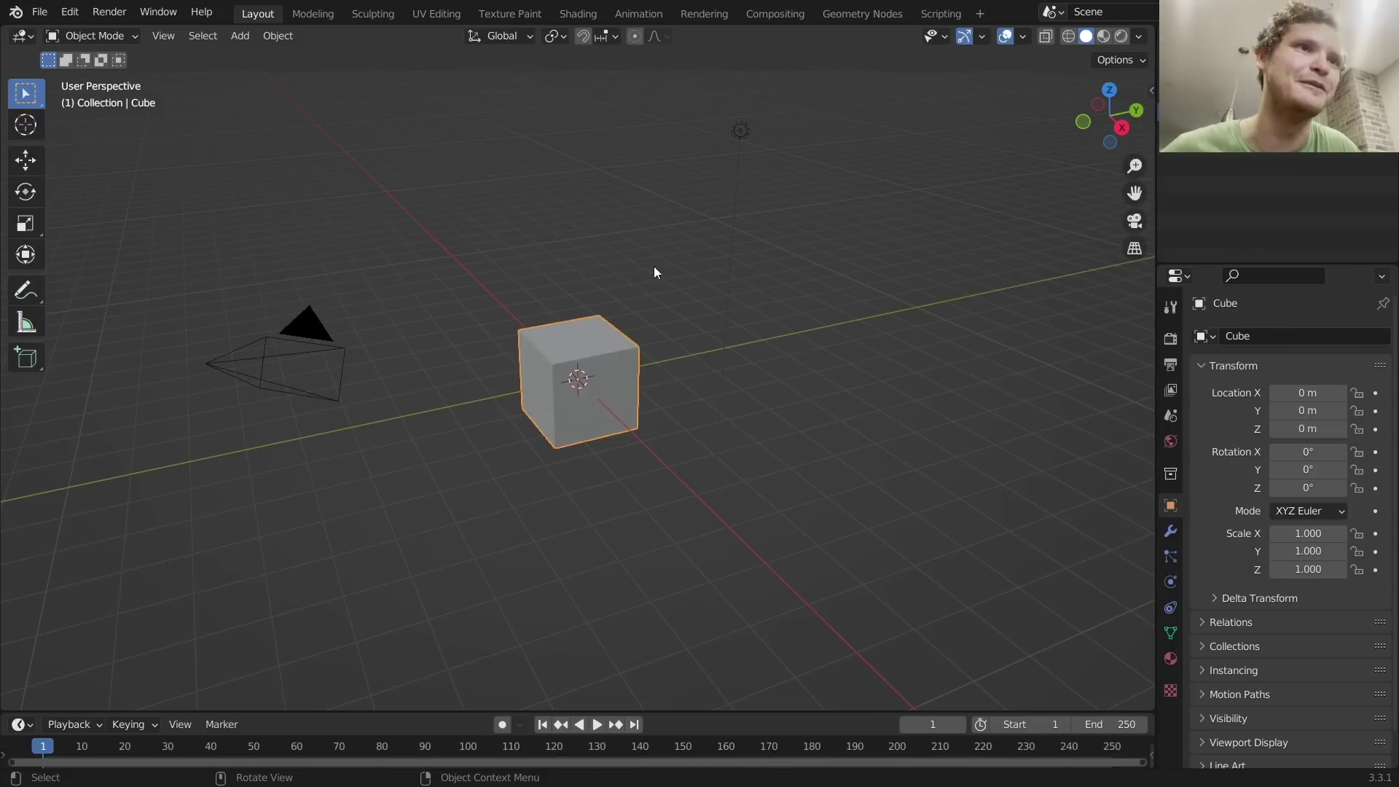
Step: Switch to the Geometry Nodes workspace and delete all the default objects from the scene
left_click(851, 13)
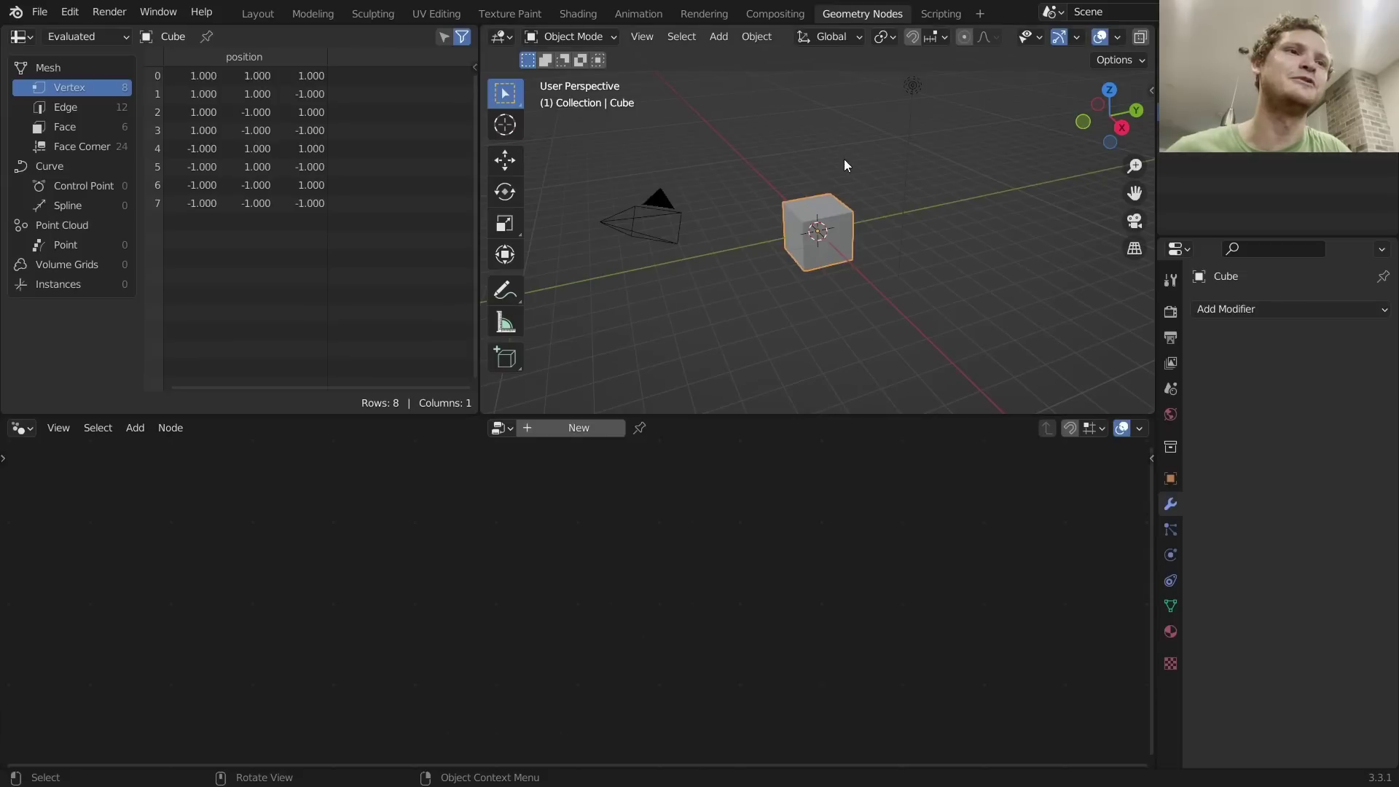
key("a")
key("x")
left_click(840, 155)
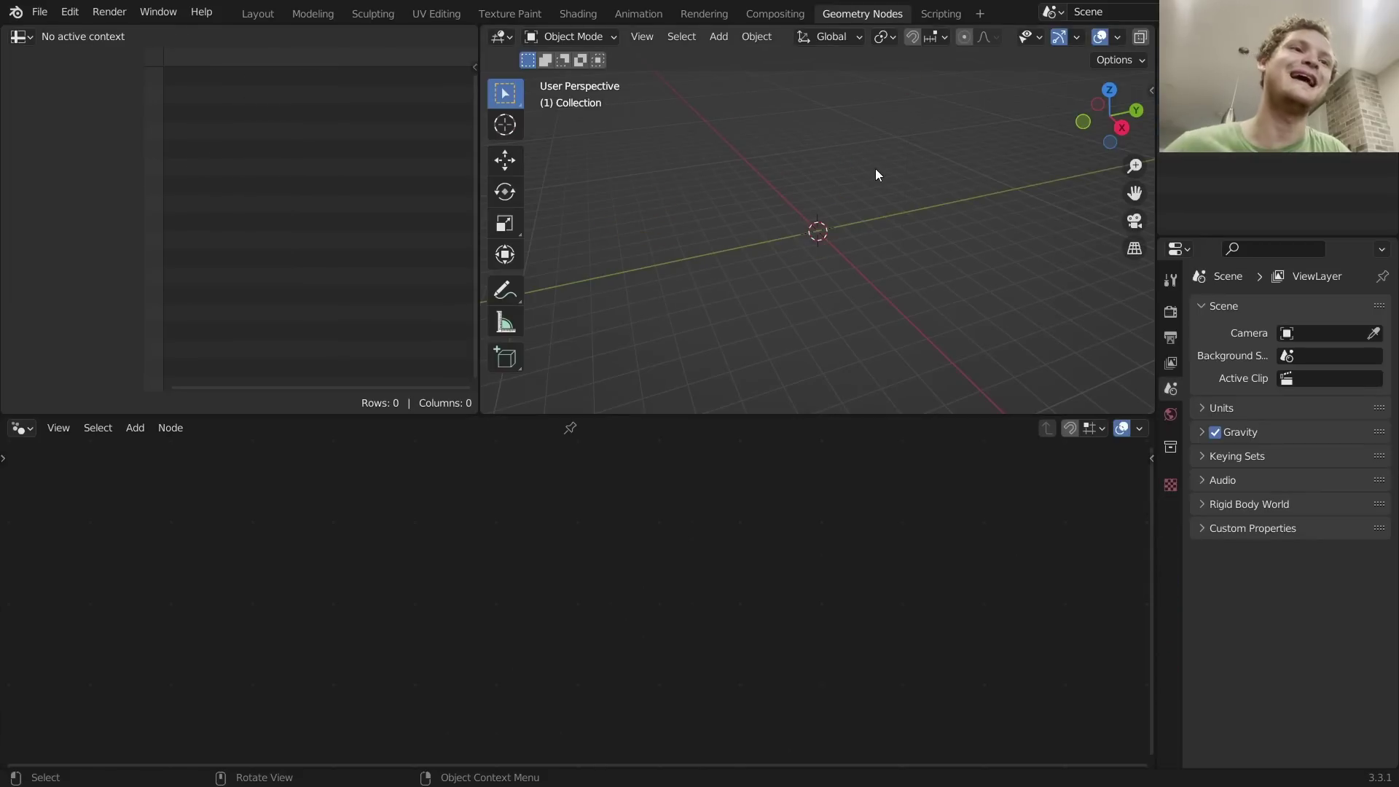
Step: Add a mesh cube and duplicate it in place without moving the copy
key("shift+a")
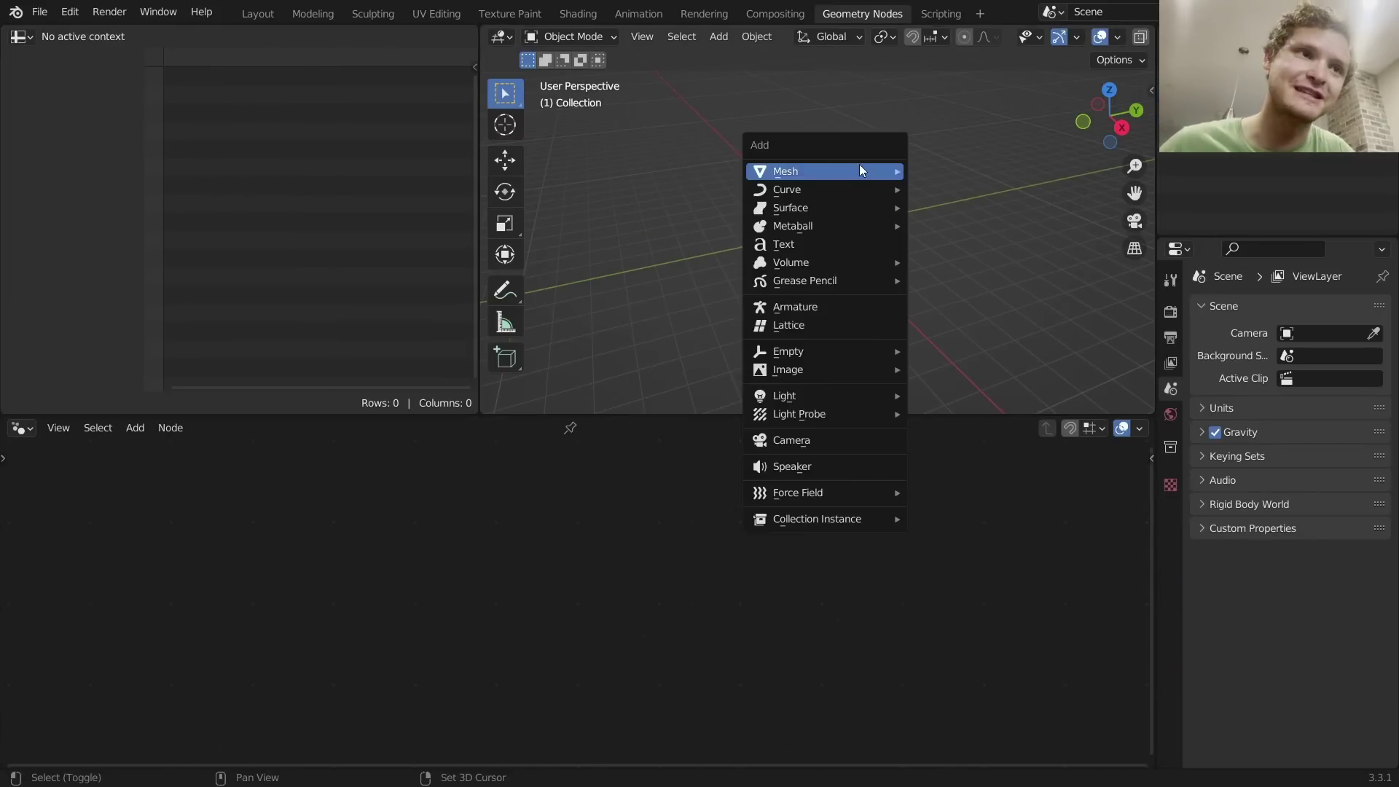
mouse_move(859, 166)
left_click(958, 187)
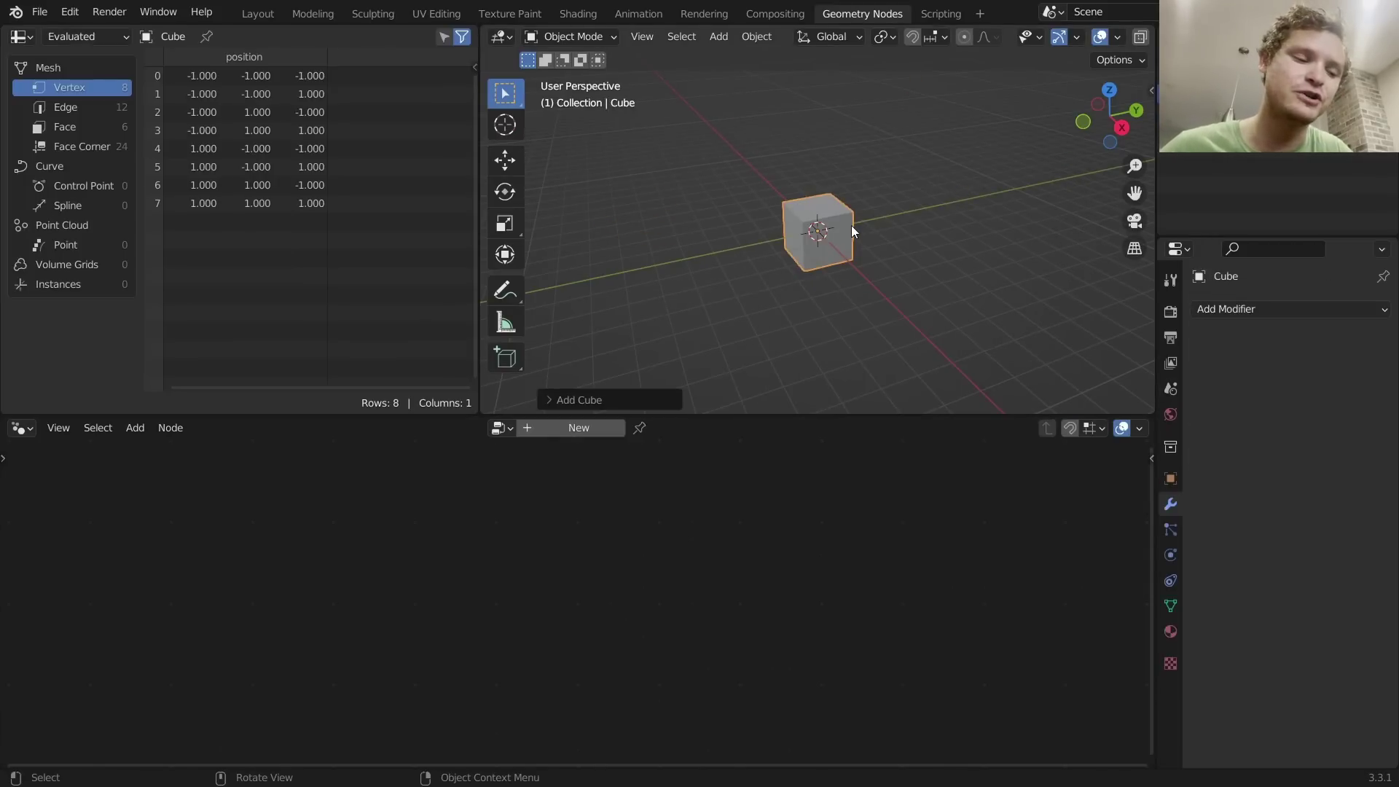
key("shift+d")
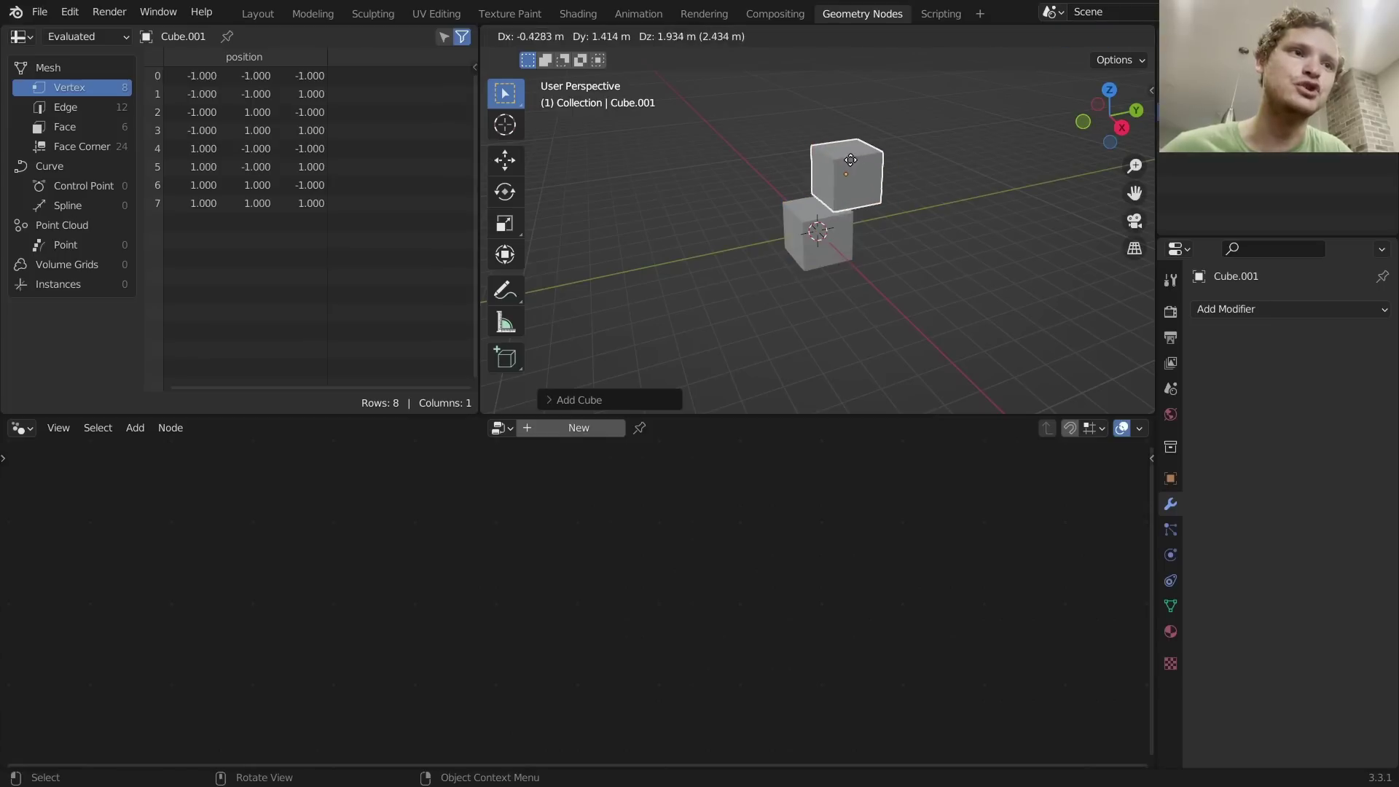
key("Escape")
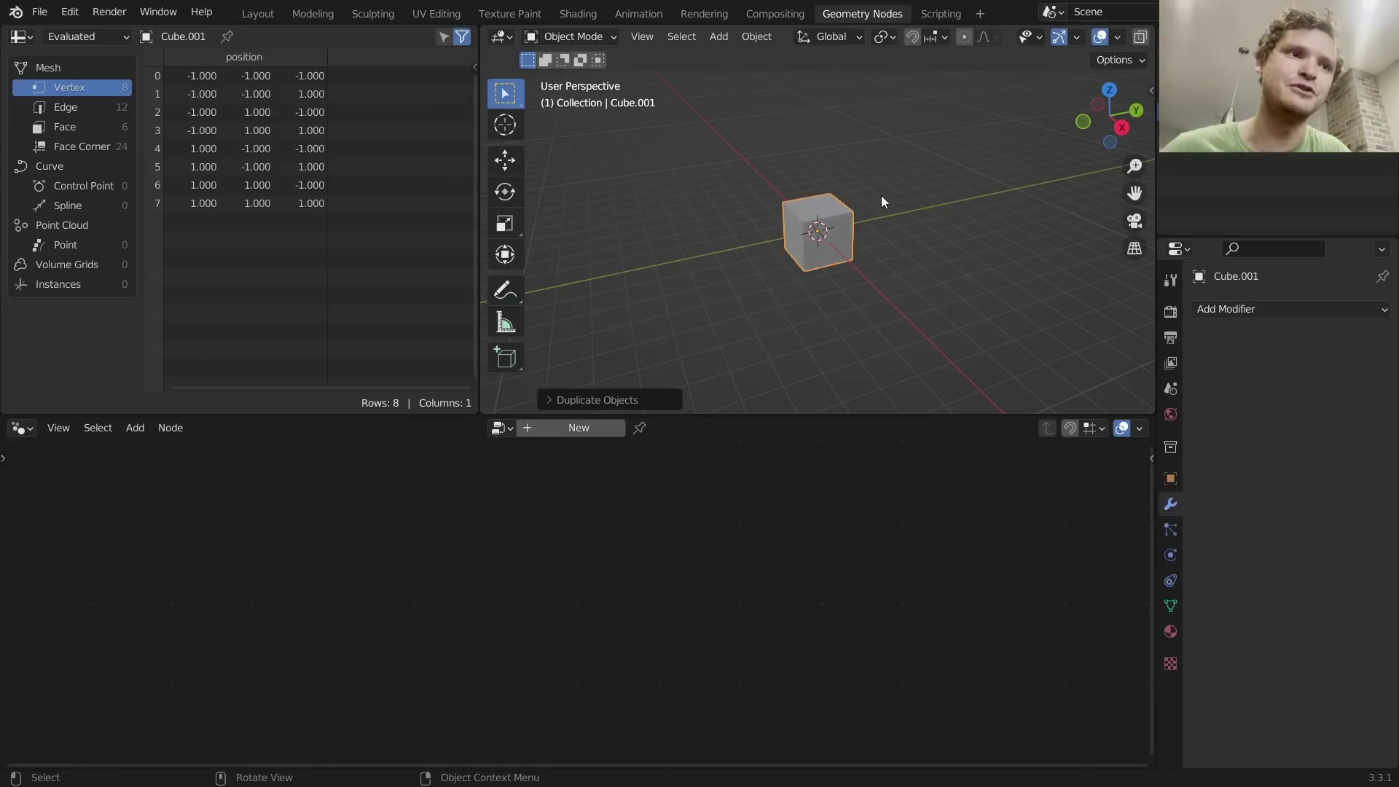
Step: Move the duplicate cube away from the original and undo the move
key("g")
left_click(771, 190)
key("ctrl+z")
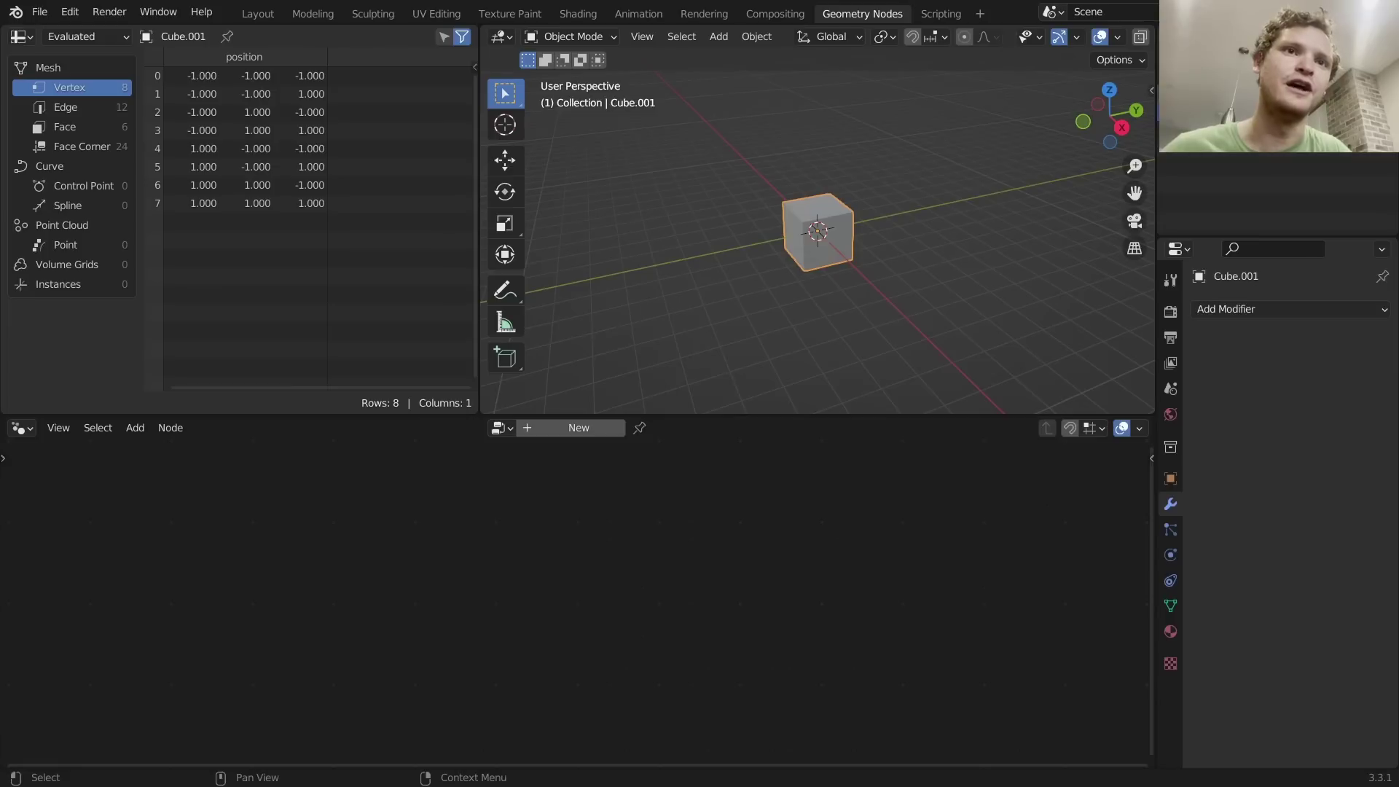
Step: Rename the original cube "initial" and the duplicate cube "loop"
key("ctrl+z")
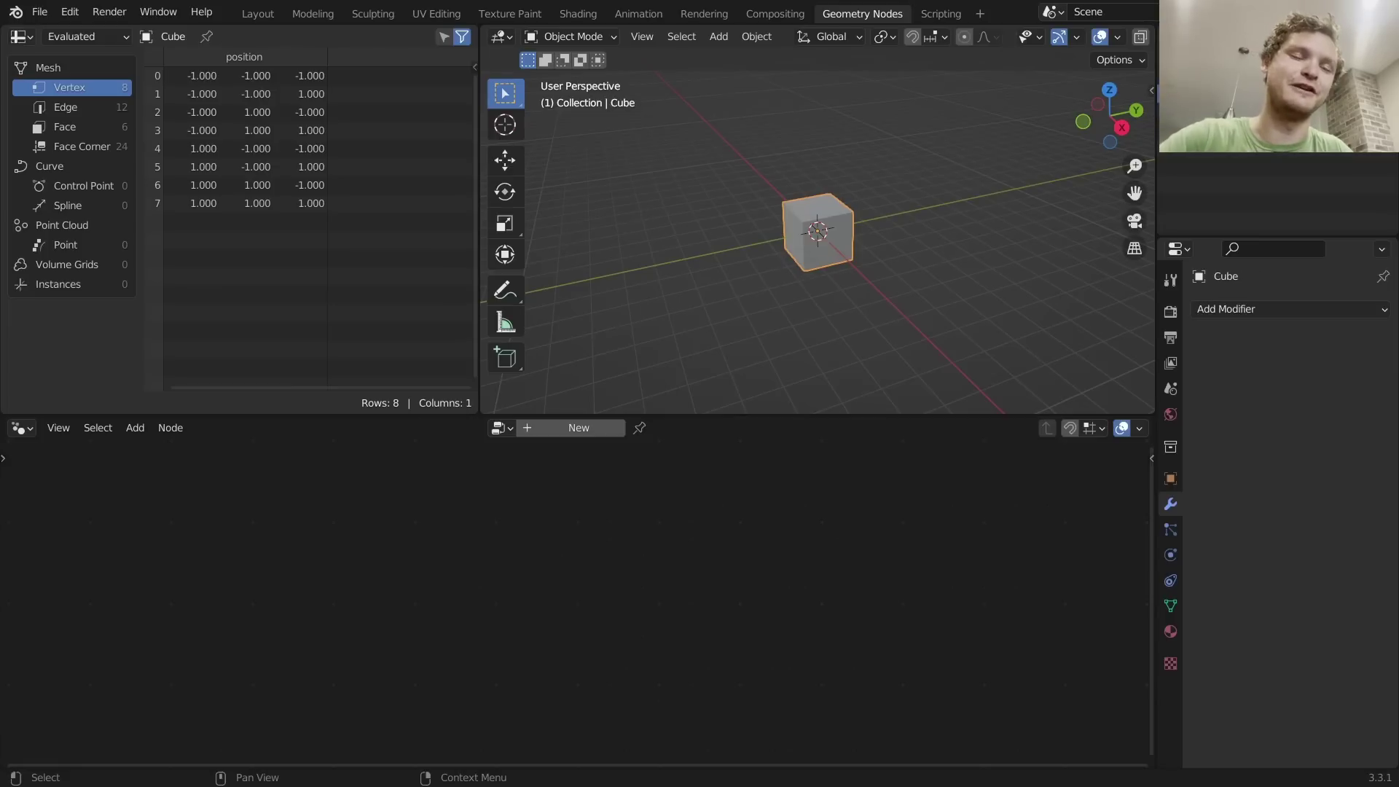
key("Return")
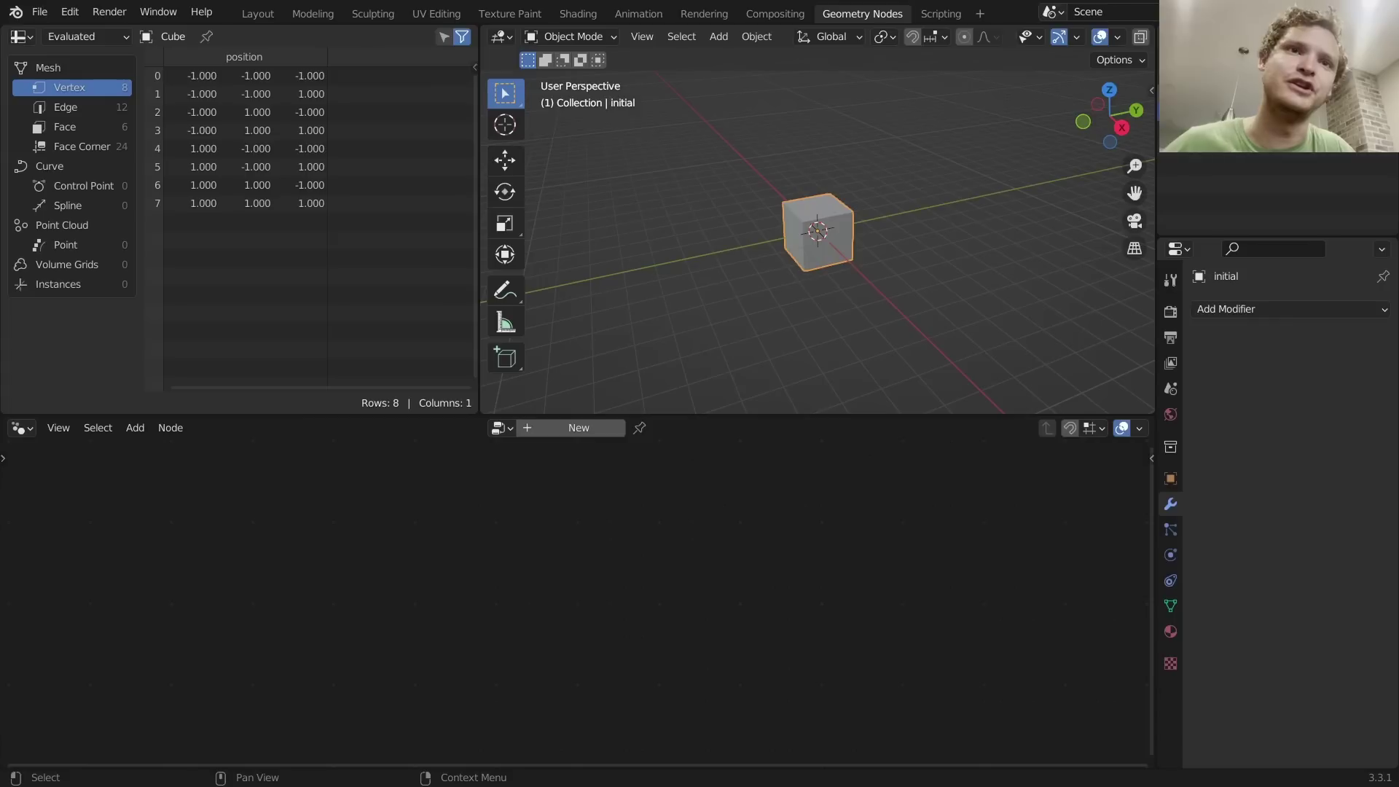
left_click(1218, 93)
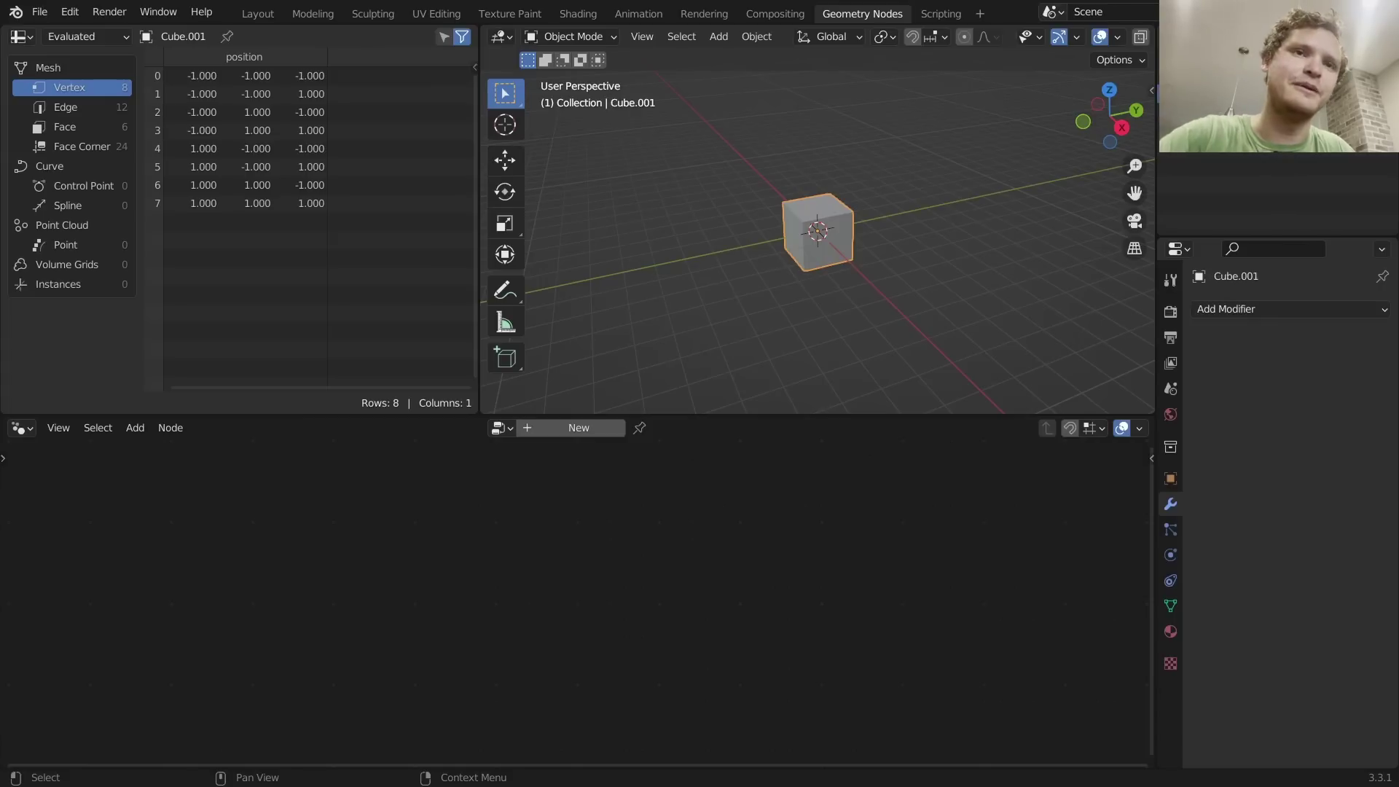
key("ctrl+shift+z")
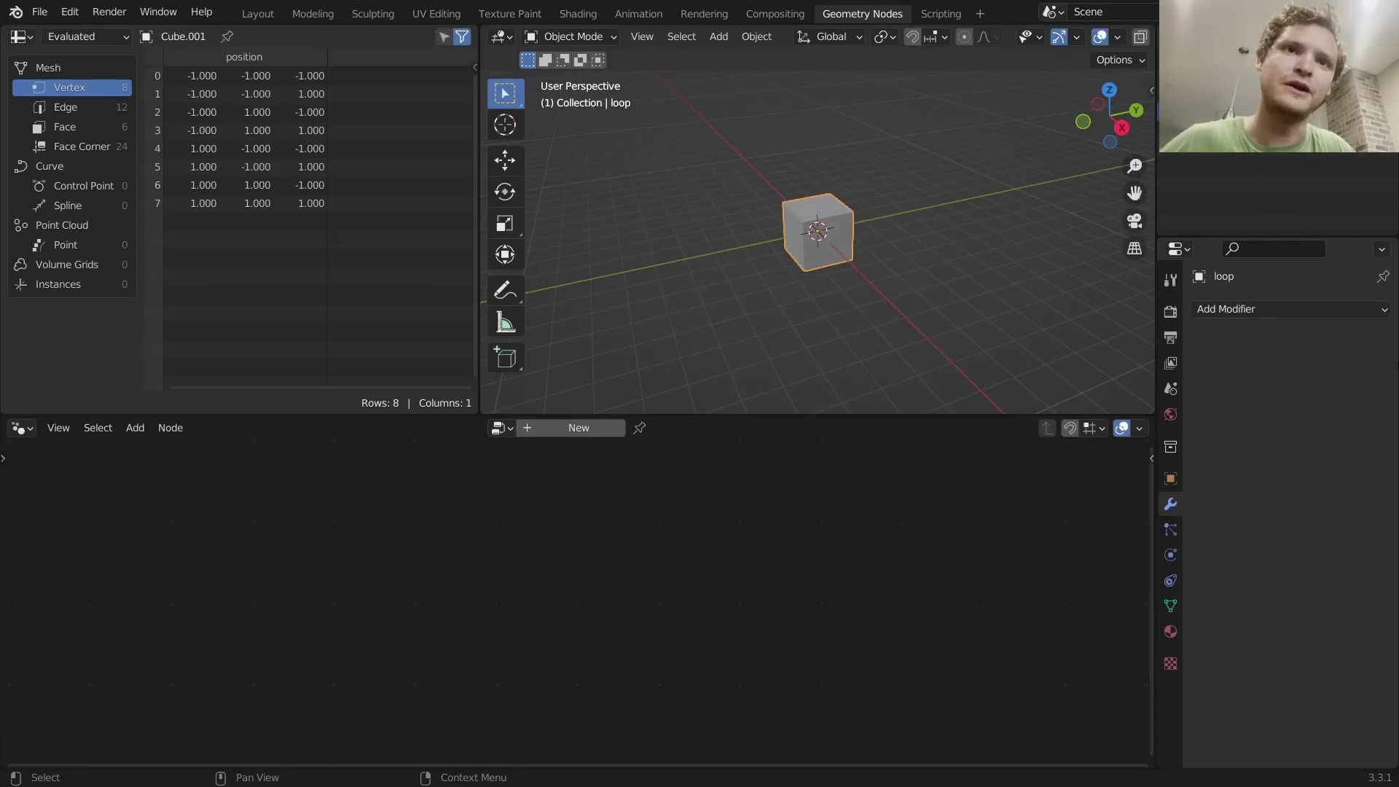
key("ctrl+shift+z")
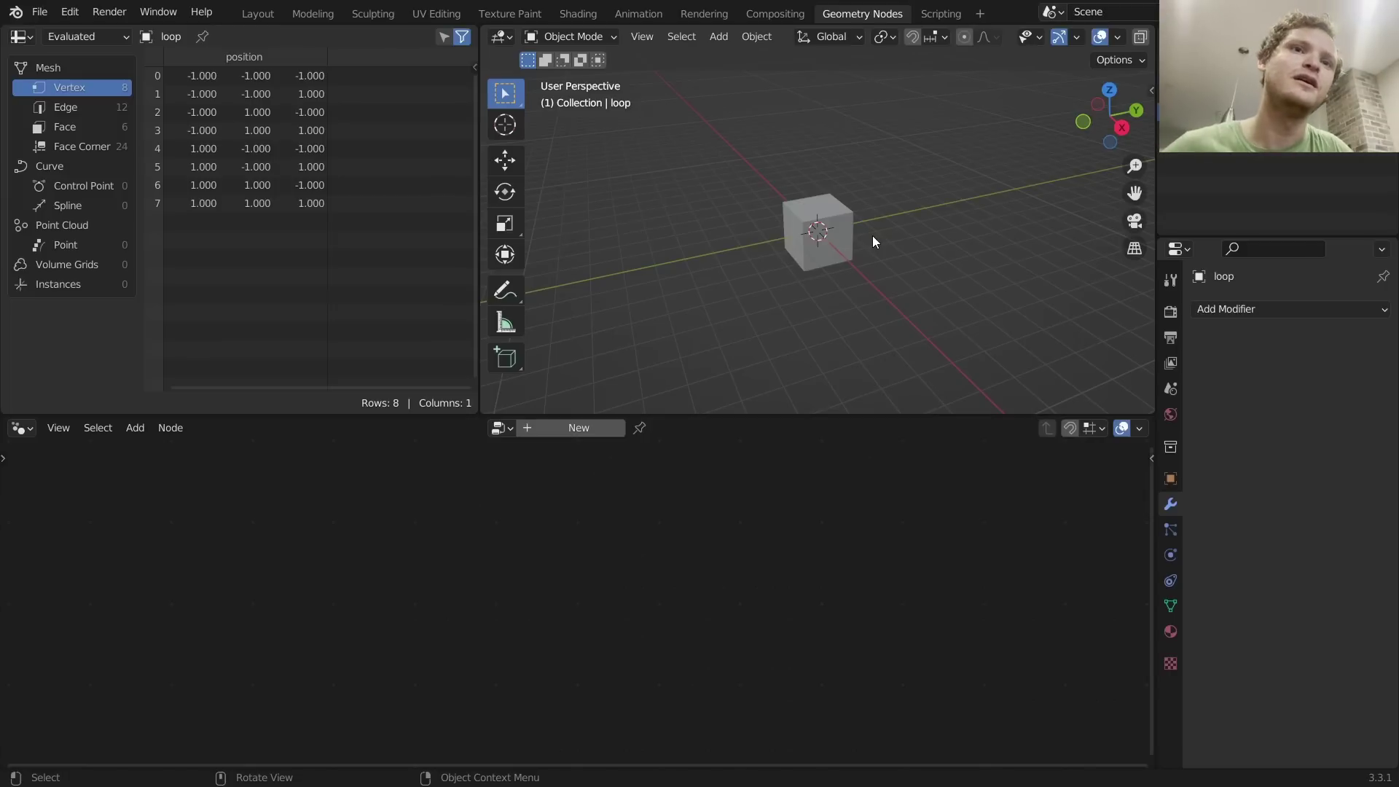
Step: Create a new geometry node tree on the initial object and delete its Group Input node
left_click(1225, 94)
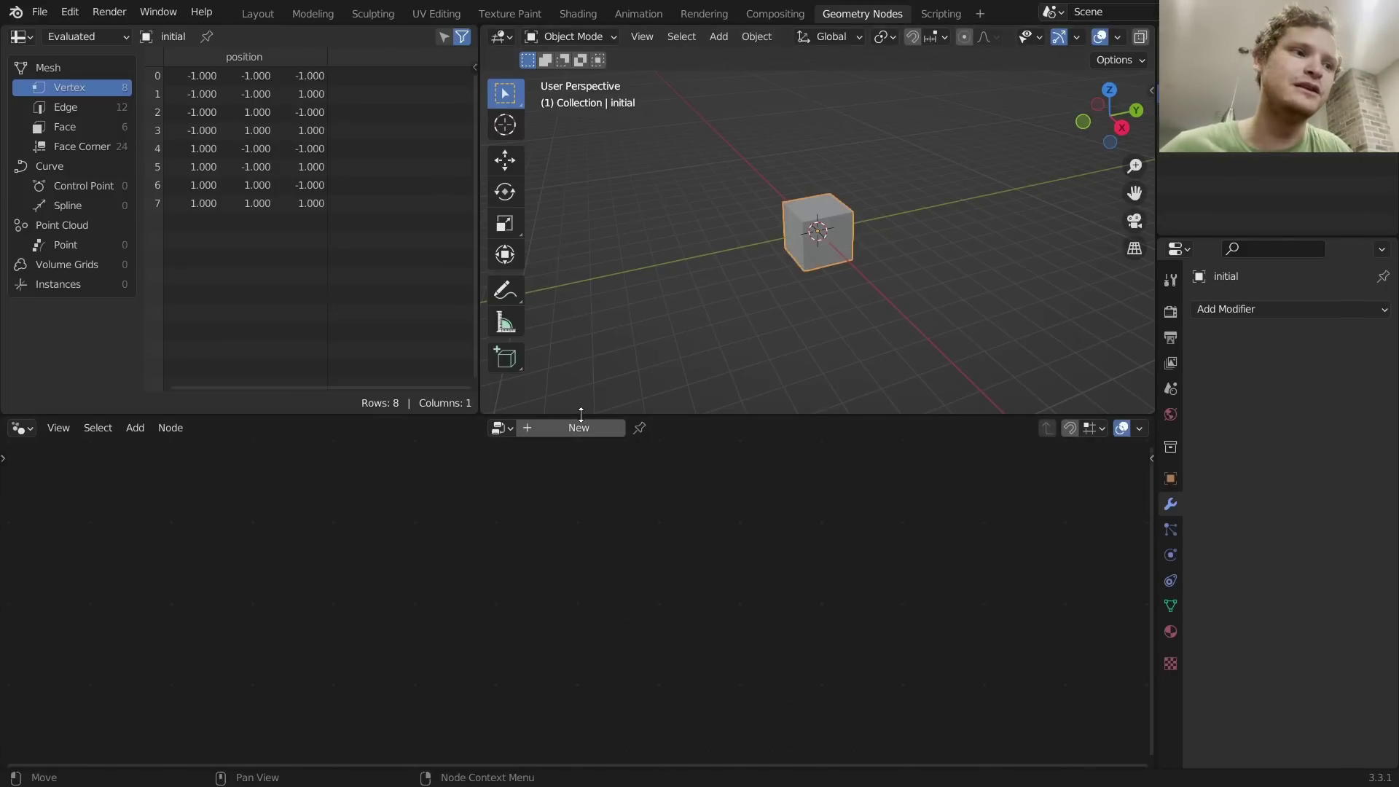
left_click(584, 426)
left_click_drag(543, 655, 446, 566)
key("x")
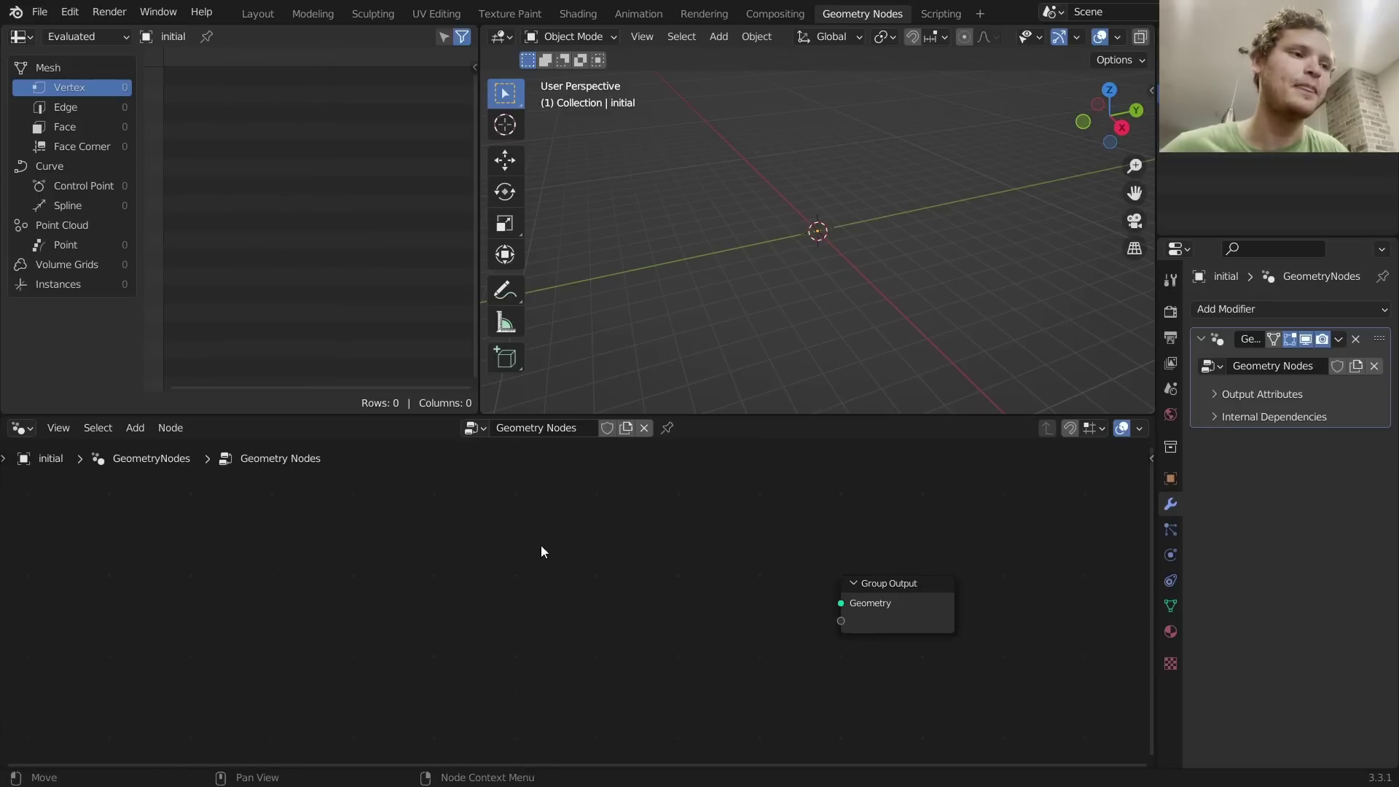
Step: Add a Switch node of type Geometry with its output feeding the Group Output's Geometry input
key("shift+a")
left_click(481, 360)
type("s")
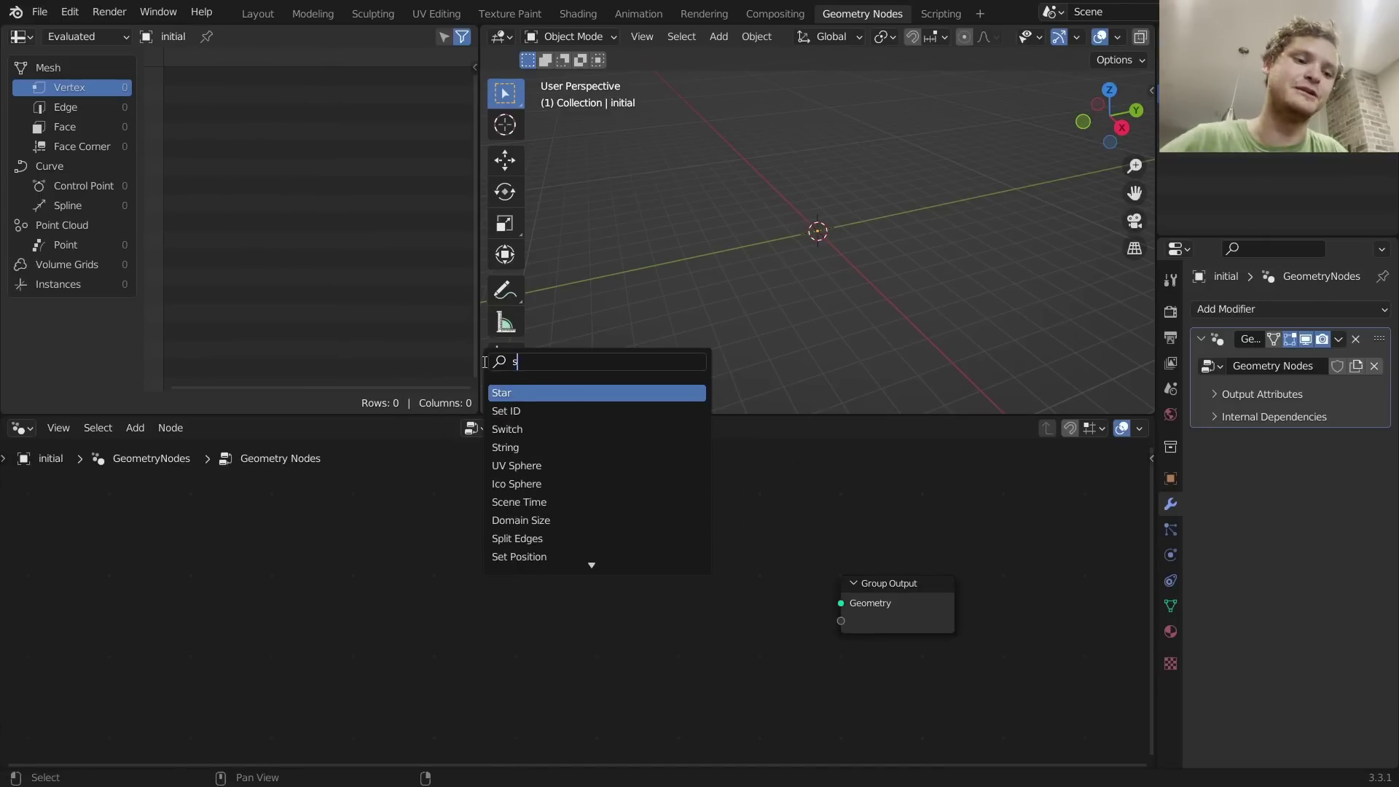
type("wit")
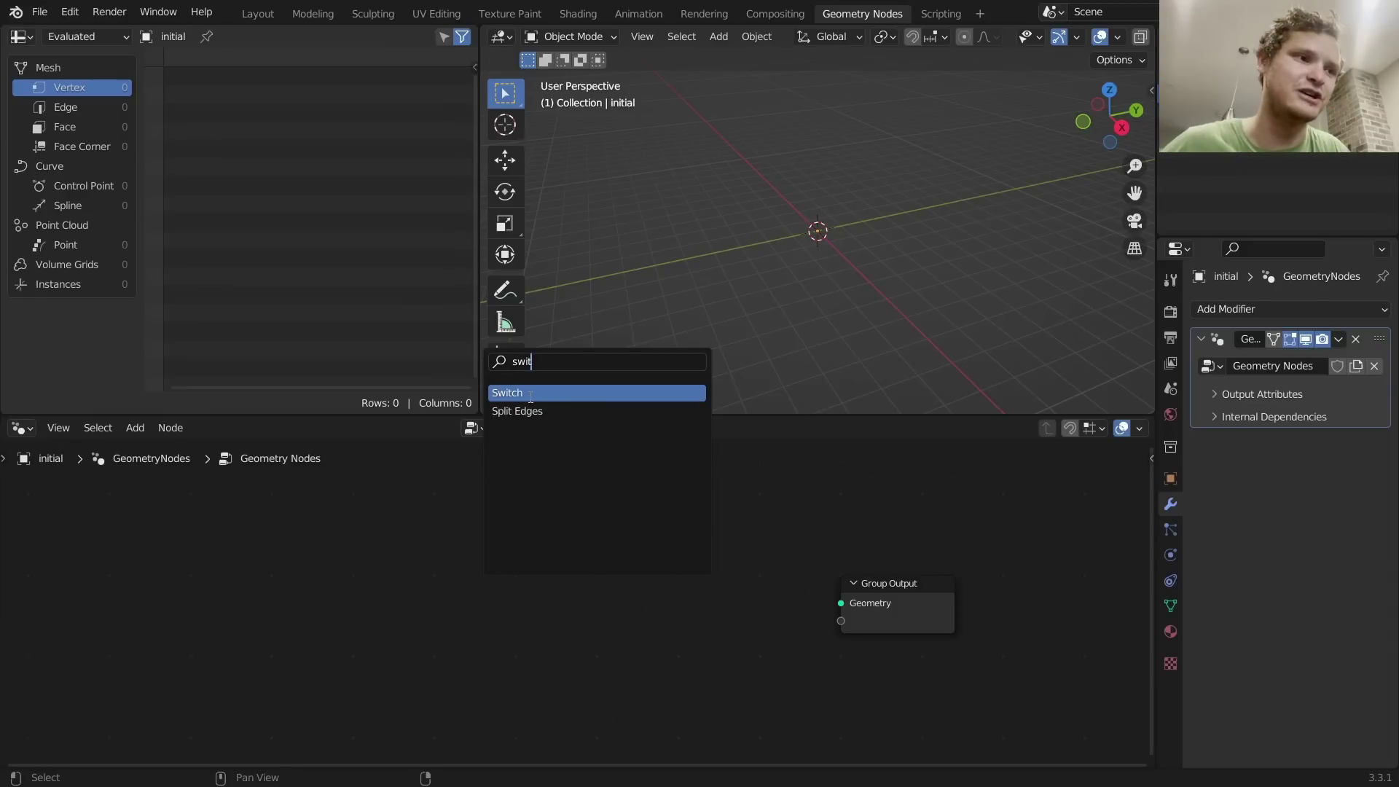
left_click(530, 394)
left_click(674, 601)
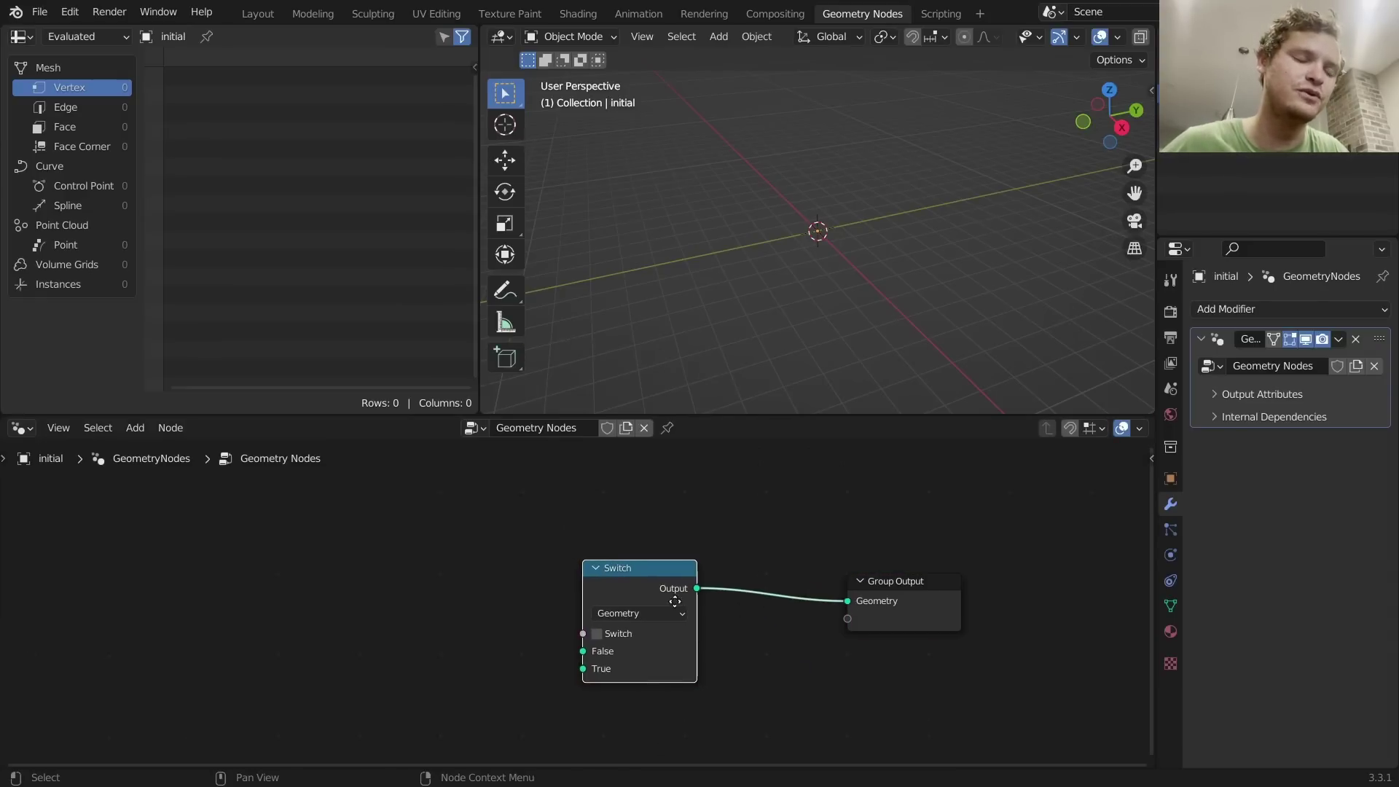
Step: Add a Points node and connect its Geometry output to the Switch node's True input
middle_click_drag(675, 601, 728, 591)
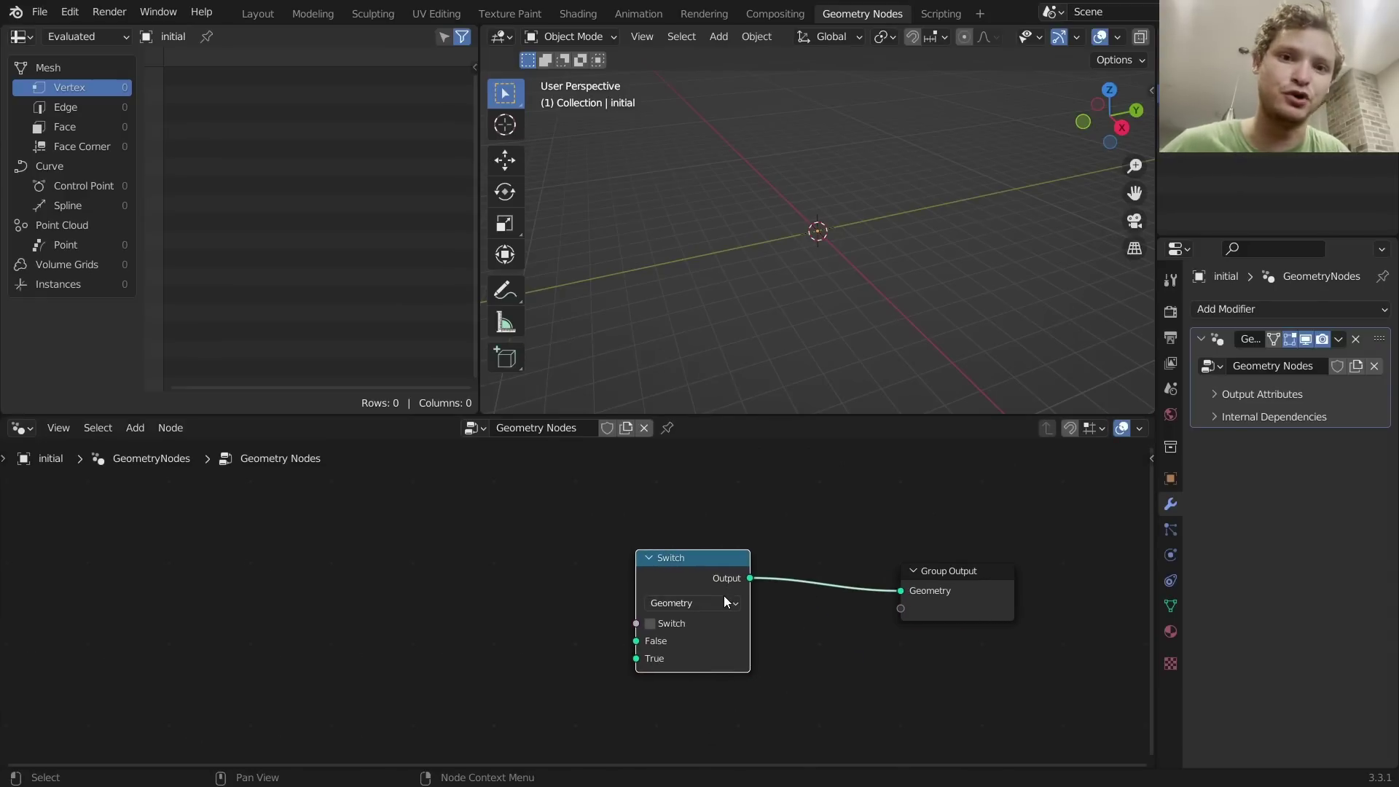
middle_click_drag(658, 588, 776, 581)
key("shift+a")
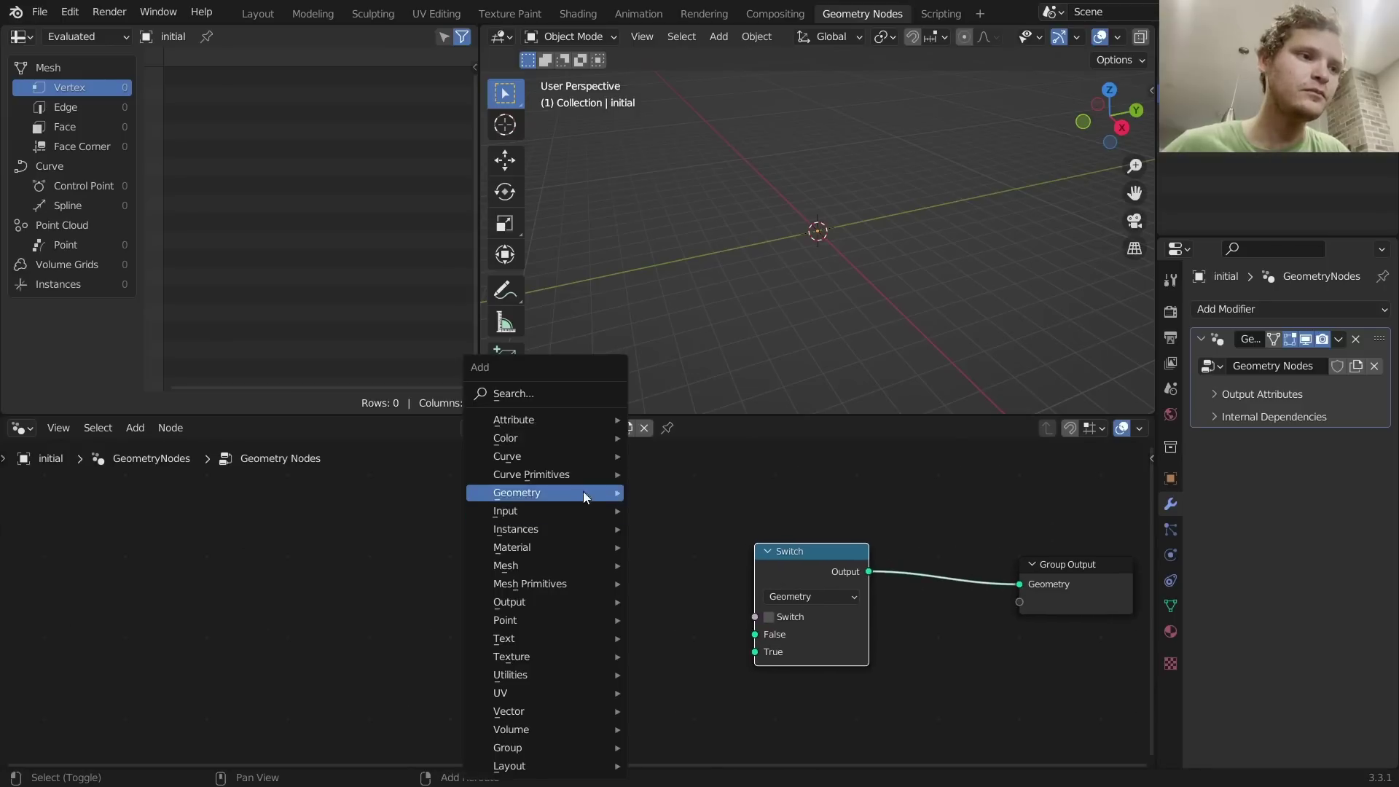
left_click(550, 394)
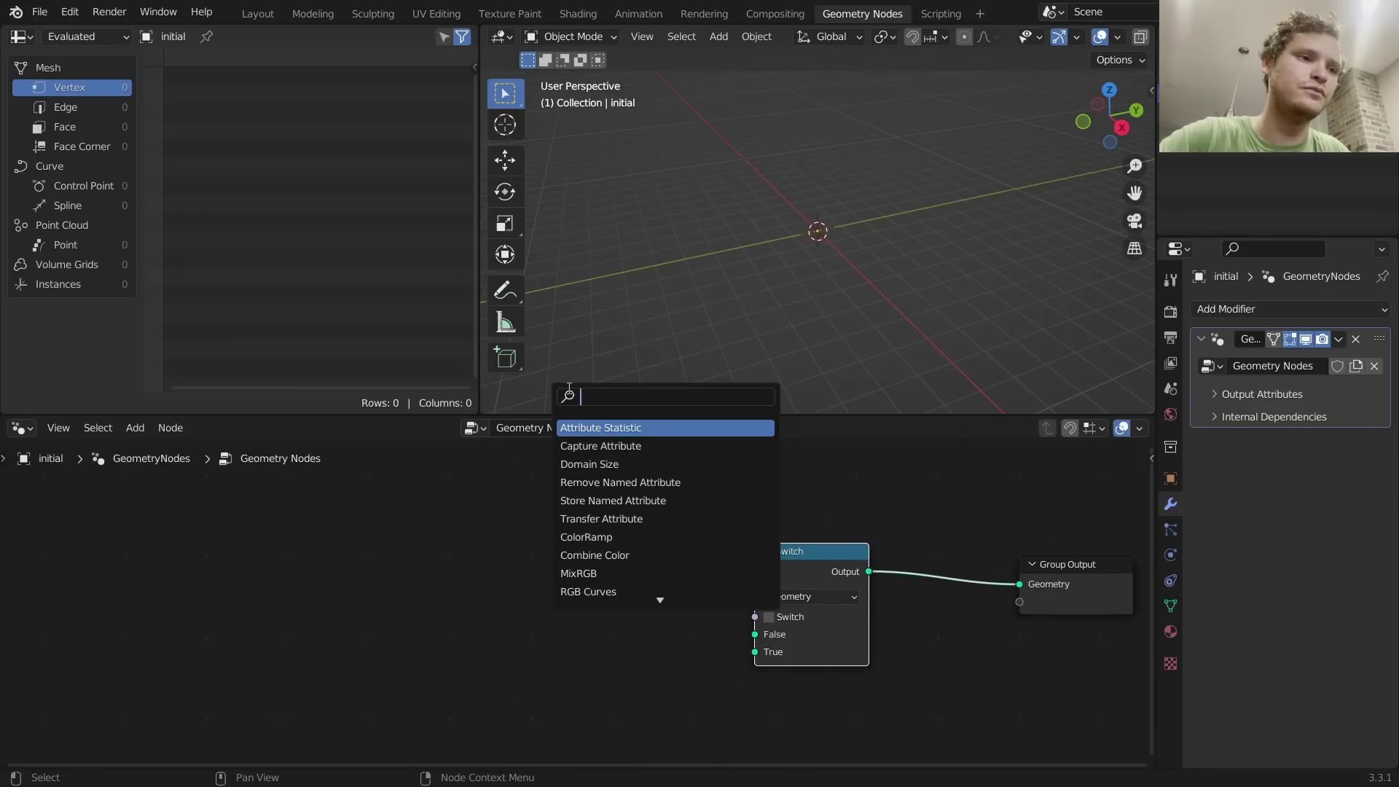
type("poin")
key("Return")
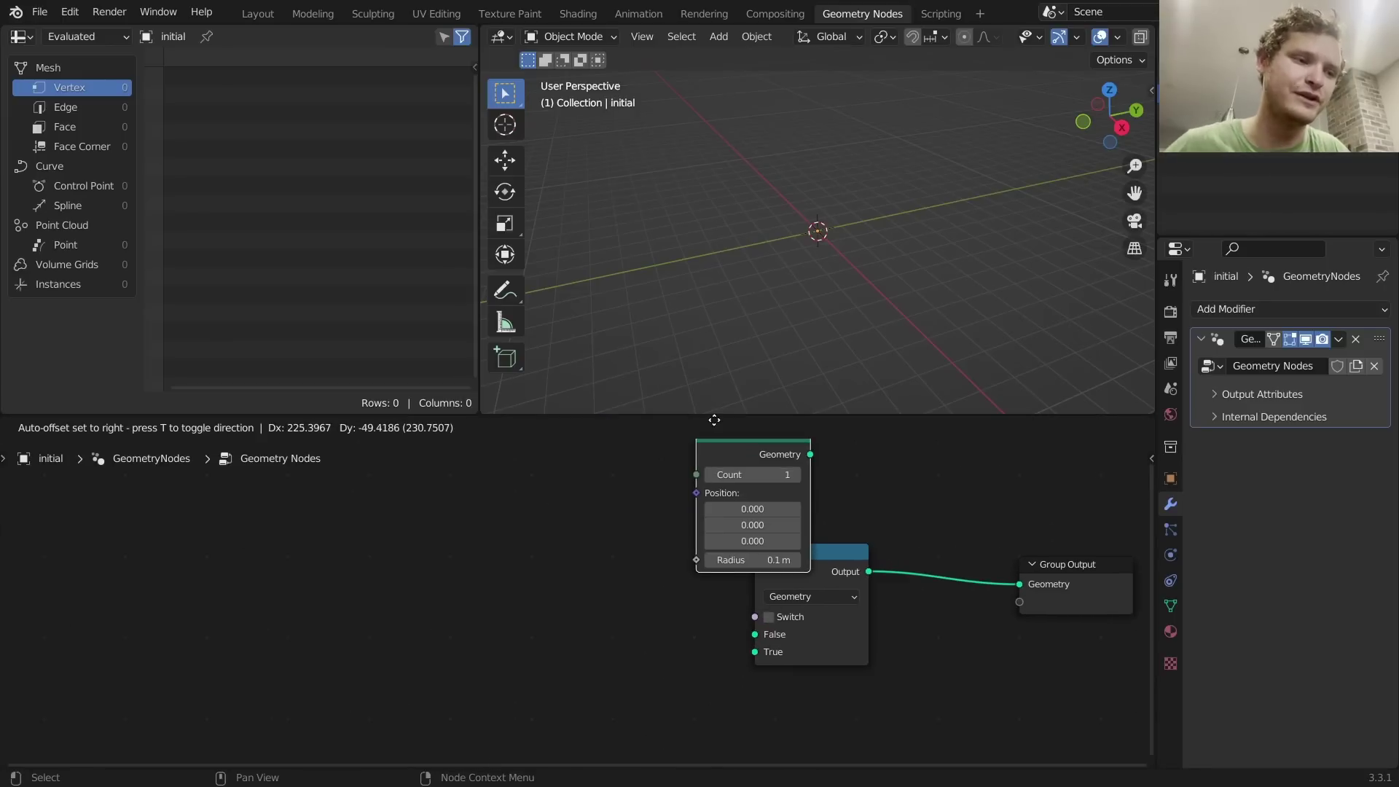
left_click(555, 498)
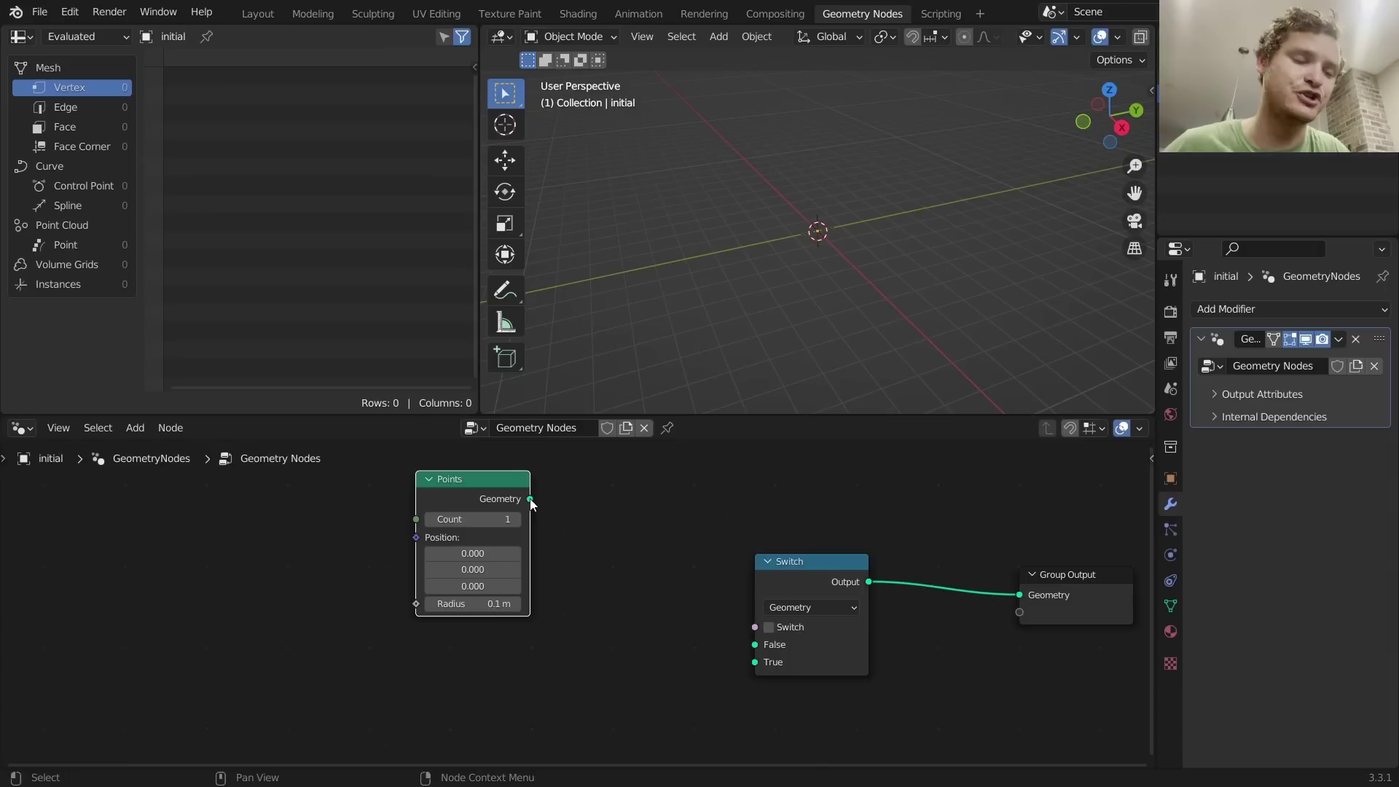
left_click_drag(531, 500, 758, 665)
Step: Set the Points node's Z position to 4 and turn on the Switch node's Switch option
left_click(467, 587)
type("4")
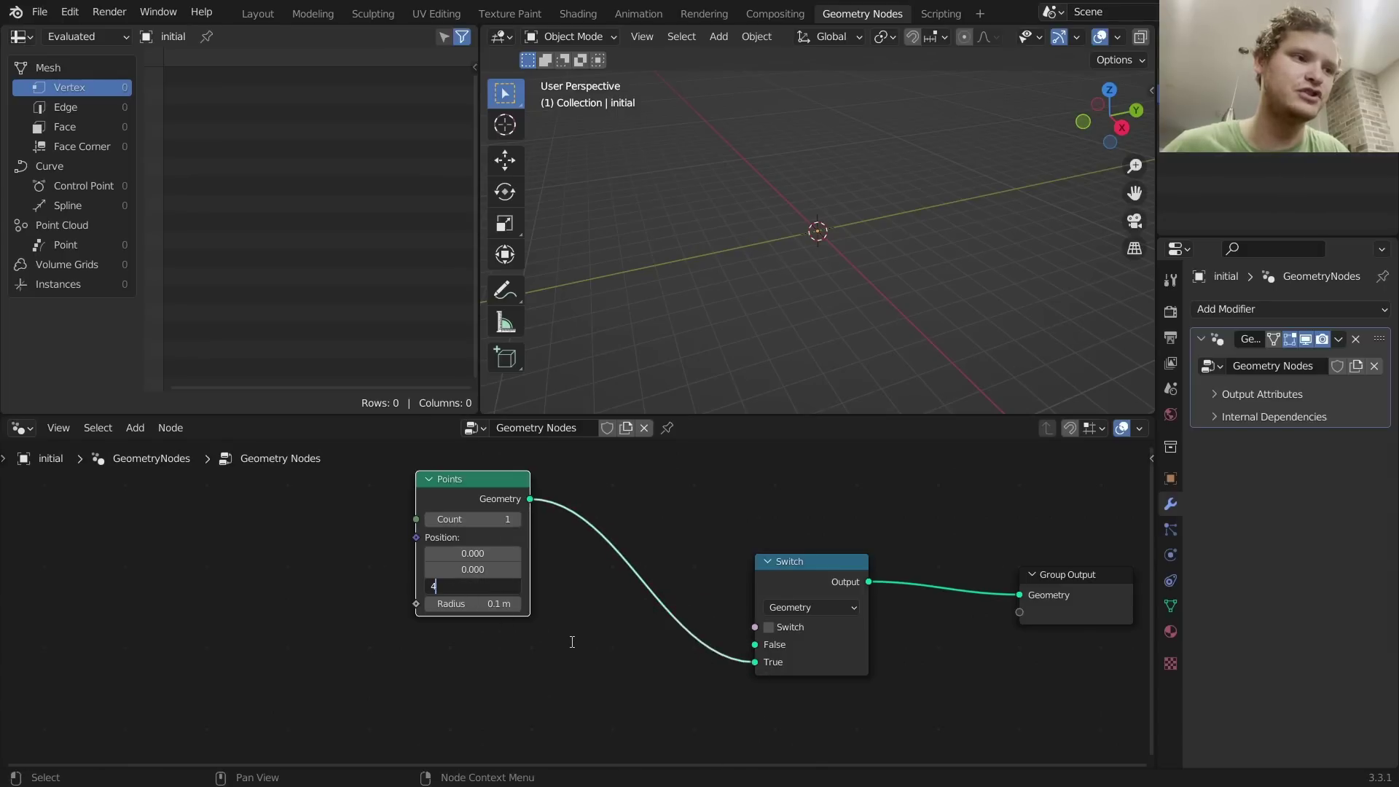
key("Return")
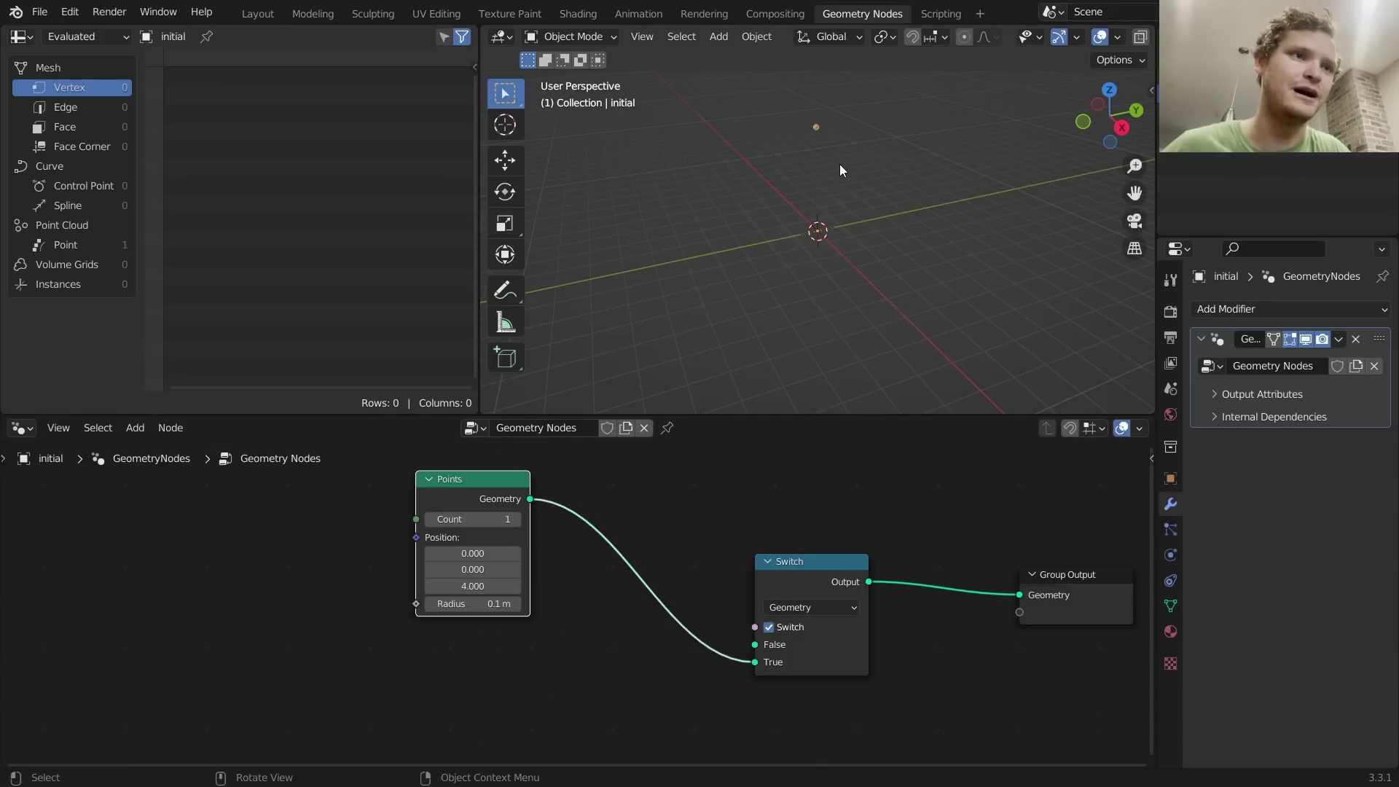
Step: Draw a freehand annotation around the point in the 3D view and undo it
mouse_move(839, 164)
middle_mouse_down()
mouse_move(822, 239)
mouse_move(801, 220)
mouse_move(845, 190)
middle_mouse_up()
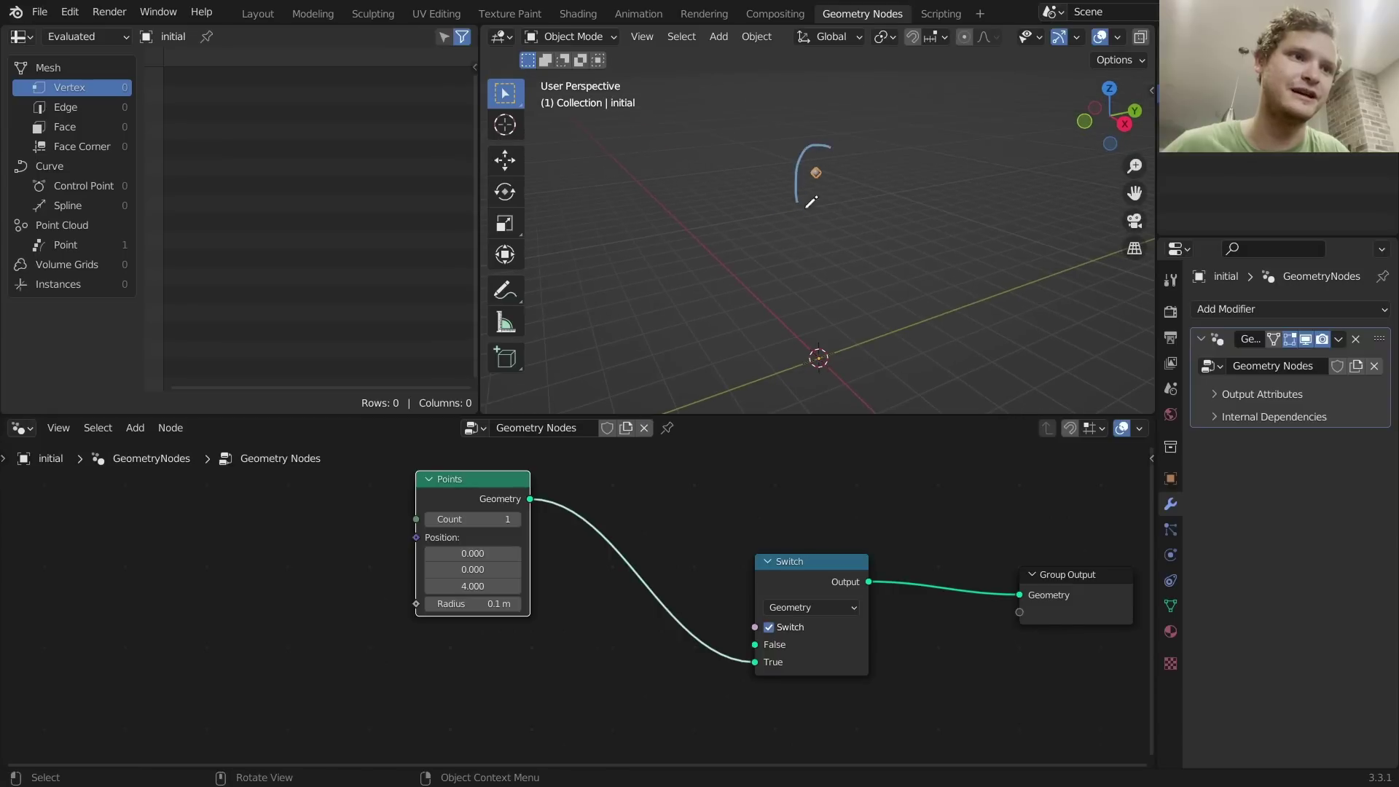
left_click_drag(473, 586, 470, 586, "shift")
key("ctrl+z")
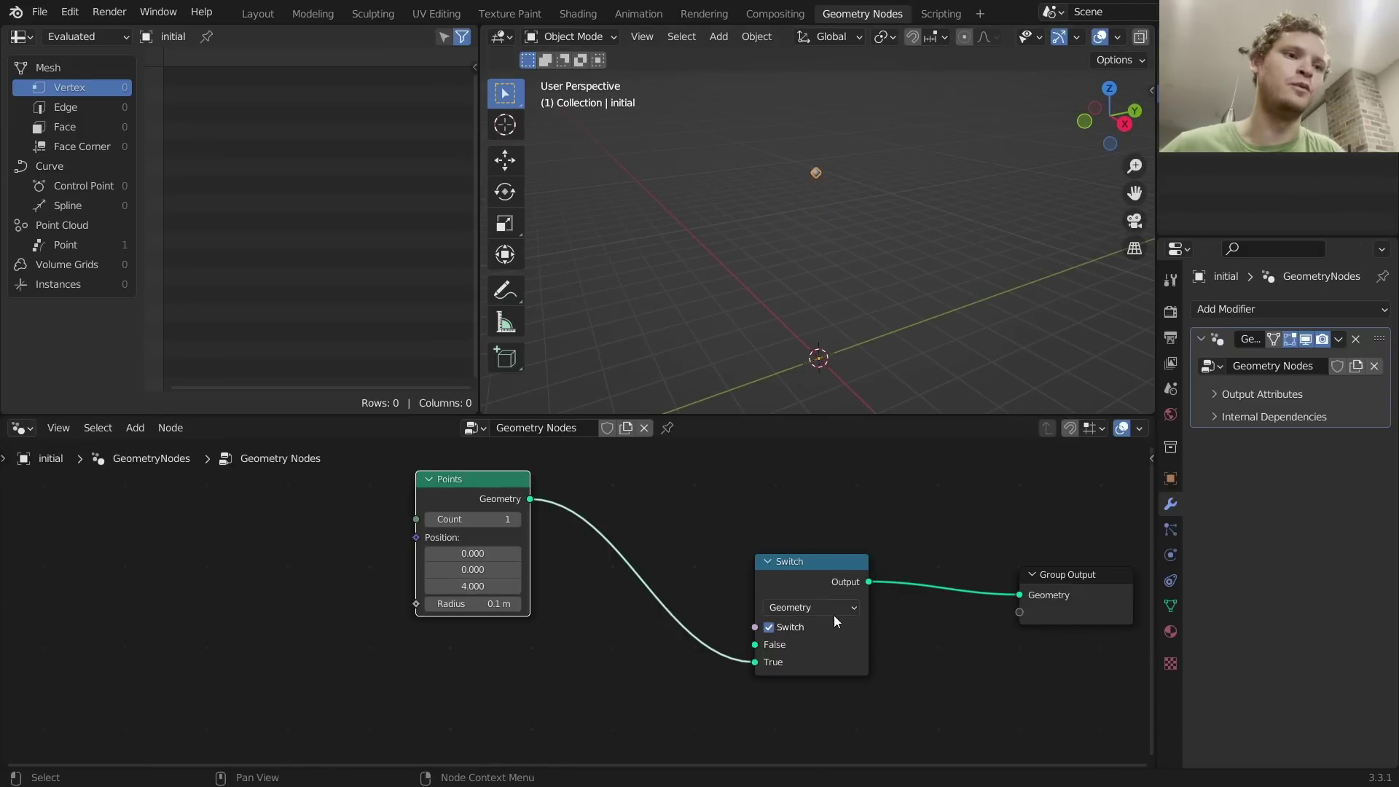
Step: Turn off the Switch option and feed its False input from the Geometry output of a new Object Info node
left_click(771, 627)
middle_click_drag(763, 644, 815, 607)
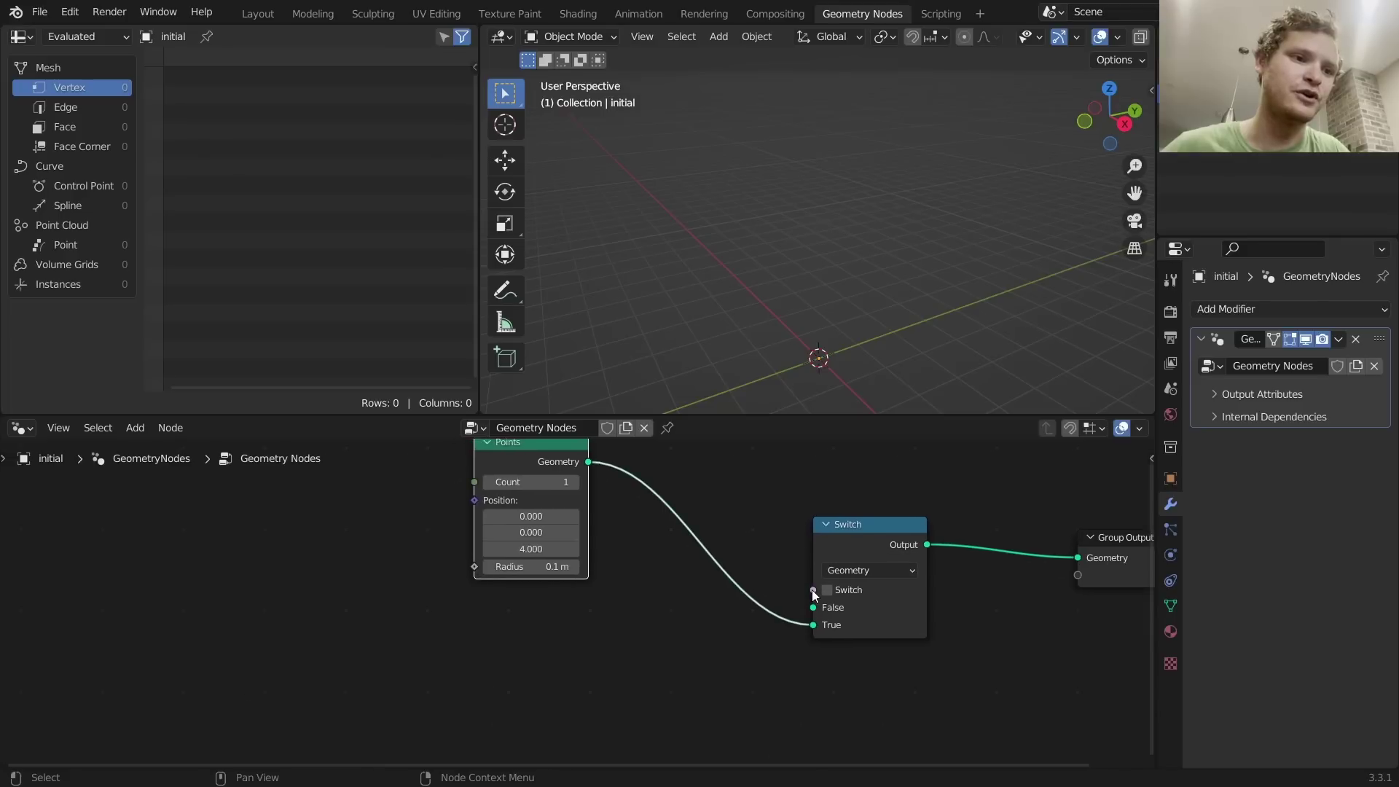
left_click_drag(813, 607, 521, 628)
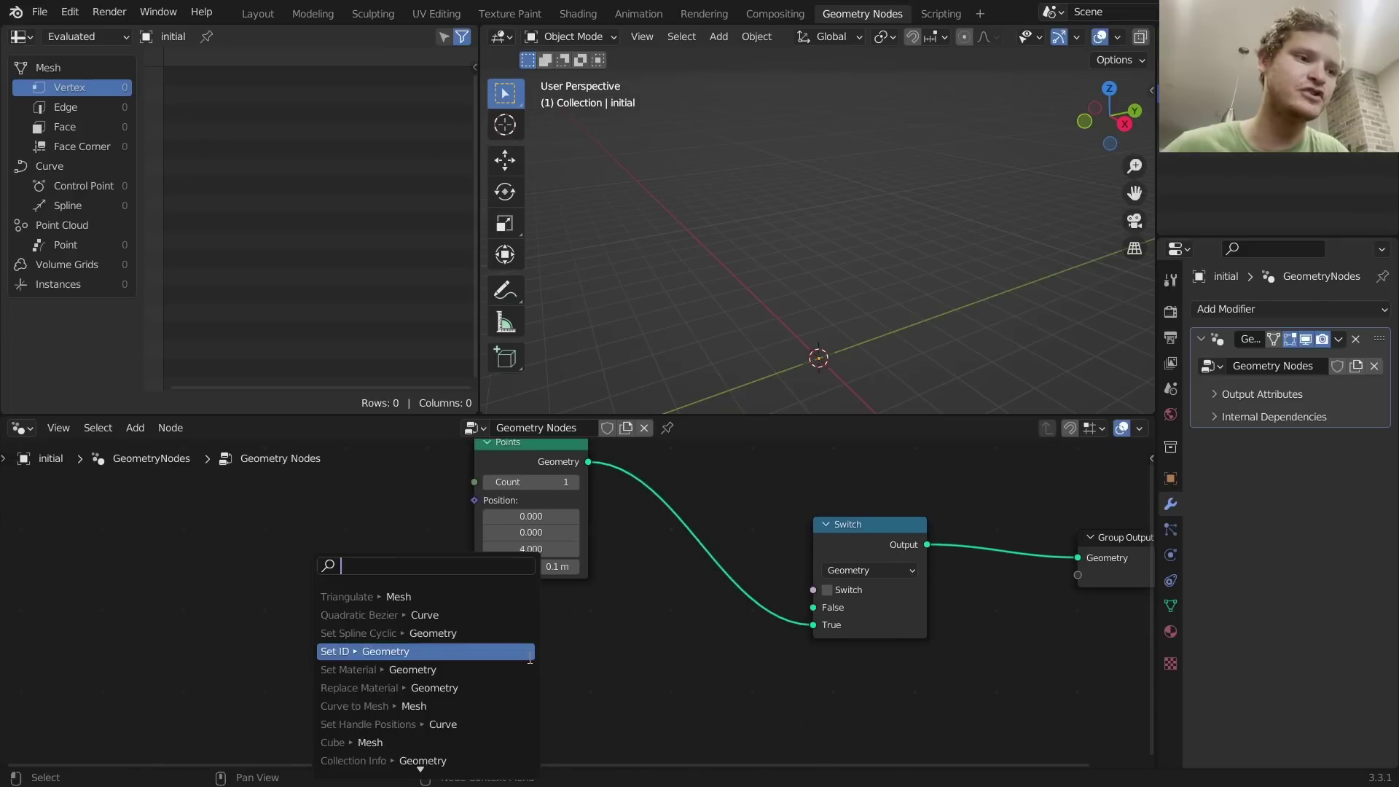
type("obj")
key("Return")
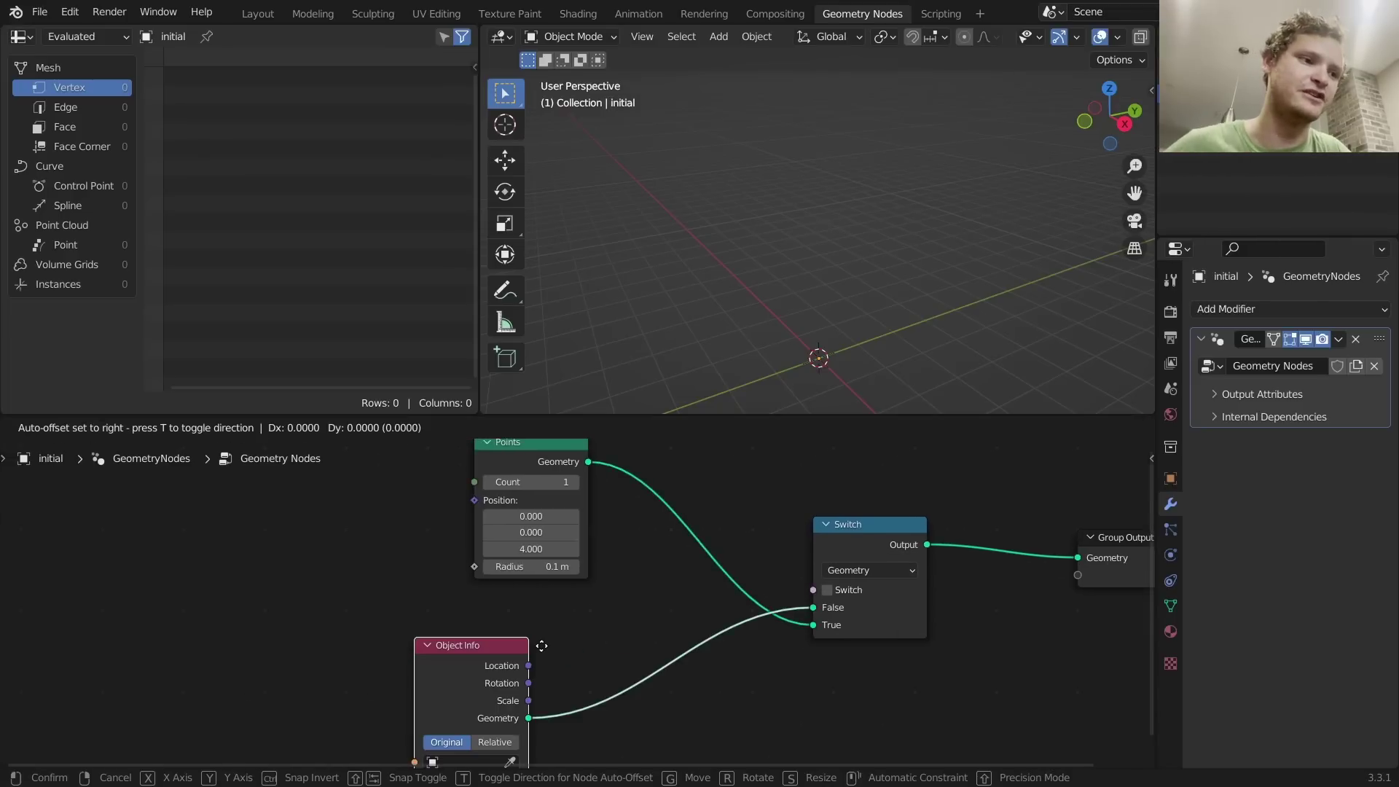
left_click(543, 731)
Step: Choose the loop object in the Object Info node and align the Object Info and Points nodes
left_click(518, 724)
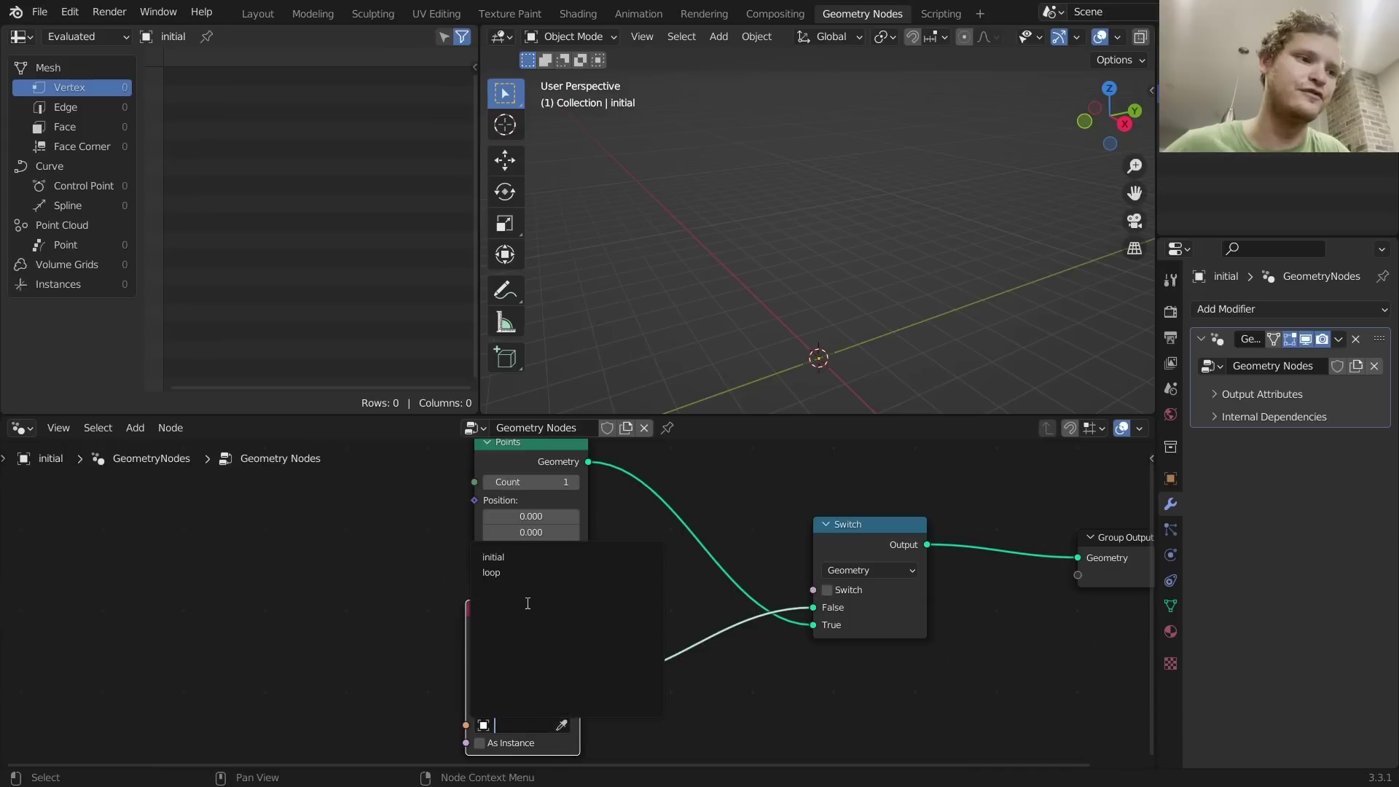
left_click(519, 576)
left_click_drag(537, 616, 530, 610)
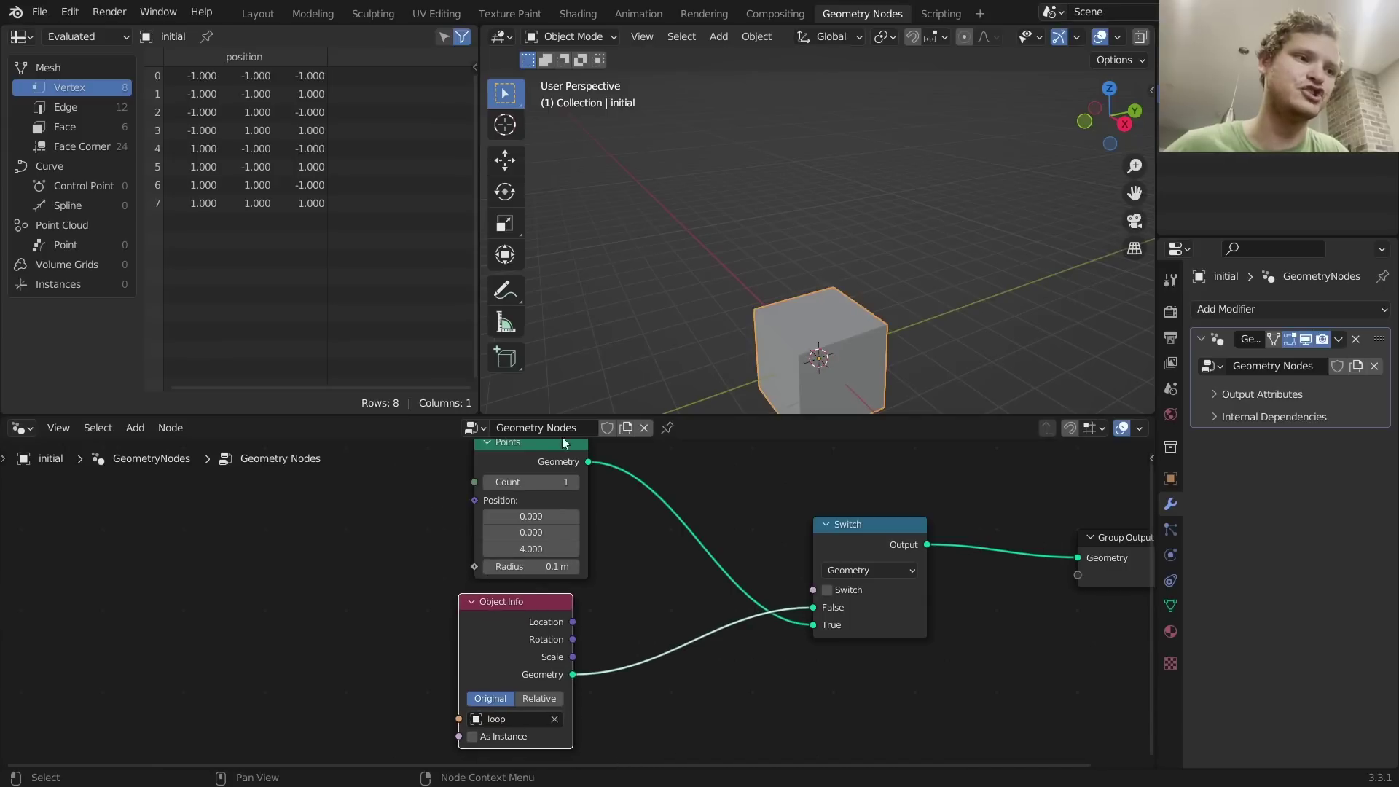
left_click_drag(531, 465, 513, 470)
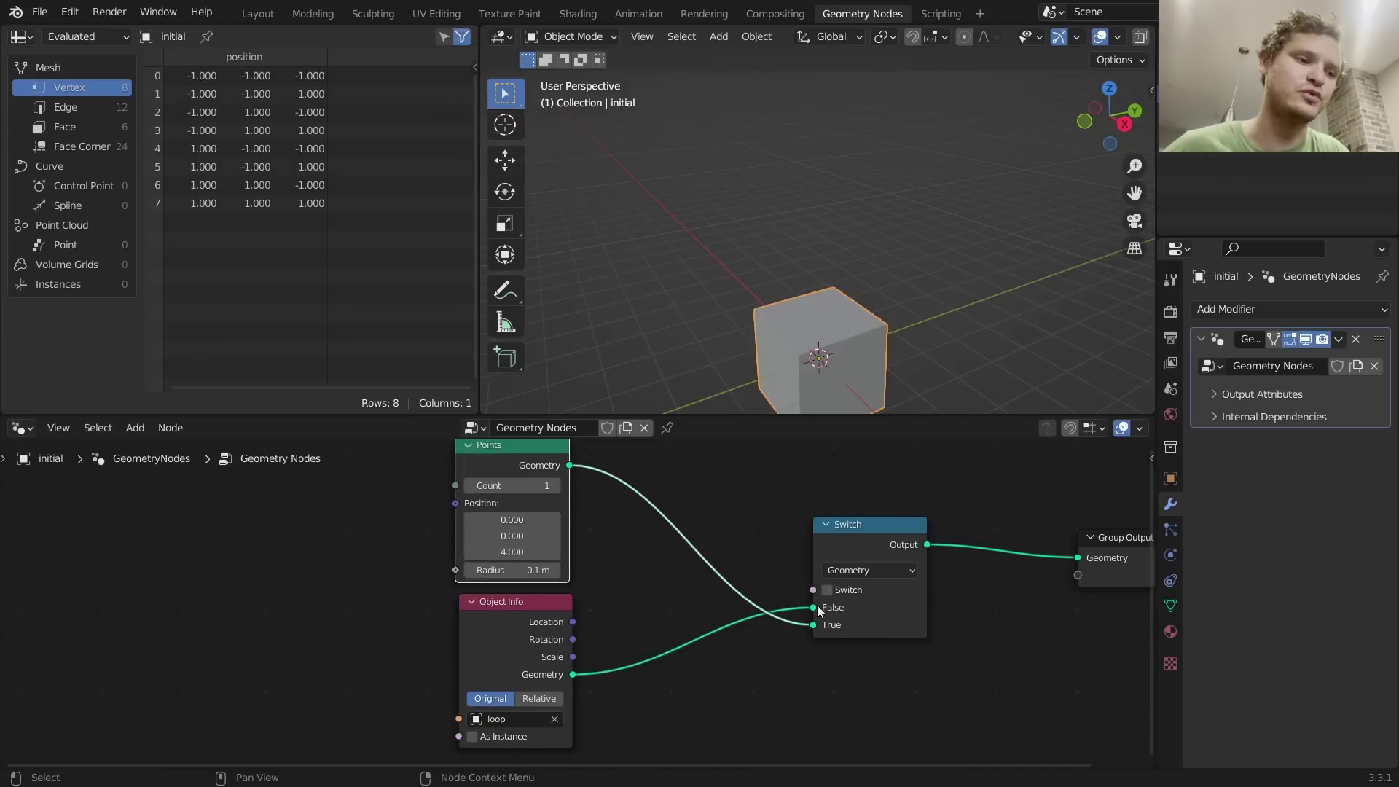
Step: Create a new geometry node tree on the loop object and delete its Group Input node
left_click(1231, 112)
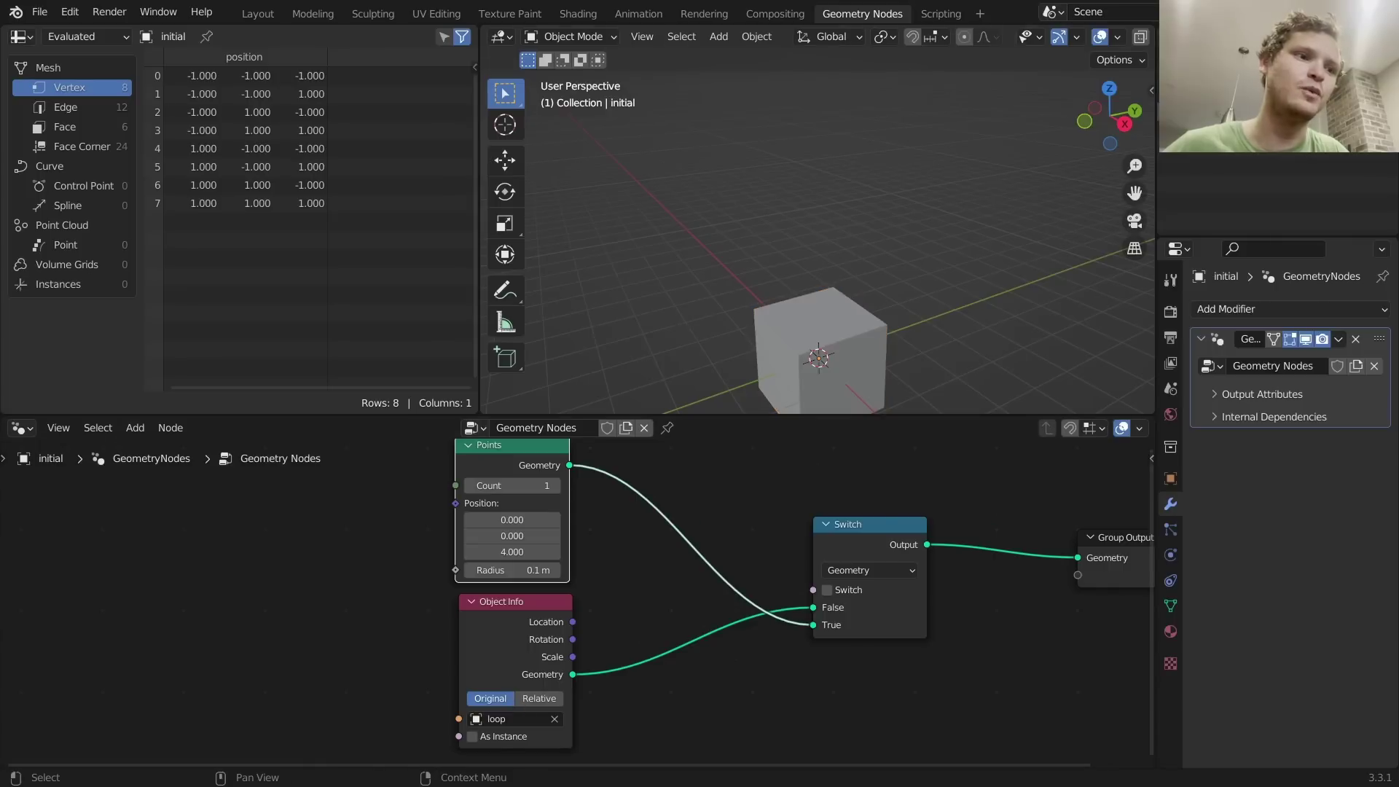
left_click(1231, 112)
left_click(598, 430)
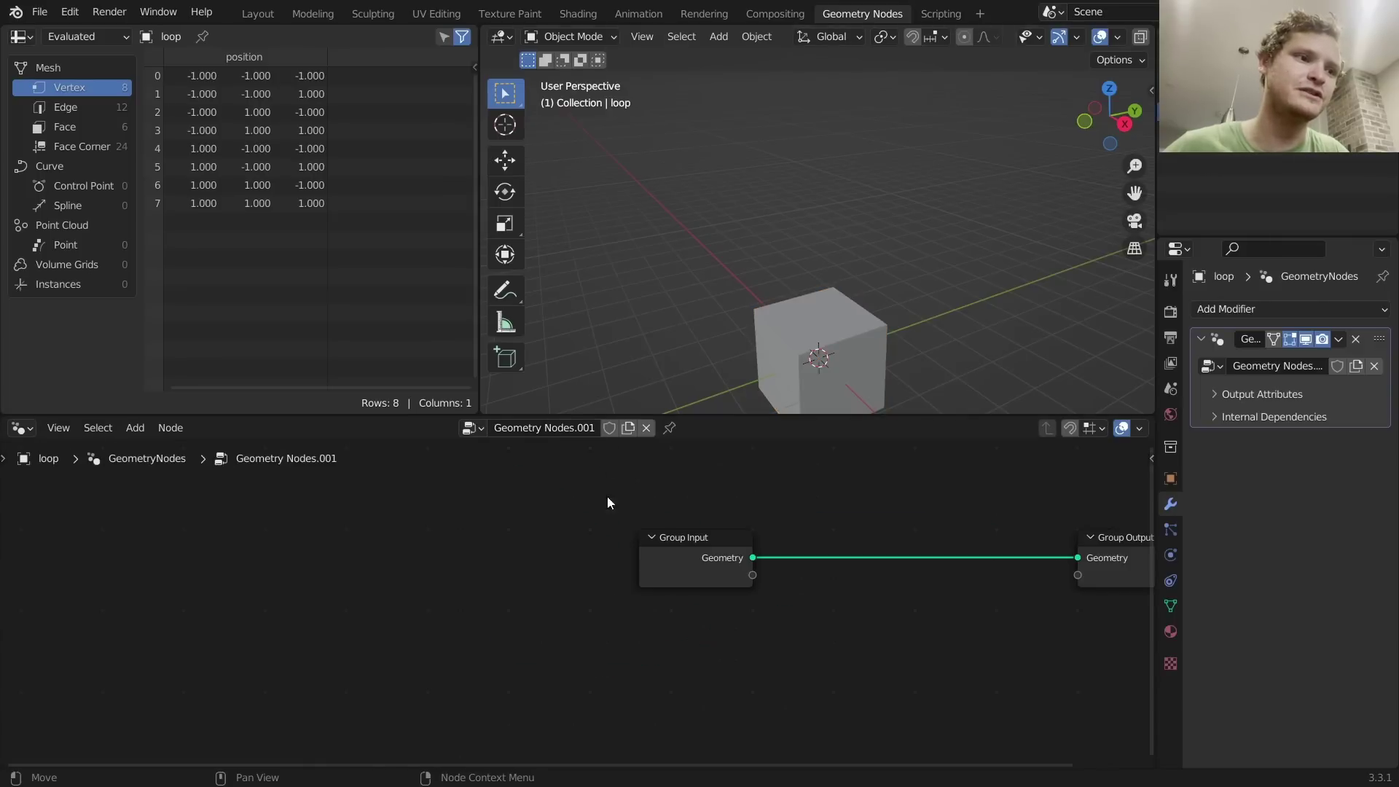
left_click_drag(680, 614, 745, 536)
key("x")
Step: Add an Object Info node targeting the initial object and connect its Geometry output to the Group Output
middle_click_drag(745, 535, 484, 603)
key("shift+a")
left_click(513, 386)
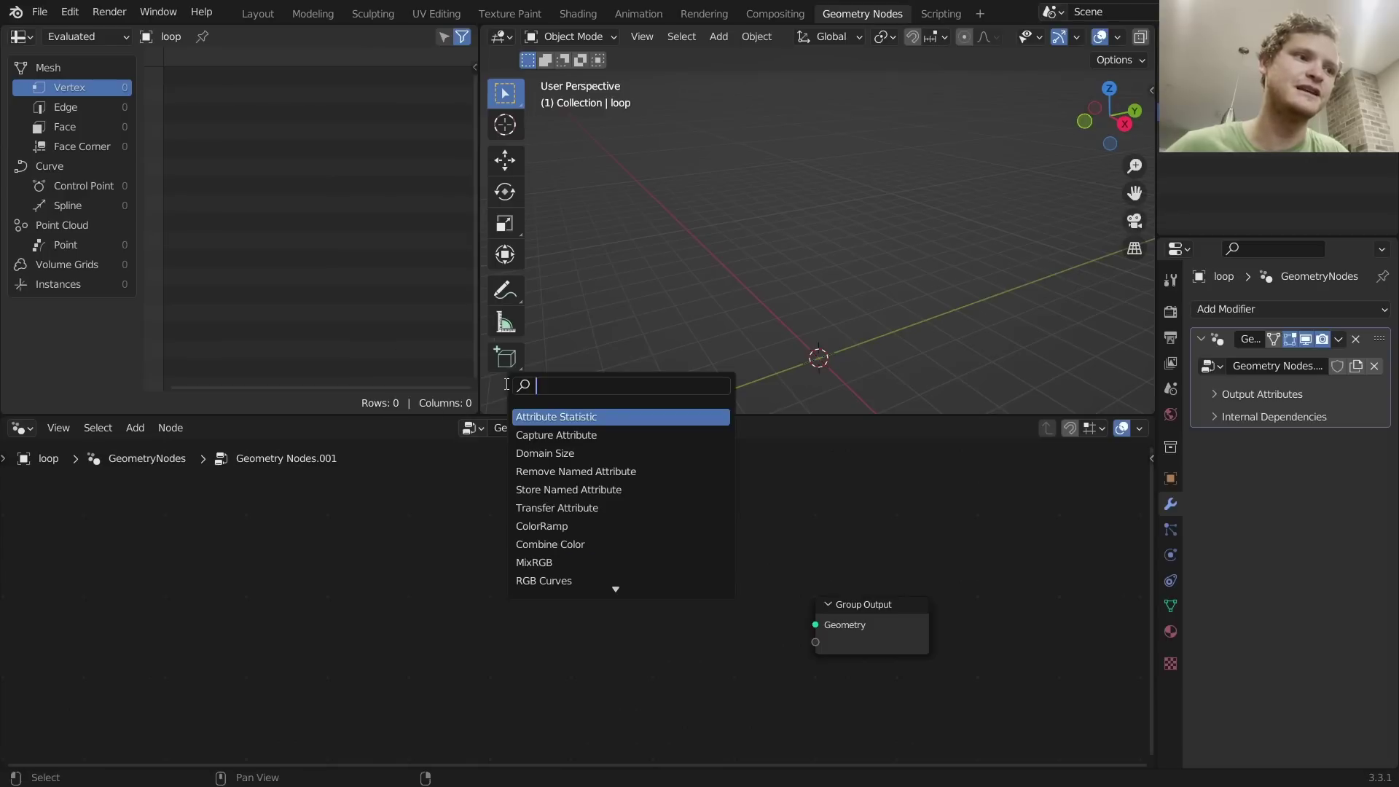
type("obj")
key("Return")
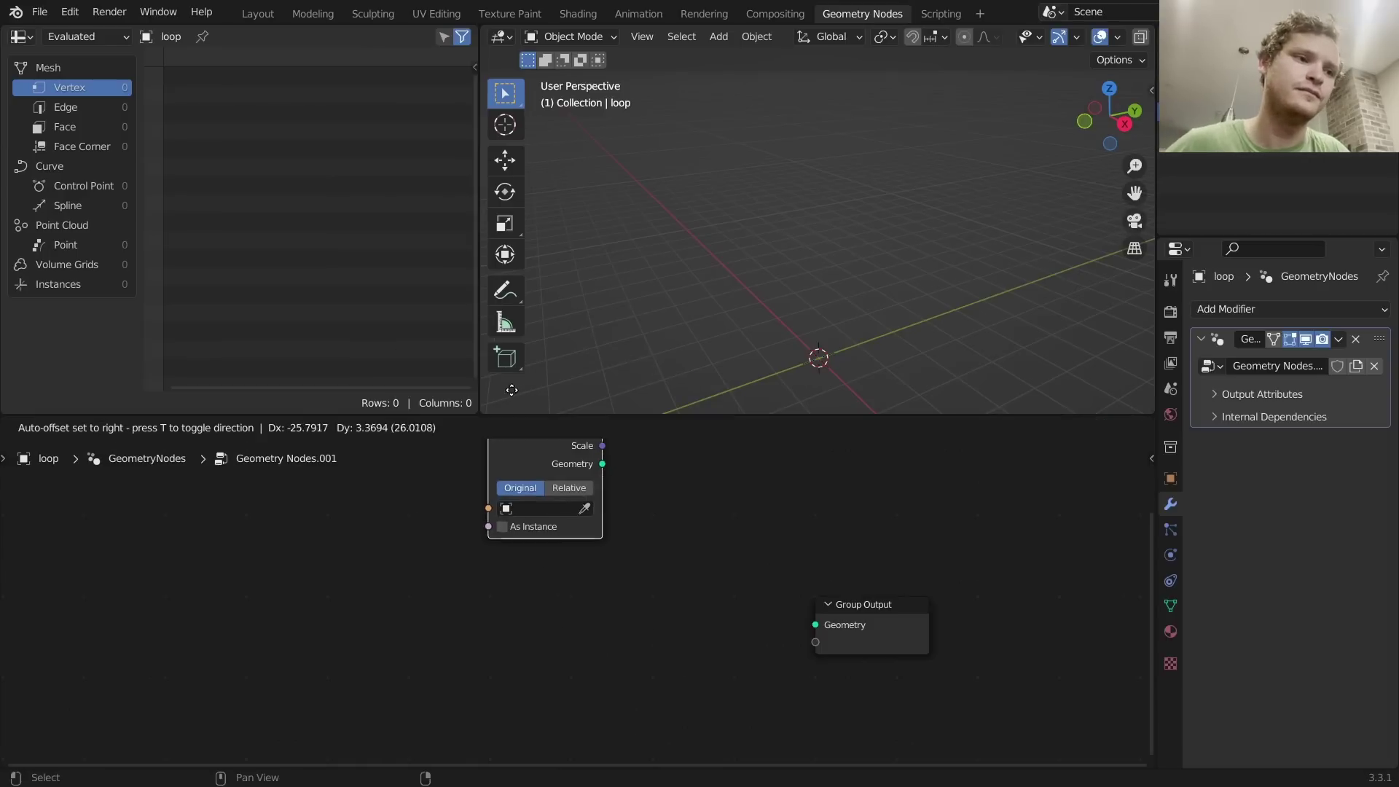
left_click(483, 531)
left_click(508, 648)
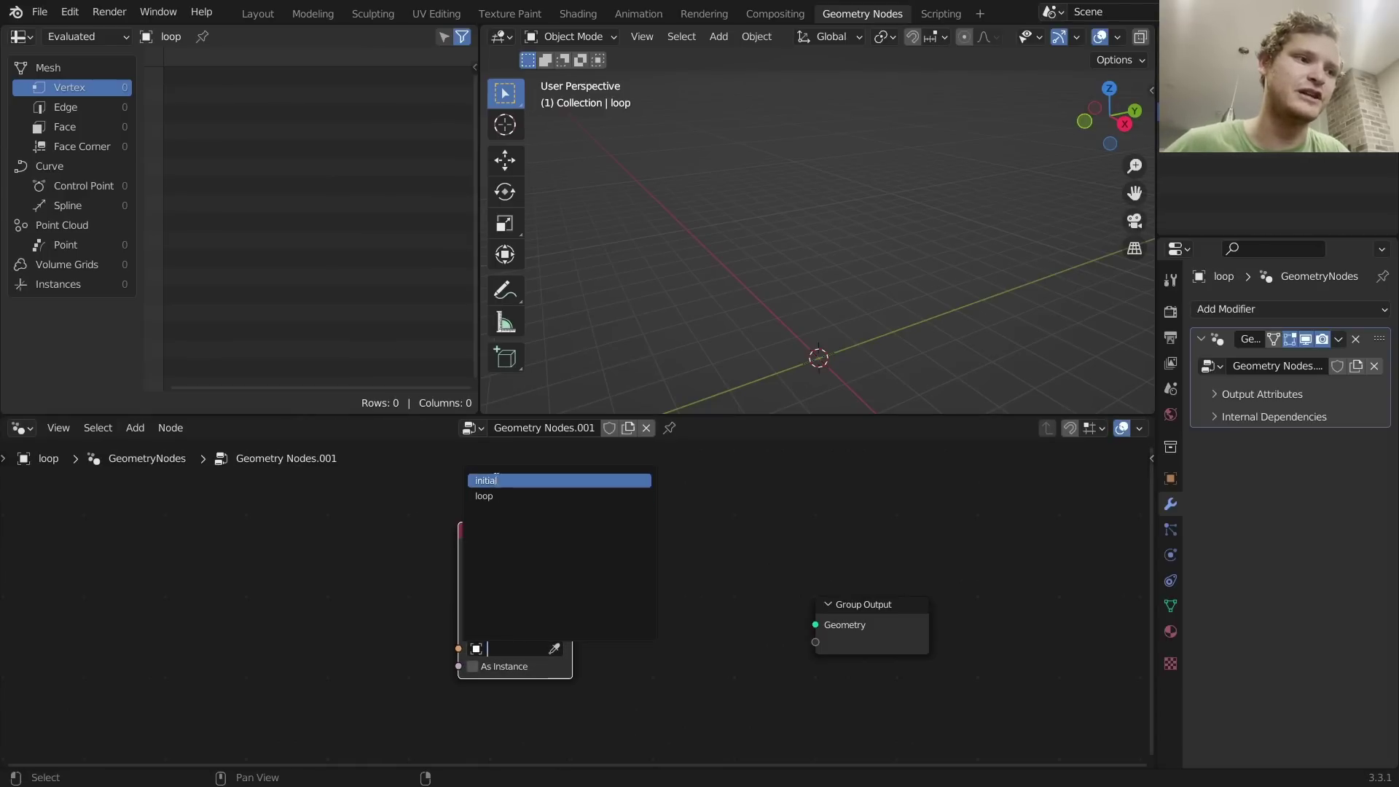
left_click(503, 479)
left_click_drag(572, 605, 815, 624)
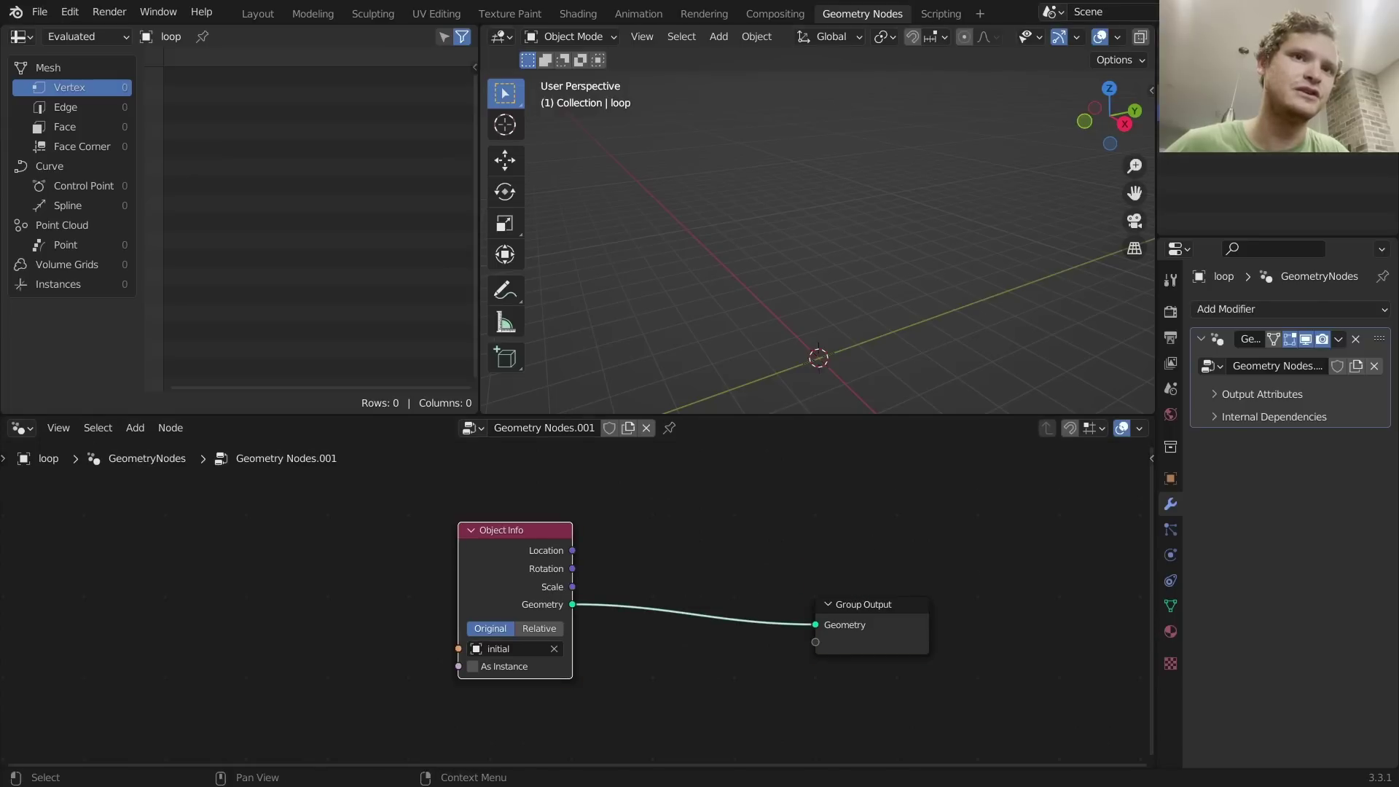
Step: Turn the Switch option on and off again for the initial object, and check the point on the loop object
left_click(1224, 95)
middle_click_drag(518, 639, 755, 555)
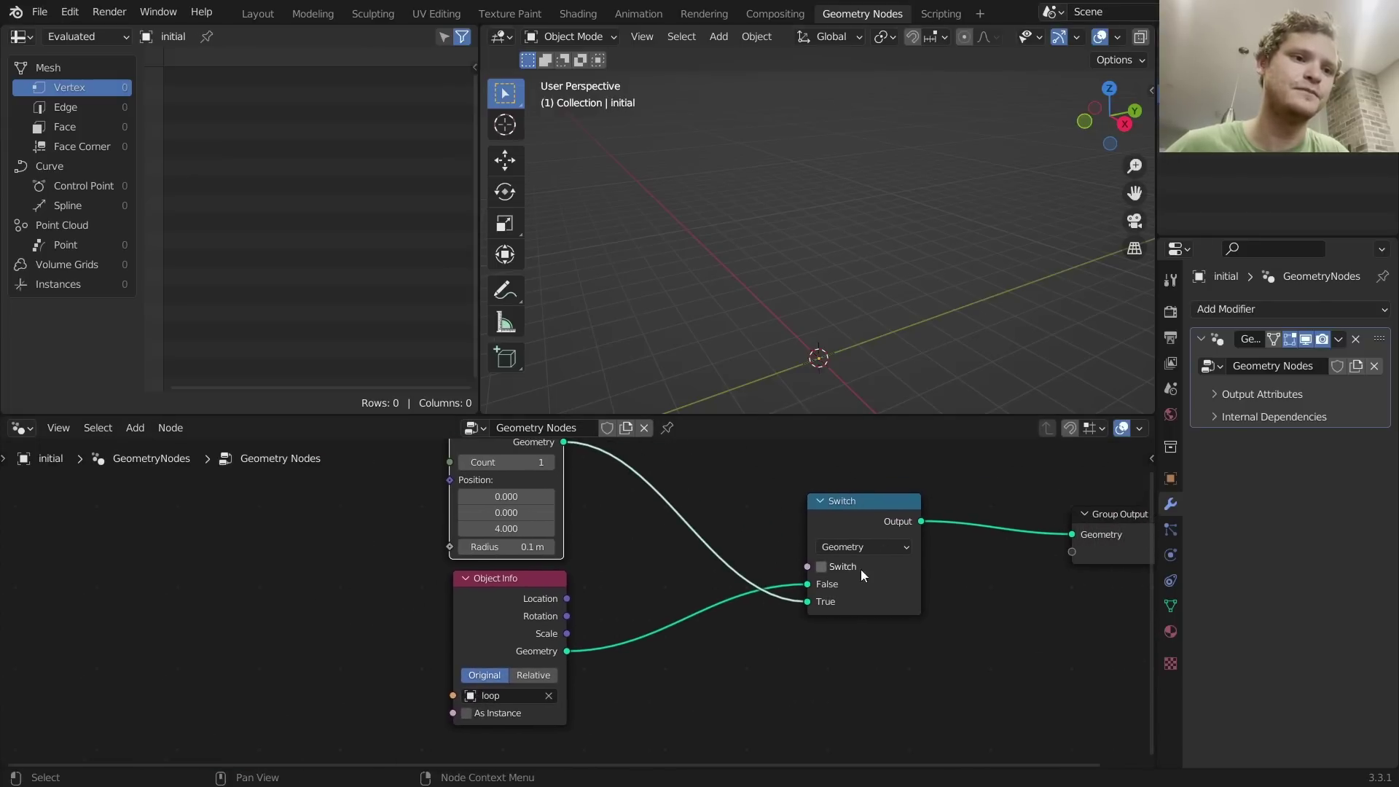
left_click(822, 566)
middle_click_drag(822, 566, 802, 585)
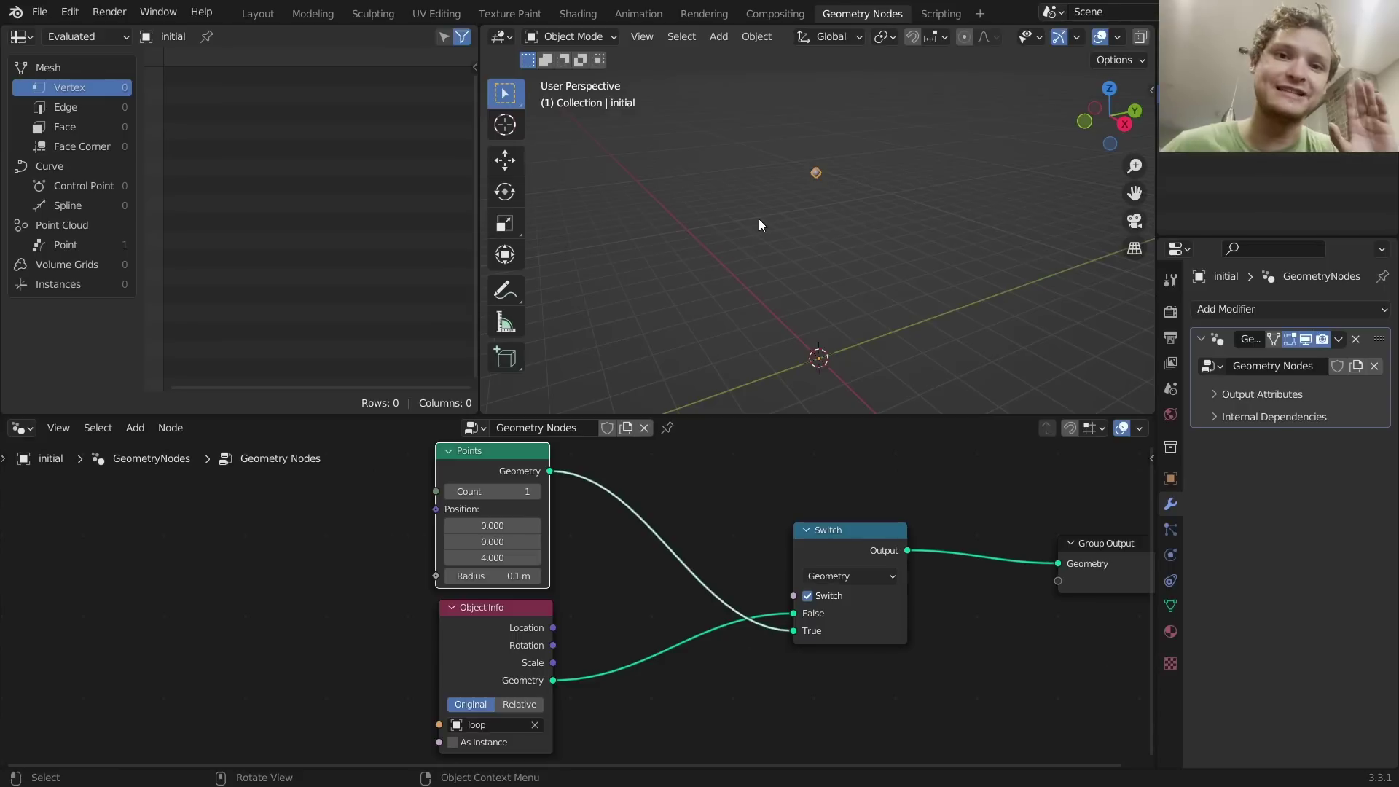
left_click(807, 596)
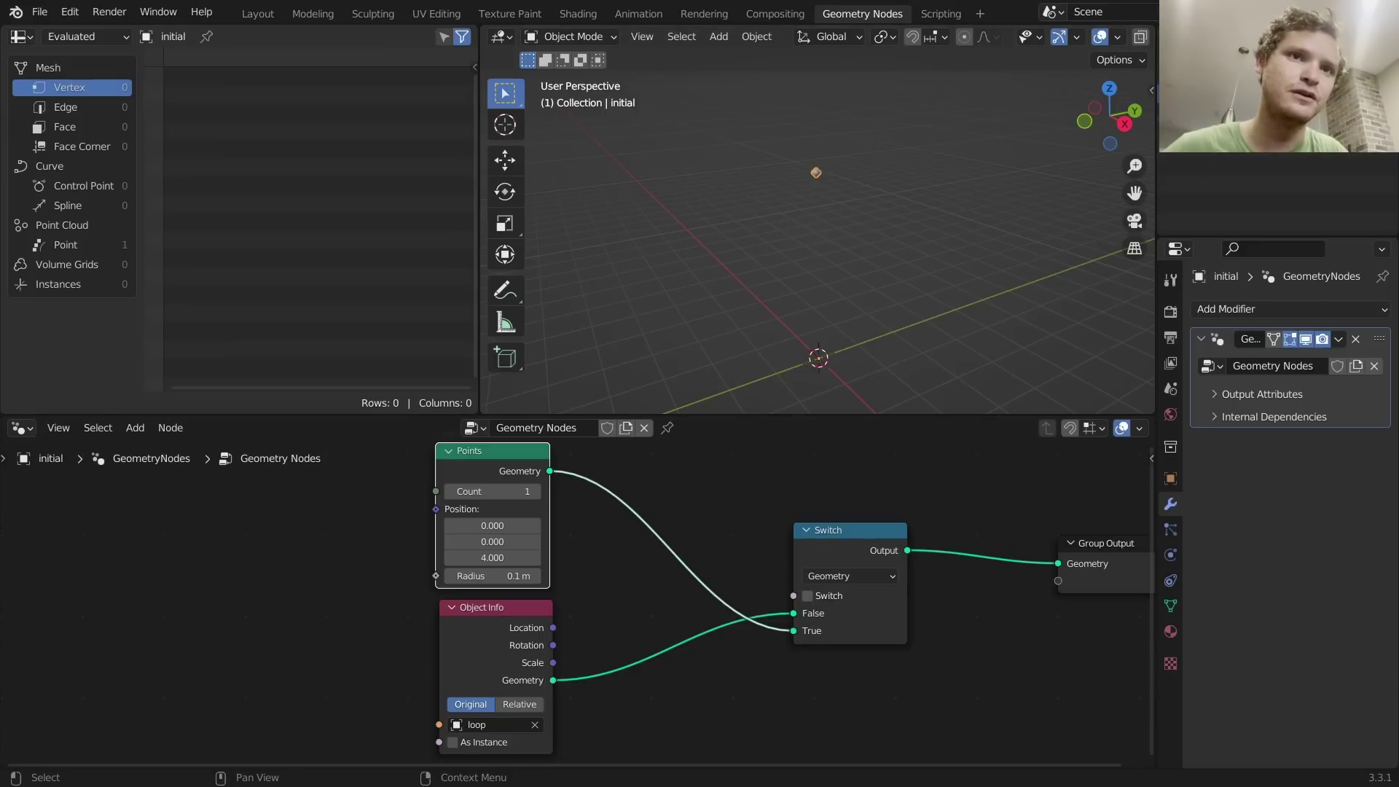
left_click(1224, 112)
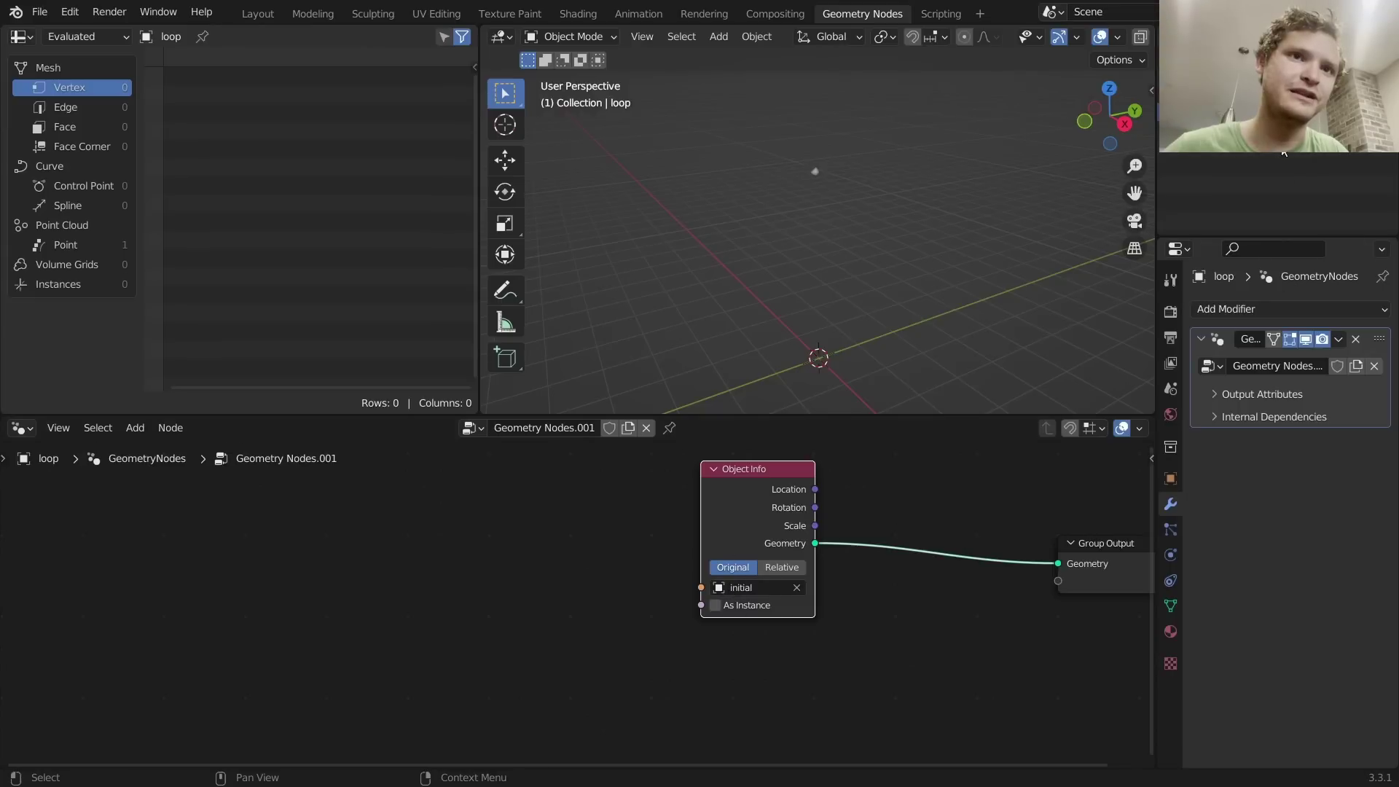
Step: On the initial object, drive the Switch node's Switch input with an integer Equal node placed below the Object Info node
left_click(815, 172)
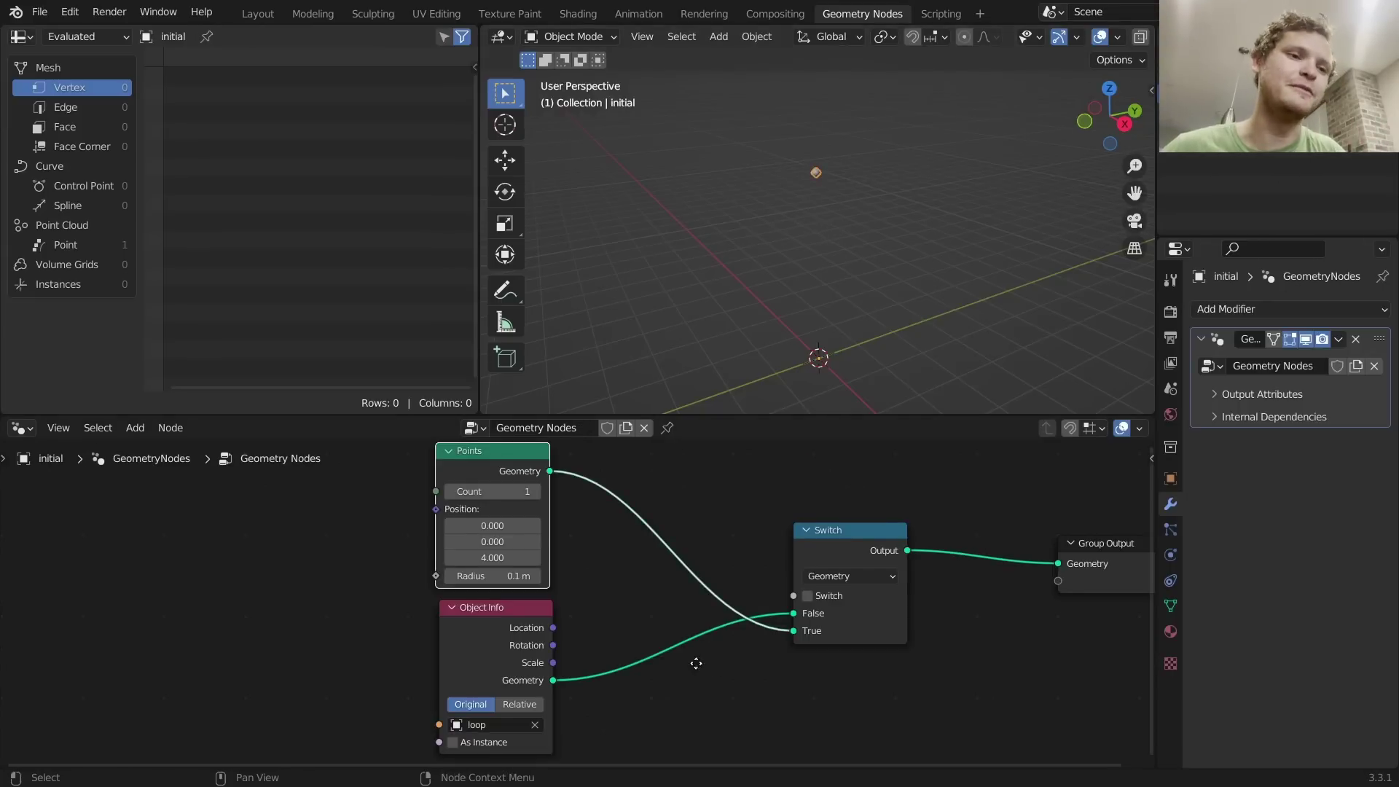
middle_click_drag(798, 595, 854, 514)
left_click_drag(848, 515, 612, 567)
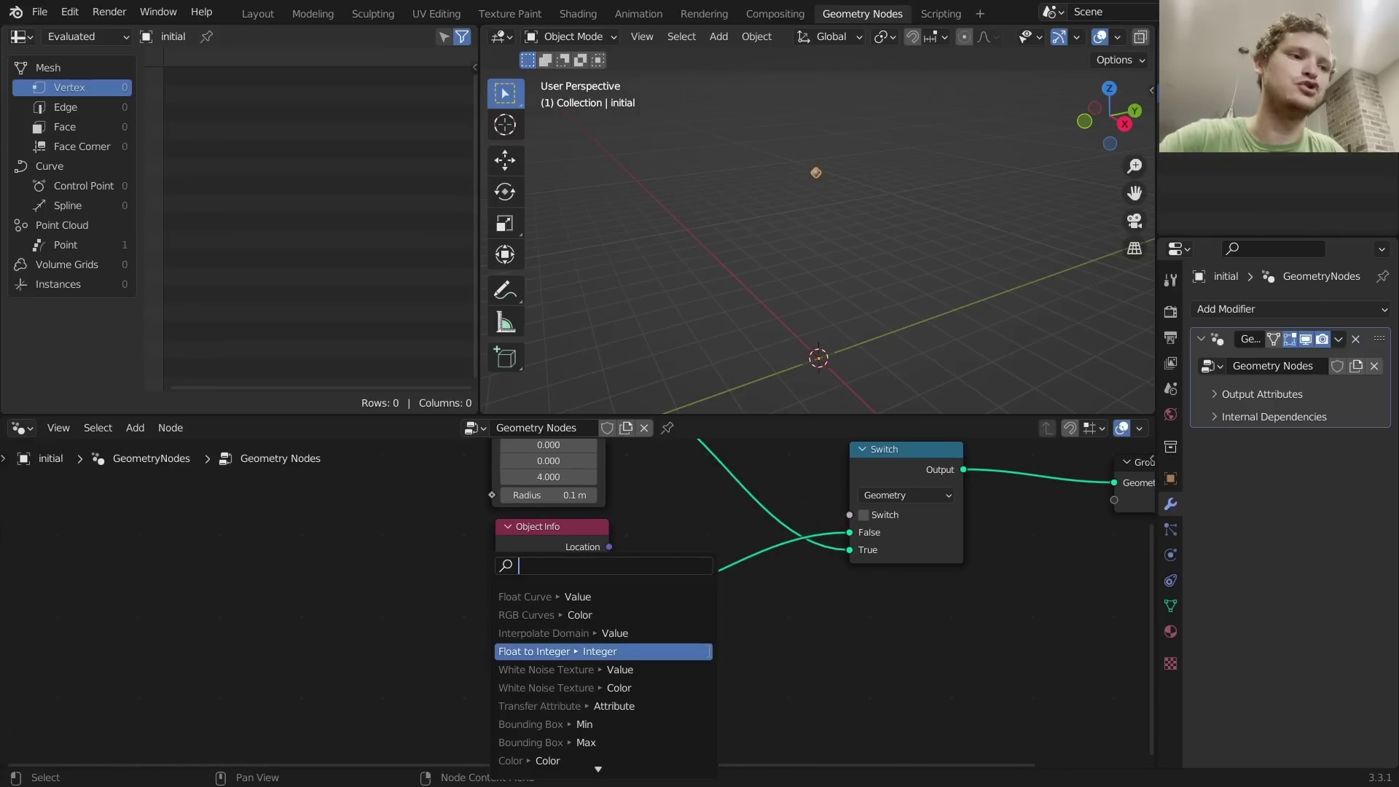
type("equal")
key("Return")
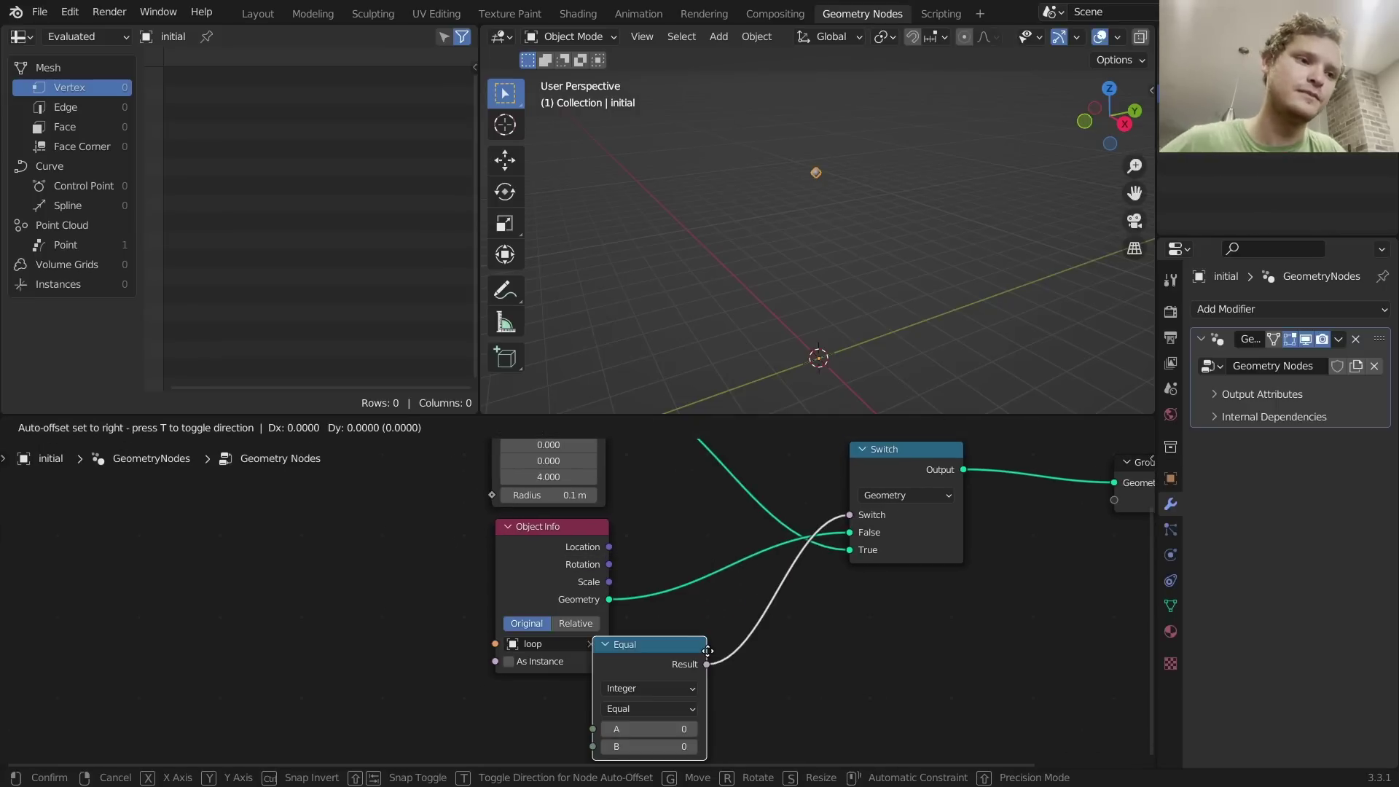
left_click(624, 694)
Step: Feed the Equal node's A input from the Frame output of a Scene Time node and set B to 1
middle_click_drag(565, 724, 649, 604)
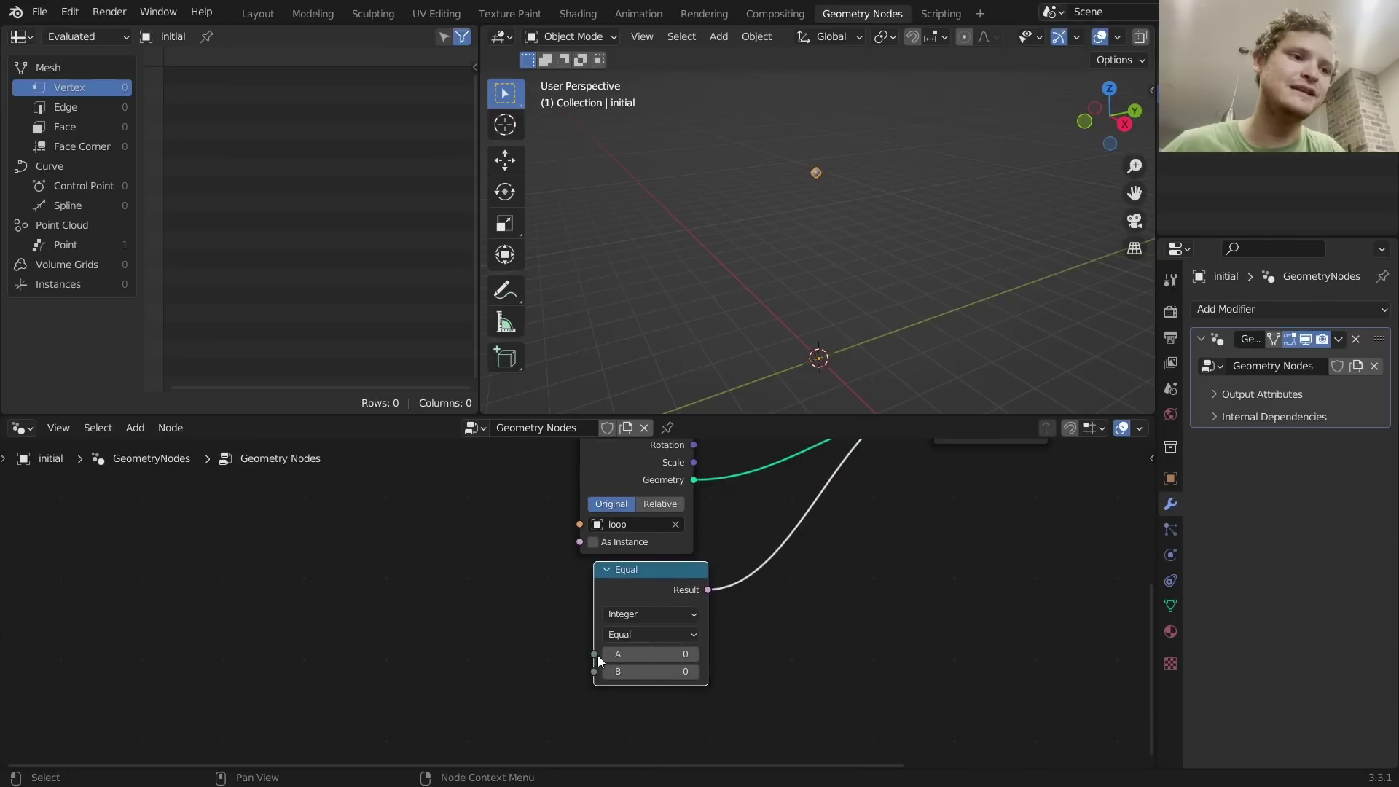
left_click_drag(595, 654, 262, 572)
type("fra")
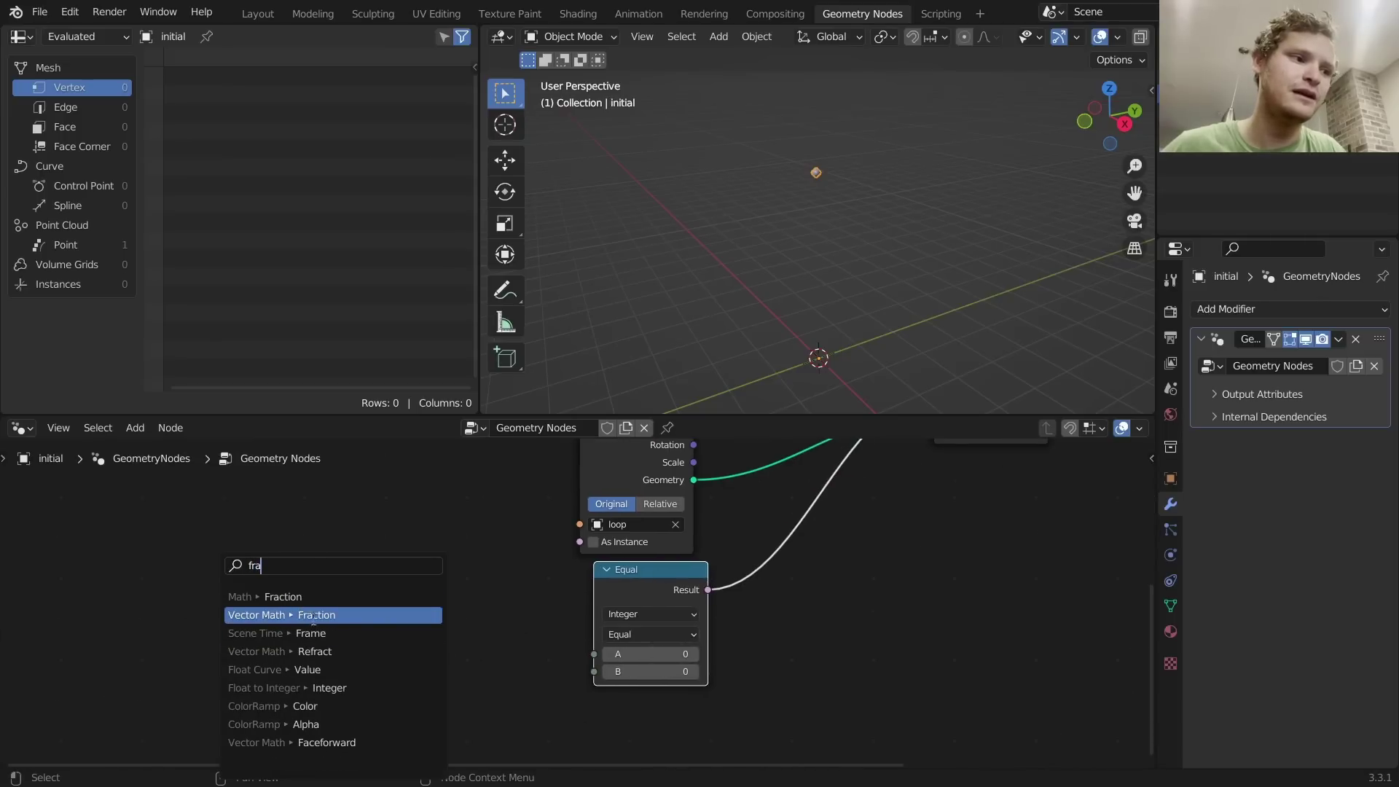
type("m")
left_click(318, 597)
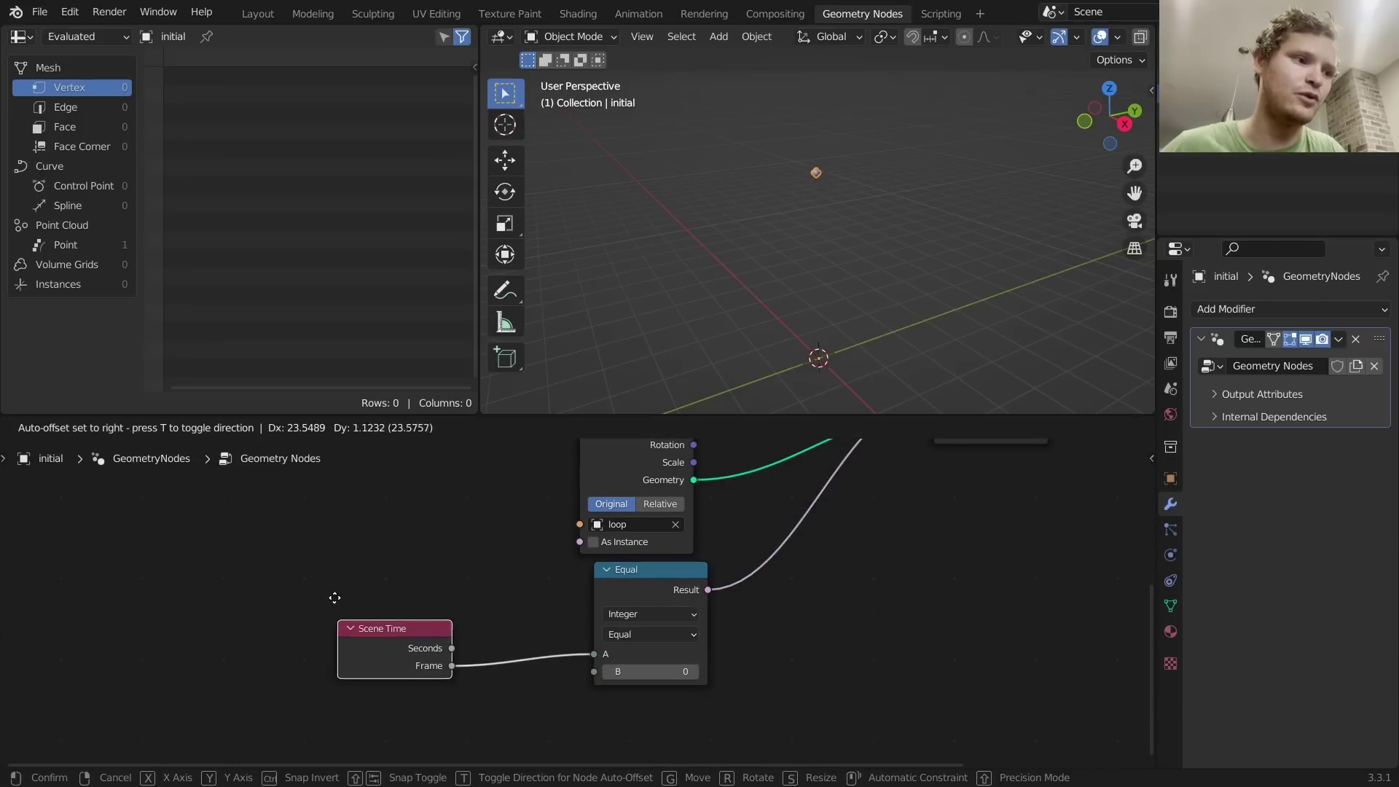
left_click(334, 588)
left_click(692, 671)
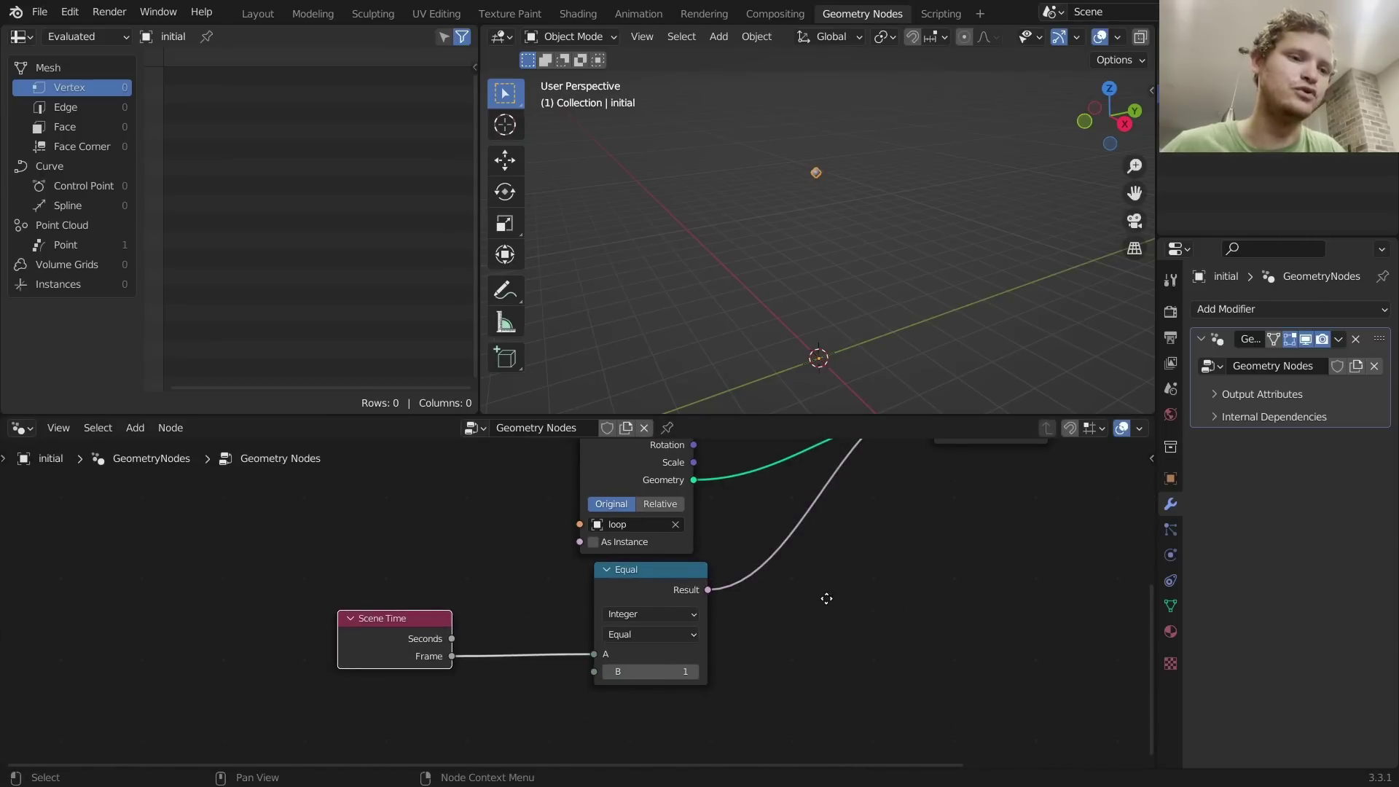
Step: Split off a new area below the 3D viewport and make it a Timeline
middle_click_drag(826, 598, 758, 667)
scroll(757, 667, "down", 3)
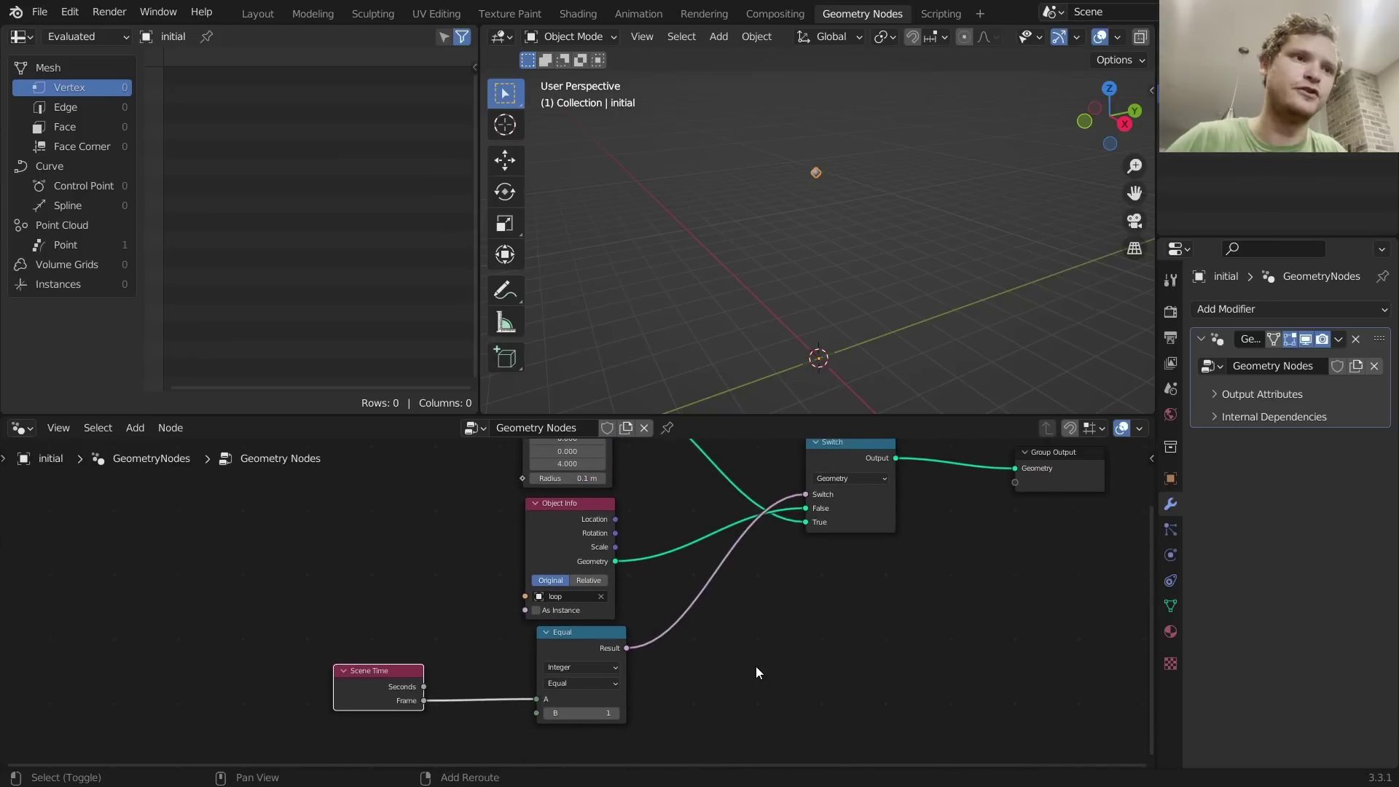
left_click_drag(484, 411, 500, 347)
left_click(501, 357)
left_click(626, 430)
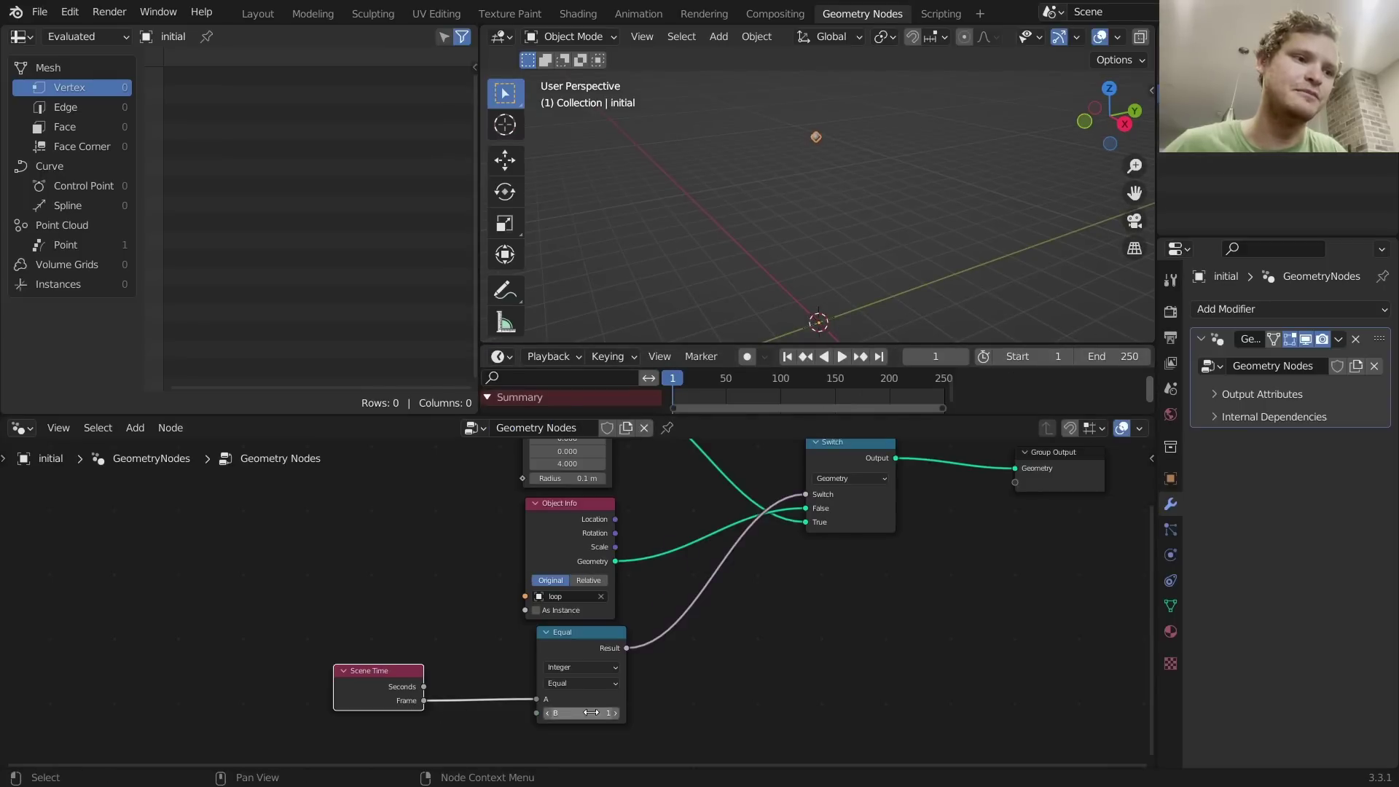
Step: Step to frame 2 and play the animation to check the point in the initial and loop objects
middle_click_drag(800, 501, 775, 573)
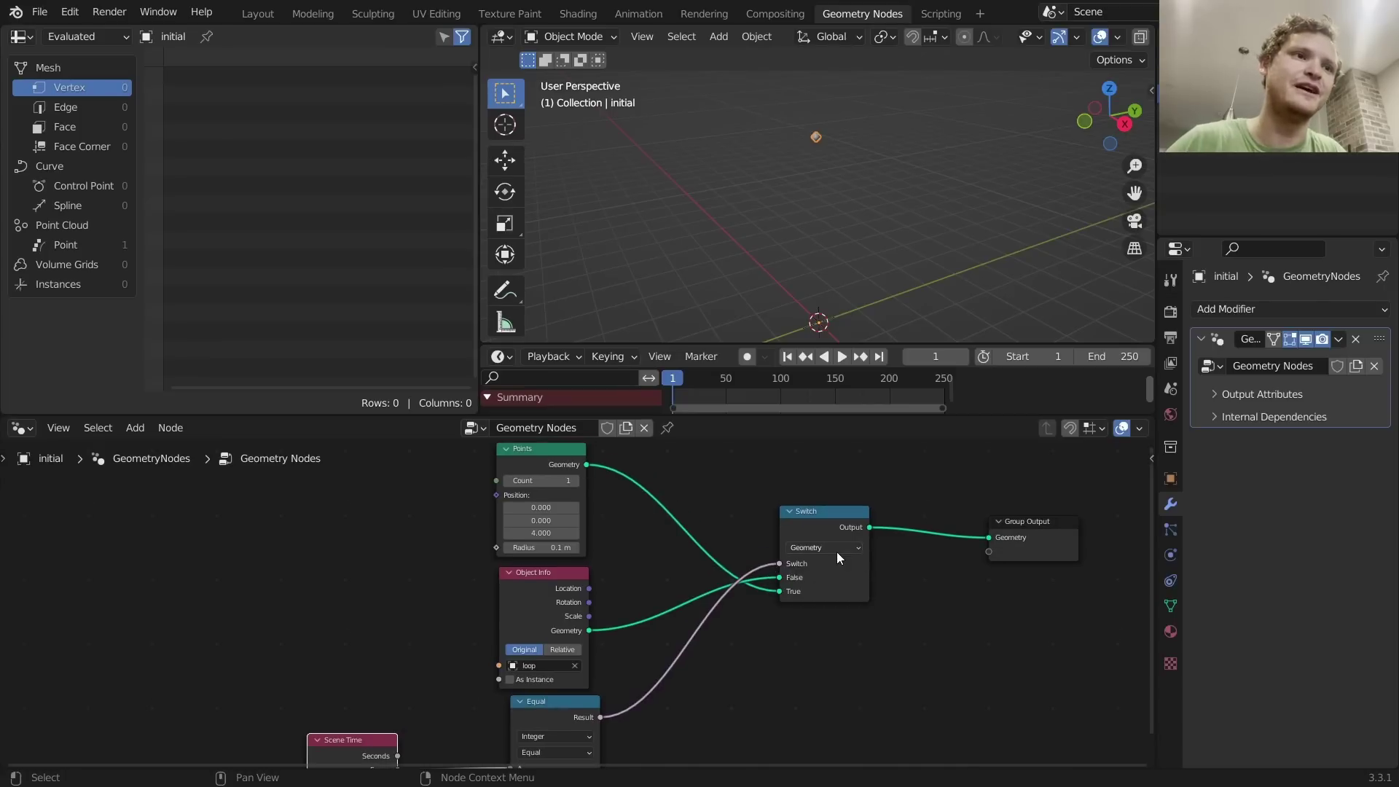
key("Right")
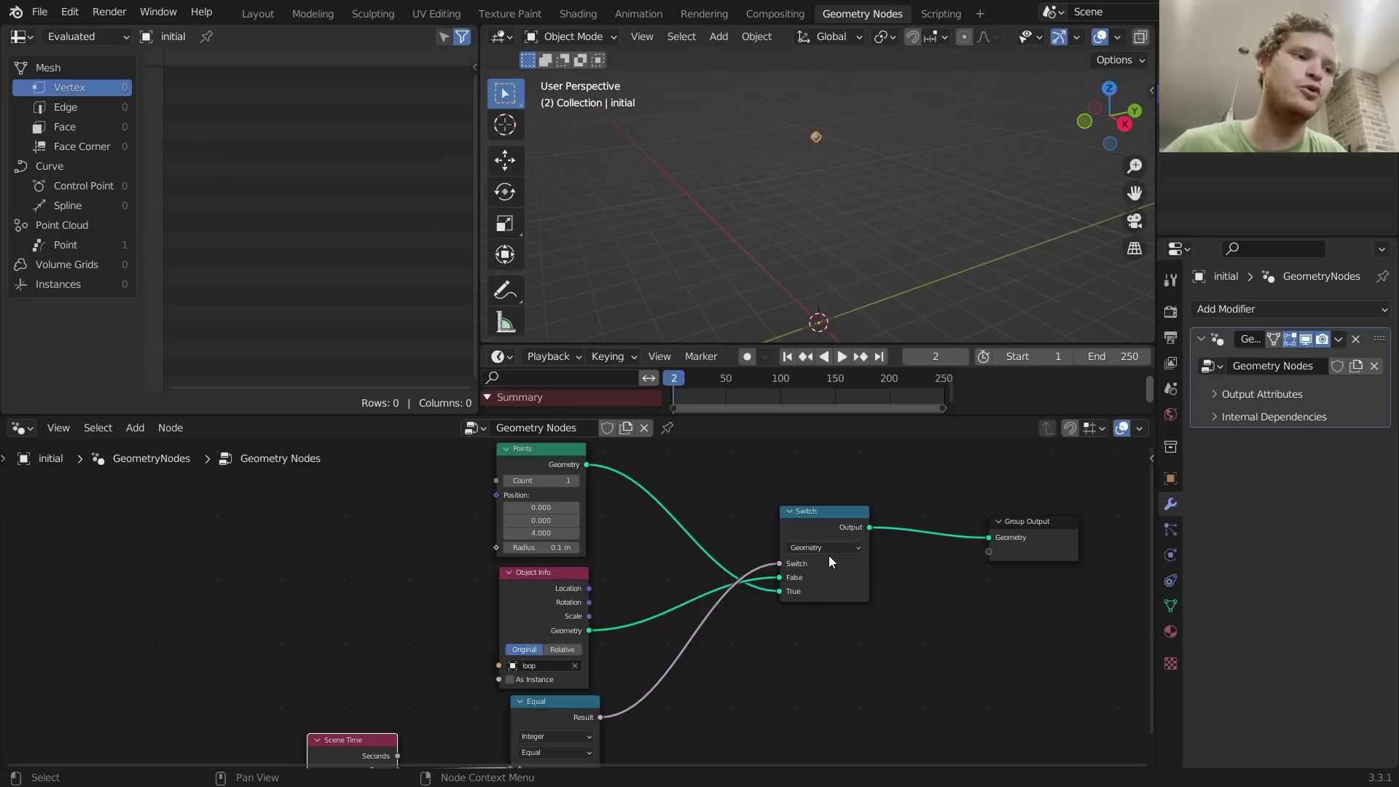
middle_click_drag(697, 645, 717, 576)
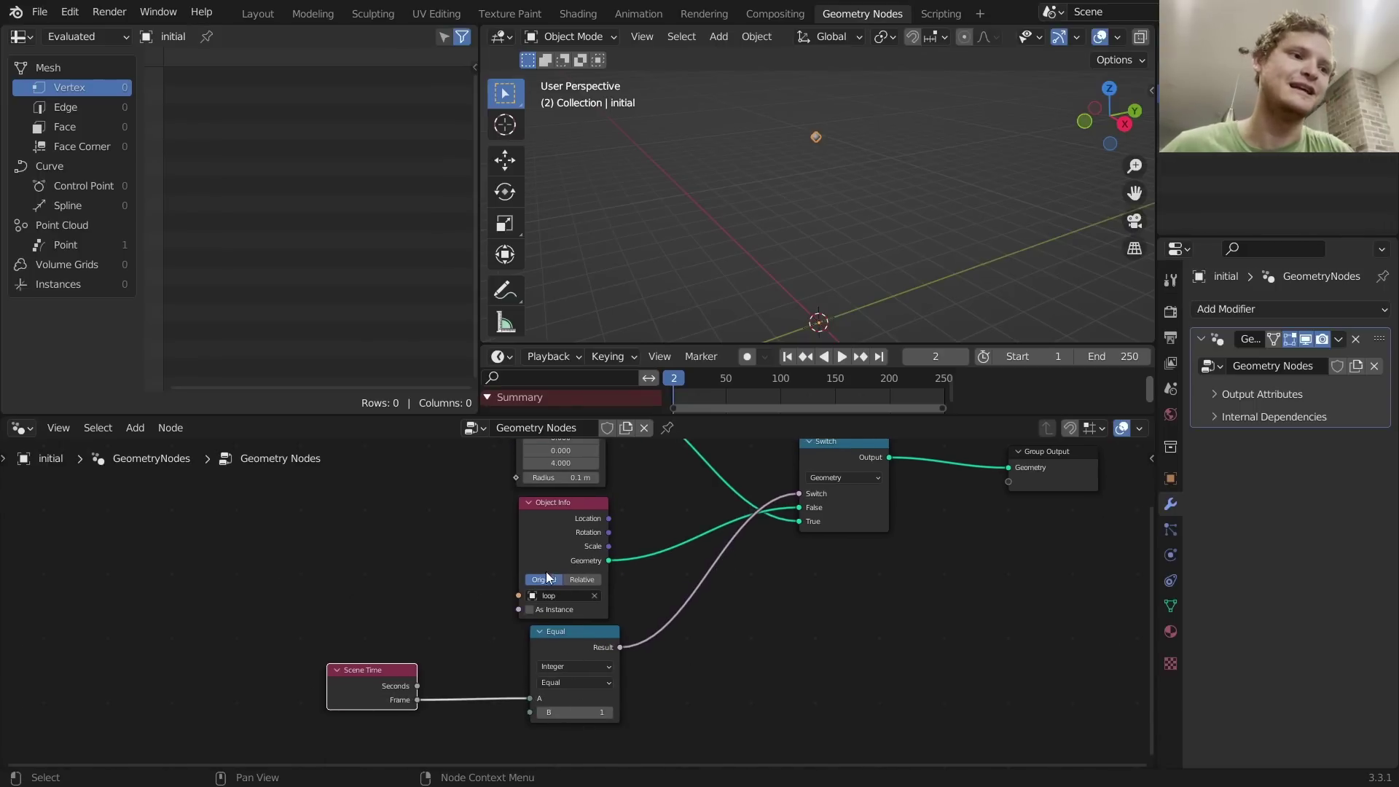
left_click(1283, 117)
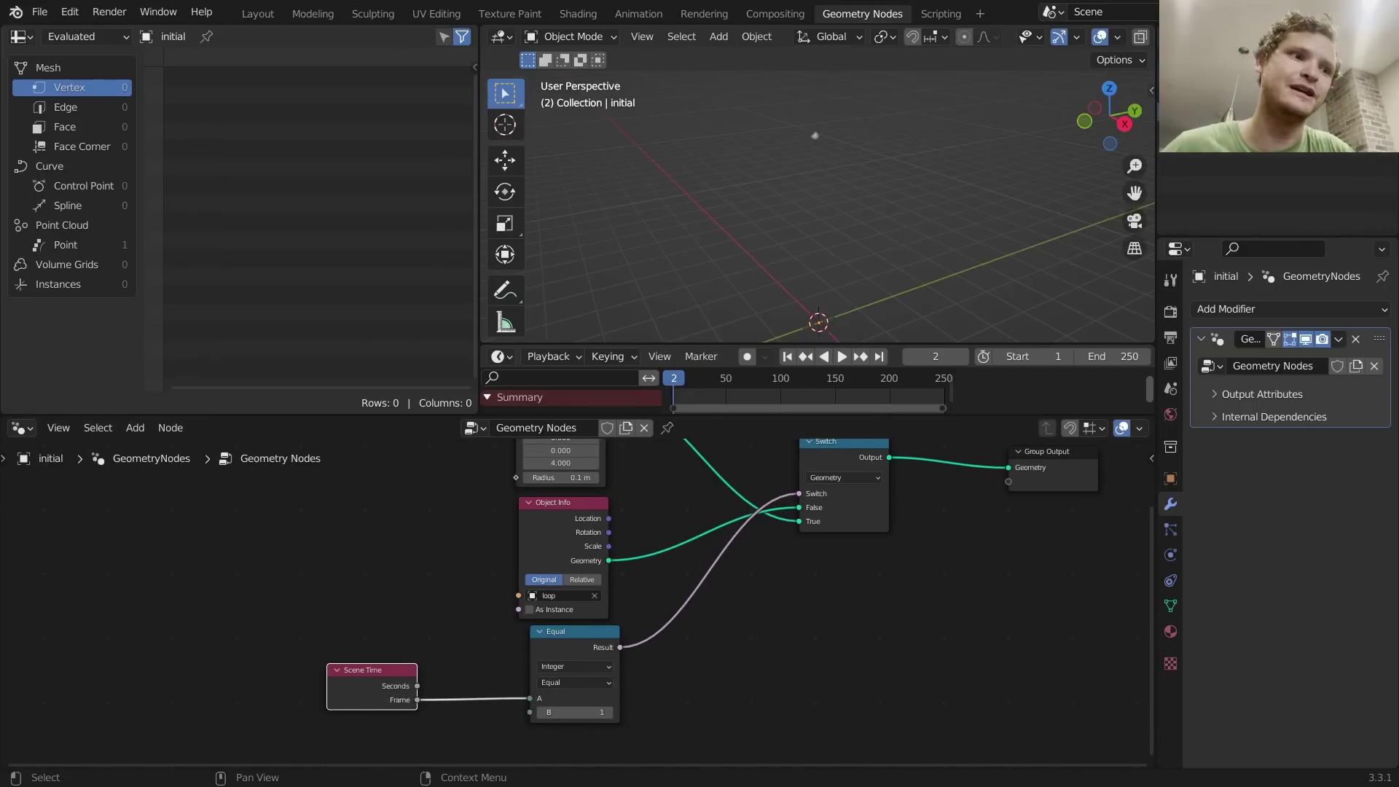
left_click(1239, 131)
middle_click_drag(746, 565, 595, 645)
left_click(1238, 113)
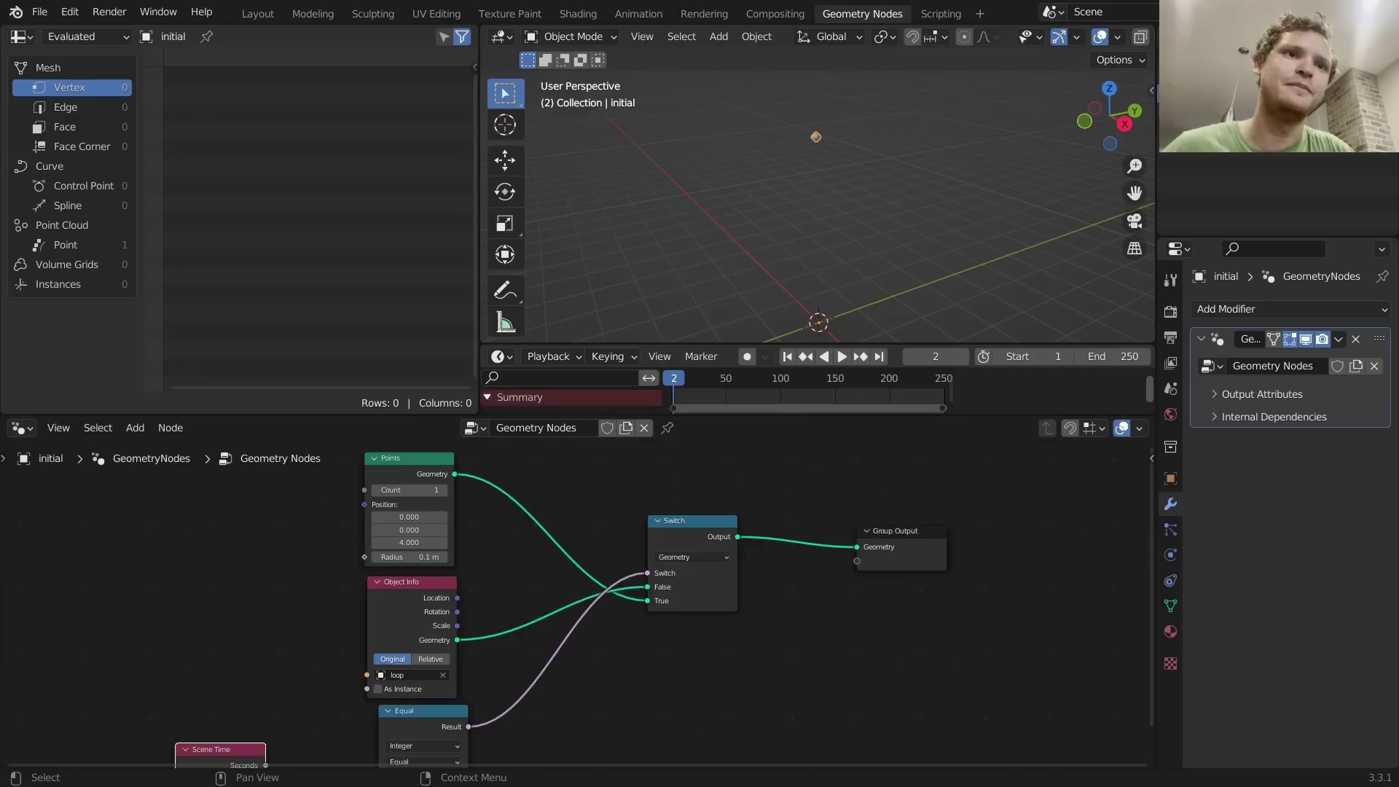
key("space")
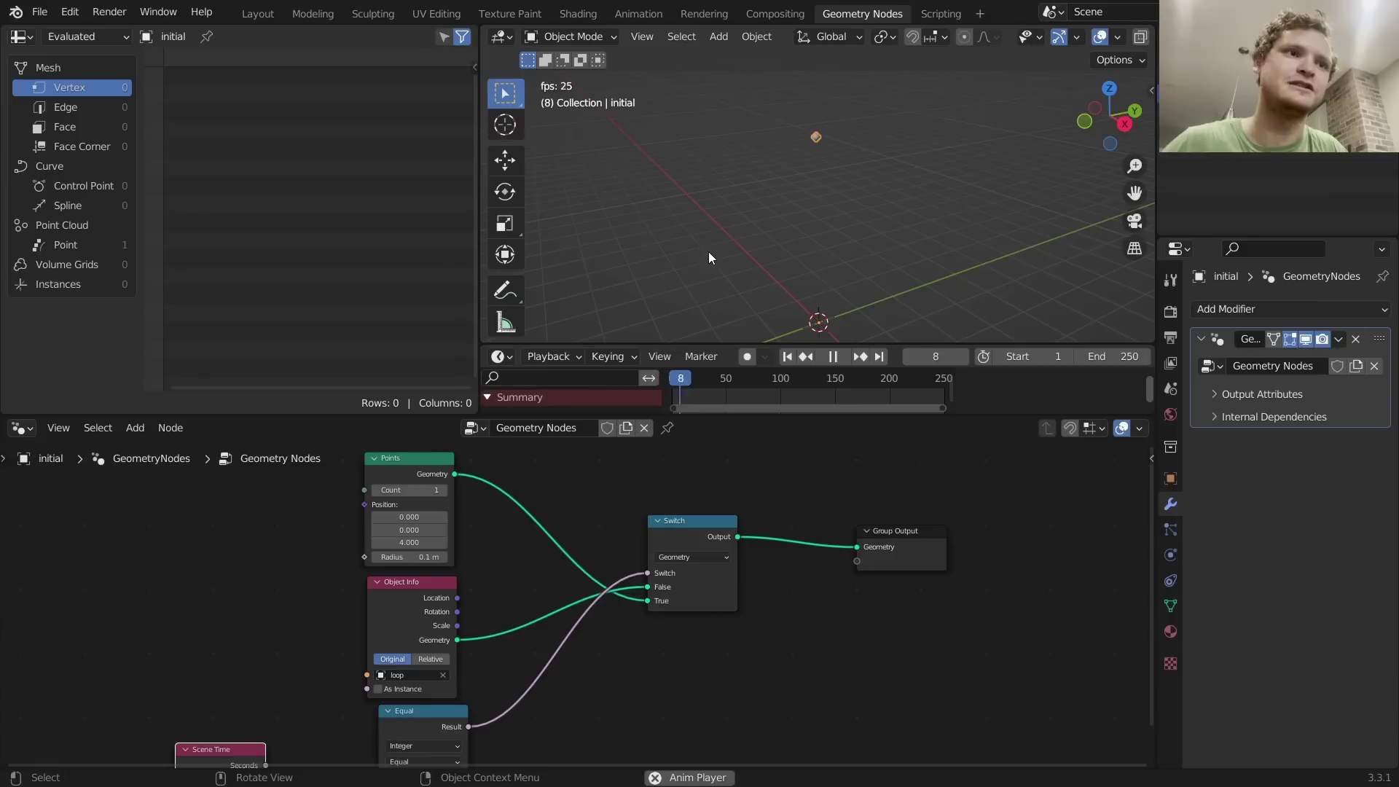
key("Escape")
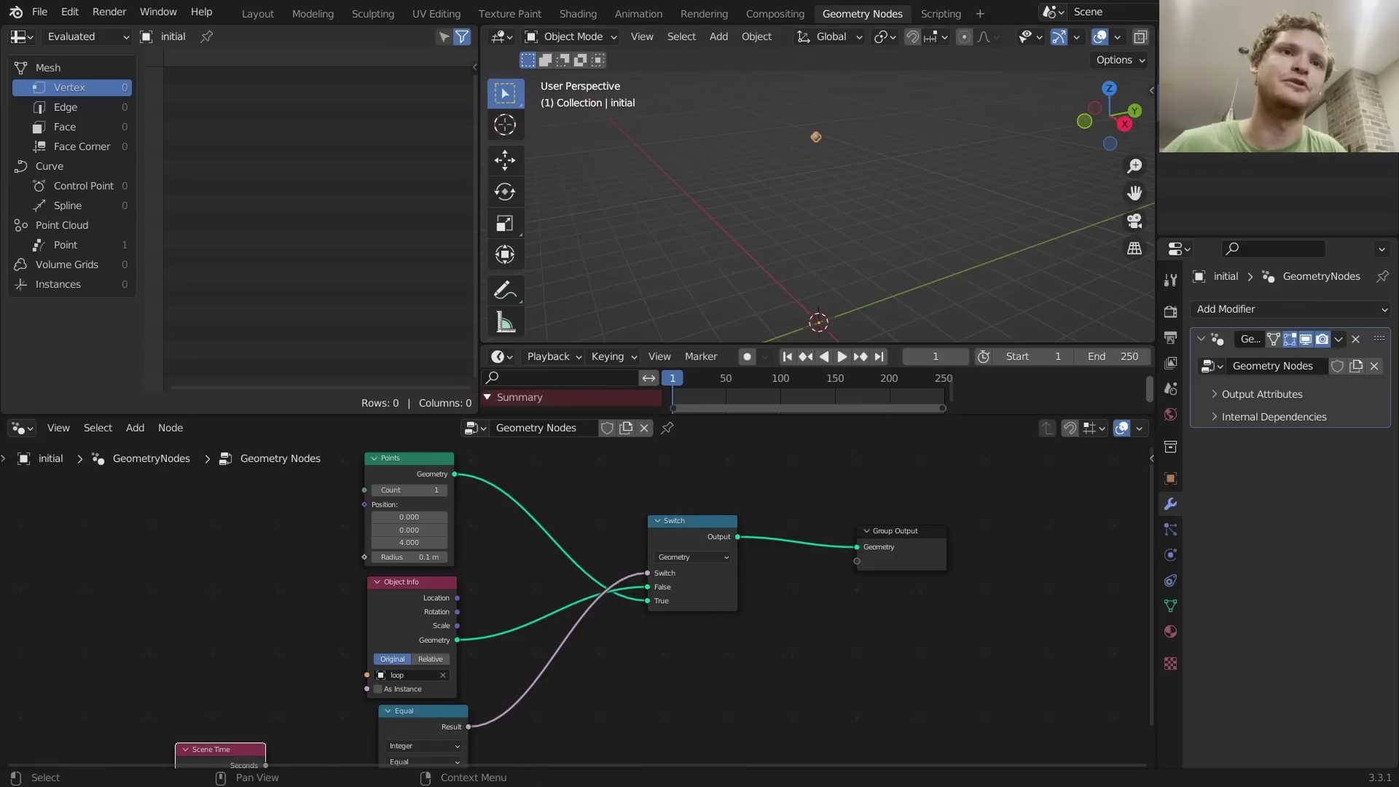
Step: On the loop object, space out the Object Info node and insert a Set Position node before the Group Output
left_click(1231, 111)
left_click_drag(616, 509, 364, 527)
key("shift+a")
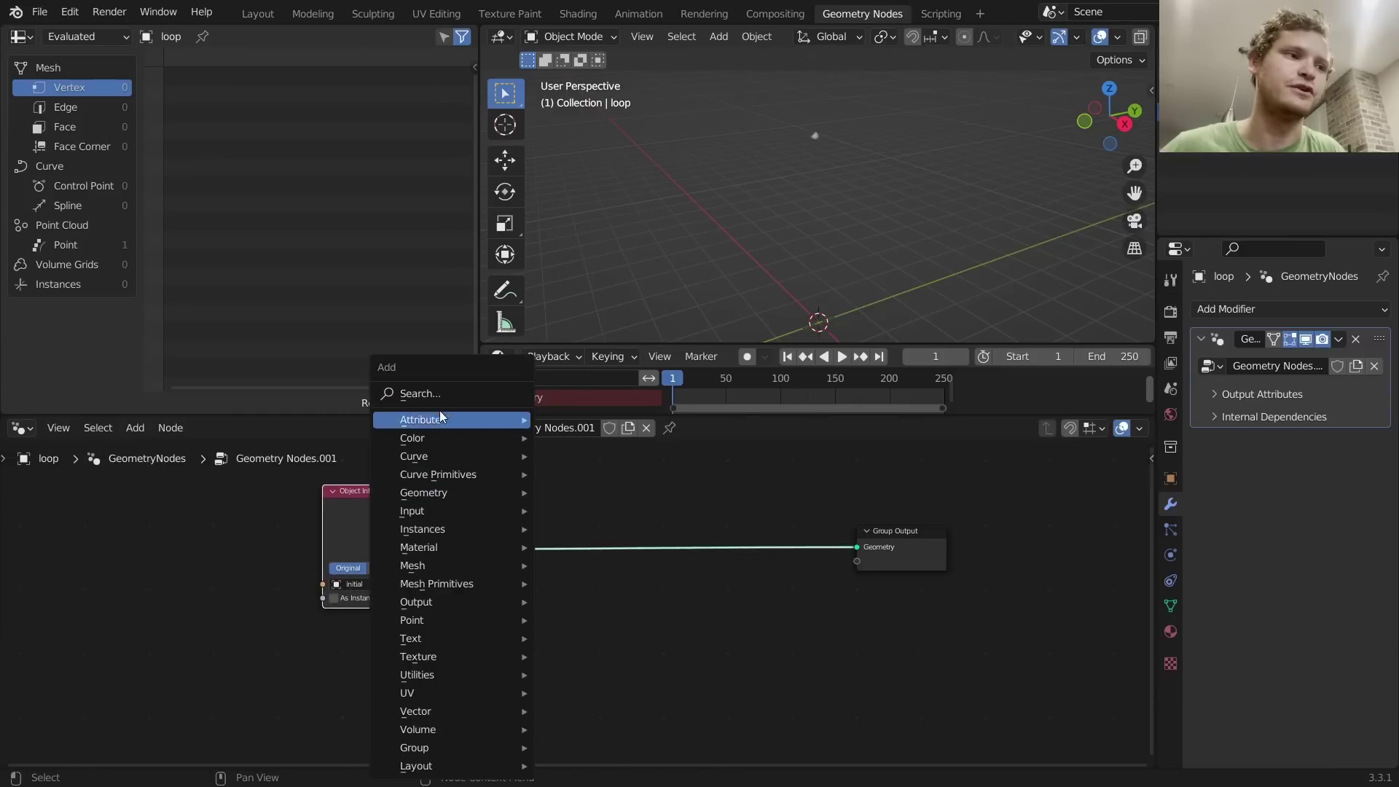
type("set p")
key("Return")
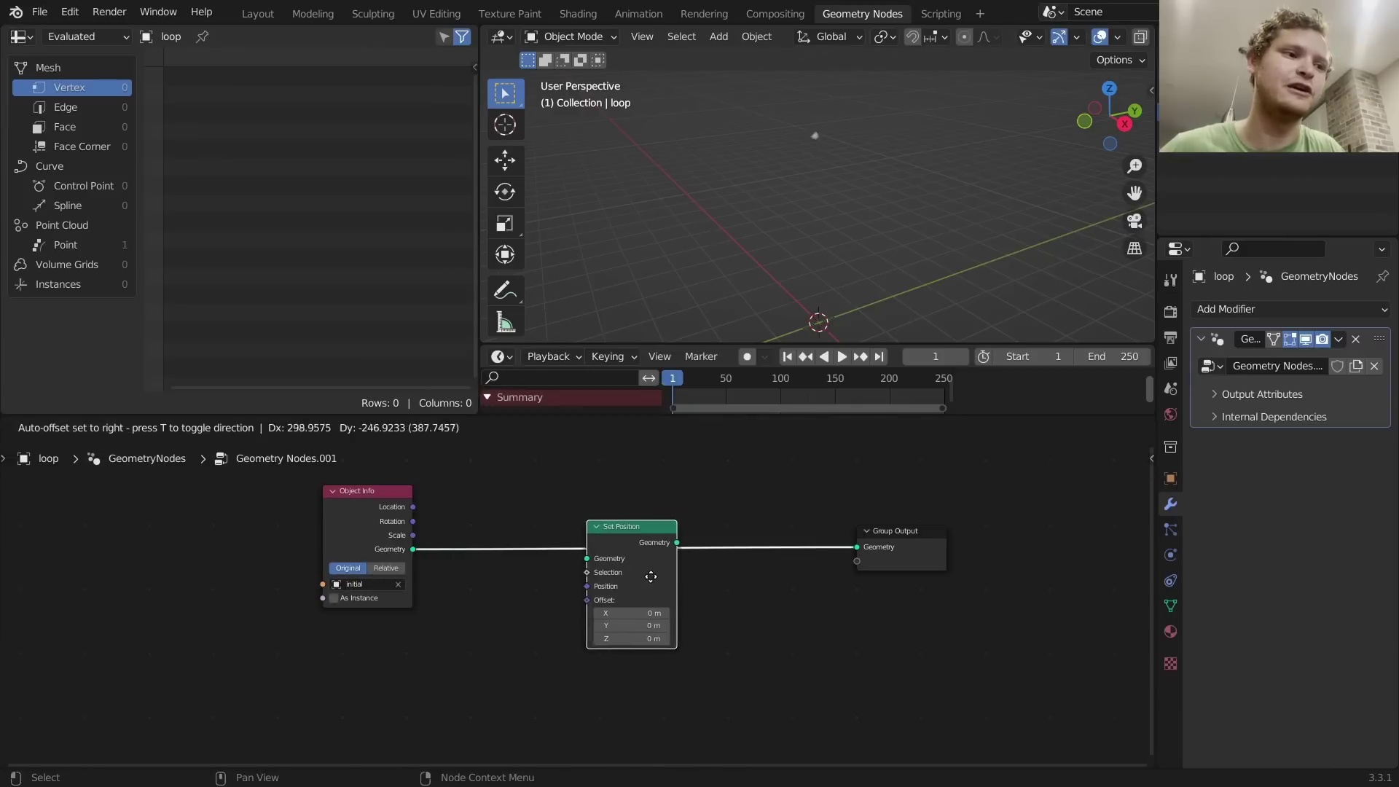
left_click(676, 575)
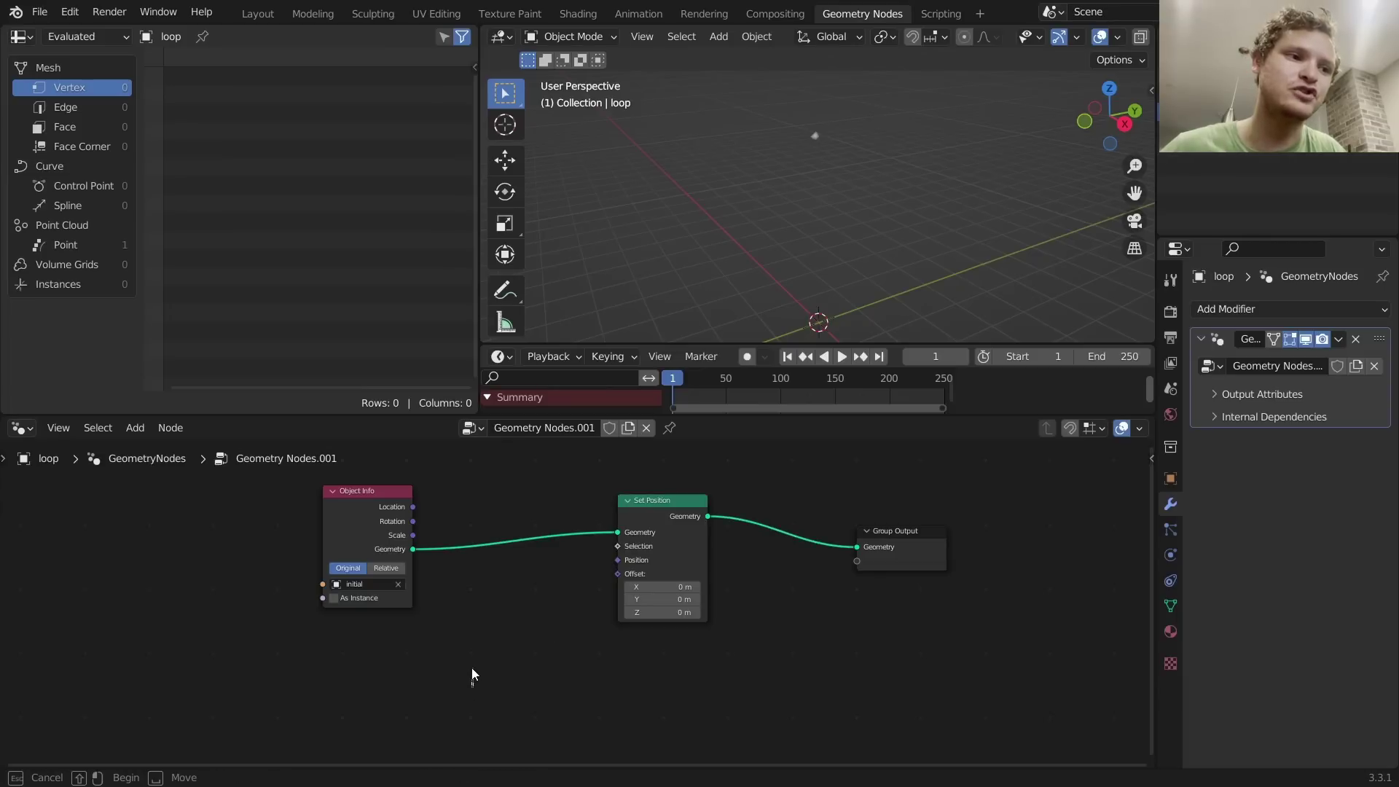
Step: Draw a freehand annotation over the loop object's Object Info and Set Position nodes and undo it
mouse_move(384, 694)
left_mouse_down()
mouse_move(806, 493)
mouse_move(382, 674)
mouse_move(714, 538)
left_mouse_up()
key("ctrl+z")
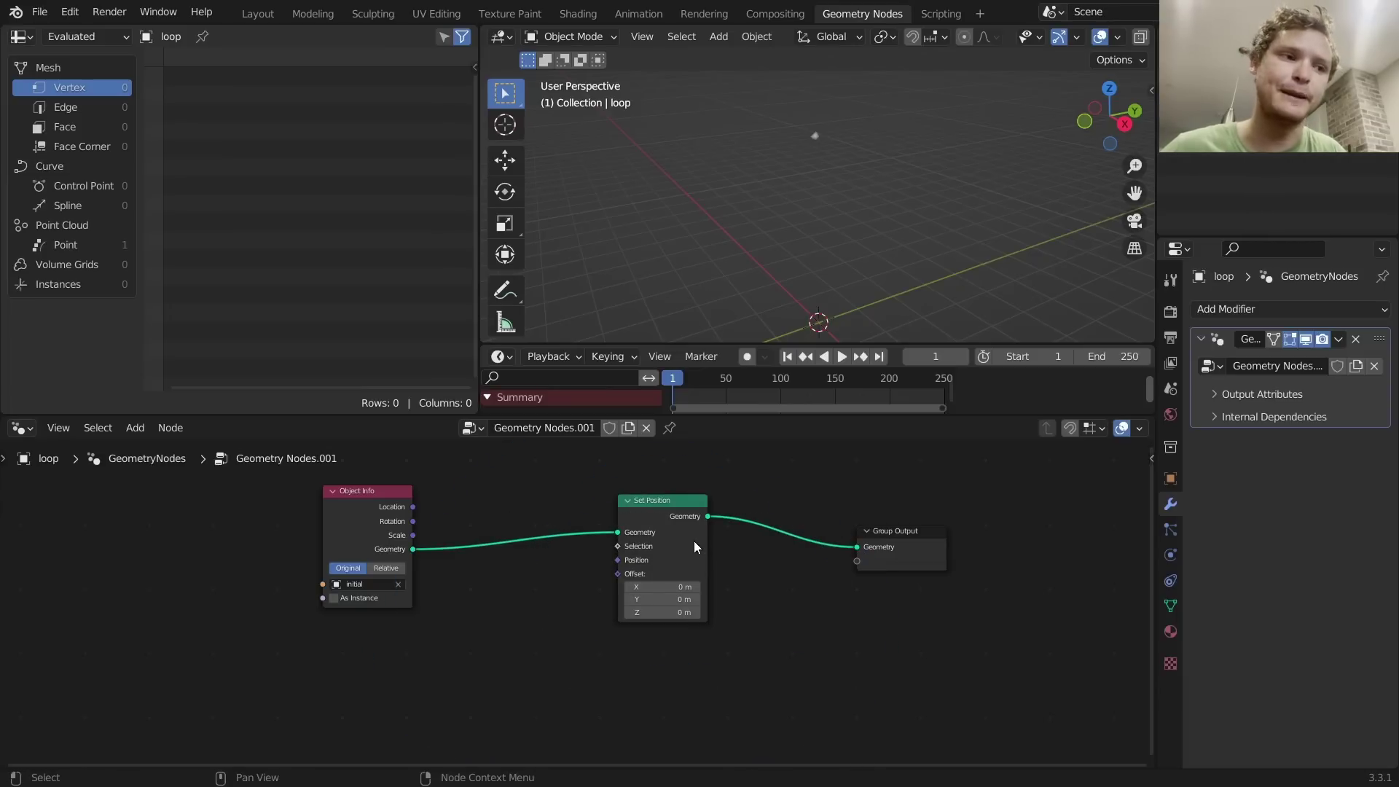
Step: Set the Z offset of the Set Position node to -0.1 m
scroll(731, 592, "up", 2)
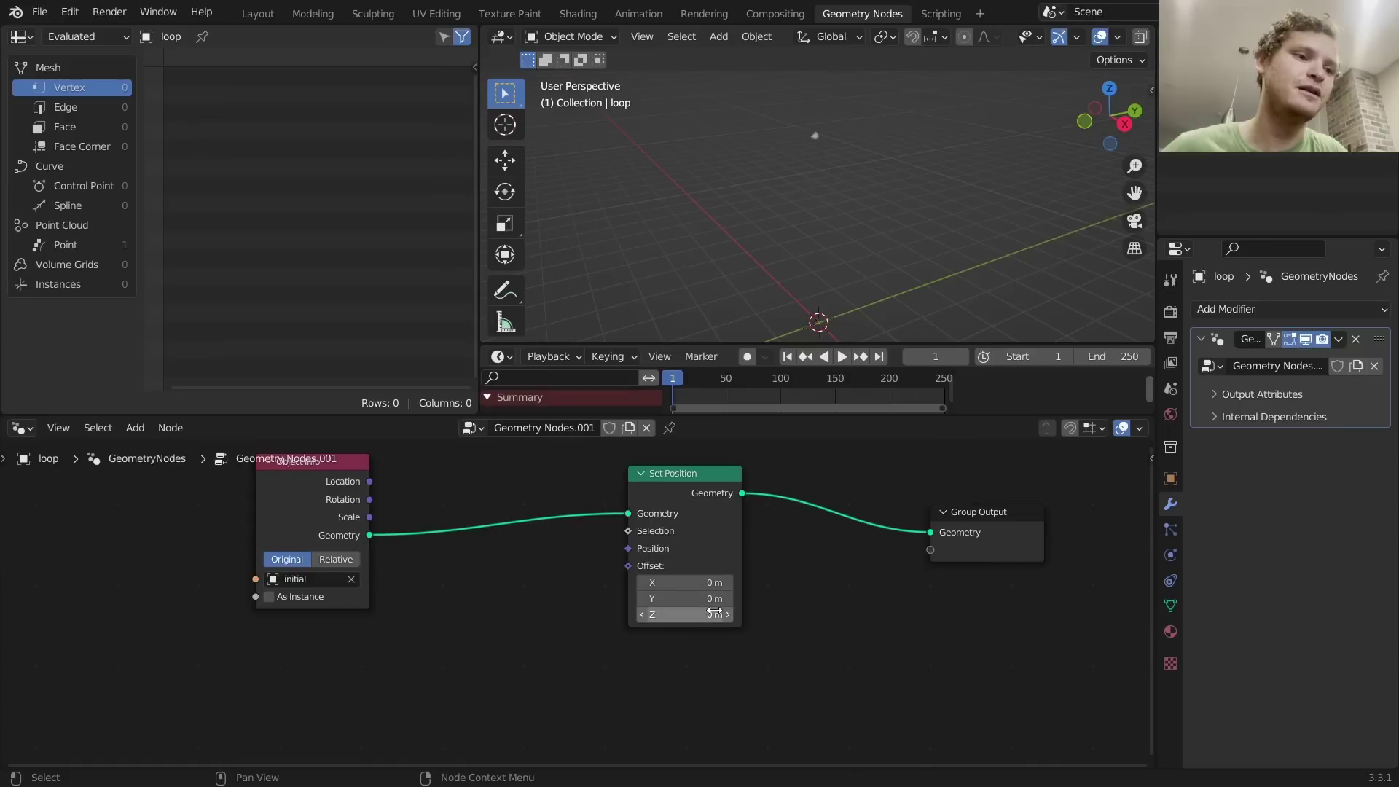
left_click_drag(711, 615, 711, 608, "shift")
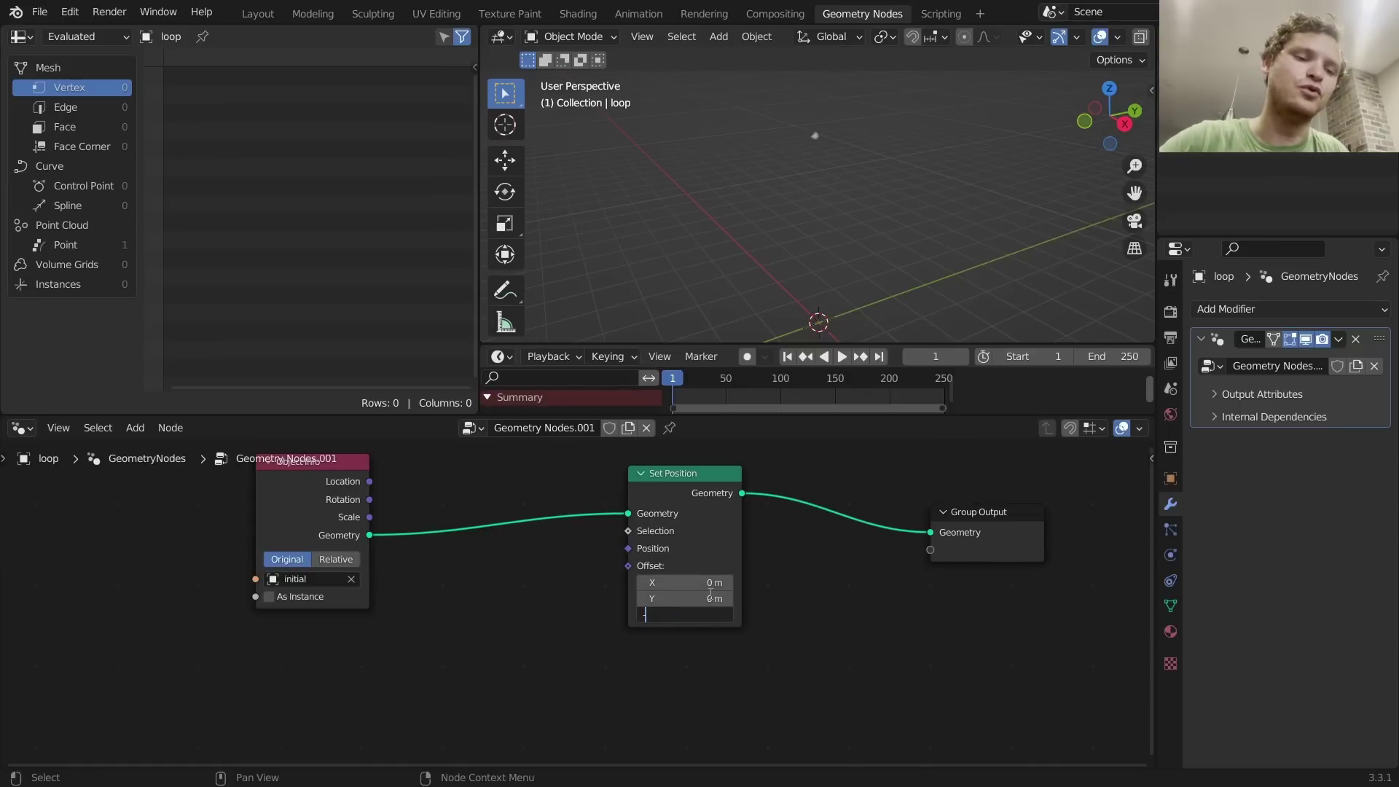
type("-.1")
key("Return")
Step: Play the animation twice from frame 1 to examine how the point moves in the 3D view
middle_click_drag(850, 204, 860, 142, "shift")
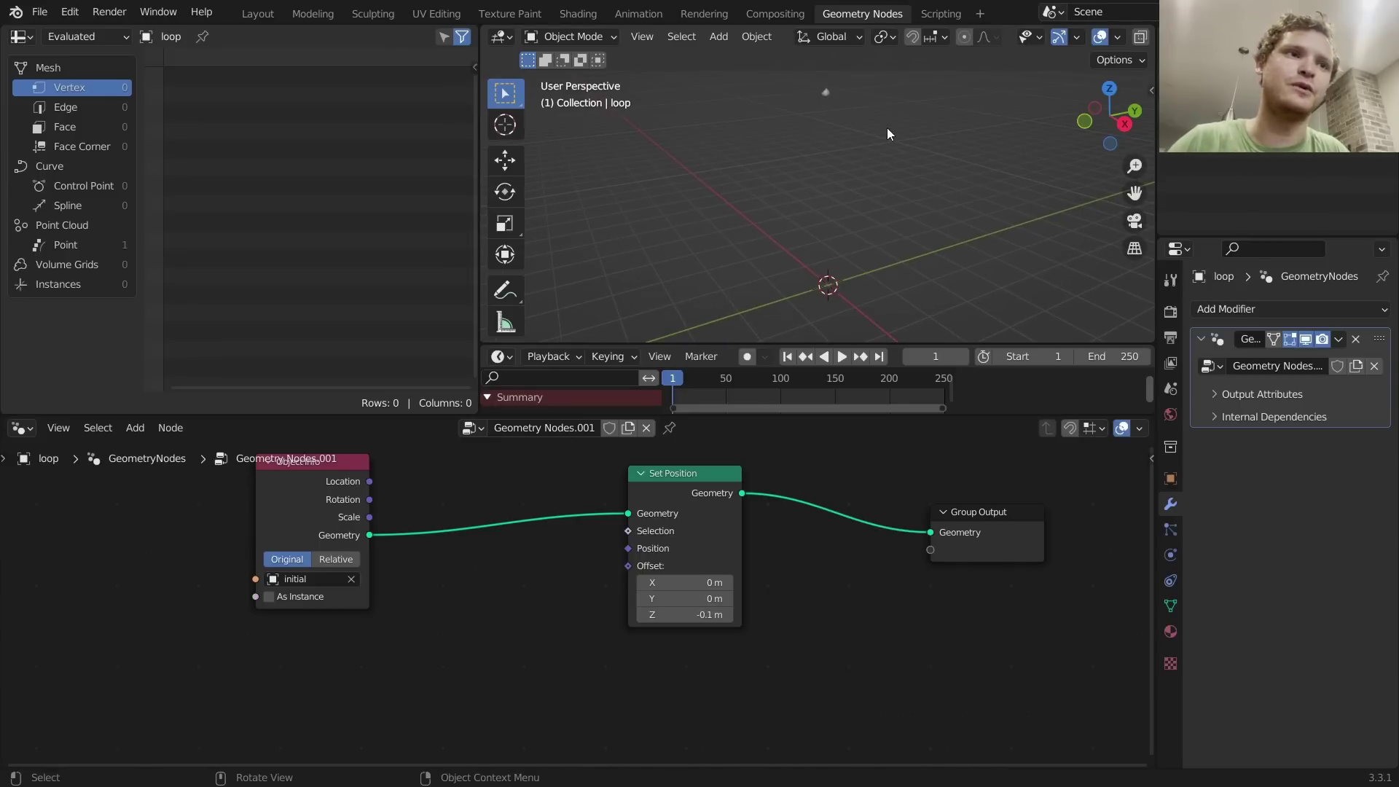
key("space")
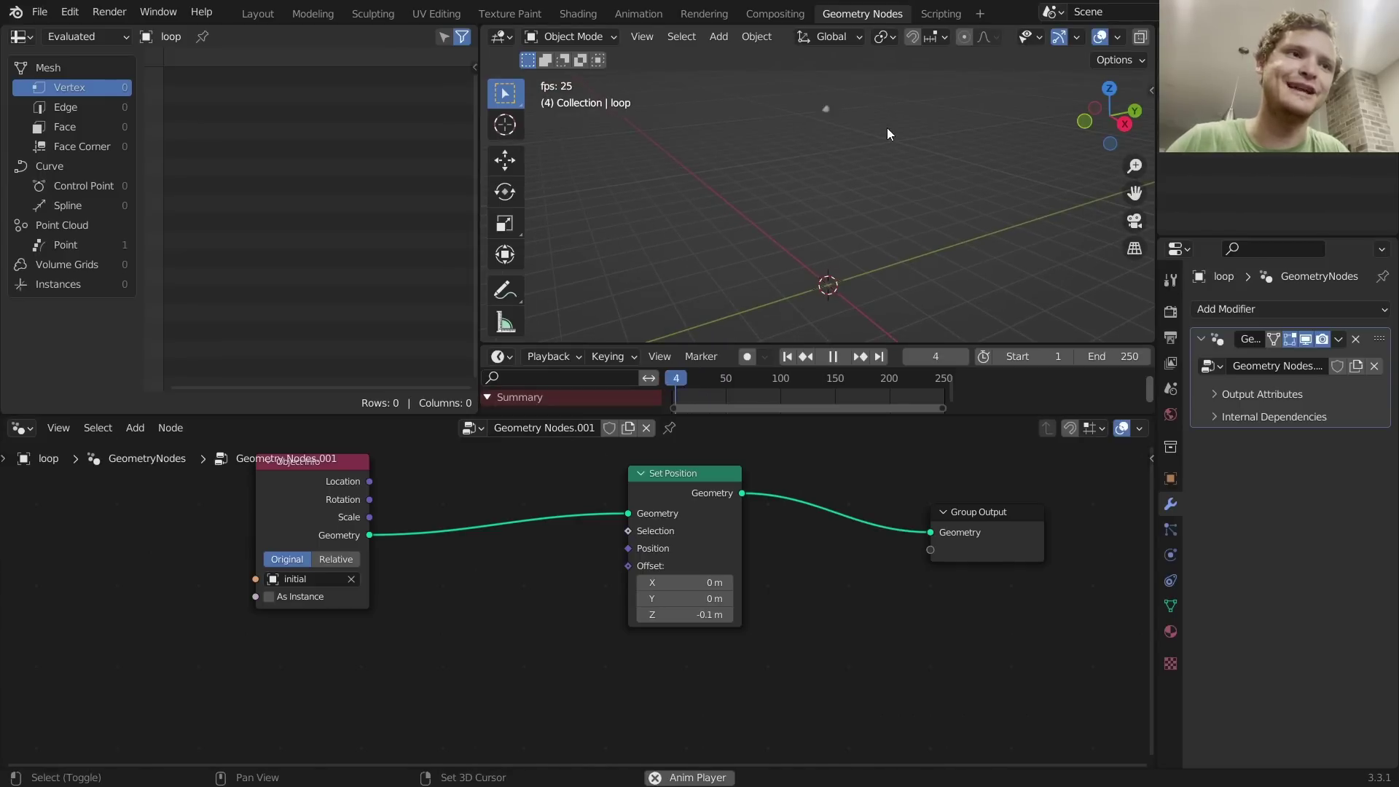
key("space")
key("shift+Left")
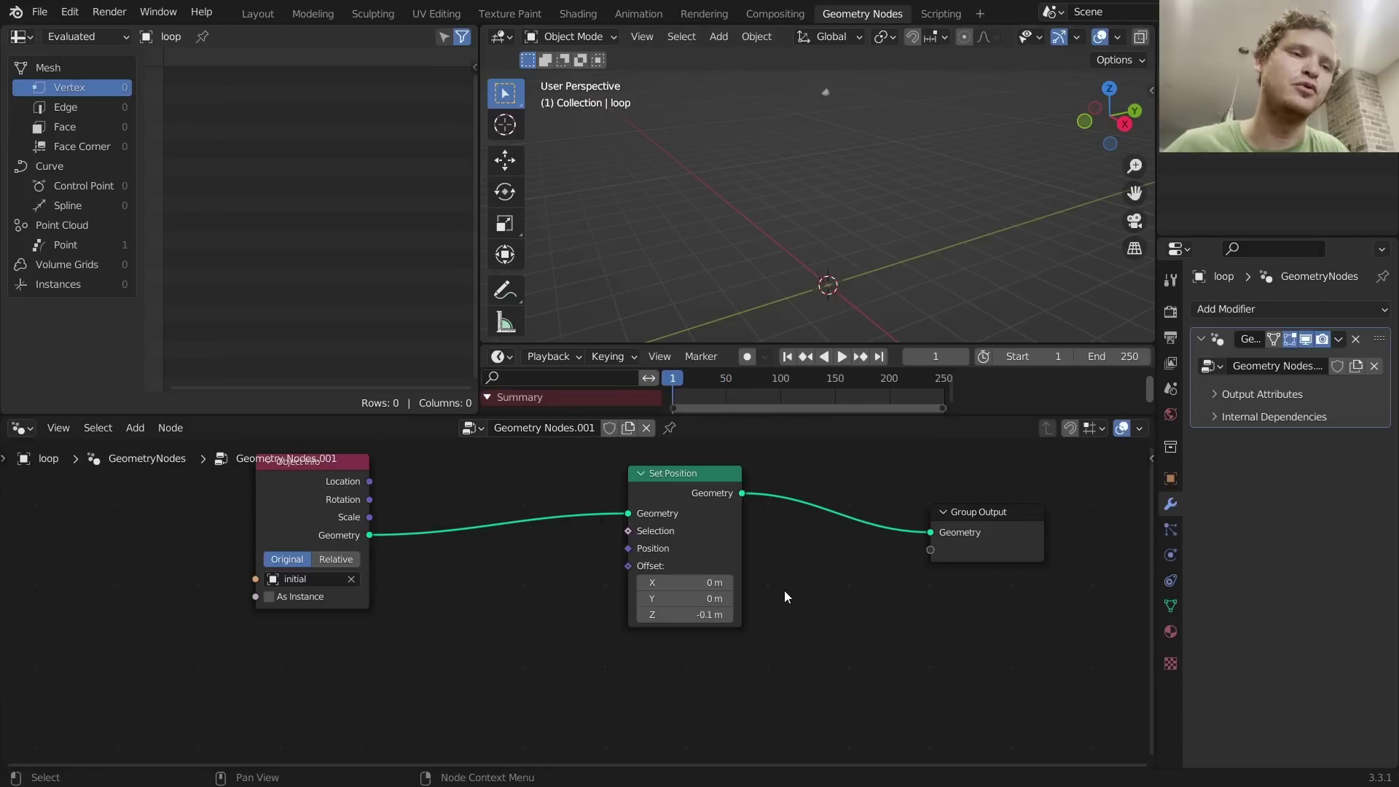
key("space")
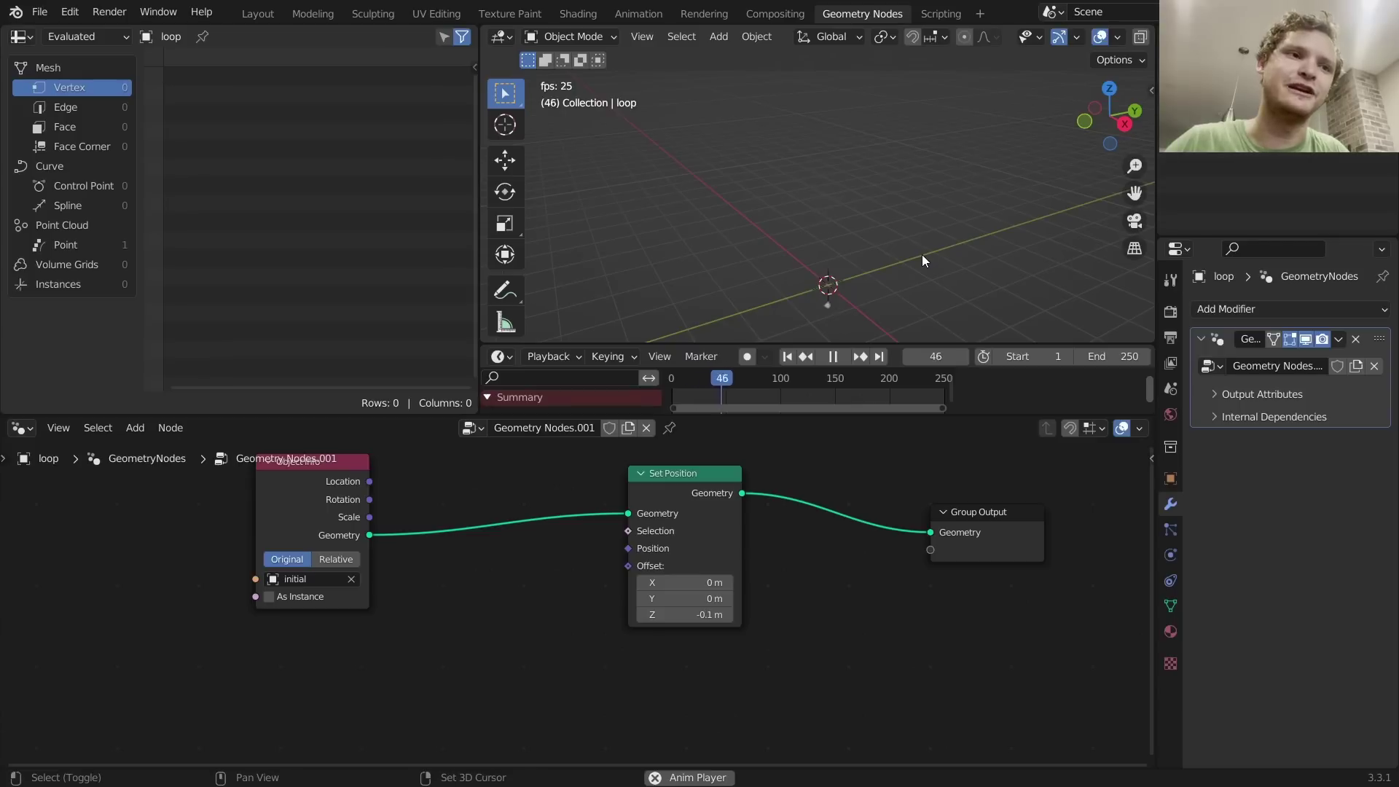
key("shift+Left")
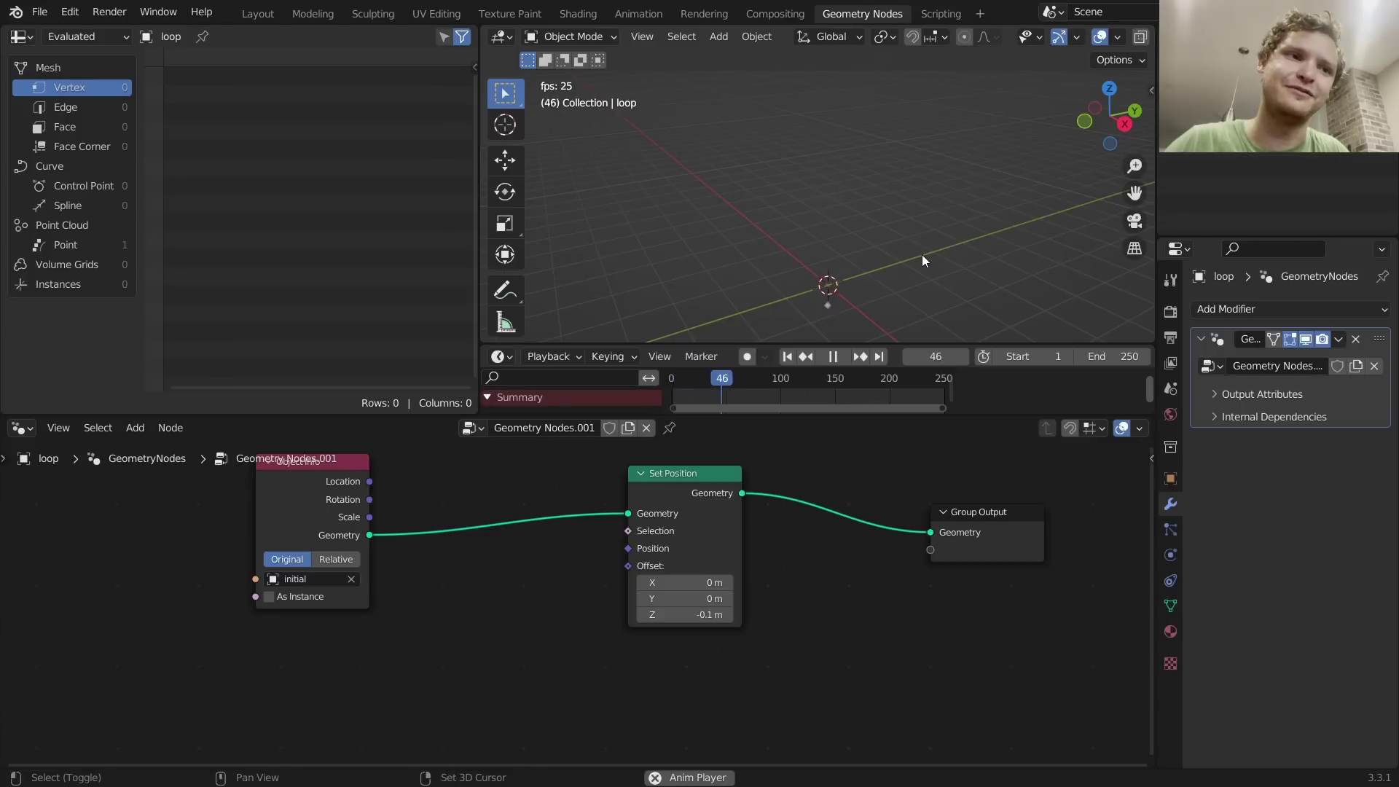
Step: Replay the animation to watch the point's downward motion, stop playback and return to frame 1
key("shift+Left")
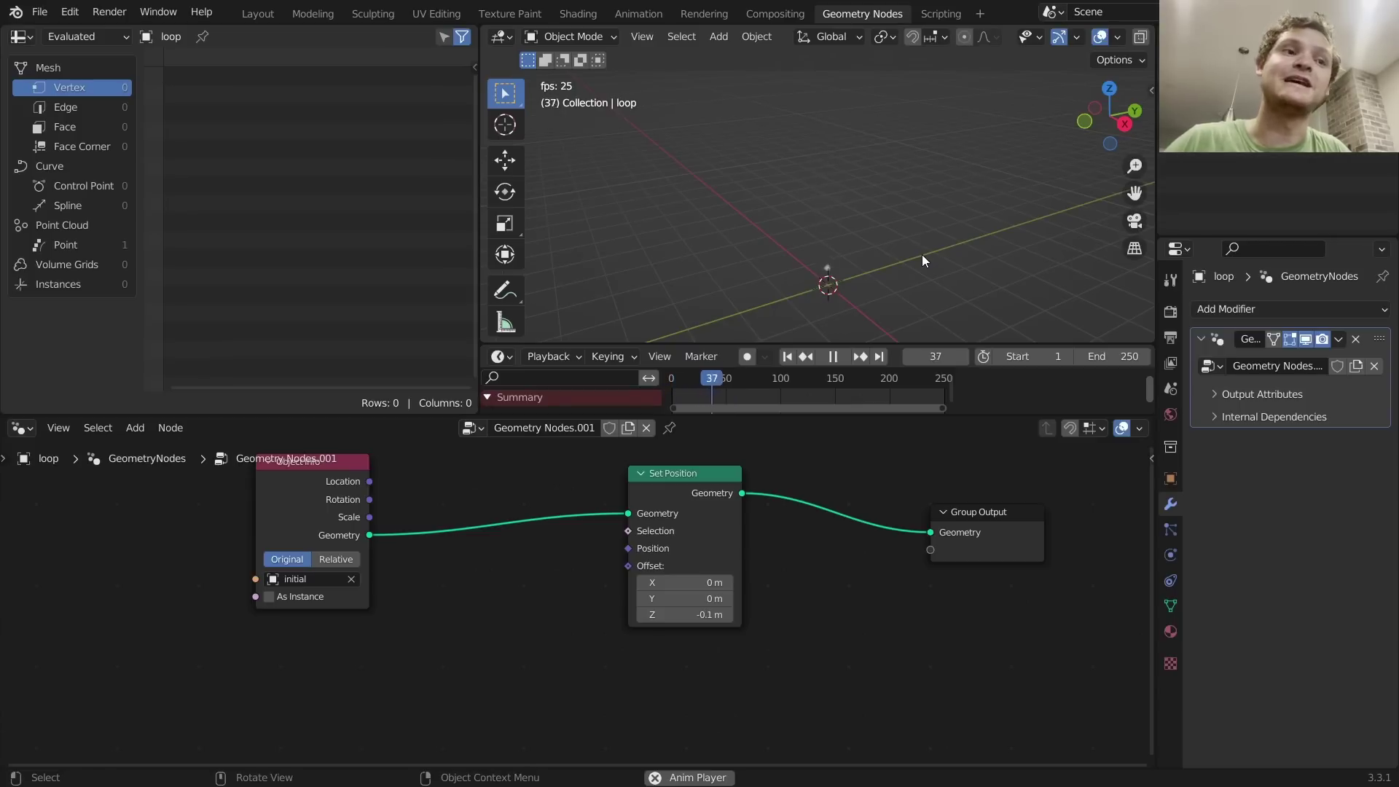
key("space")
key("shift+Left")
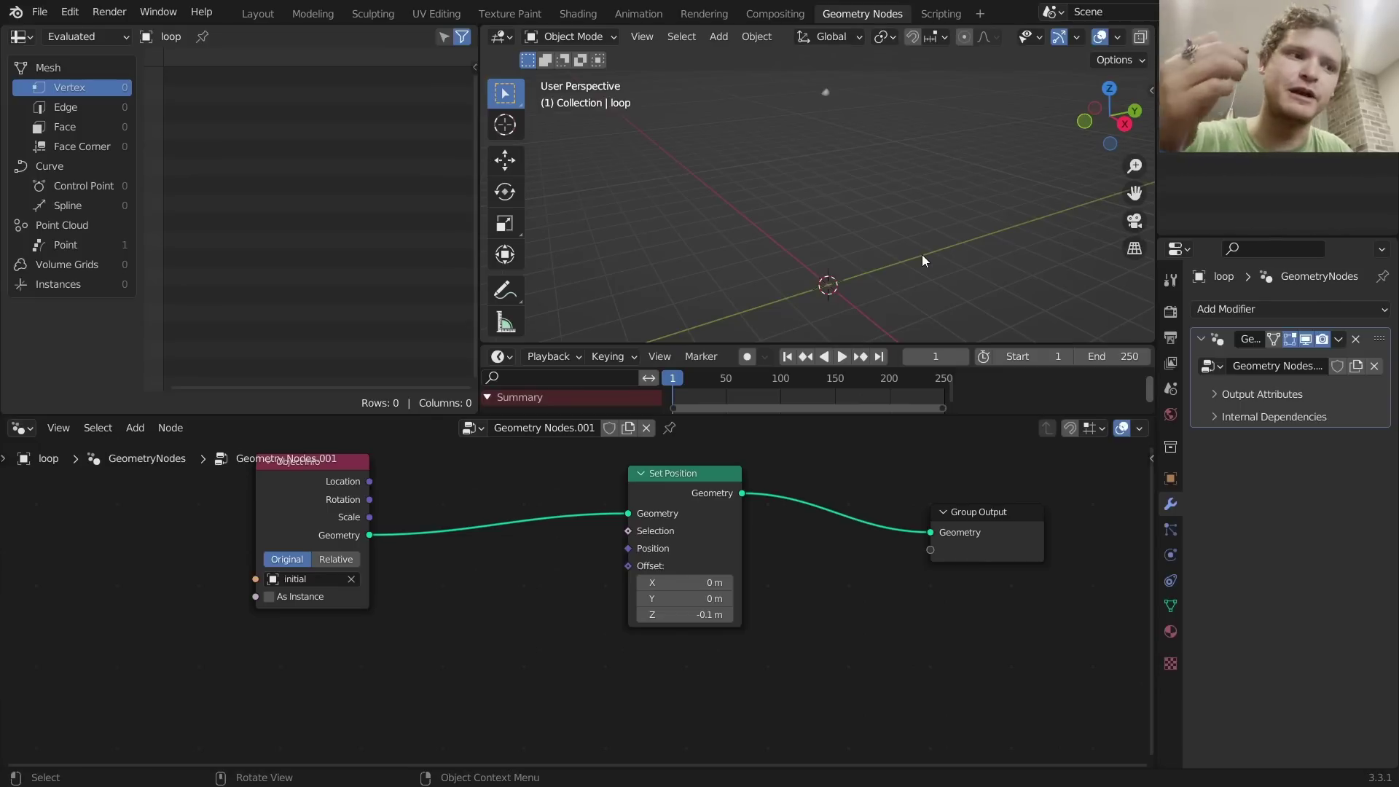
Step: Feed the Set Position offset from a new vector Scale node with its vector Z component set to -1
middle_click_drag(666, 545, 815, 492)
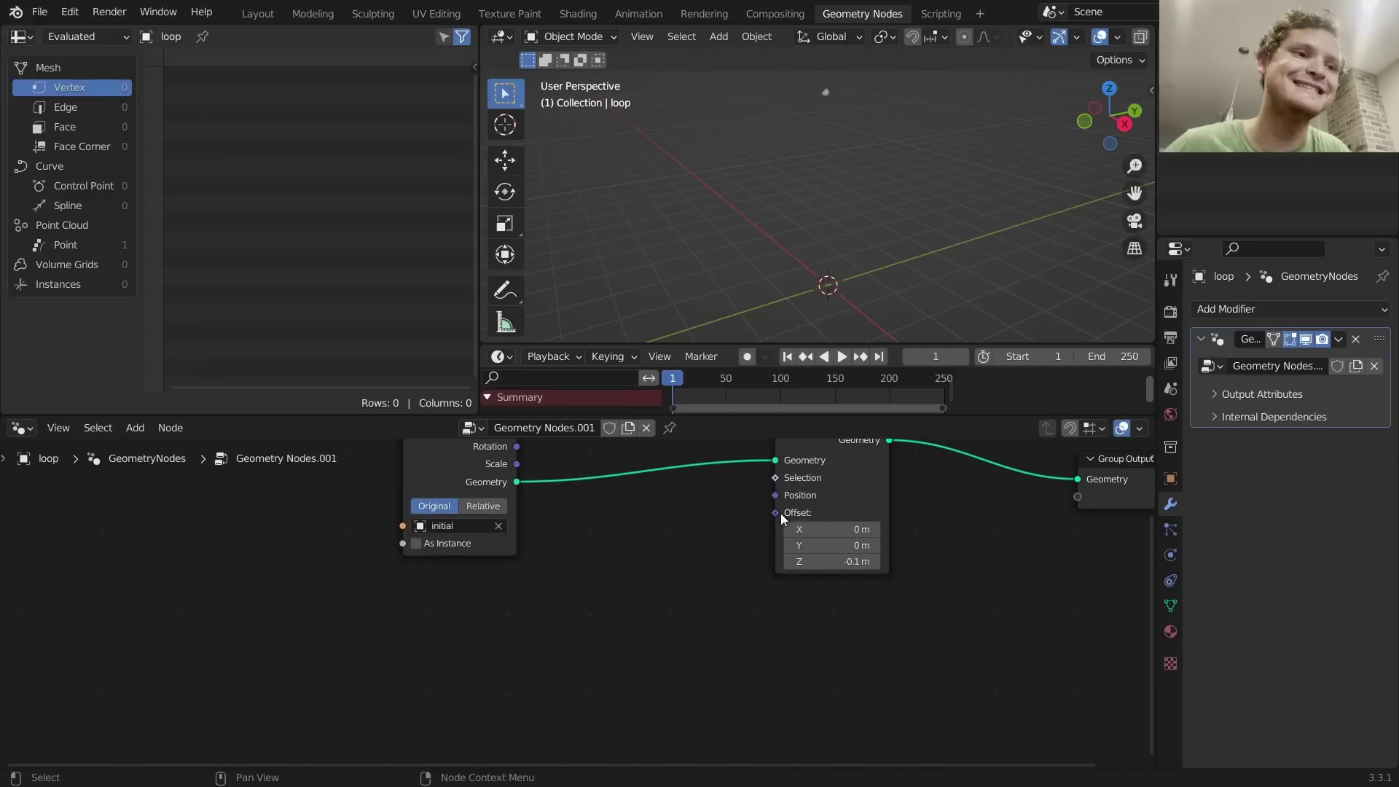
left_click_drag(775, 513, 656, 551)
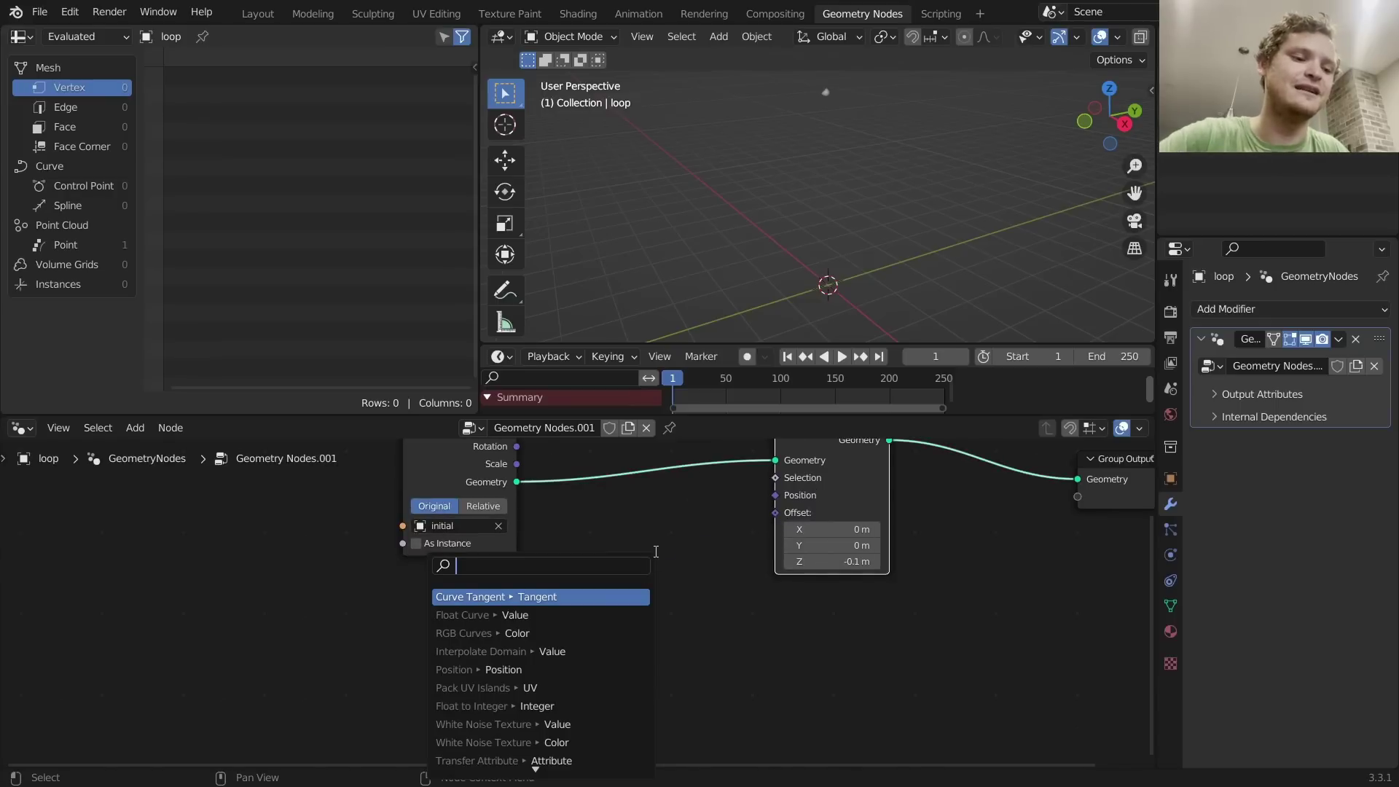
type("scale")
key("Return")
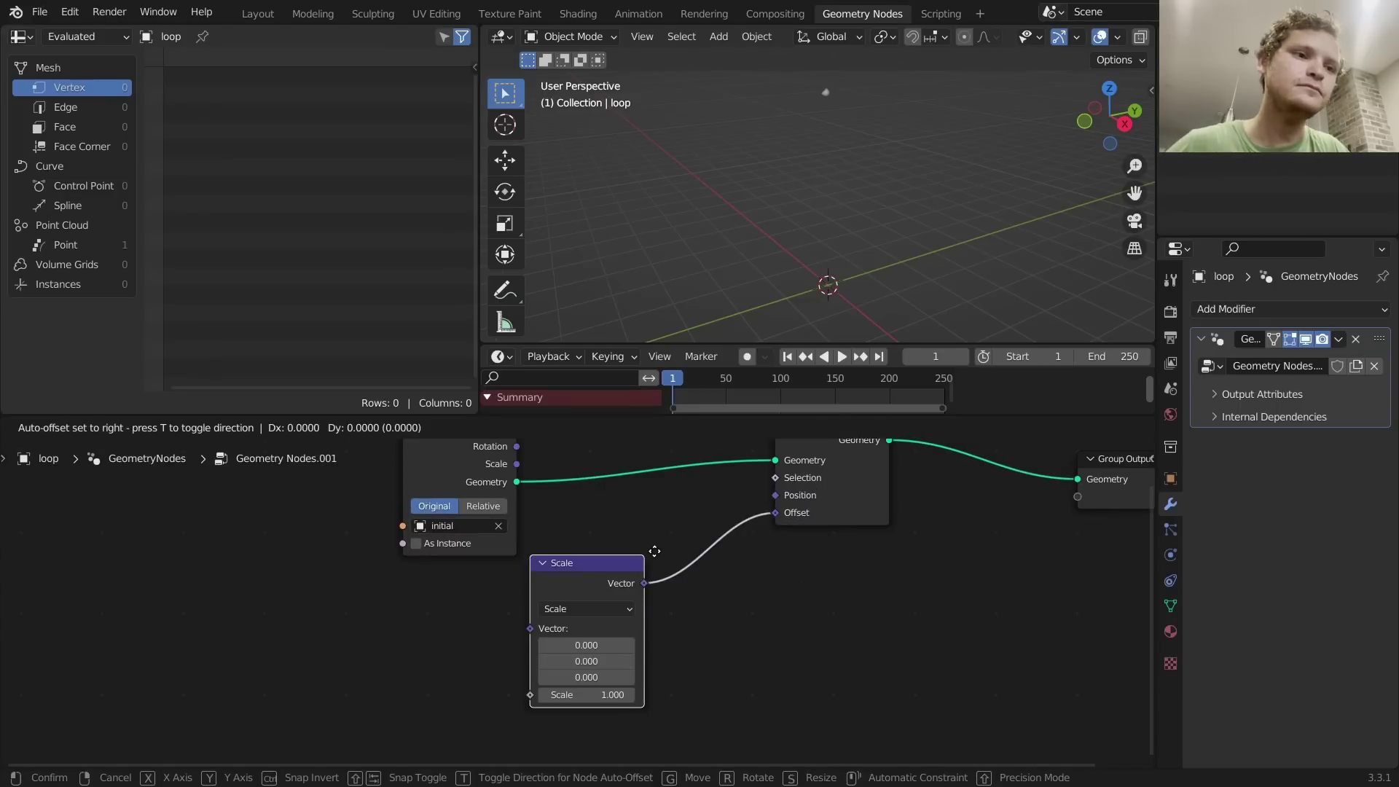
left_click(750, 537)
left_click(693, 661)
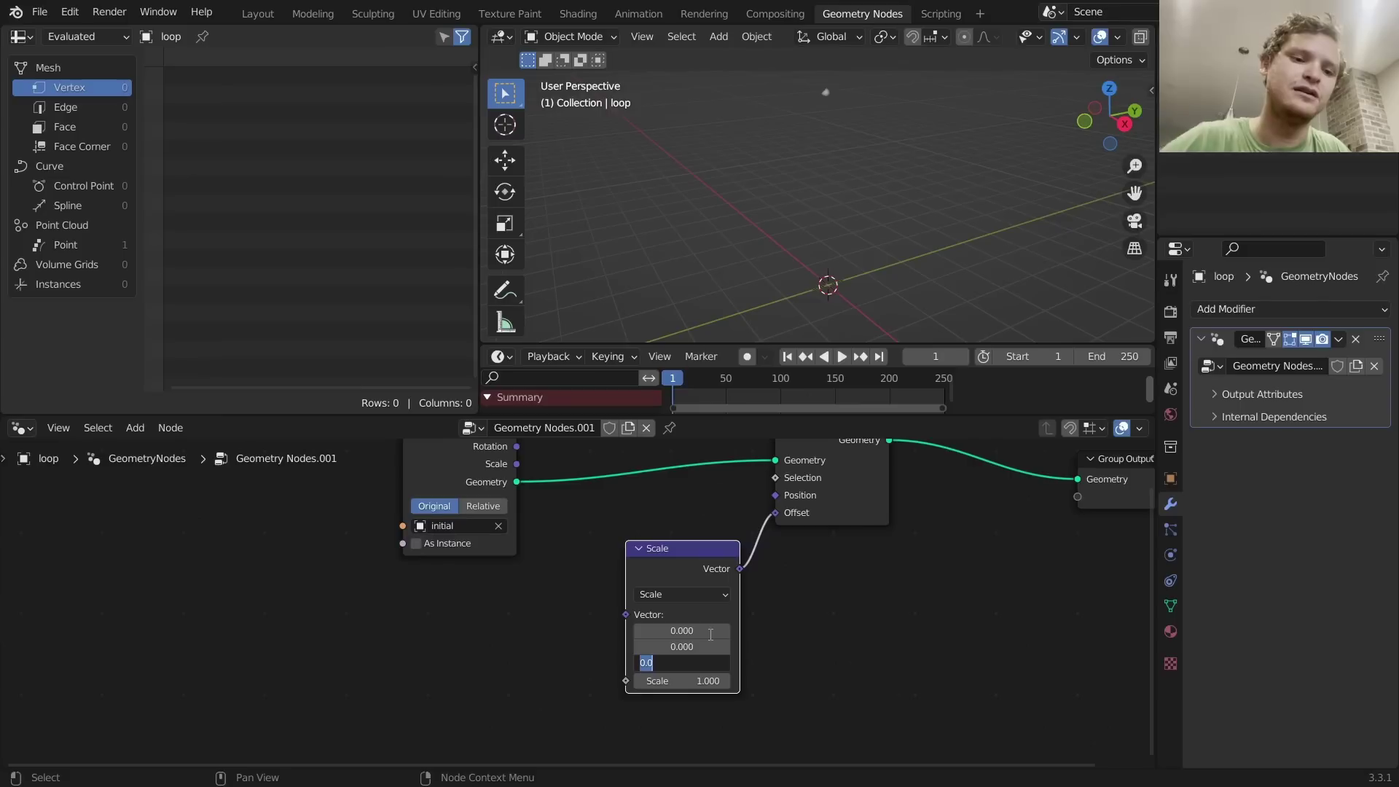
type("-1")
key("Return")
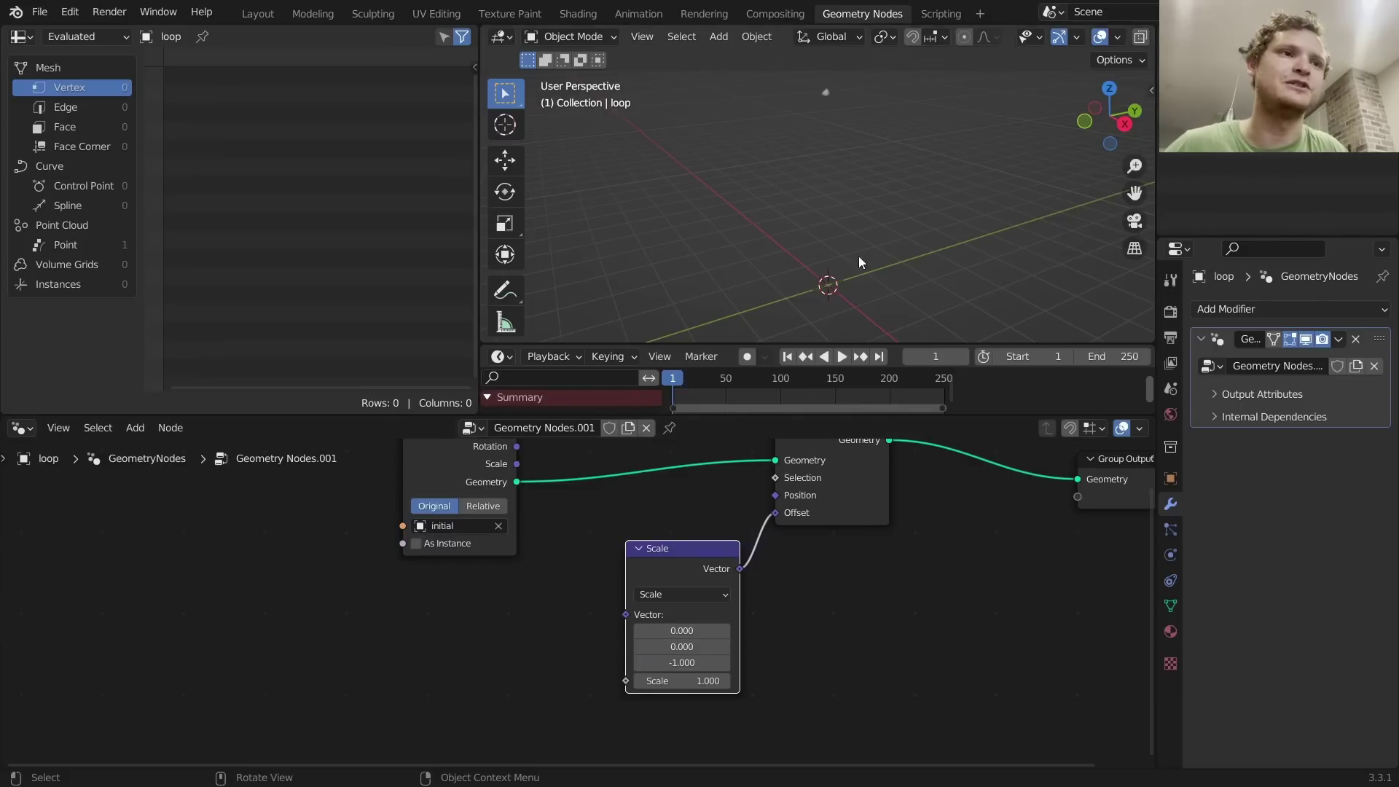
Step: Draw a freehand arrow pointing down from the point in the 3D view and undo it
left_click_drag(826, 93, 827, 145)
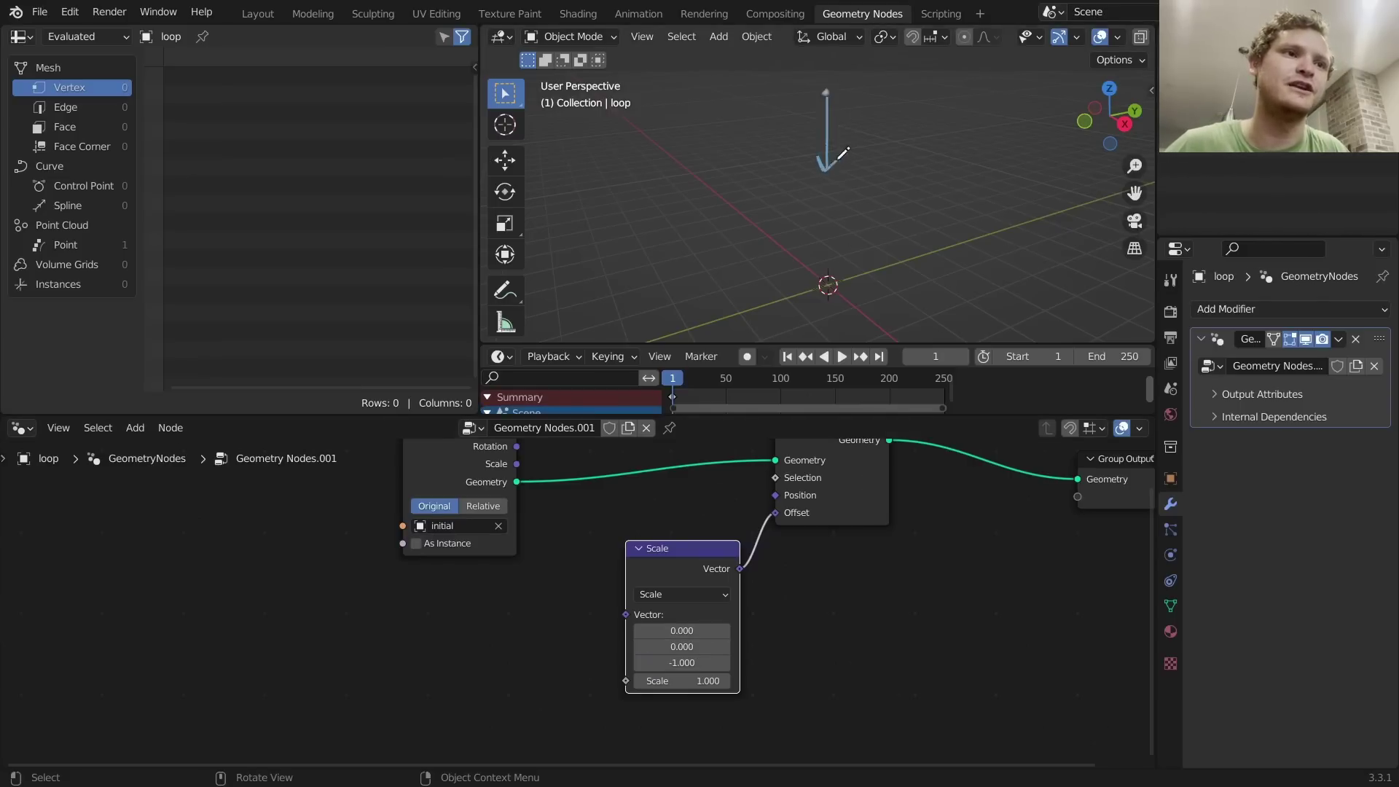
middle_click_drag(692, 675, 774, 615)
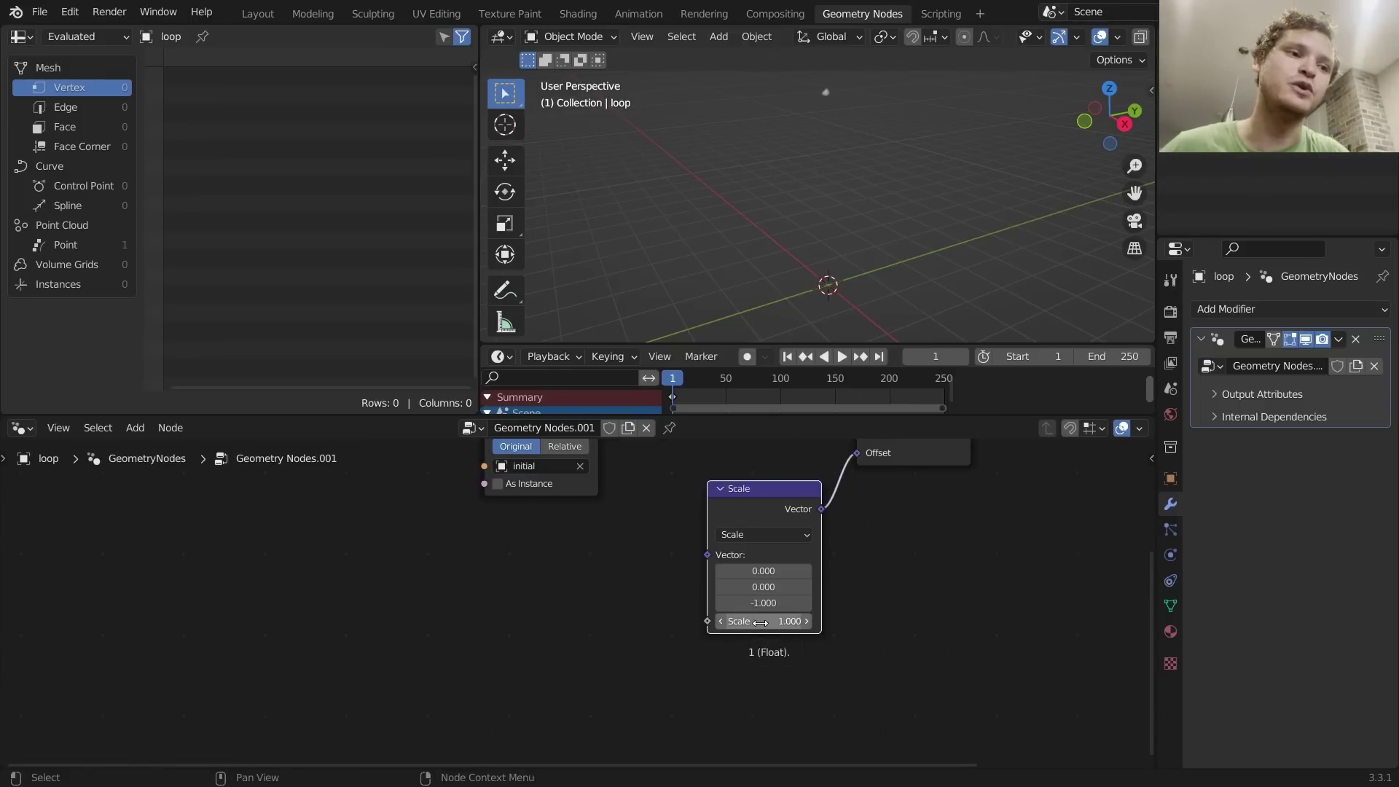
Step: Move the loop object's Object Info node farther from the Scale node to make room in the node tree
scroll(735, 598, "down", 3)
middle_click_drag(640, 534, 661, 594)
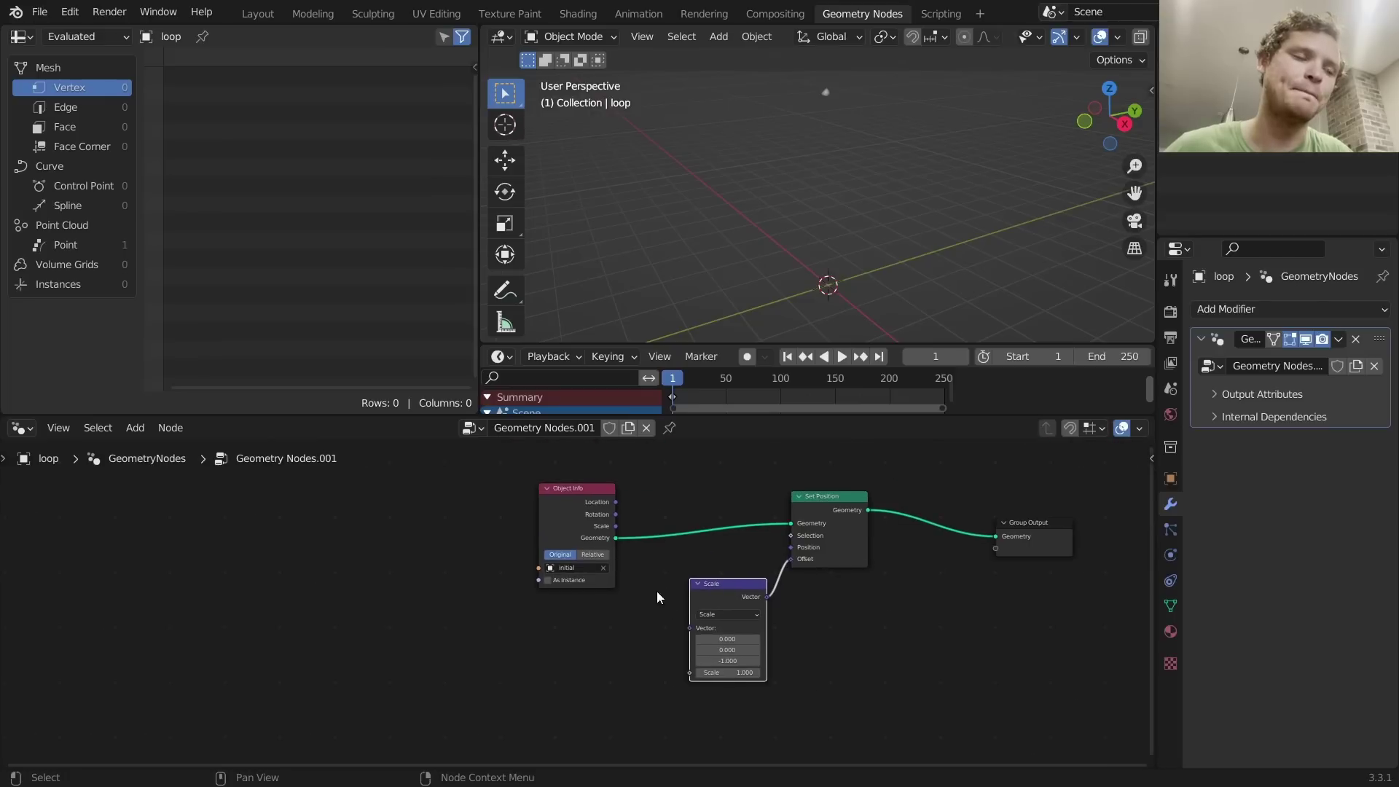
left_click_drag(647, 584, 596, 559)
key("g")
left_click(538, 546)
scroll(609, 609, "up", 2)
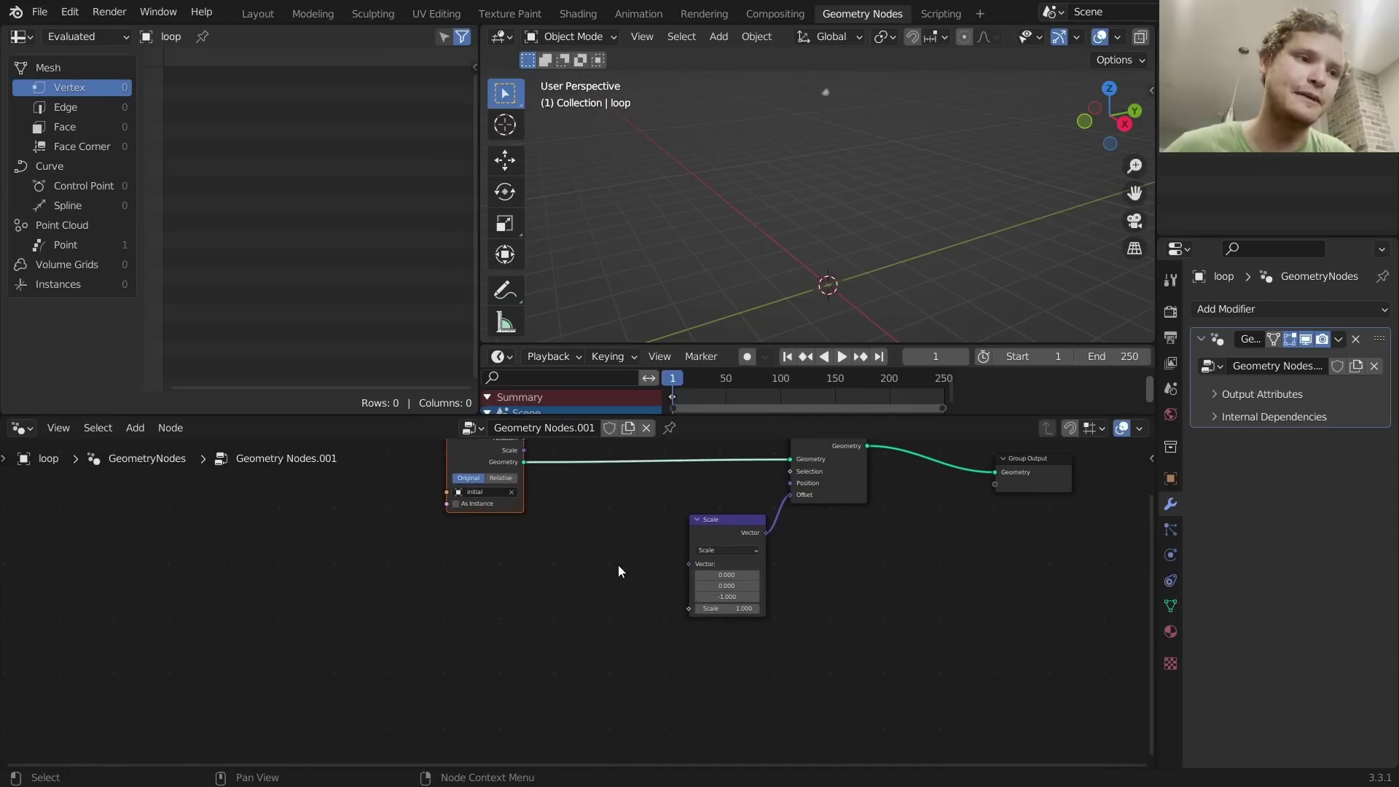
Step: Add a Scene Time node and connect its Seconds output to the Scale factor of the Scale node
key("shift+a")
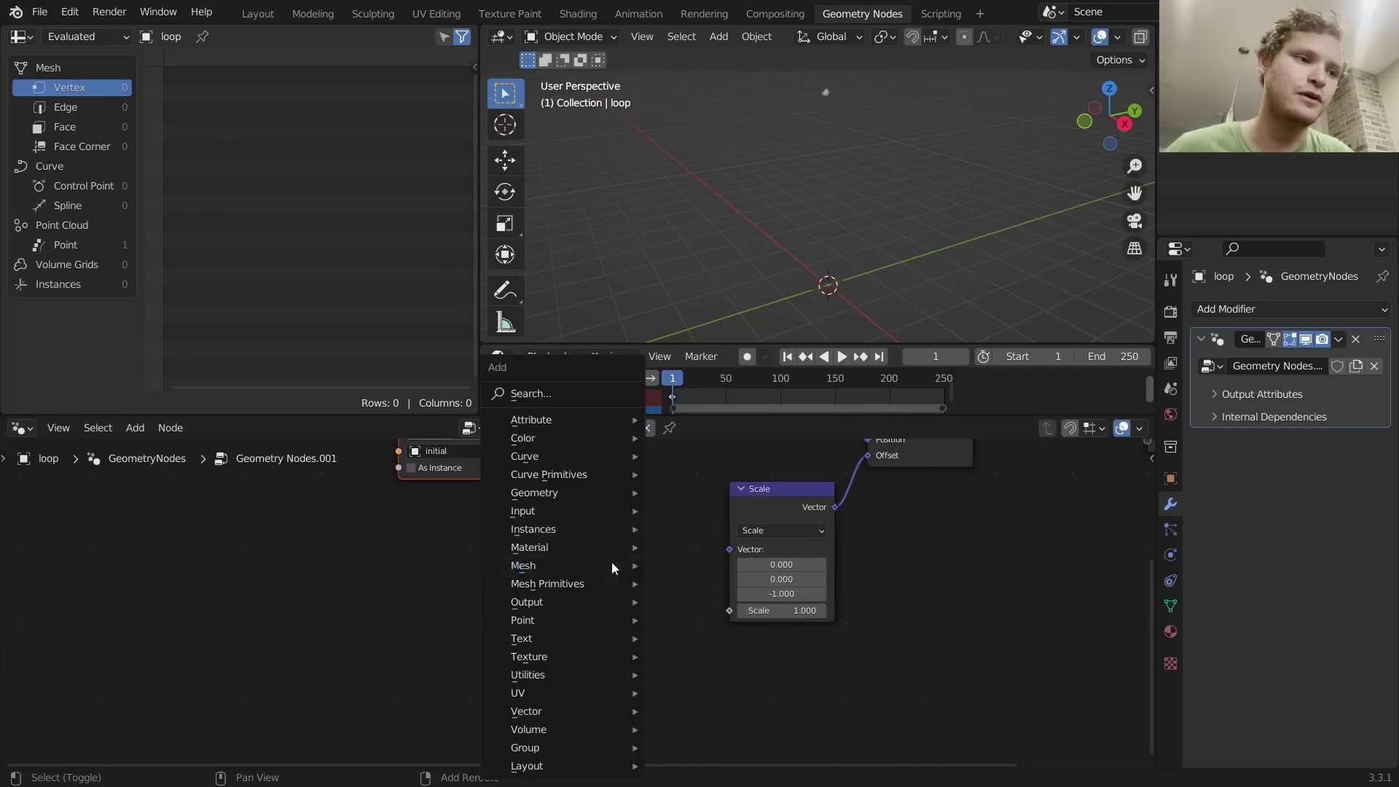
left_click(573, 395)
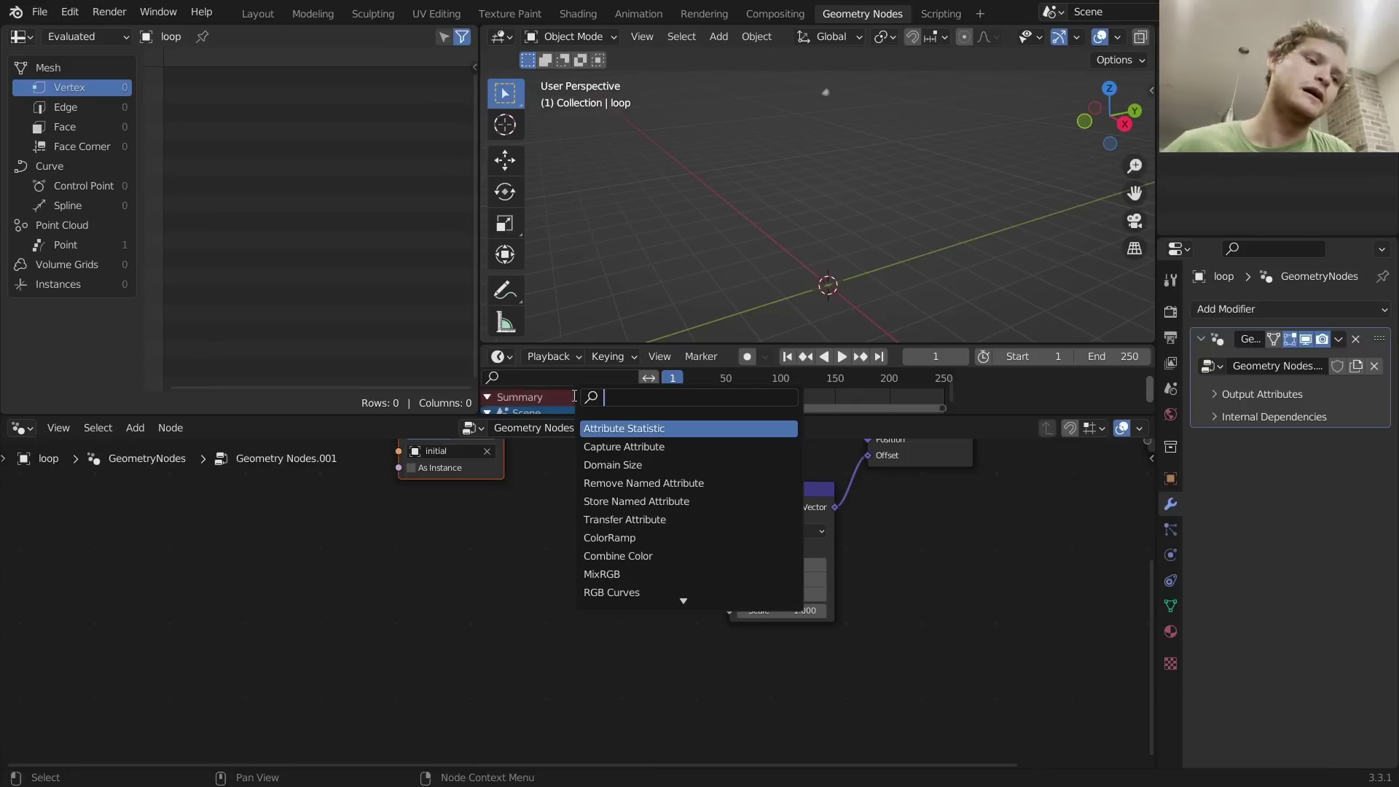
type("time")
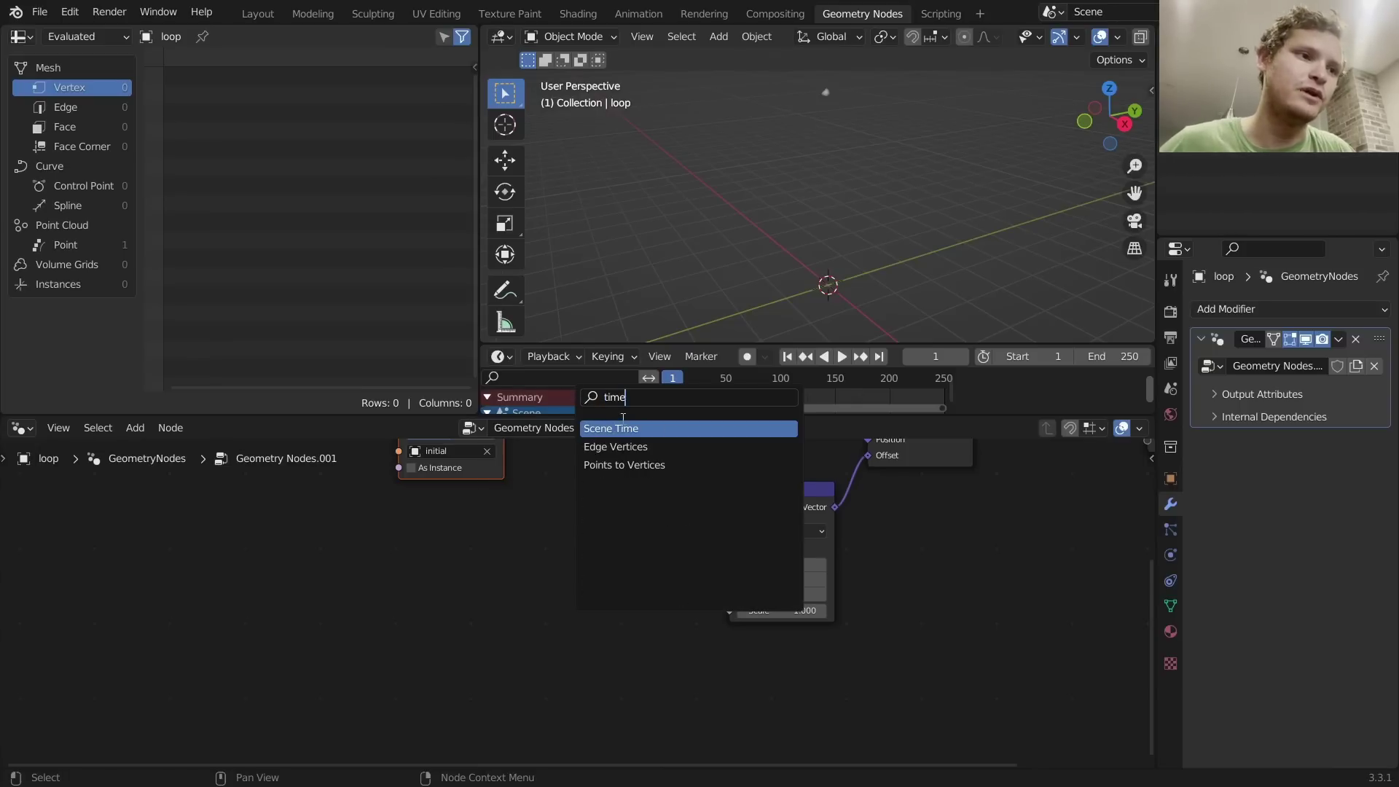
key("Return")
left_click(487, 644)
left_click_drag(490, 638, 729, 611)
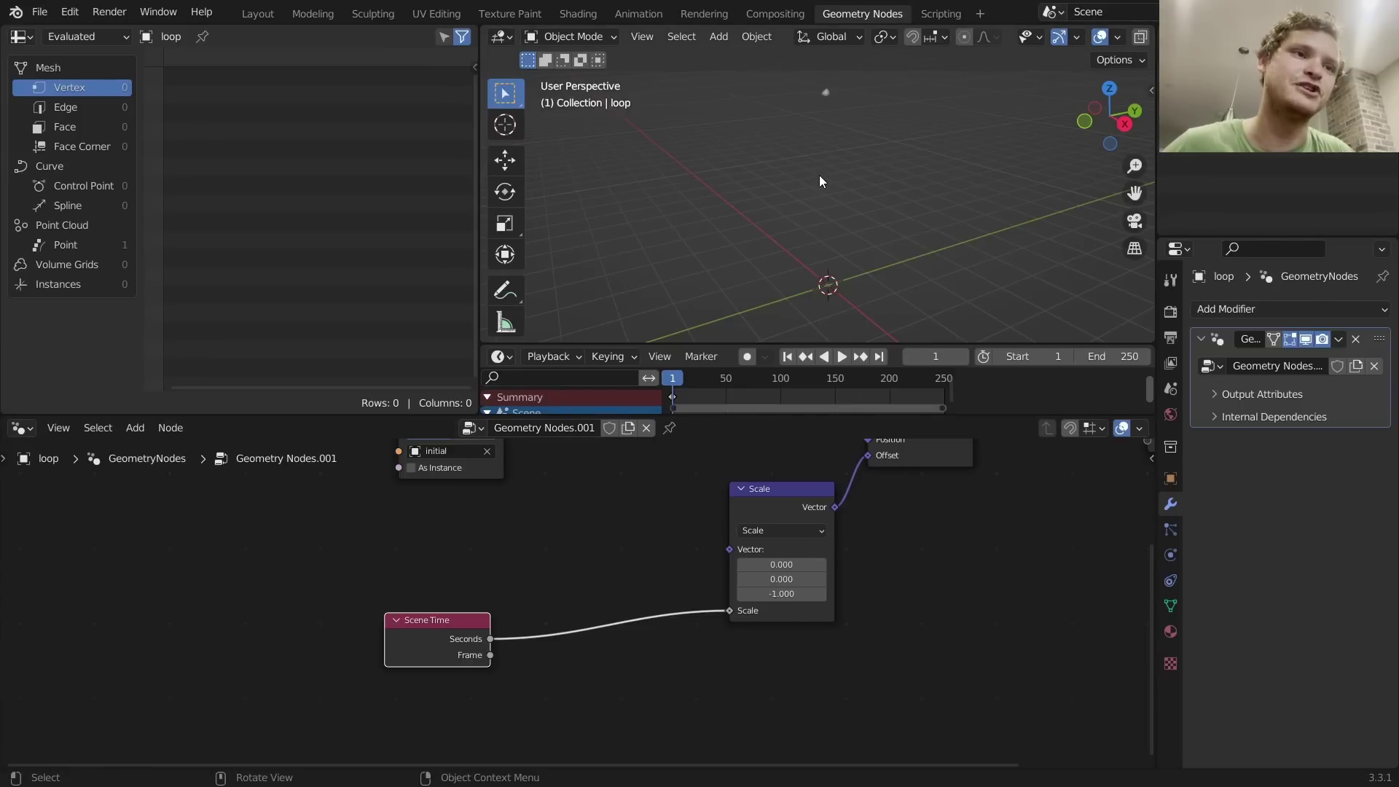
Step: Play the animation several times from frame 1 to examine how the point moves with the Scene Time input
scroll(867, 184, "down", 1)
key("space")
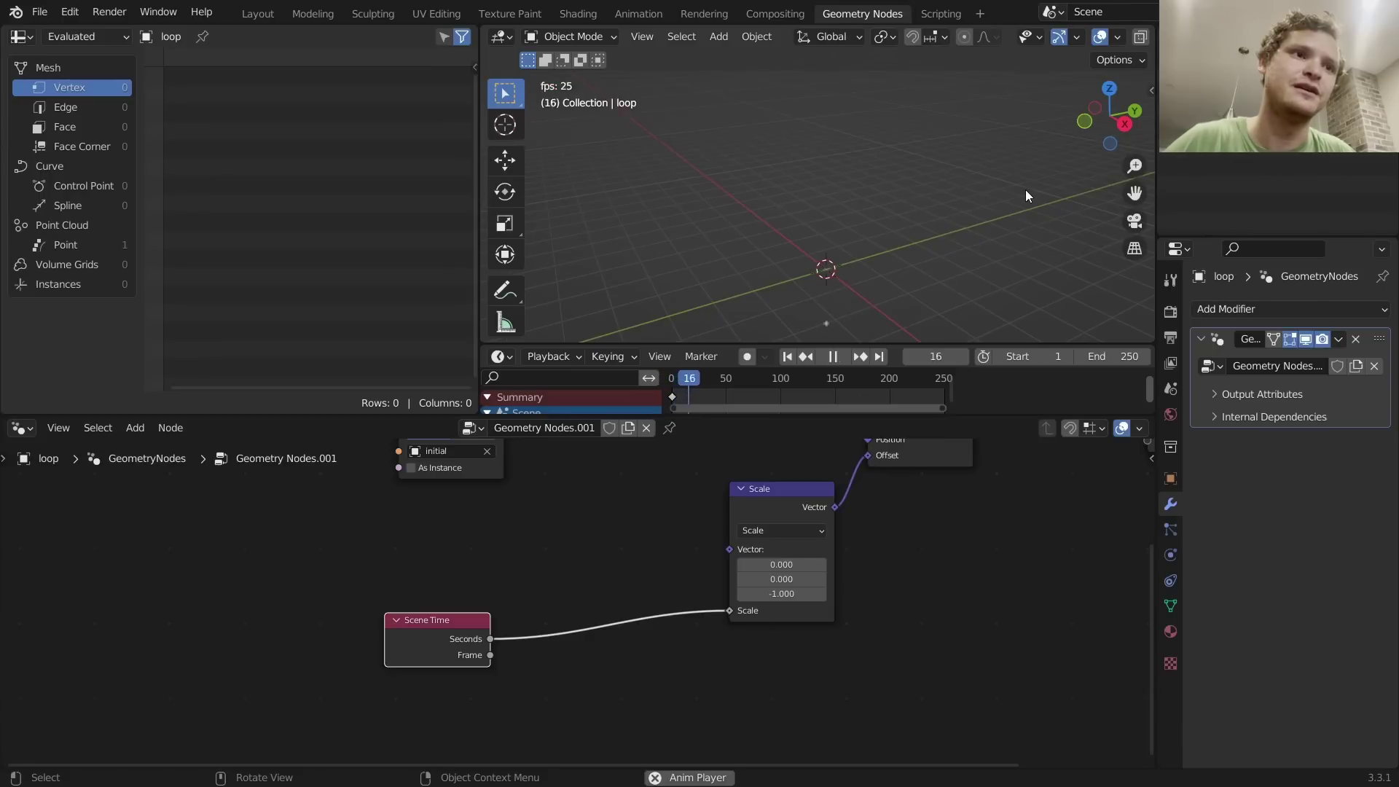
key("shift+Left")
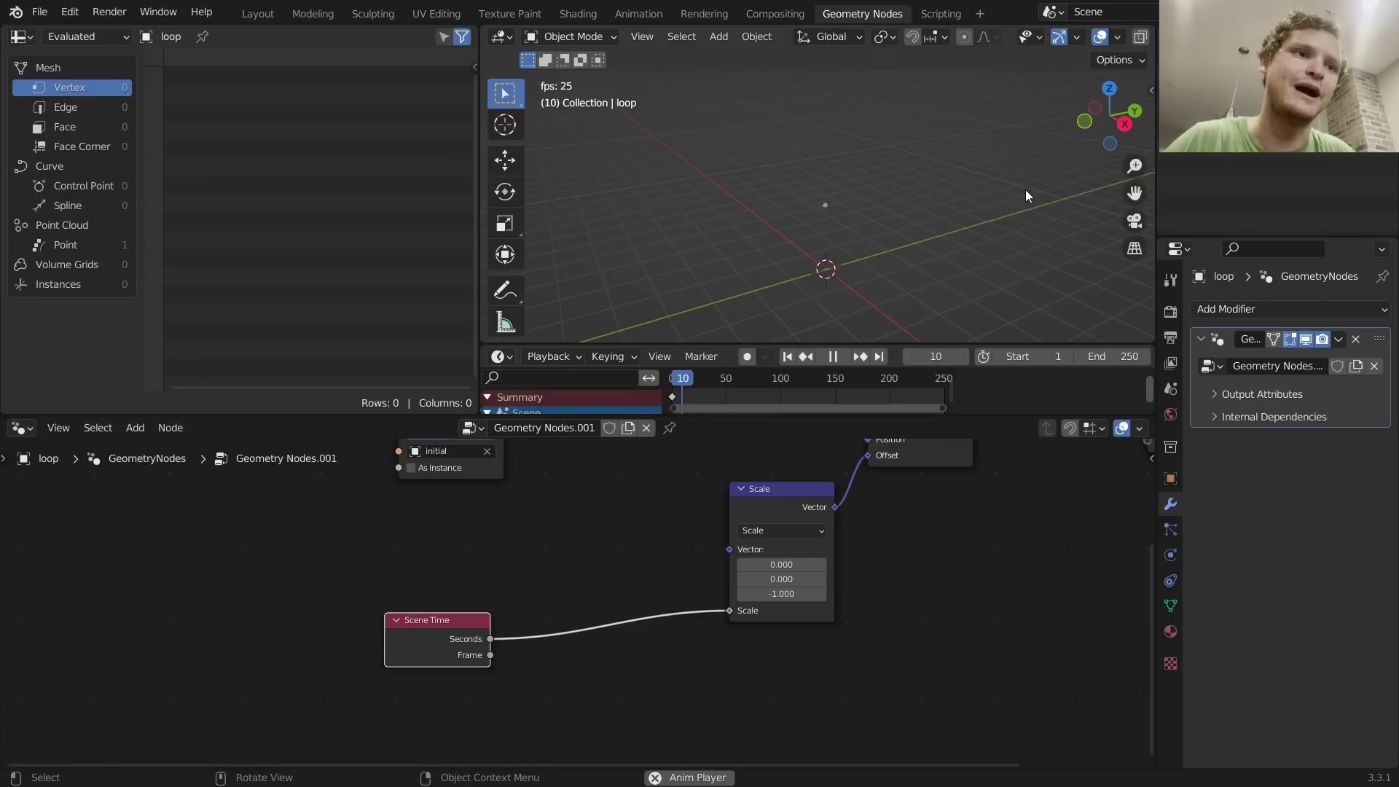
key("Escape")
key("shift+space")
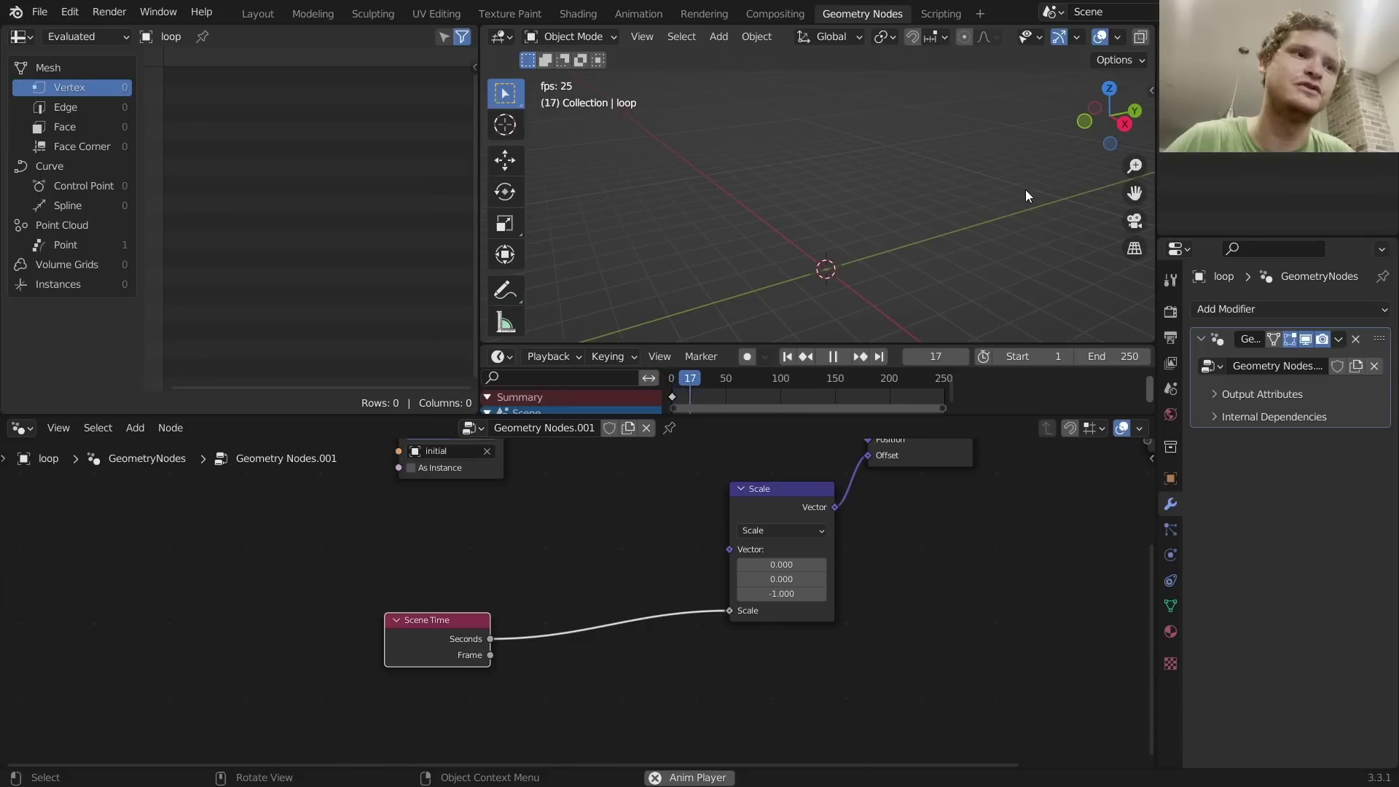
key("Escape")
key("shift+space")
key("Escape")
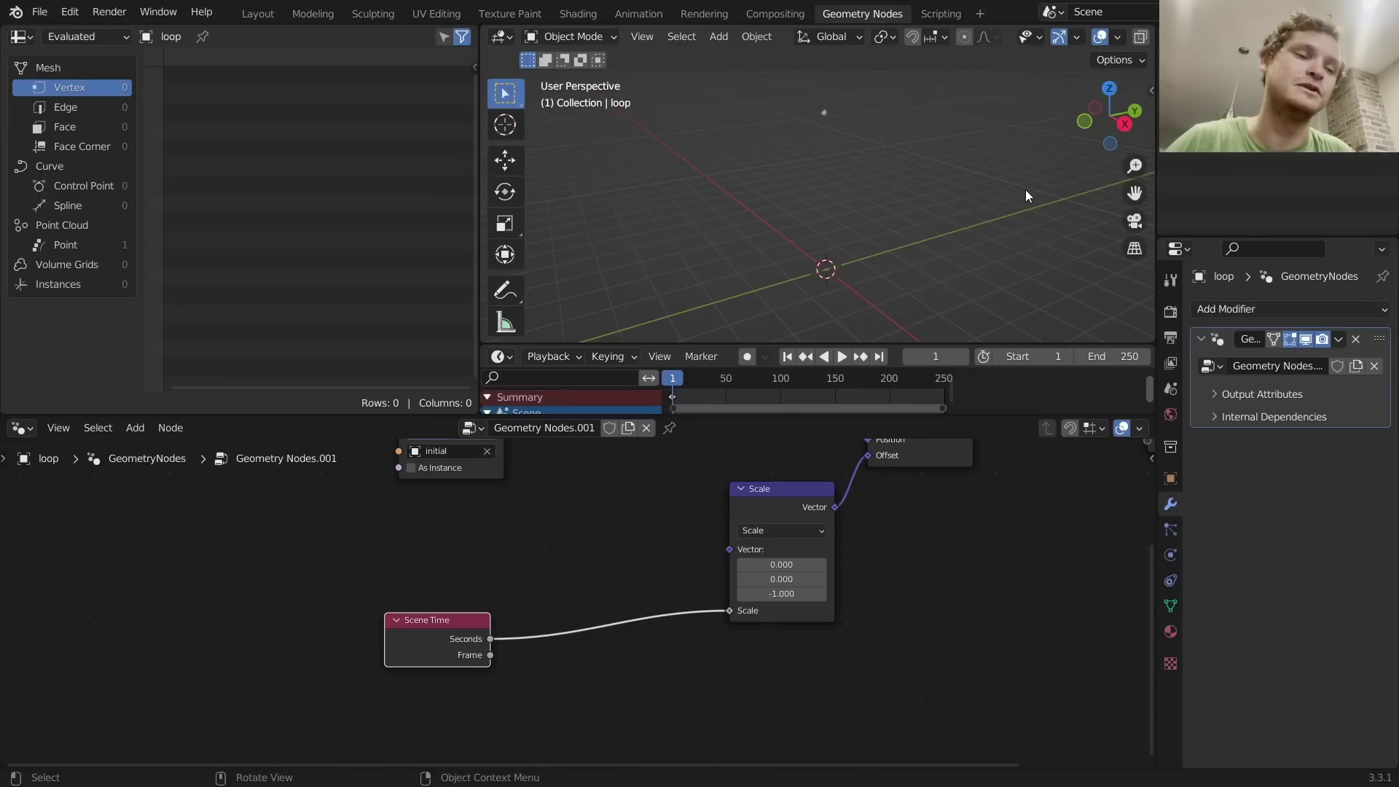
Step: Delete the Scene Time node, keeping the loop object active
key("x")
key("Home")
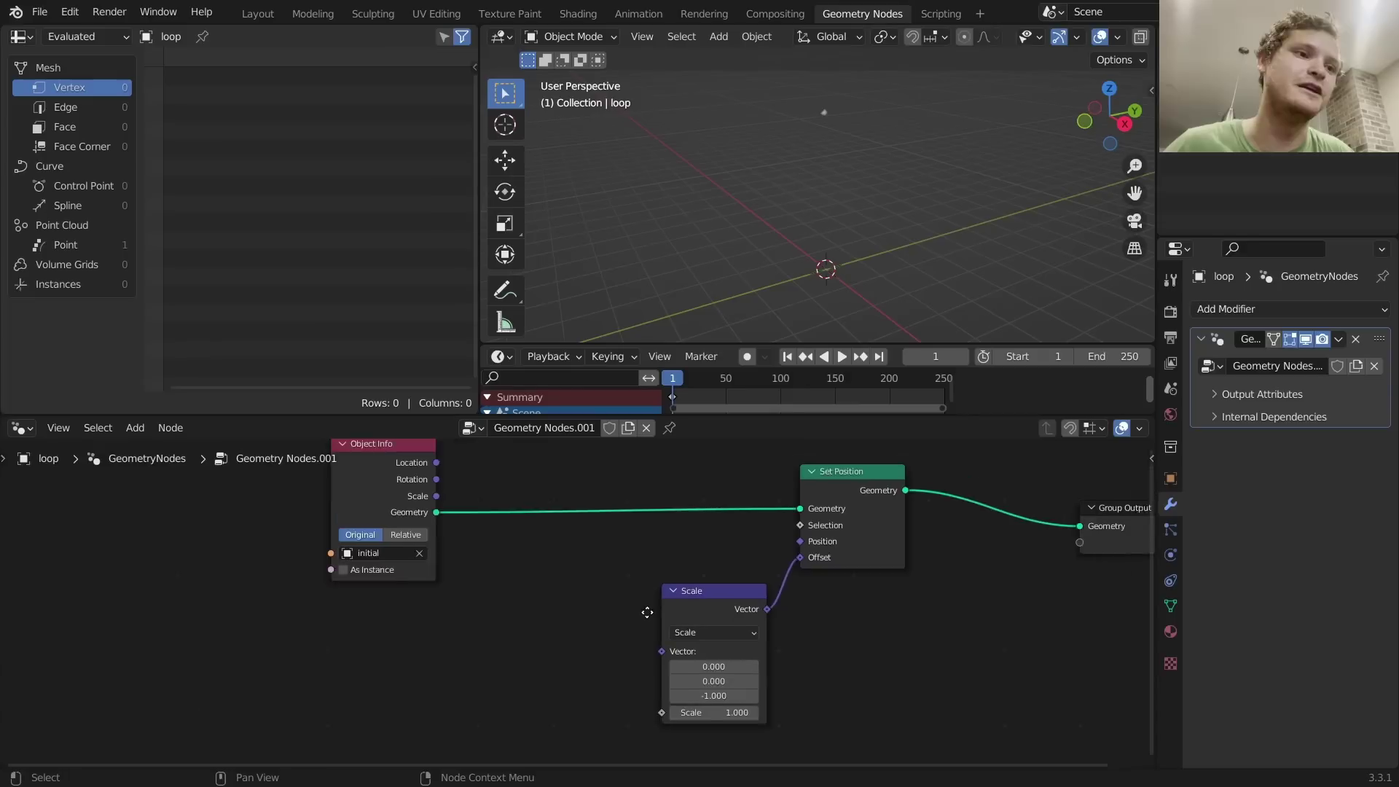
left_click(1231, 93)
left_click(1232, 111)
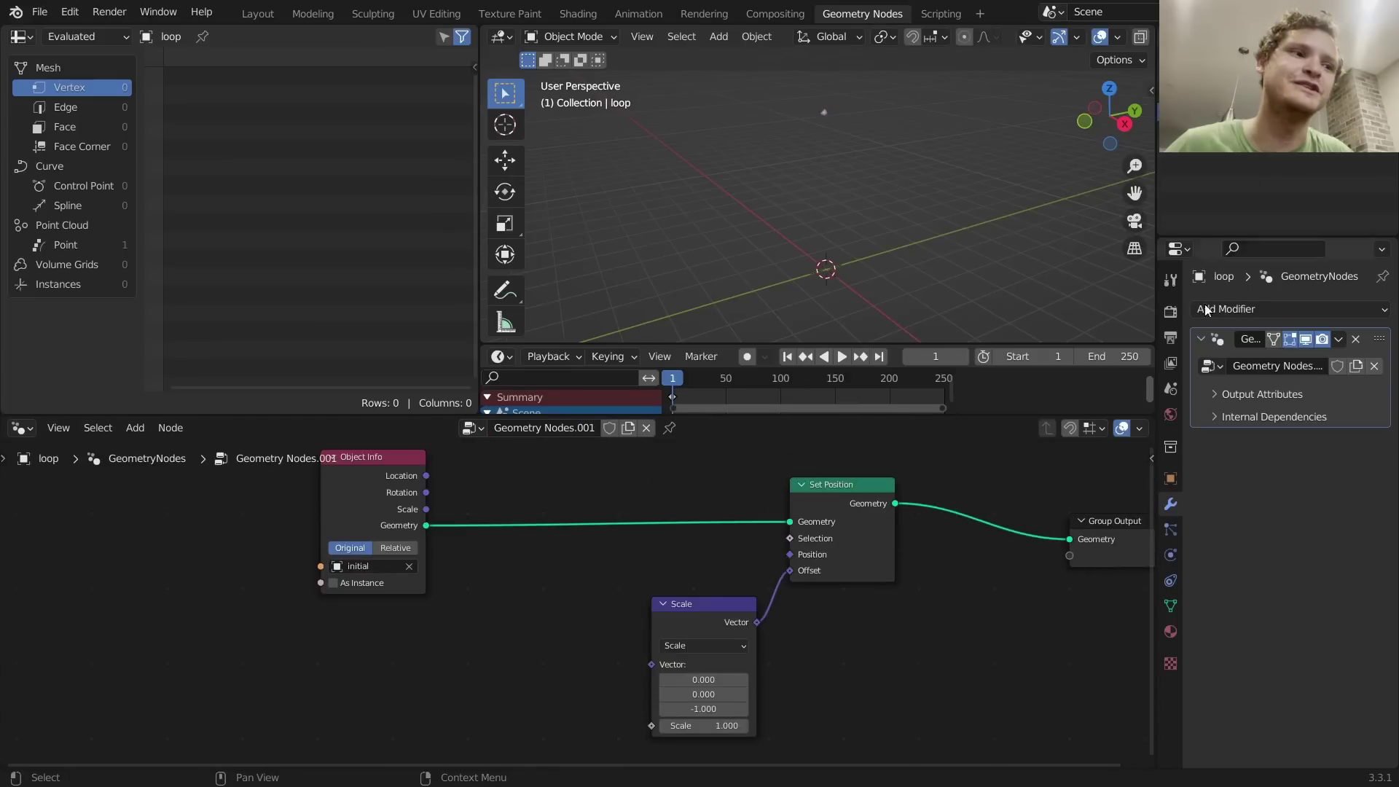
Step: Move the loop object's Object Info node farther away from the Set Position node
middle_click_drag(589, 548, 712, 603)
left_click_drag(522, 563, 428, 538)
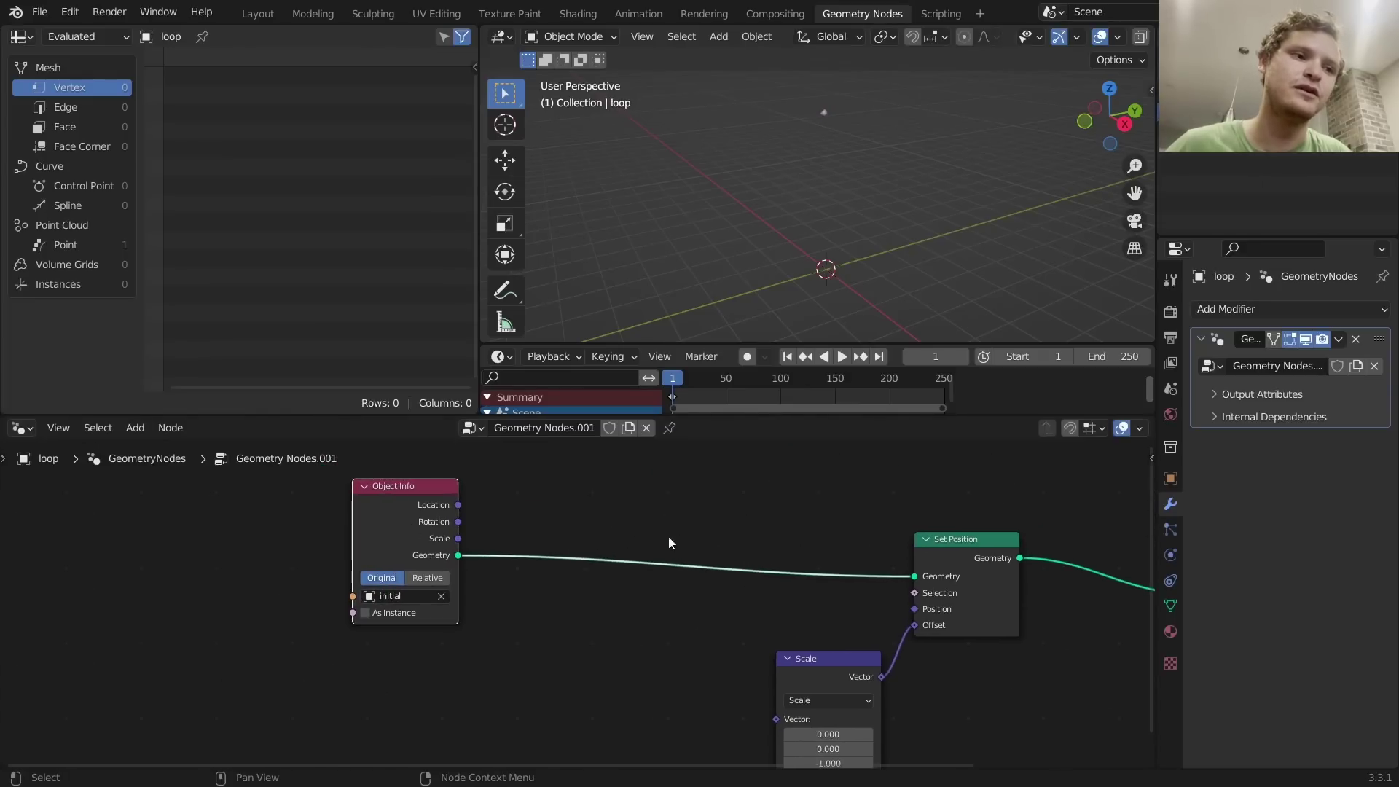
middle_click_drag(739, 522, 617, 528)
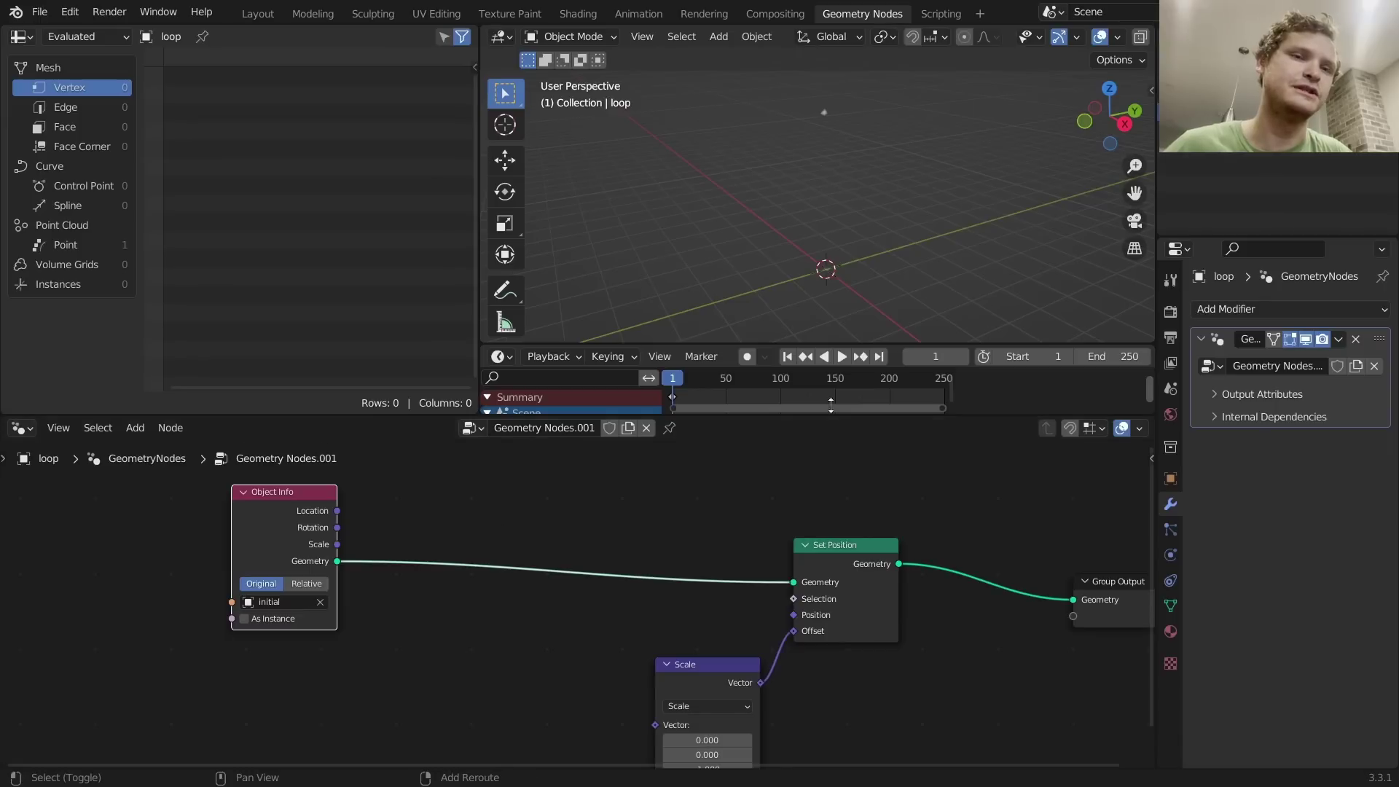
Step: On the initial object, move the Points node aside and insert a Store Named Attribute node between Points and Switch
left_click(1231, 93)
middle_click_drag(716, 553, 852, 574)
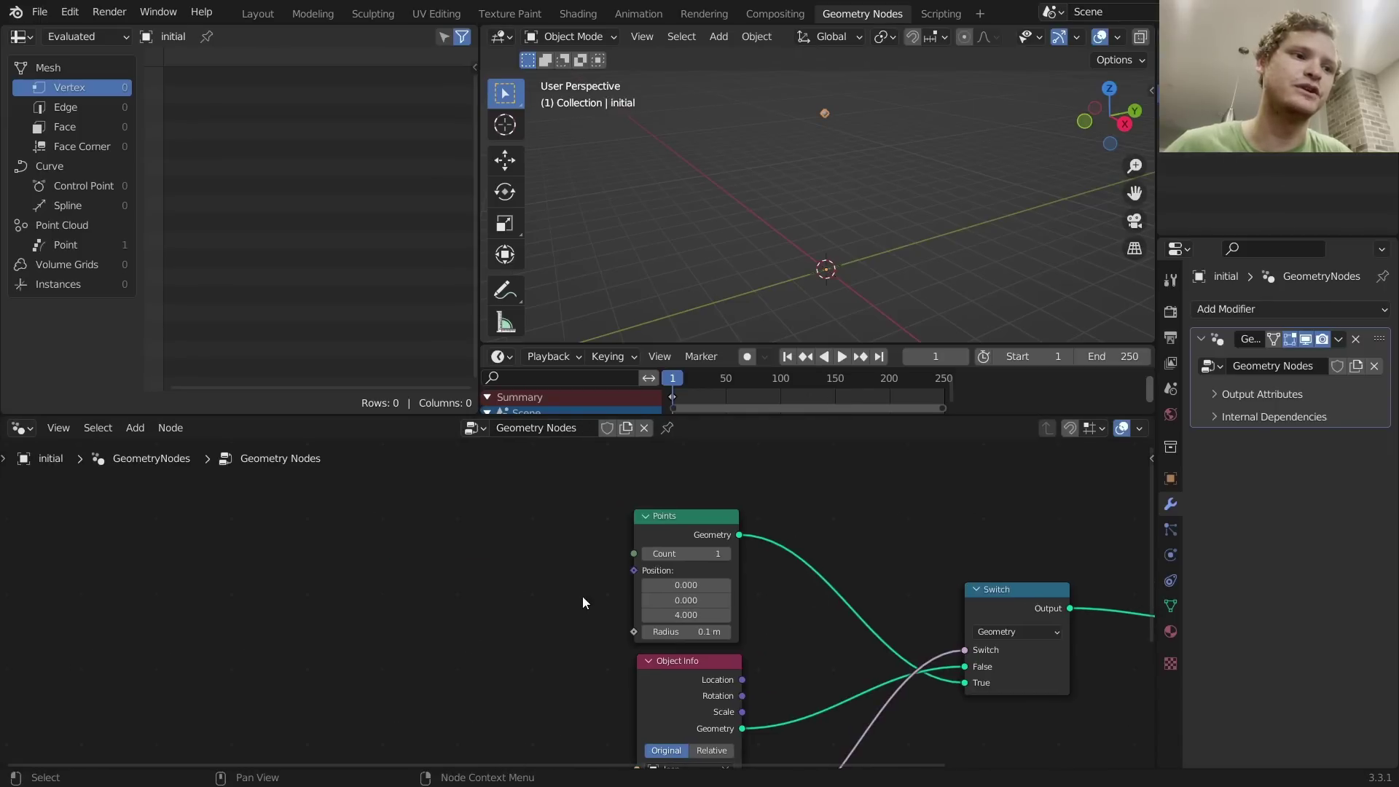
left_click_drag(678, 572, 386, 536)
key("shift+a")
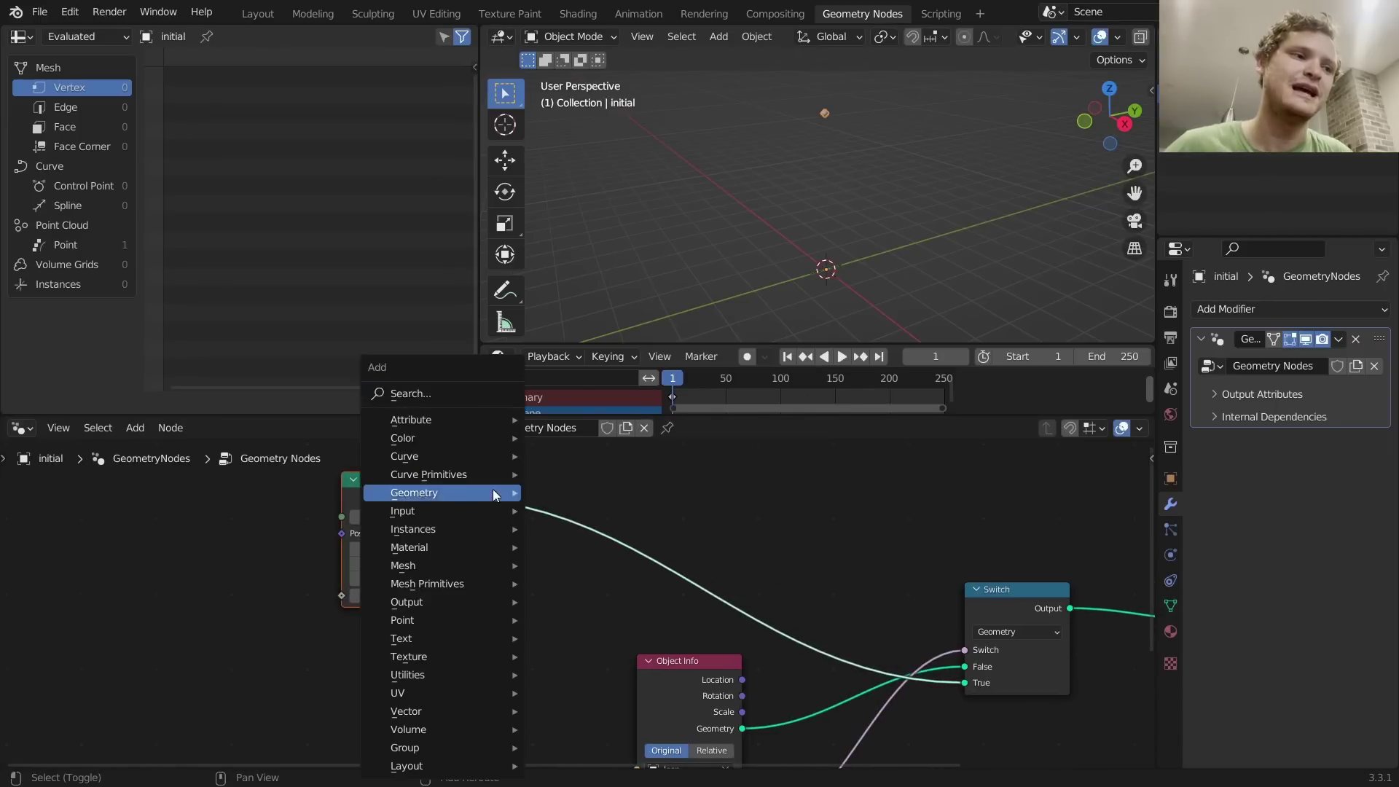
left_click(475, 391)
type("s")
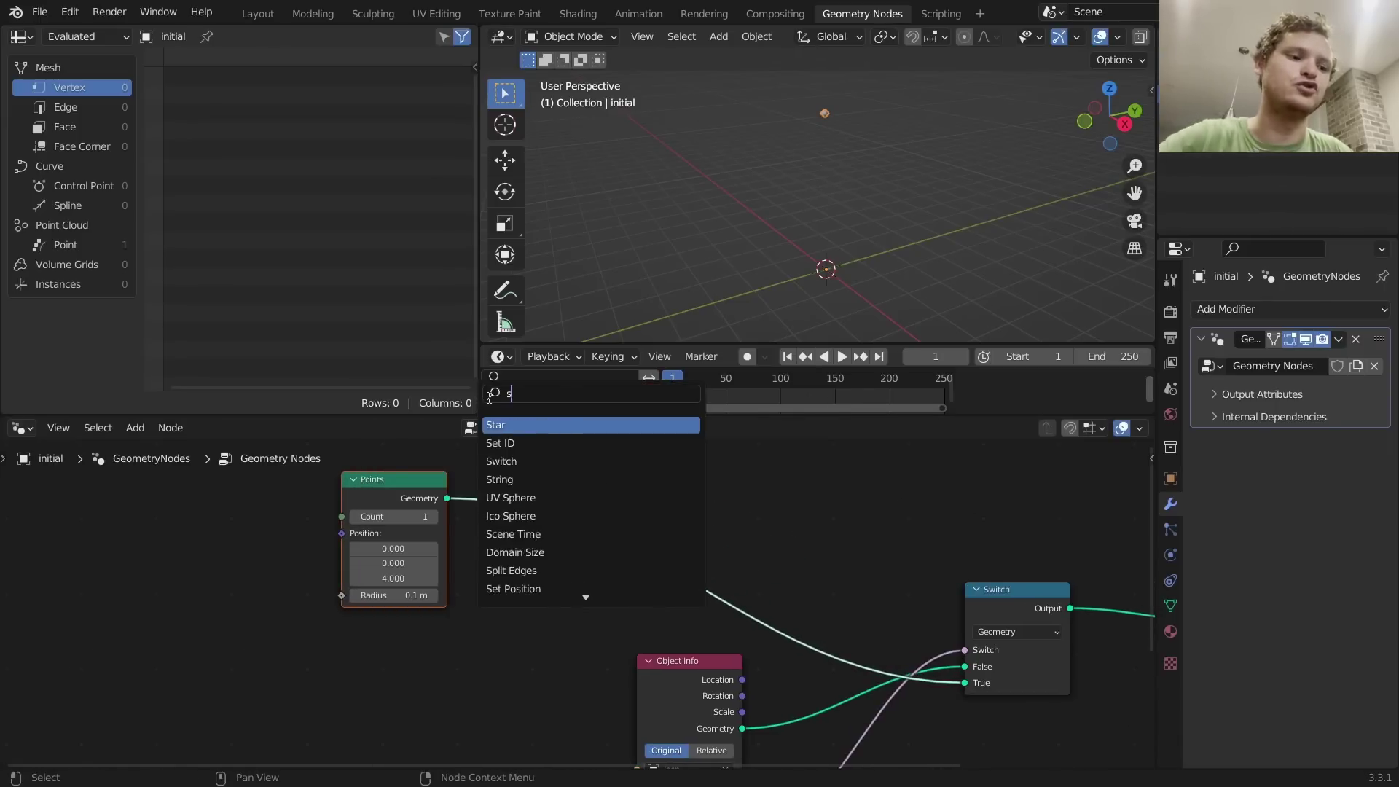
type("tore")
left_click(595, 432)
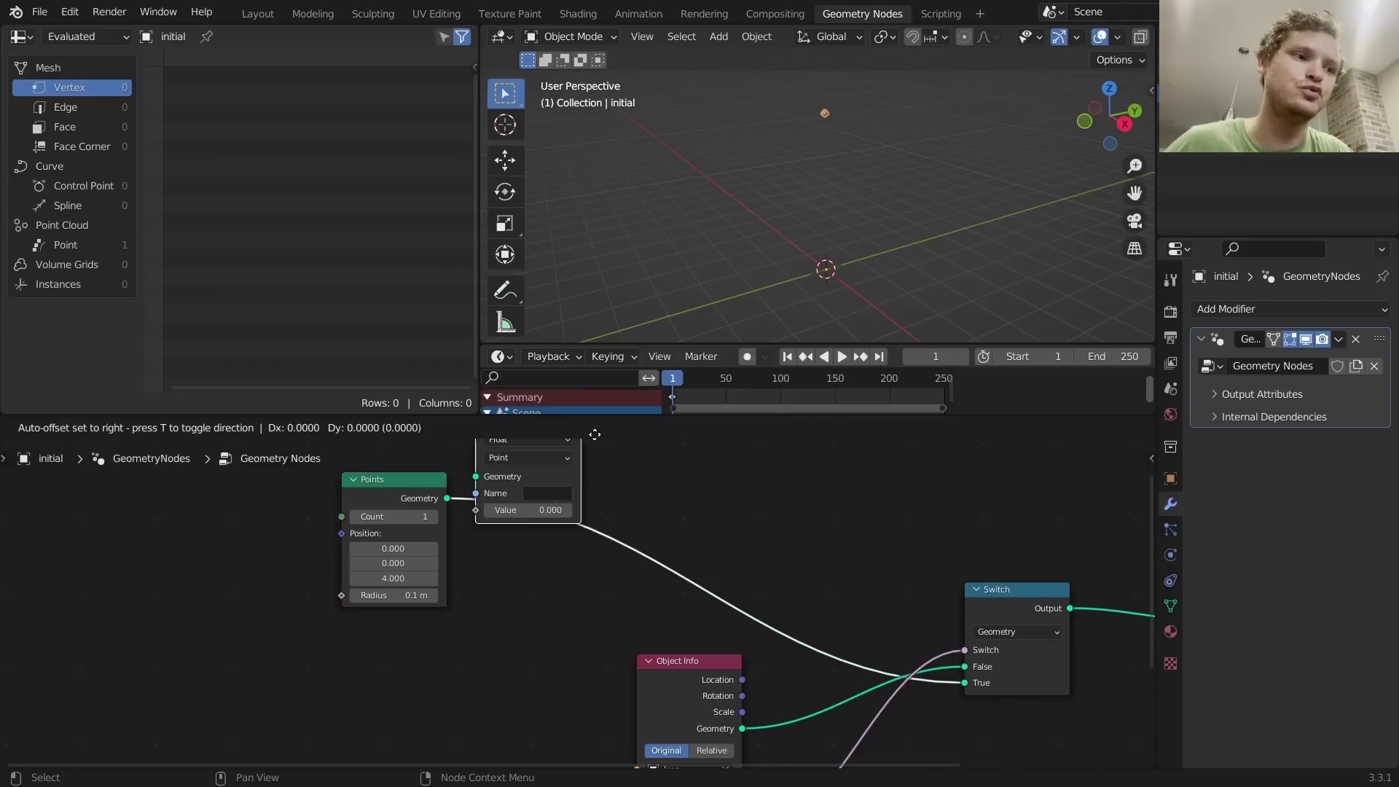
left_click(689, 516)
Step: Name the attribute in the Store Named Attribute node g
left_click(648, 574)
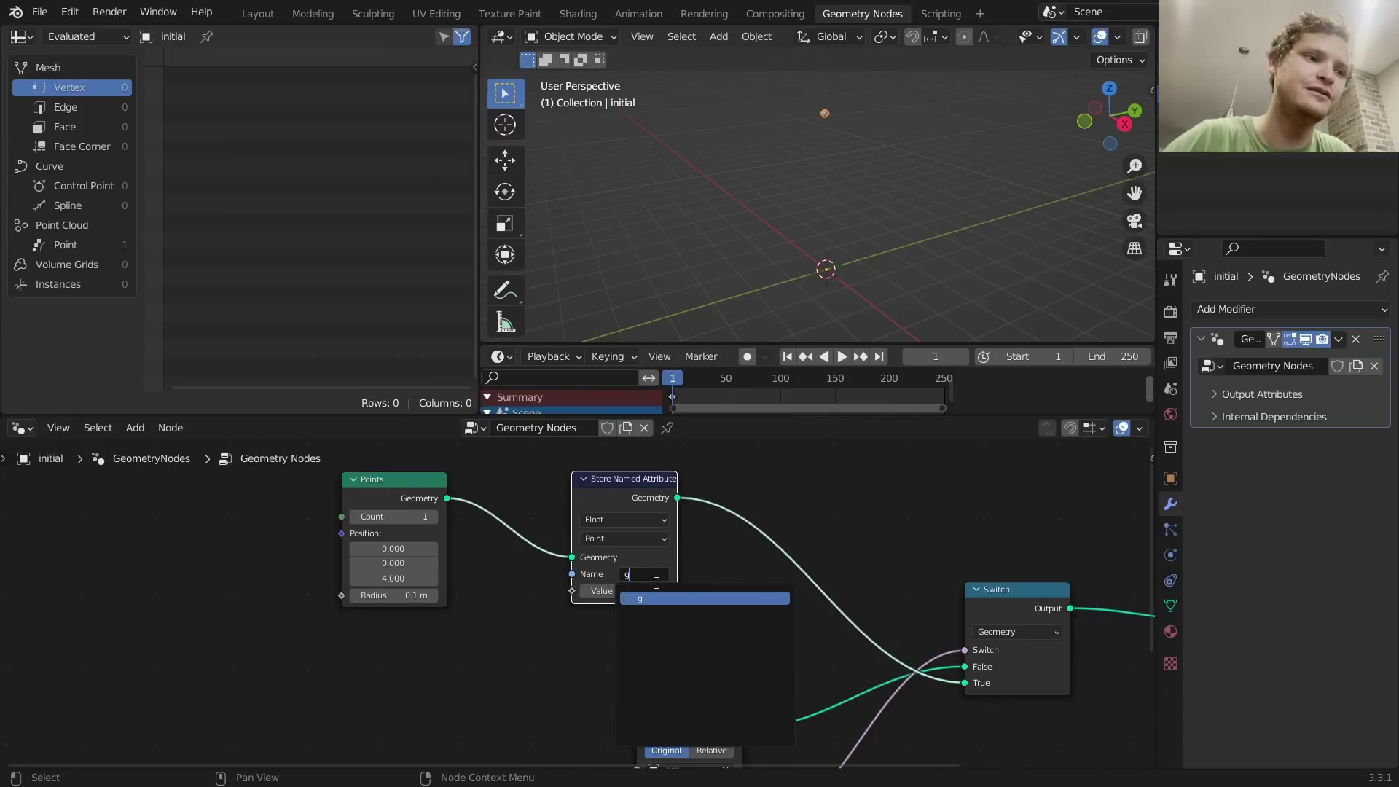
type("g")
key("Return")
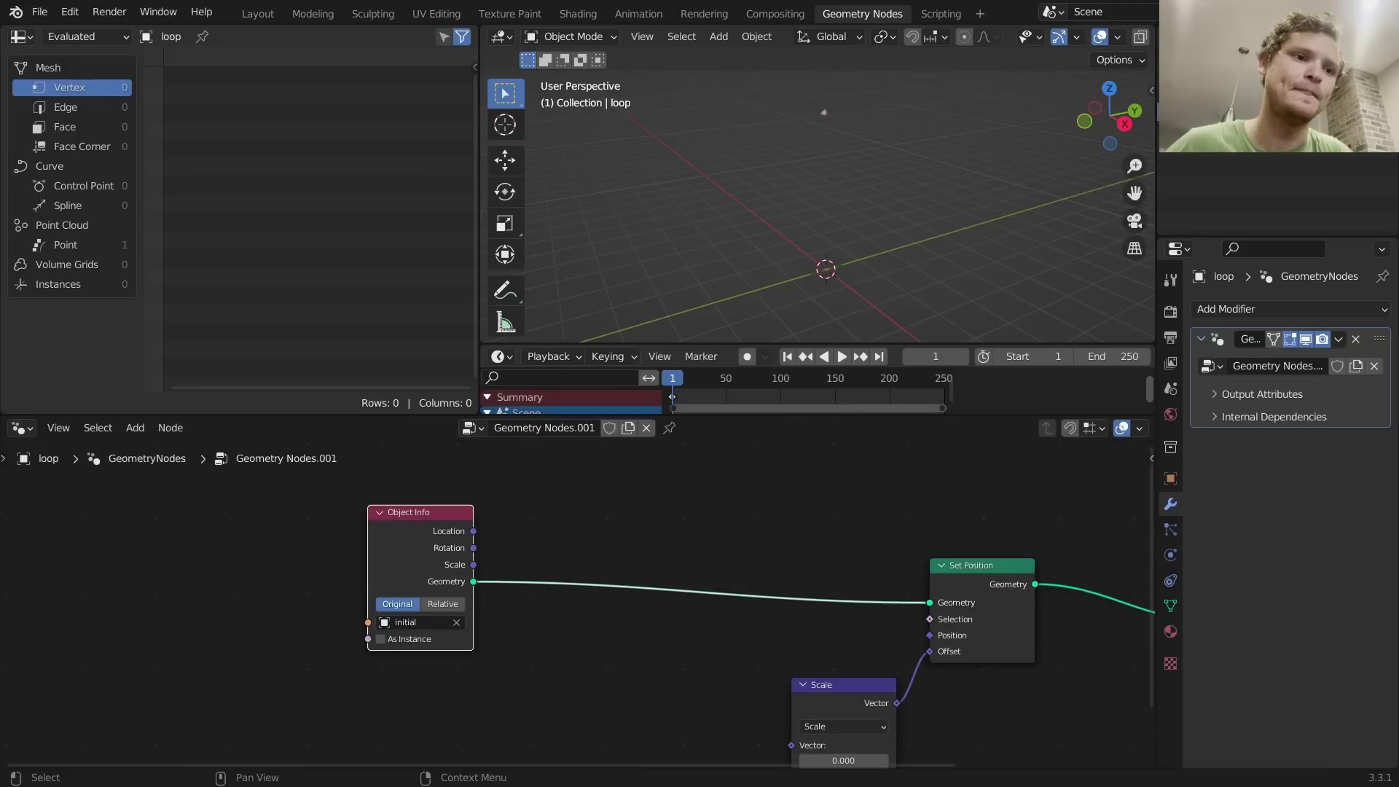
Step: On the loop object, briefly play the animation and move the Set Position and Scale nodes closer to Object Info
key("space")
key("space")
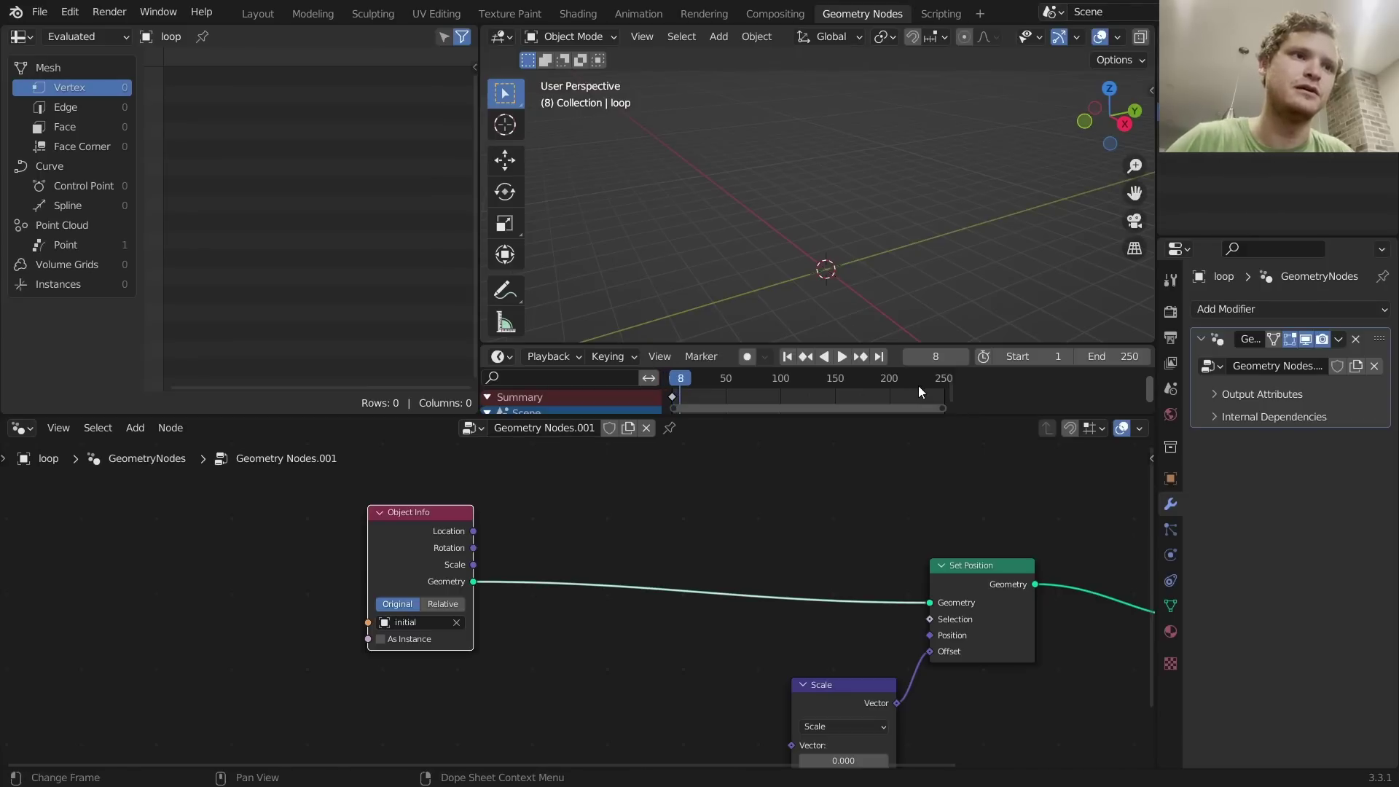
middle_click_drag(880, 613, 752, 560)
left_click_drag(709, 637, 243, 658)
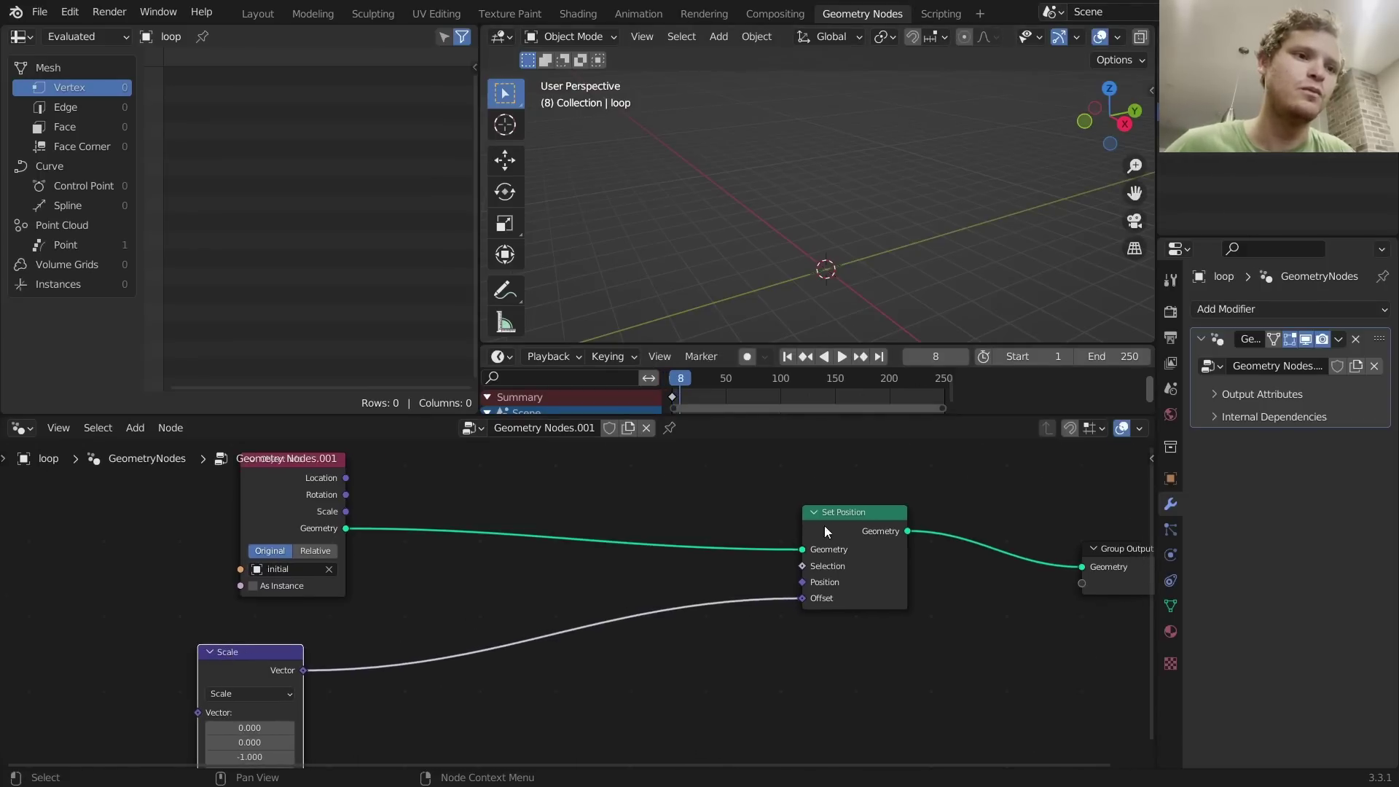
left_click_drag(841, 512, 632, 509)
middle_click_drag(370, 633, 550, 527)
left_click_drag(431, 562, 702, 525)
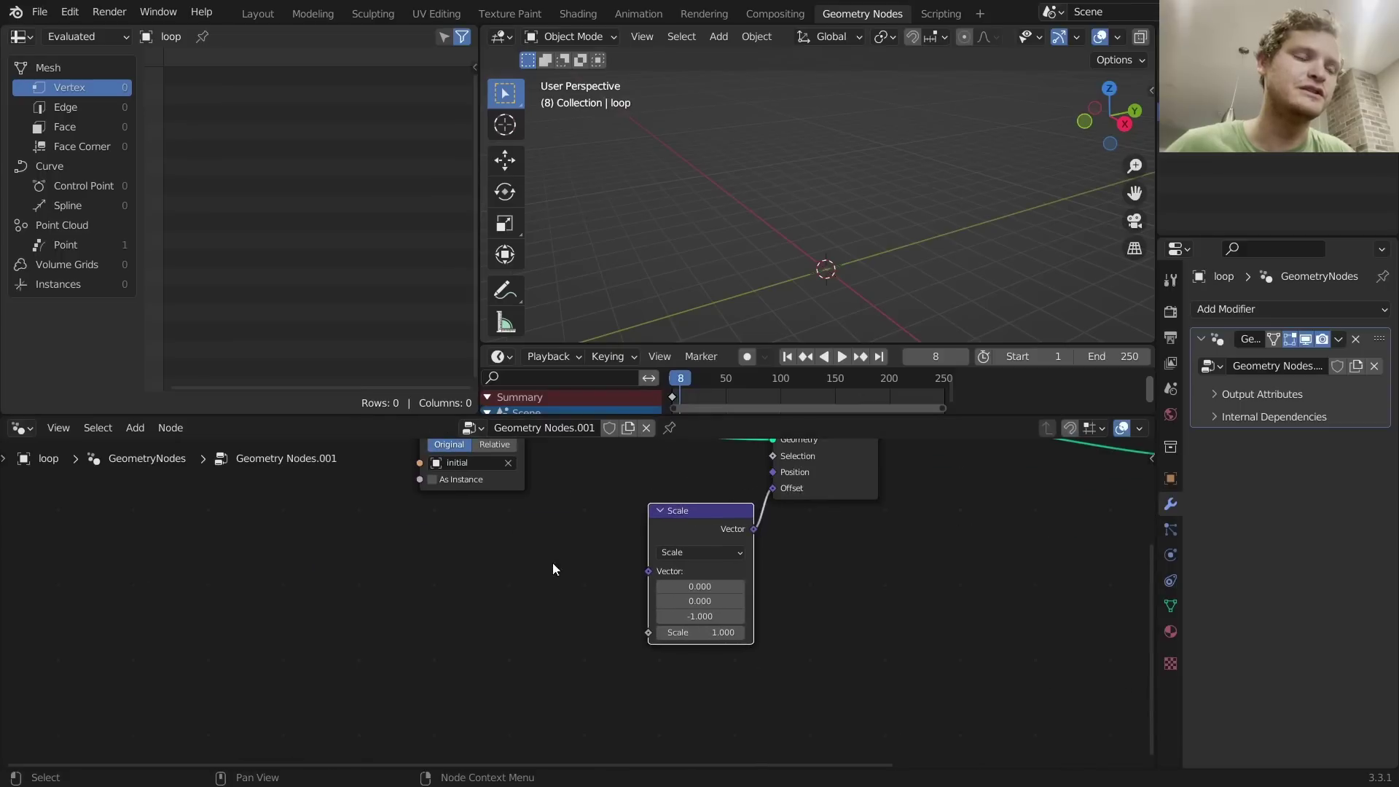
Step: Add a Named Attribute node near the Scale node and set it to read the float attribute g
key("shift+a")
left_click(505, 385)
type("name")
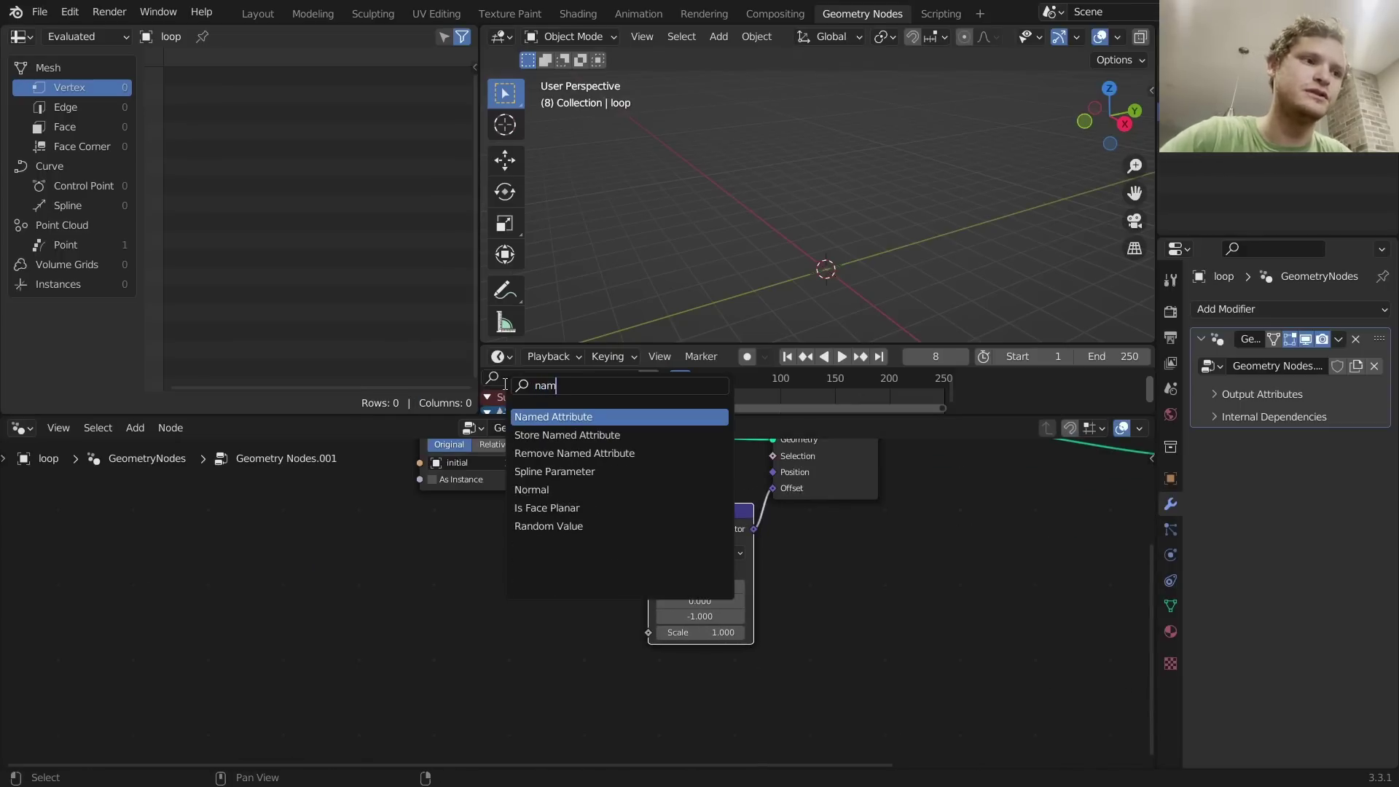
left_click(558, 413)
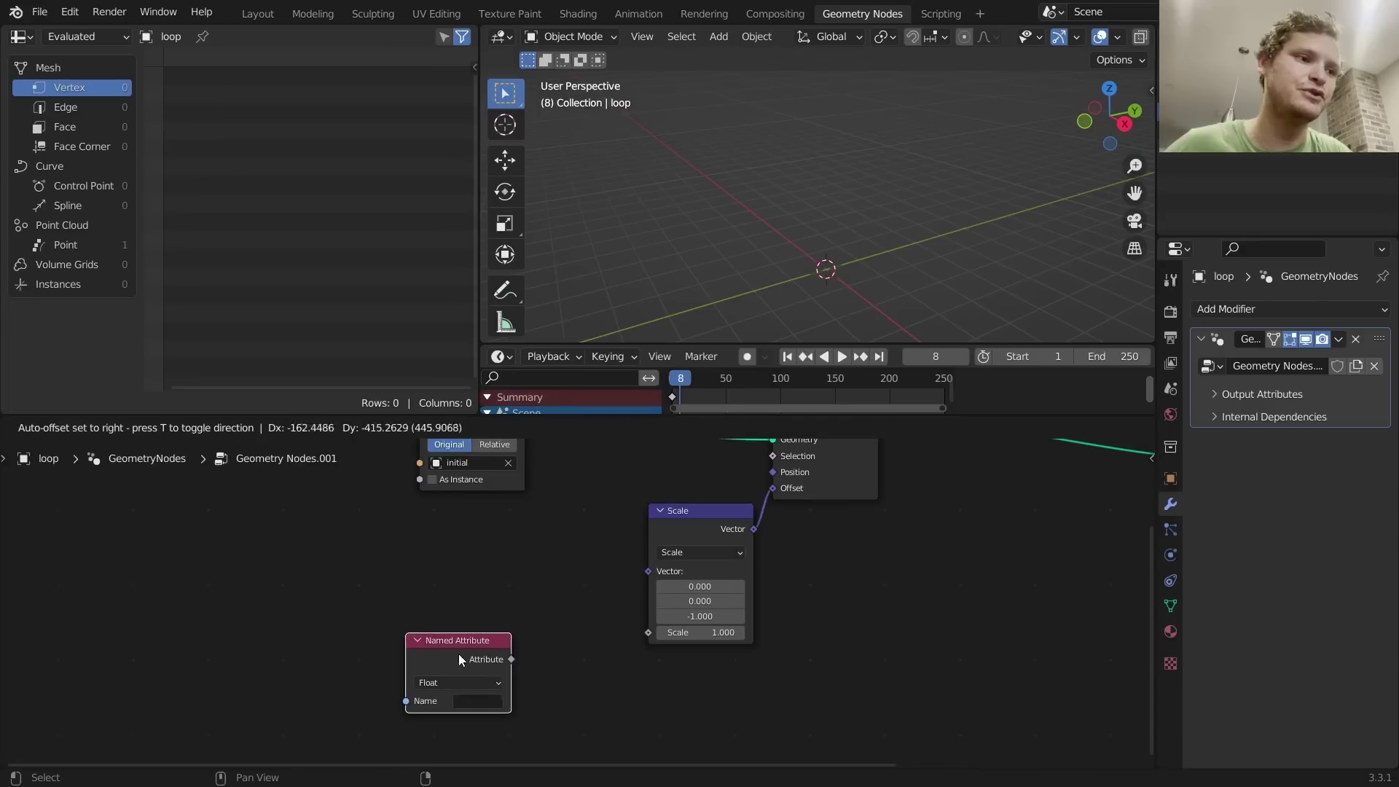
left_click(458, 657)
left_click(465, 694)
left_click(479, 573)
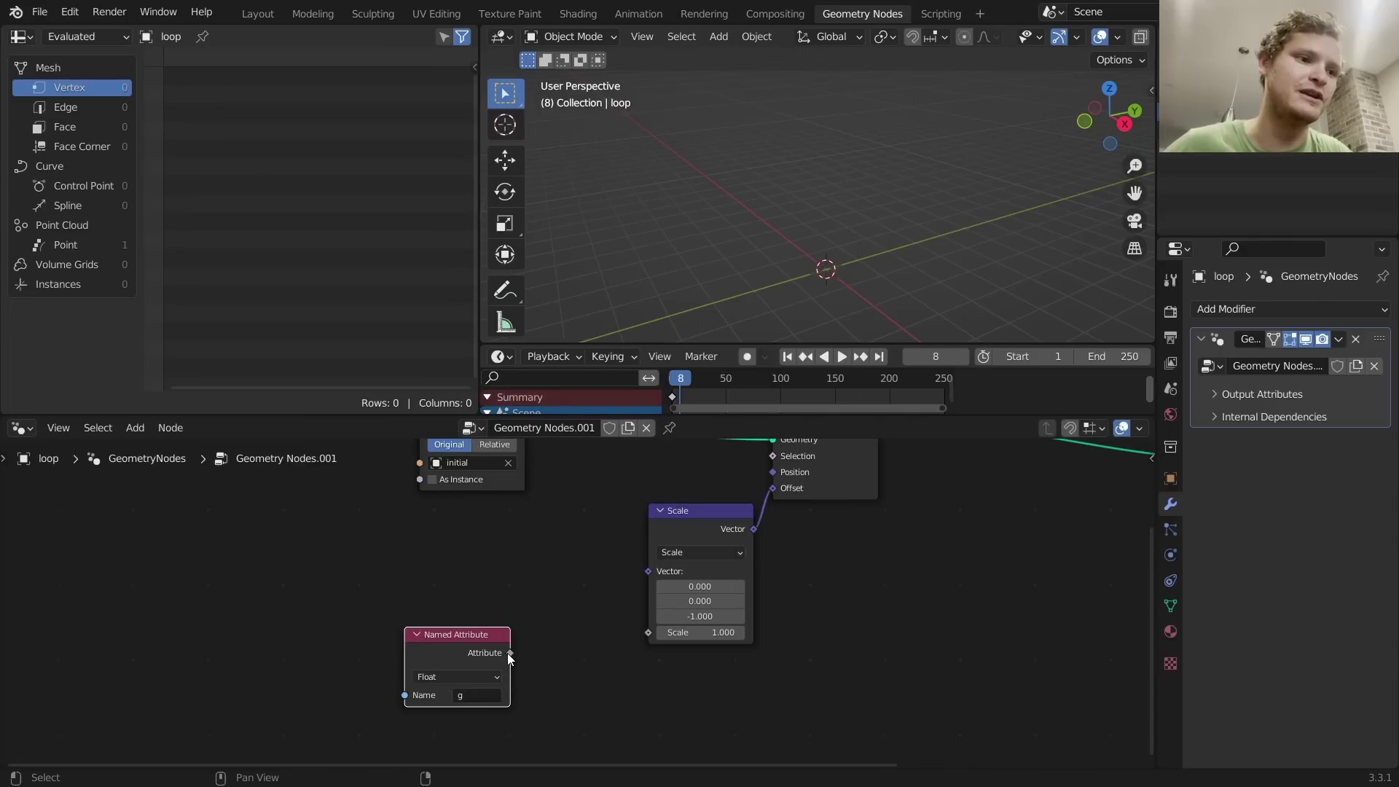
Step: Feed the Named Attribute g output into the Scale node's Scale input, briefly play the animation and return to frame 1
left_click_drag(508, 653, 649, 632)
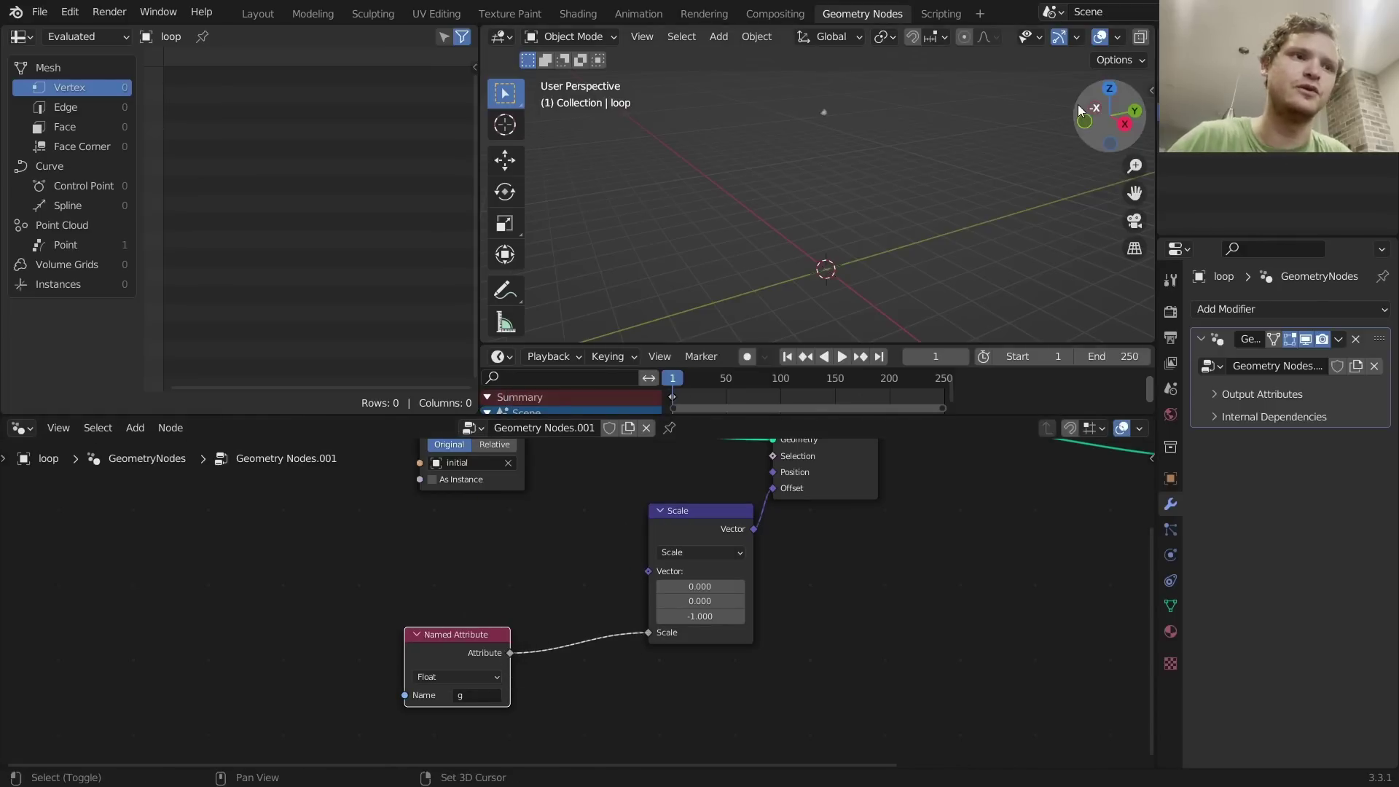
key("space")
key("space")
key("shift+Left")
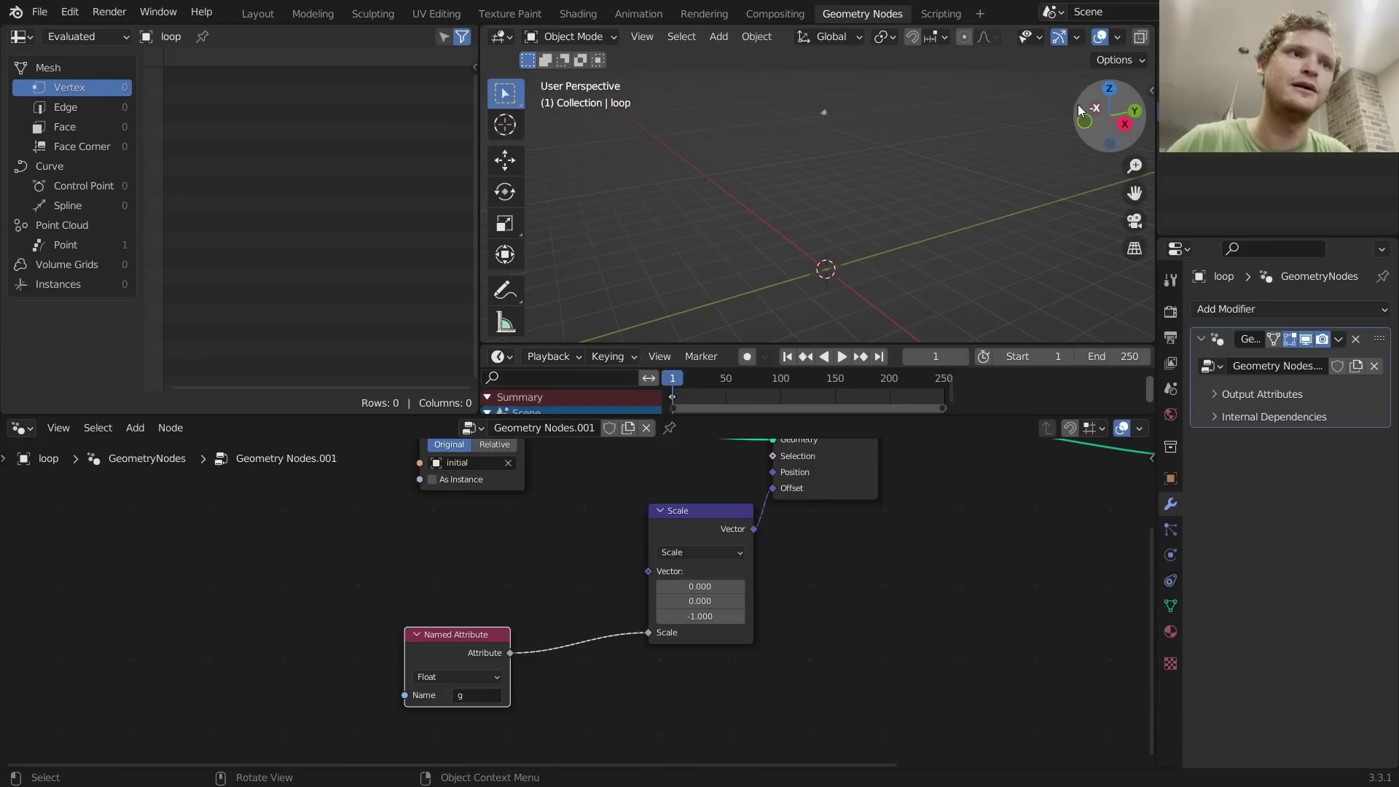
Step: Insert a Store Named Attribute node between Set Position and Group Output in the loop object's node tree
middle_click_drag(798, 536, 638, 577)
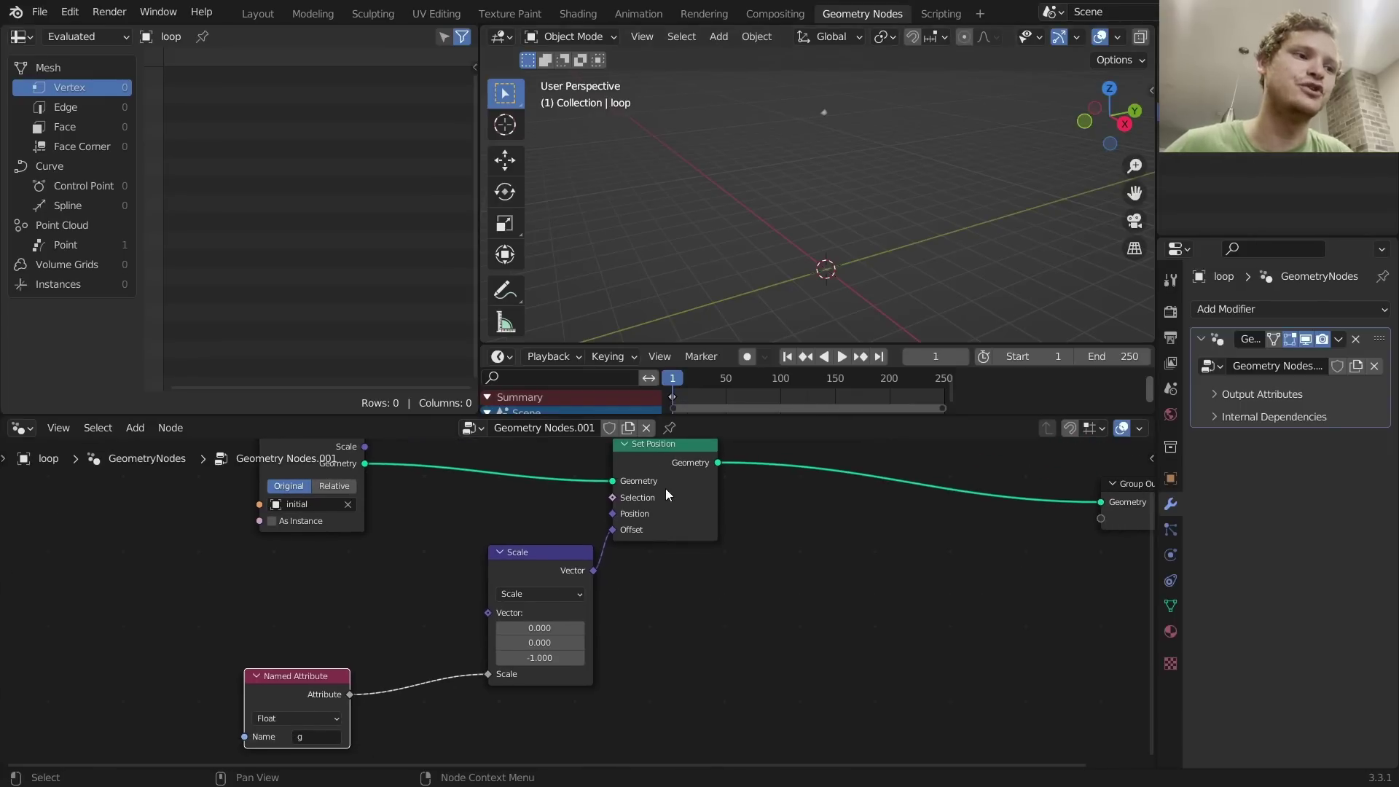
key("shift+a")
left_click(784, 396)
type("s")
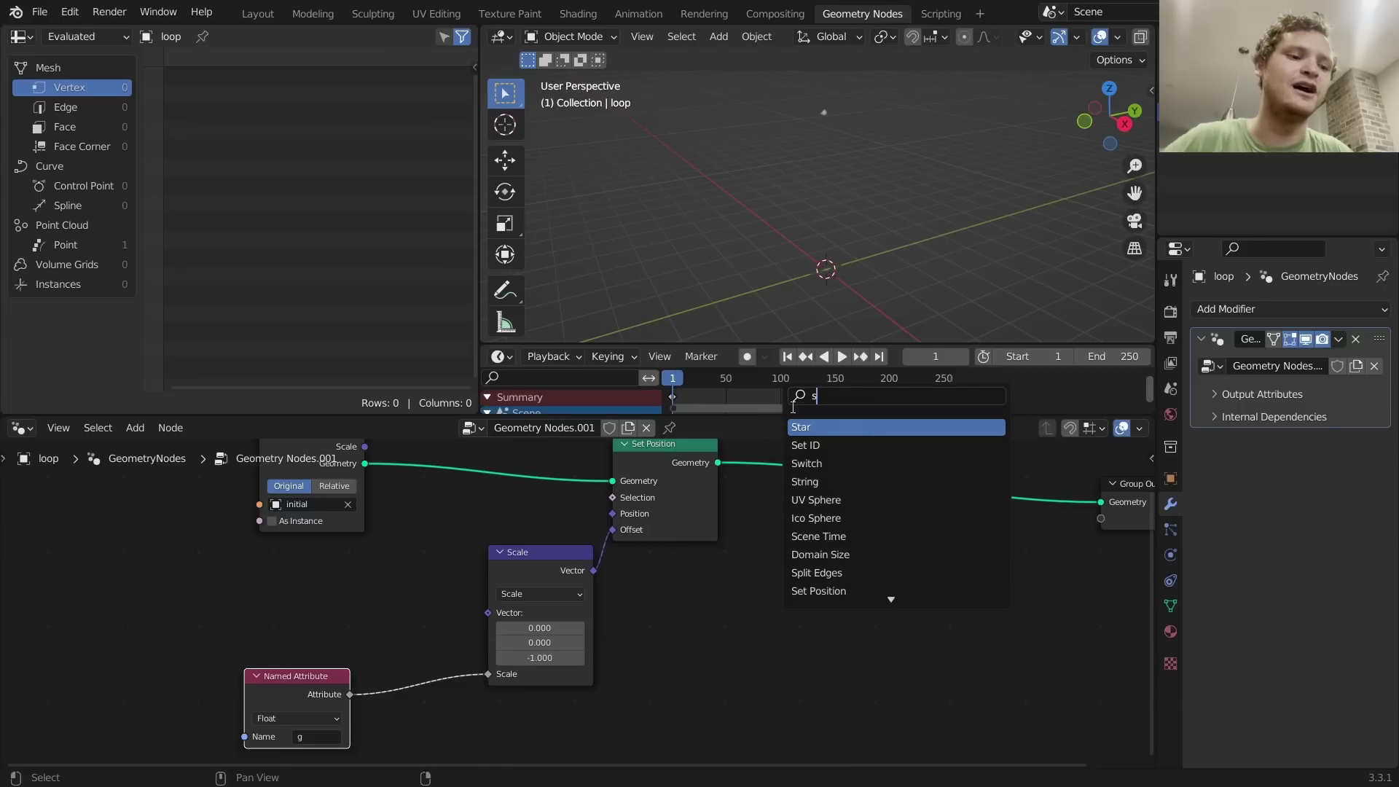
type("tore")
left_click(844, 427)
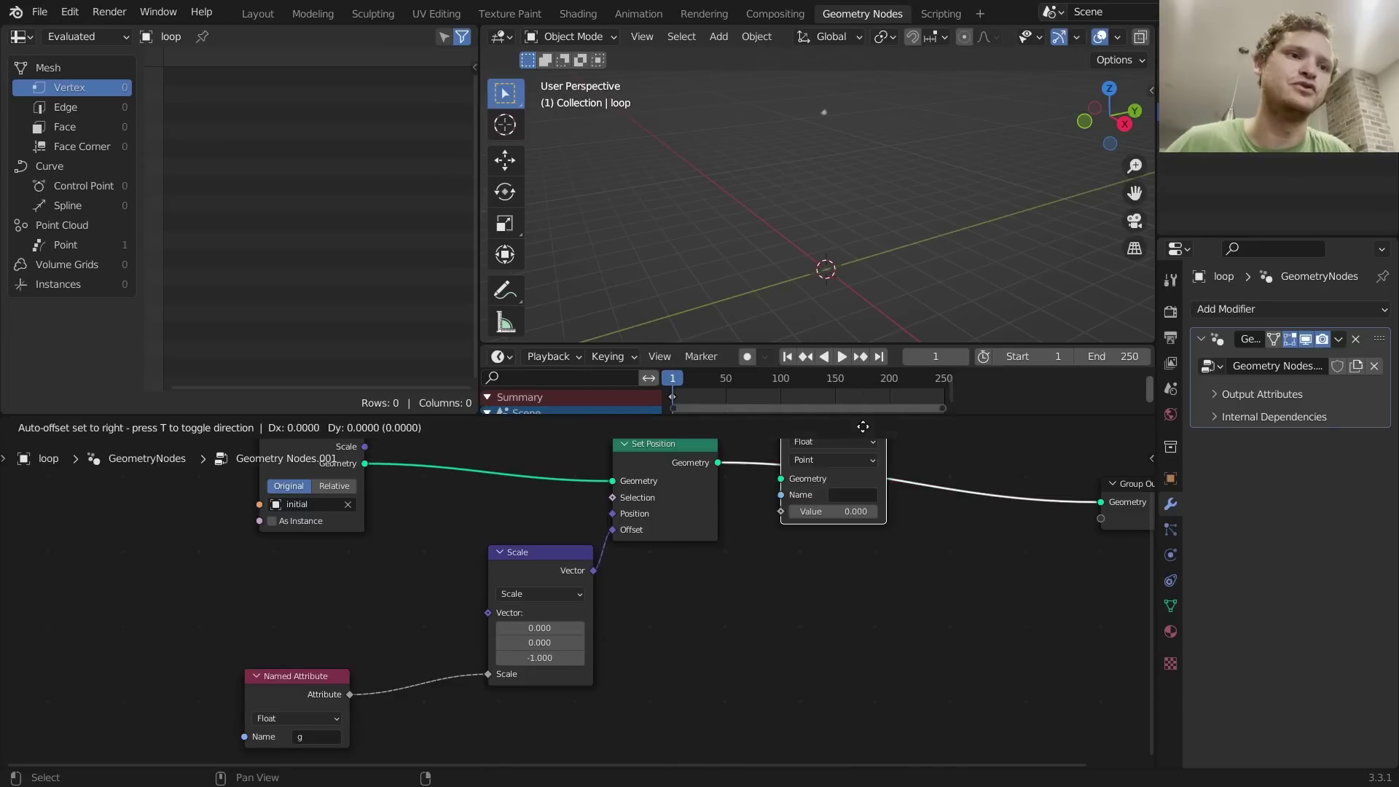
left_click(949, 483)
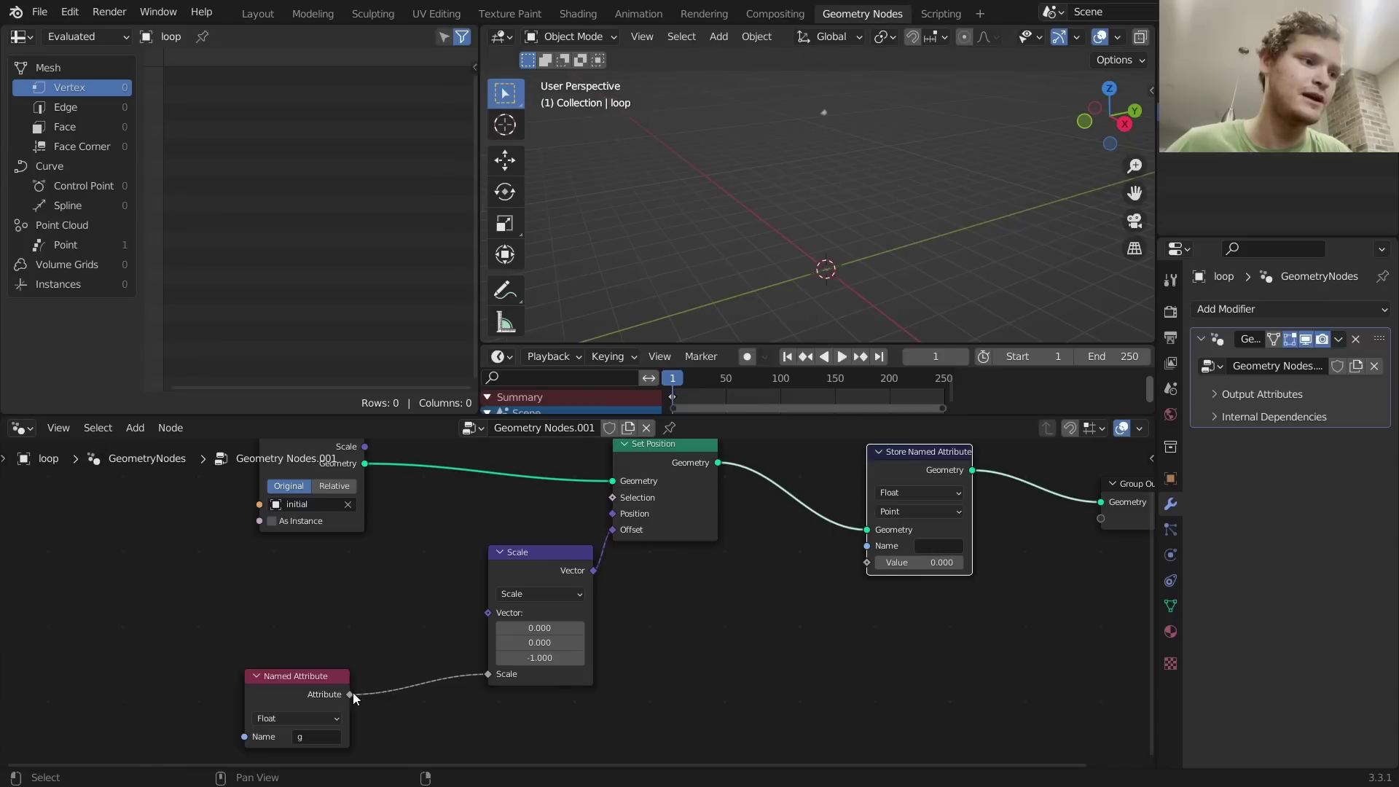
Step: Connect the Named Attribute output to the Value of the new Store Named Attribute node and name its attribute g
left_click_drag(350, 694, 871, 561)
key("shift+a")
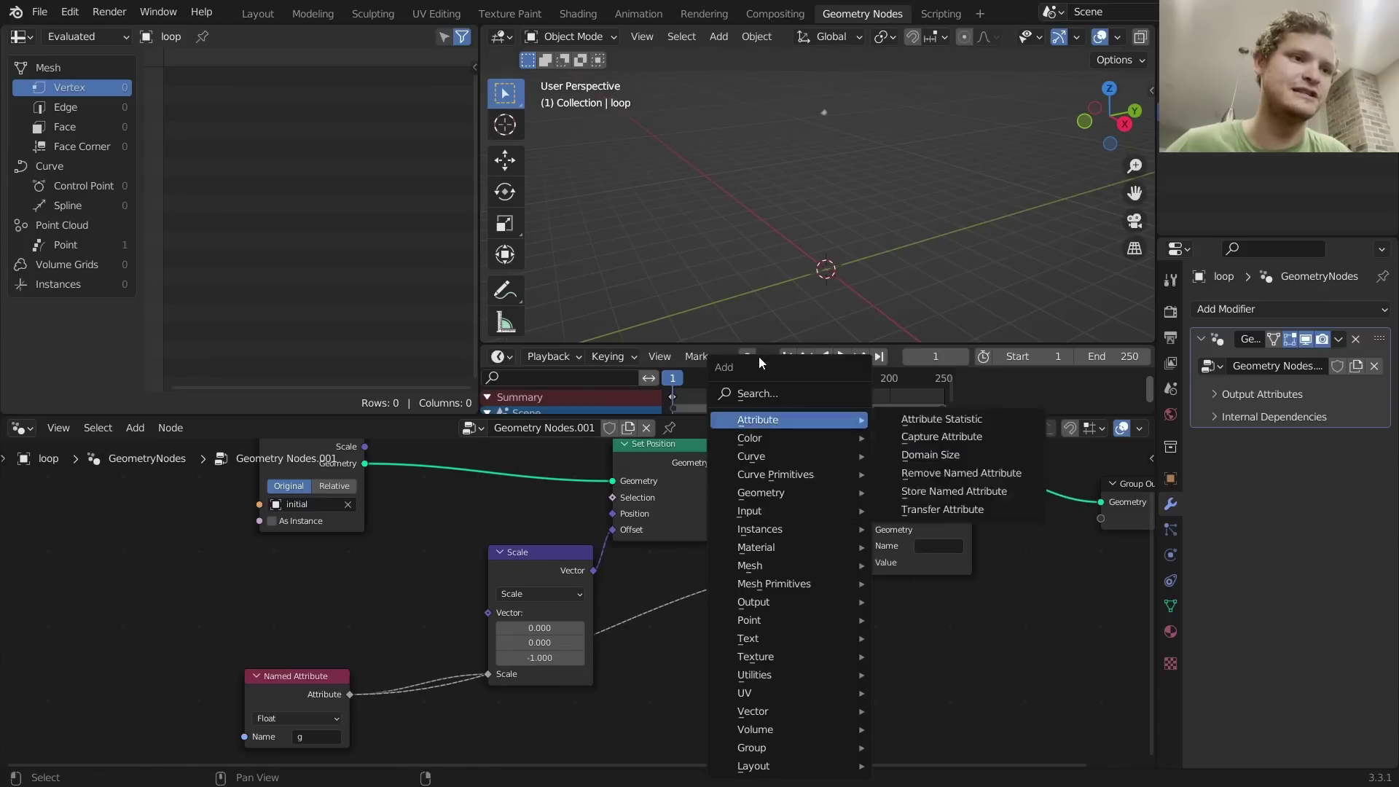
key("Escape")
left_click(939, 546)
type("g")
key("Return")
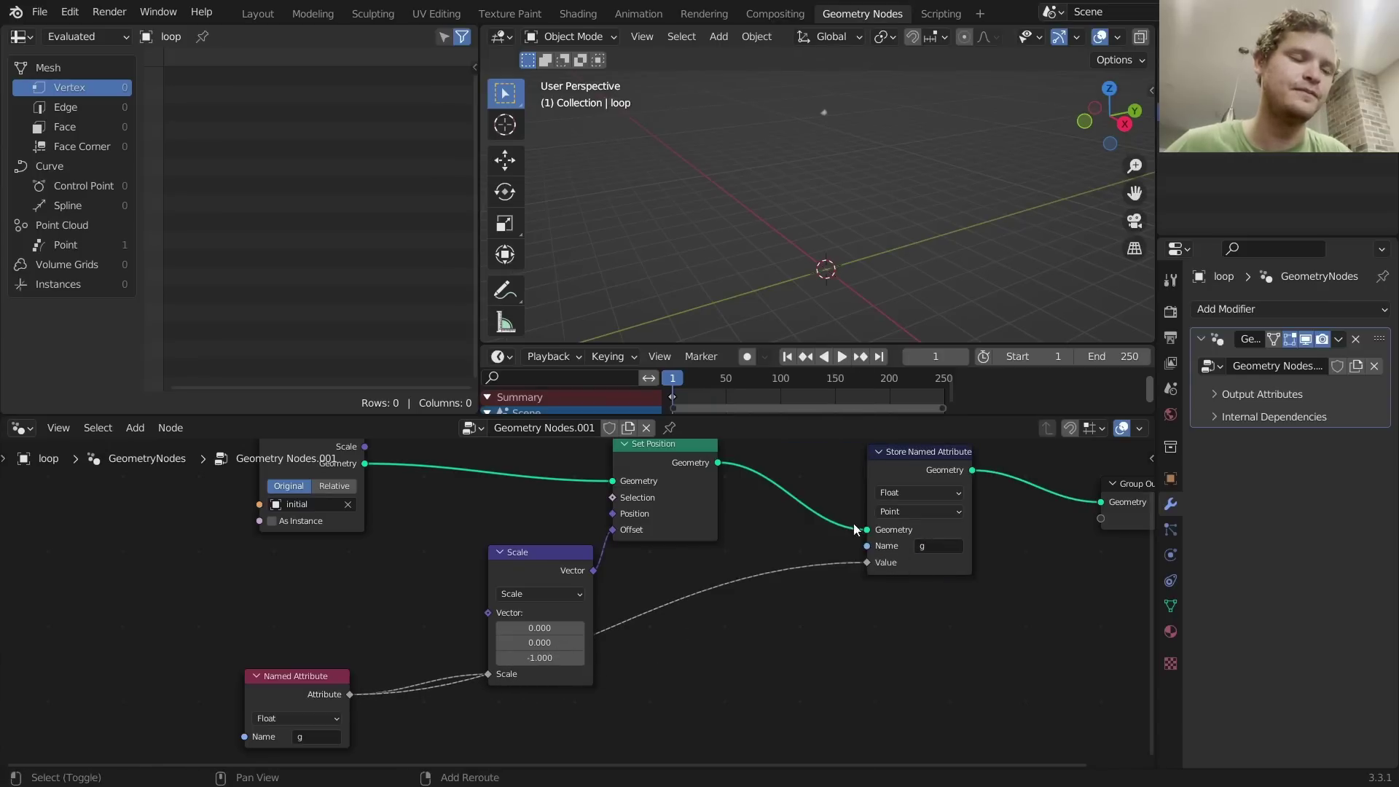
Step: Insert a Math node set to Add between Named Attribute and Store Named Attribute, with an added value of 0.03
key("shift+a")
type("mat")
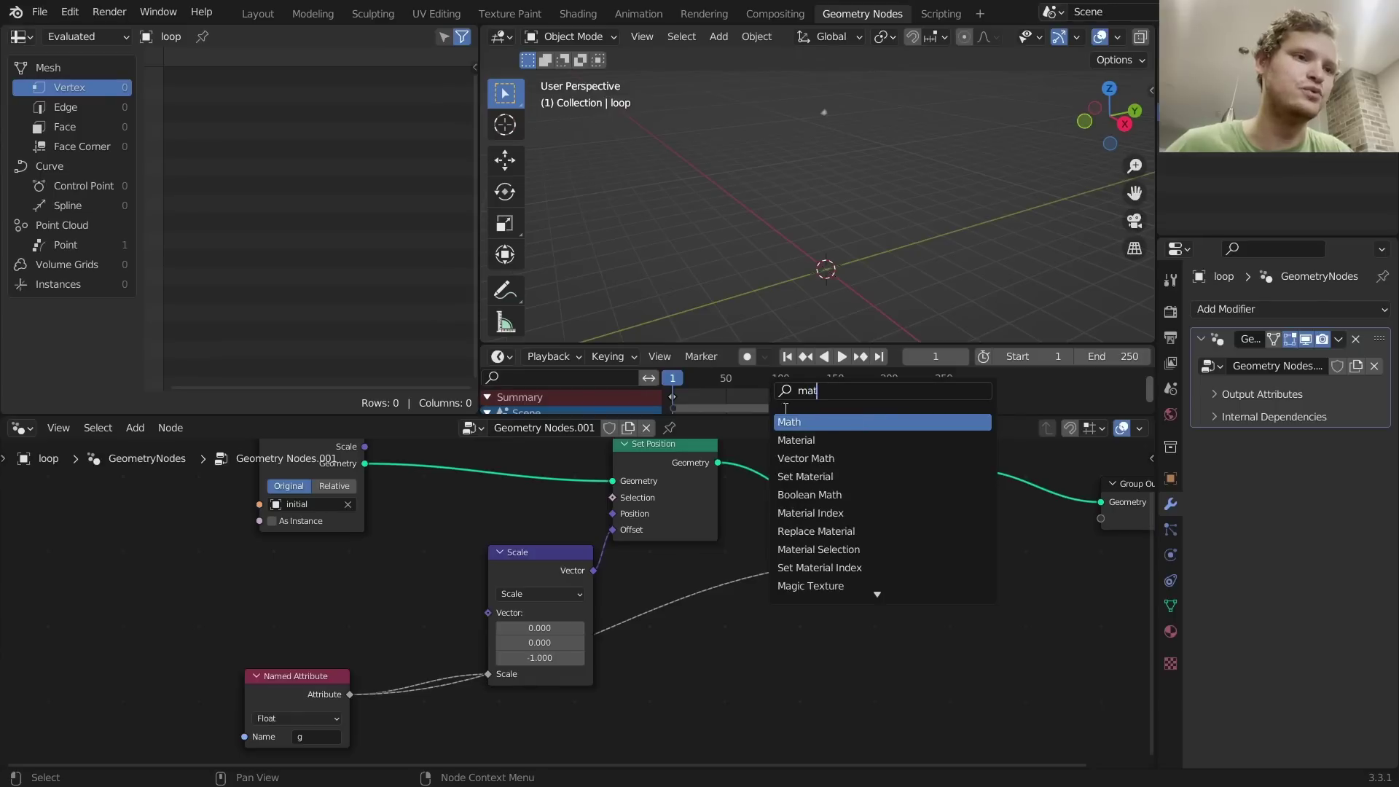
key("Return")
left_click(754, 590)
left_click(771, 649)
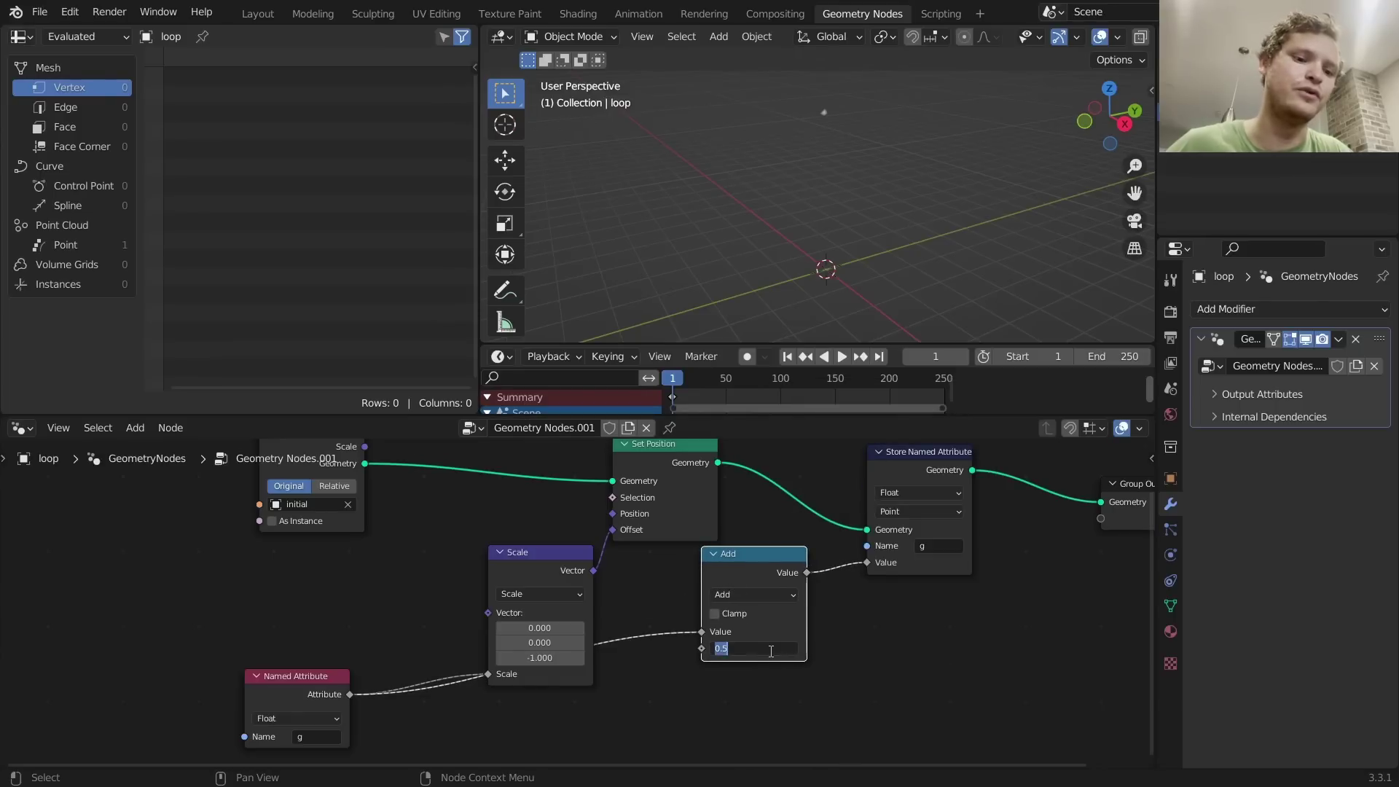
type(".03")
key("Return")
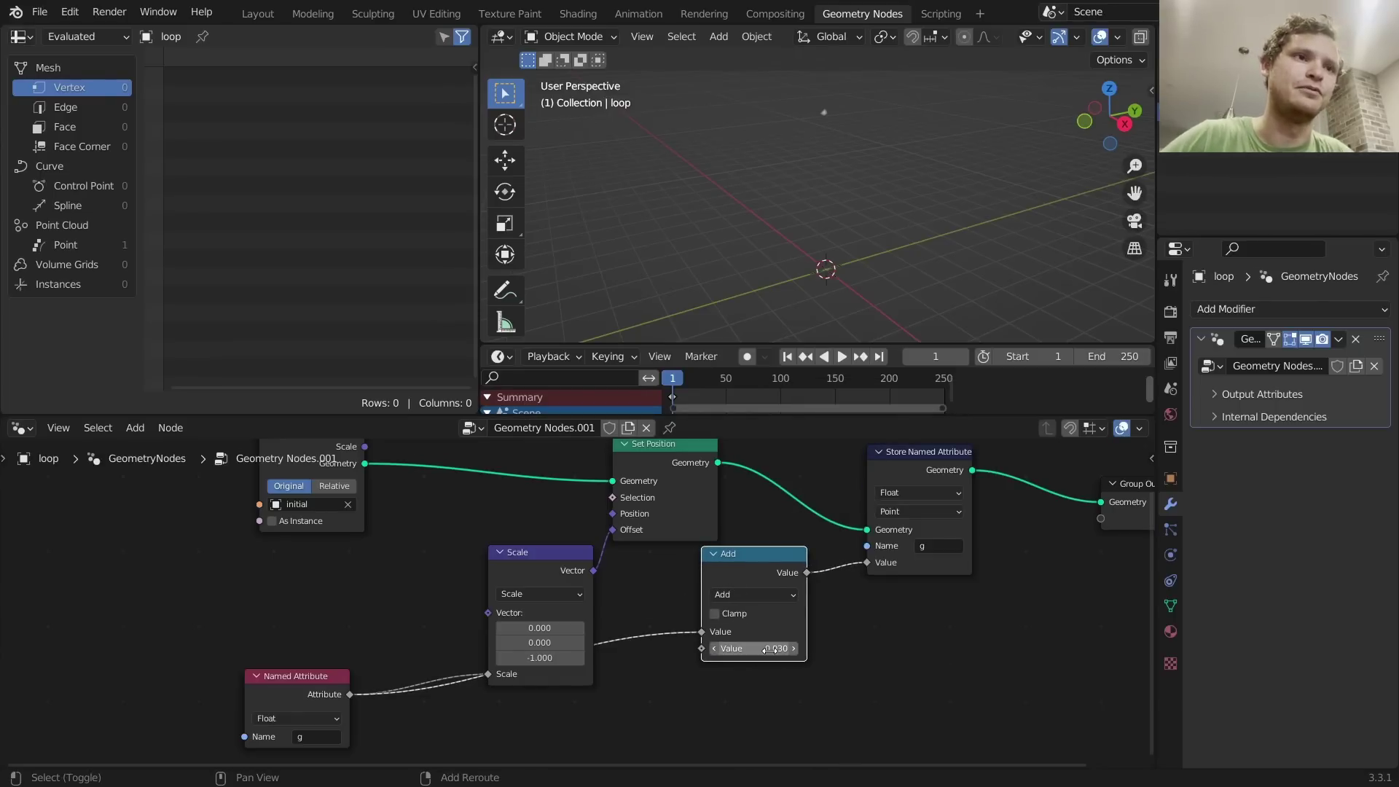
Step: Play the animation from frame 1, including in front orthographic view, to check how the point falls
key("space")
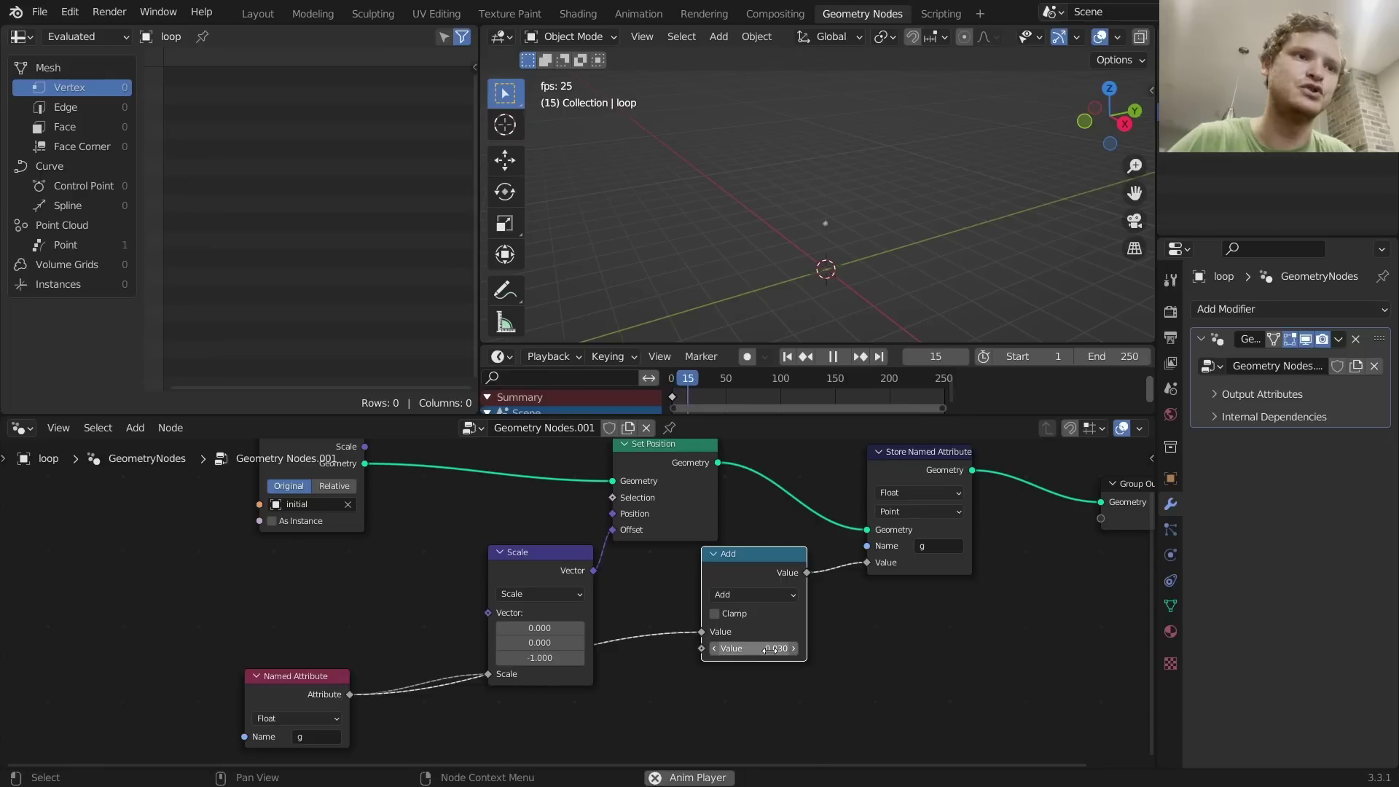
key("Escape")
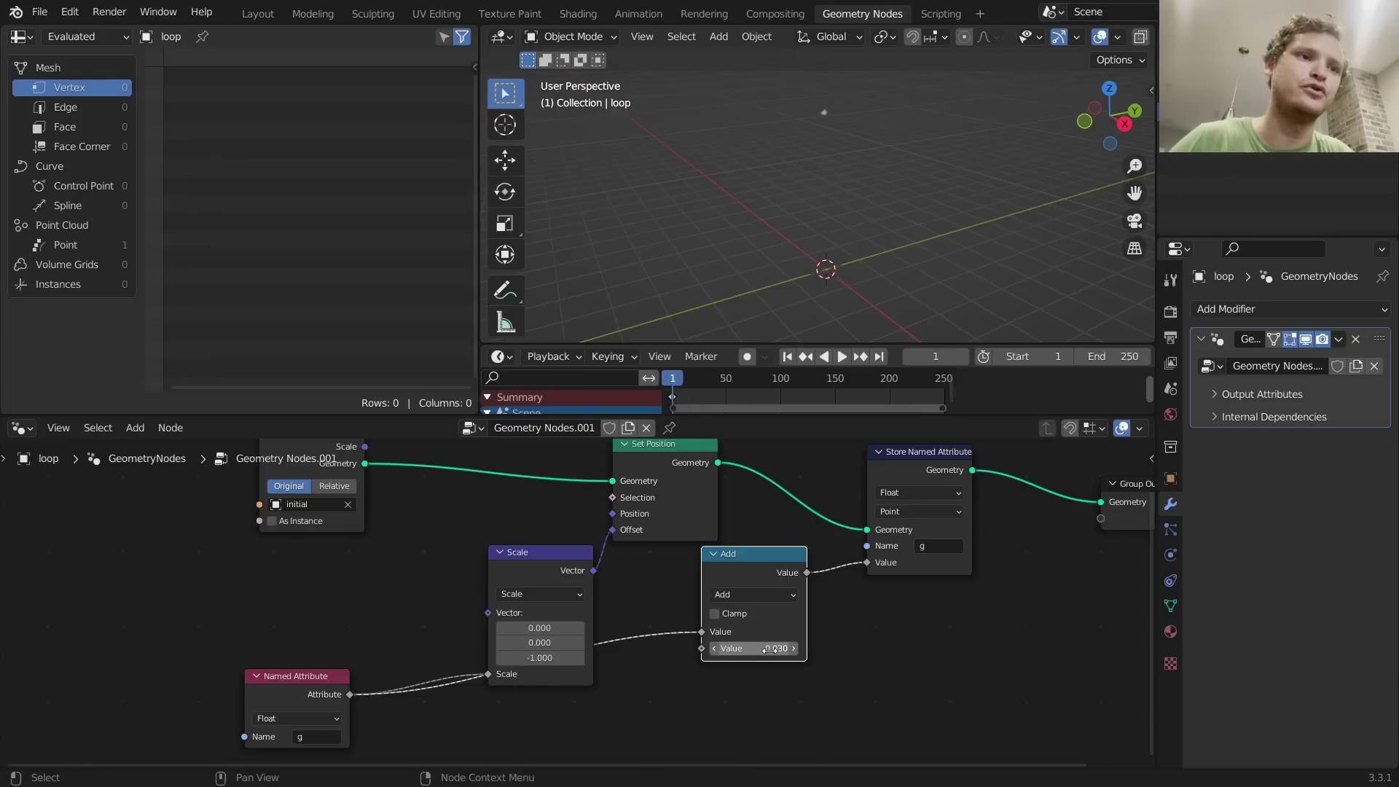
left_click(1084, 121)
key("space")
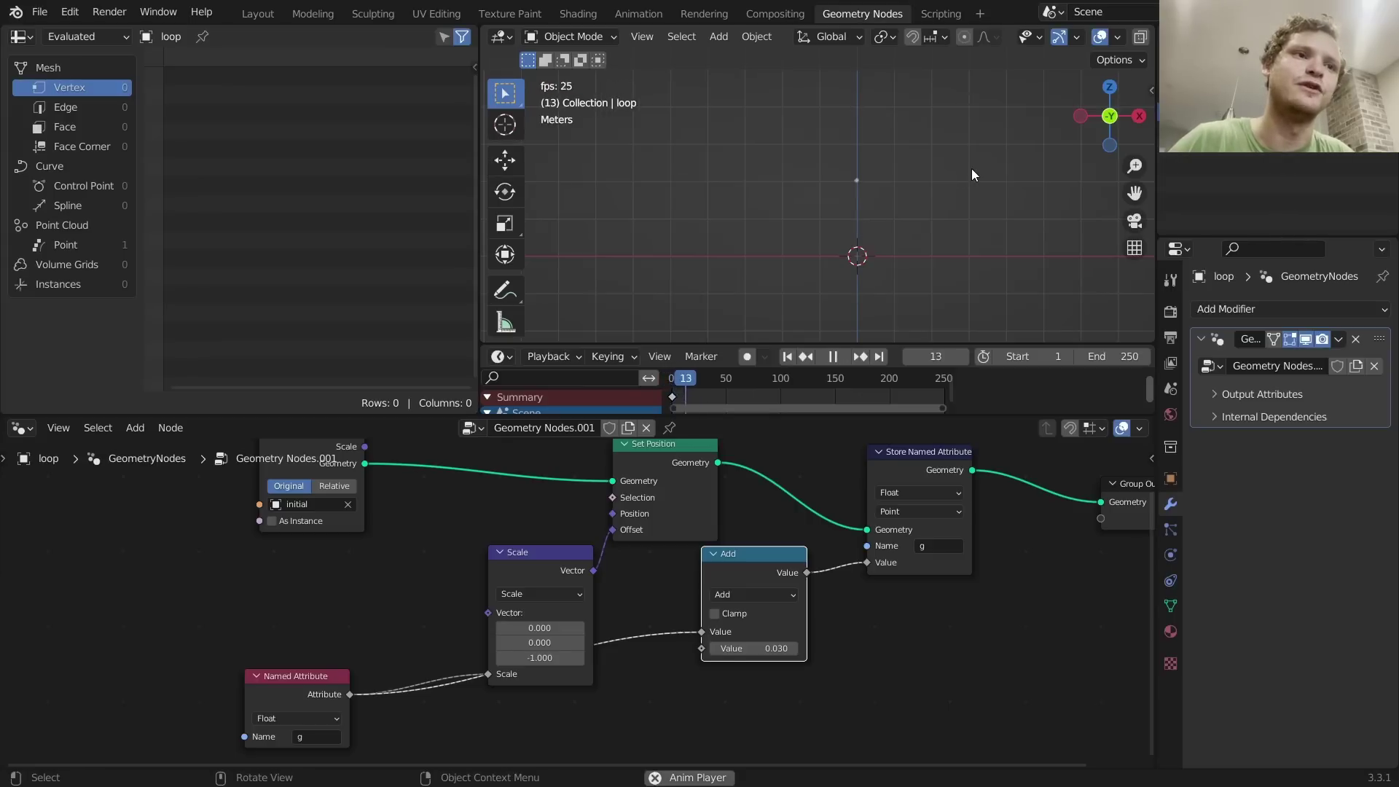
key("Escape")
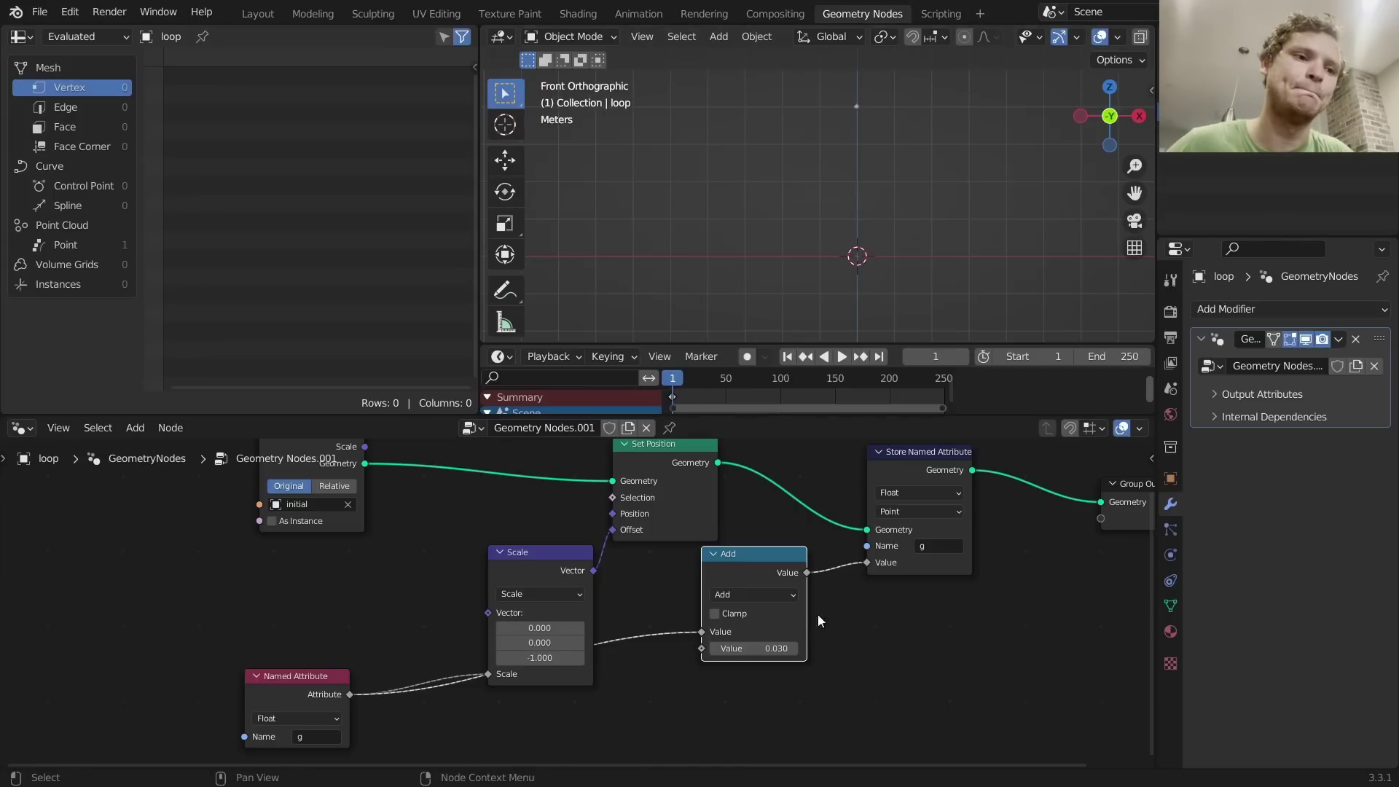
key("space")
key("Escape")
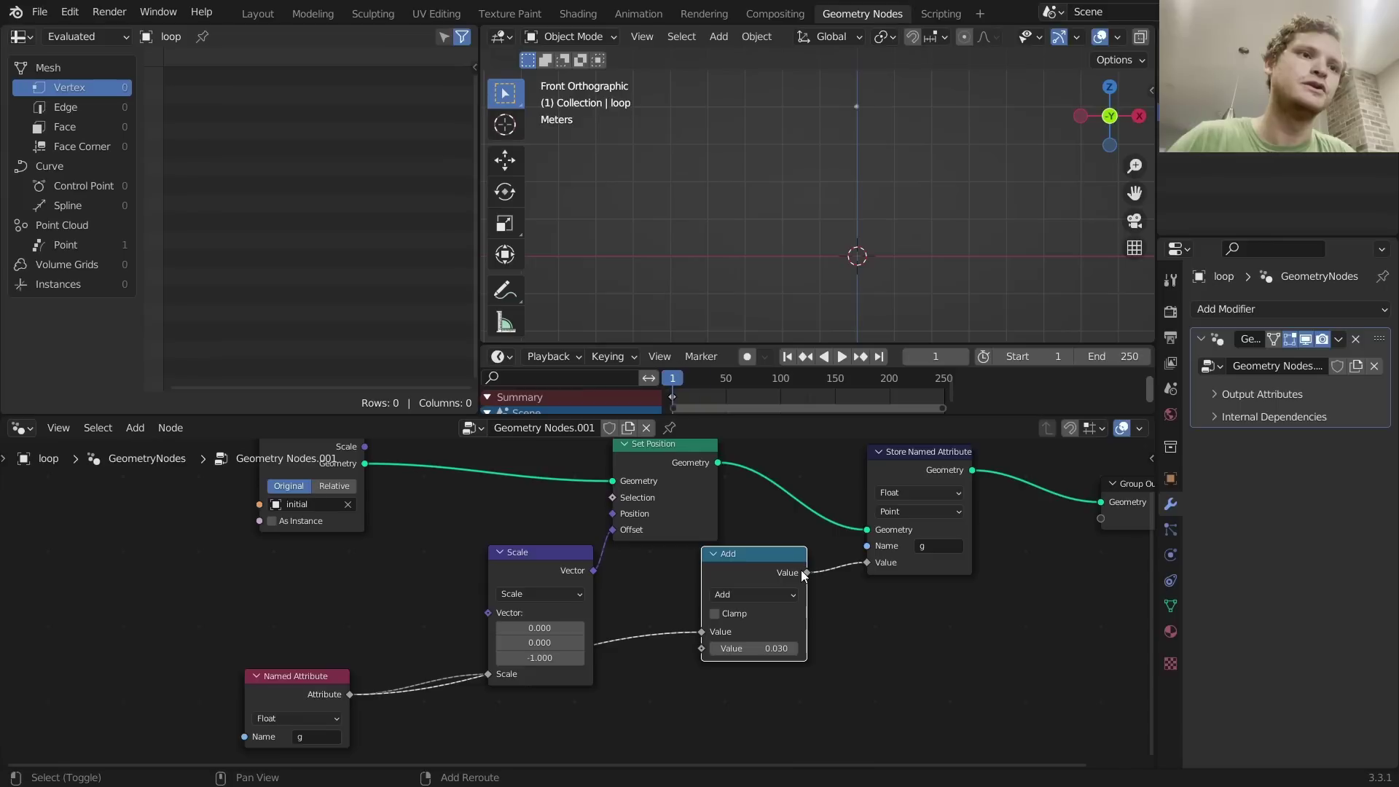
Step: Review the initial object's node tree: the points, the stored attribute g, the loop object info, the frame comparison and the switch
left_click(1224, 94)
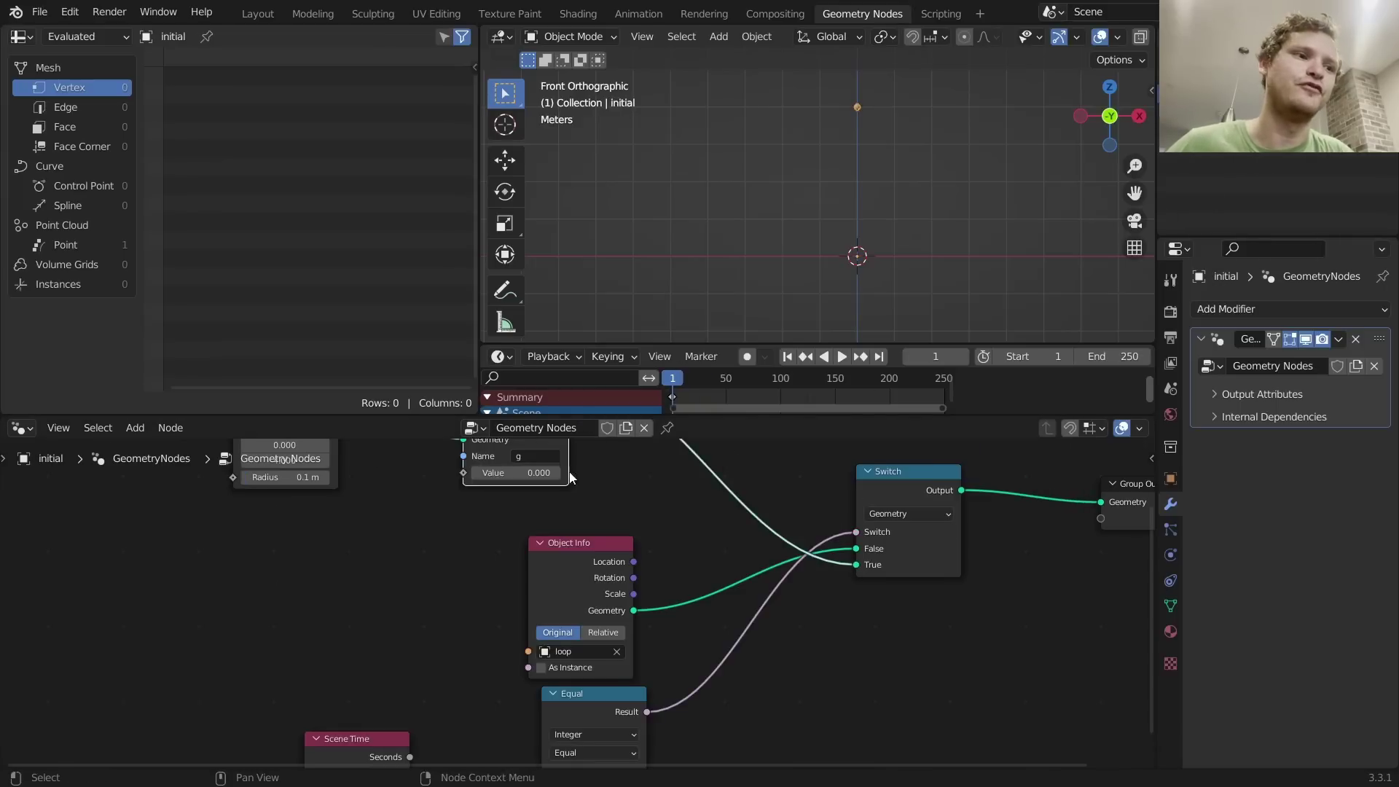
middle_click_drag(555, 487, 587, 528)
scroll(613, 518, "down", 5)
middle_click_drag(614, 600, 652, 506)
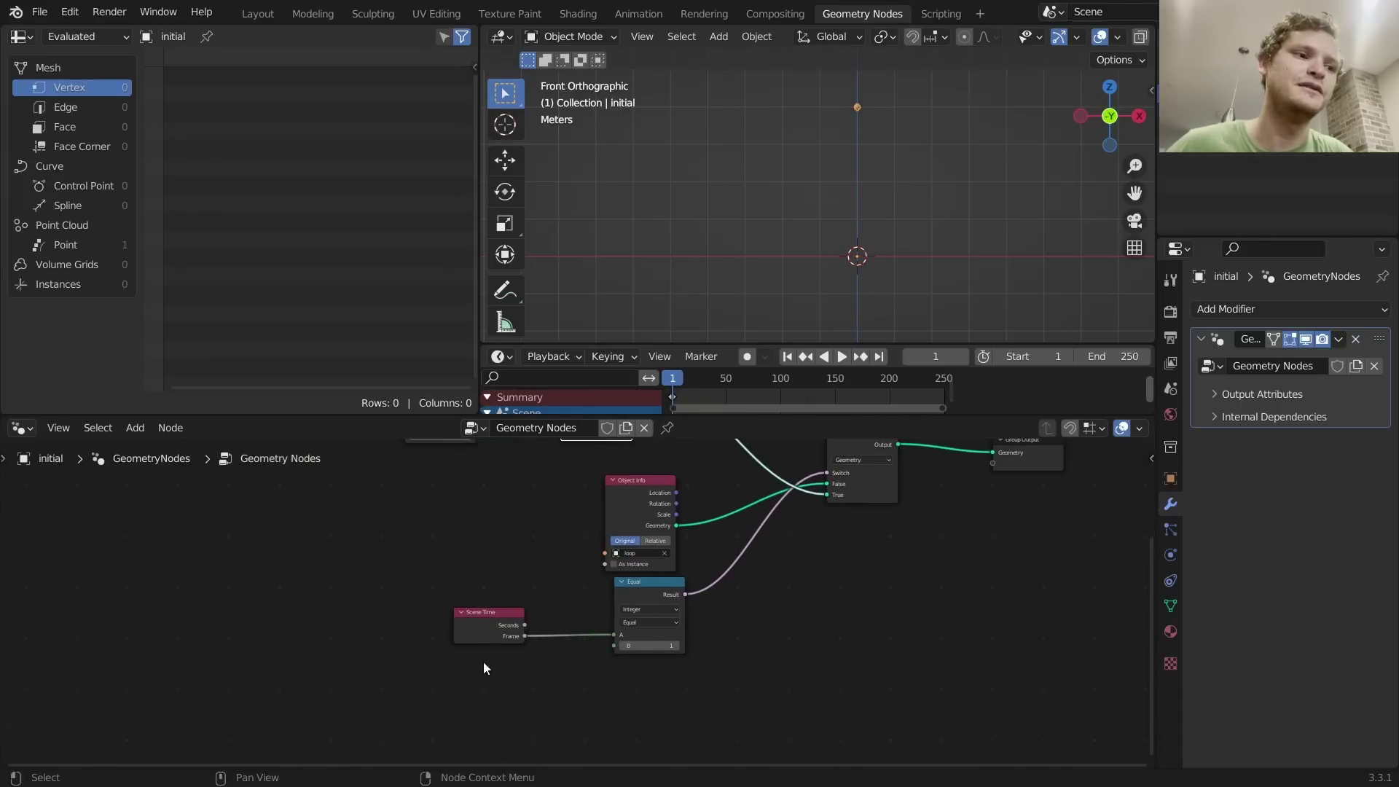
left_click_drag(481, 662, 679, 593)
middle_click_drag(858, 509, 798, 601)
left_click_drag(811, 619, 754, 505)
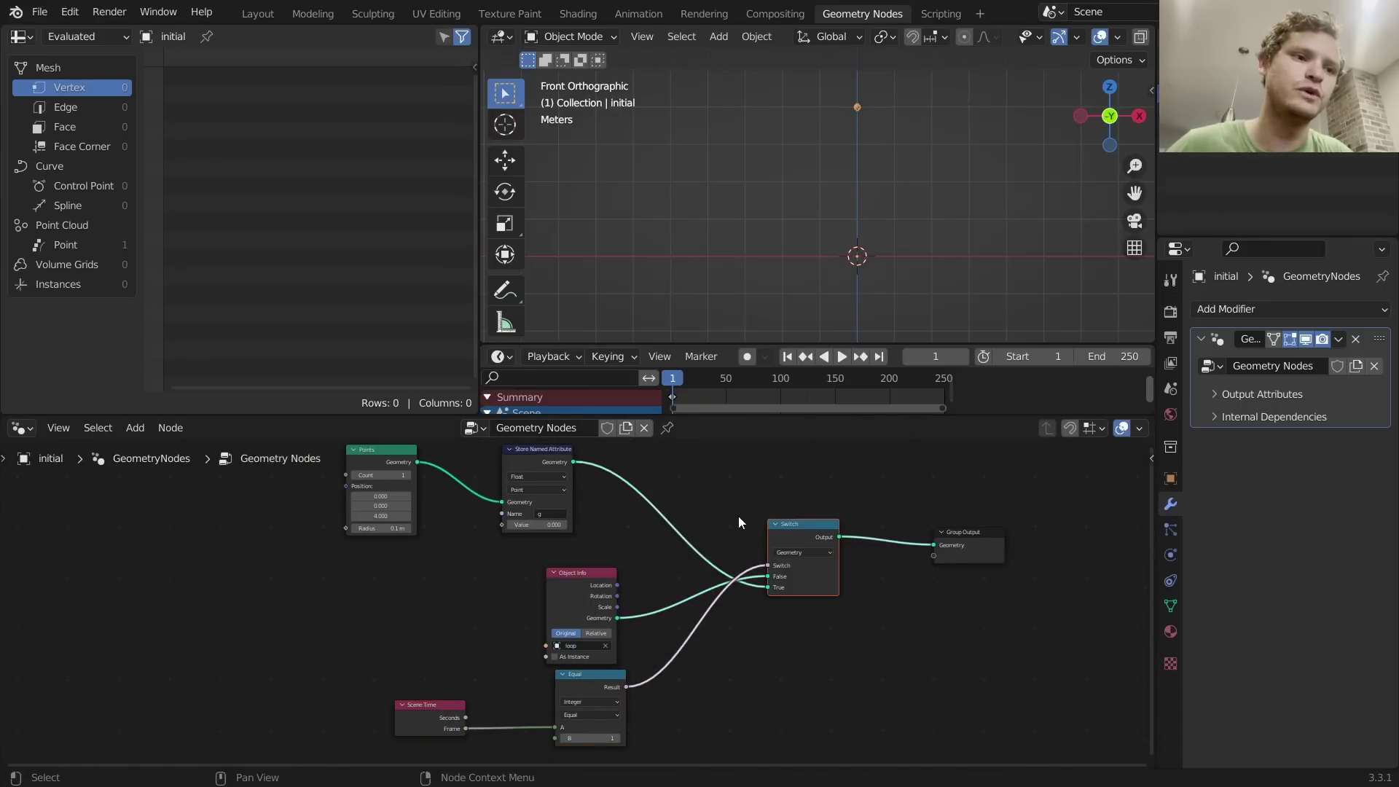
scroll(700, 539, "up", 2)
left_click(414, 486)
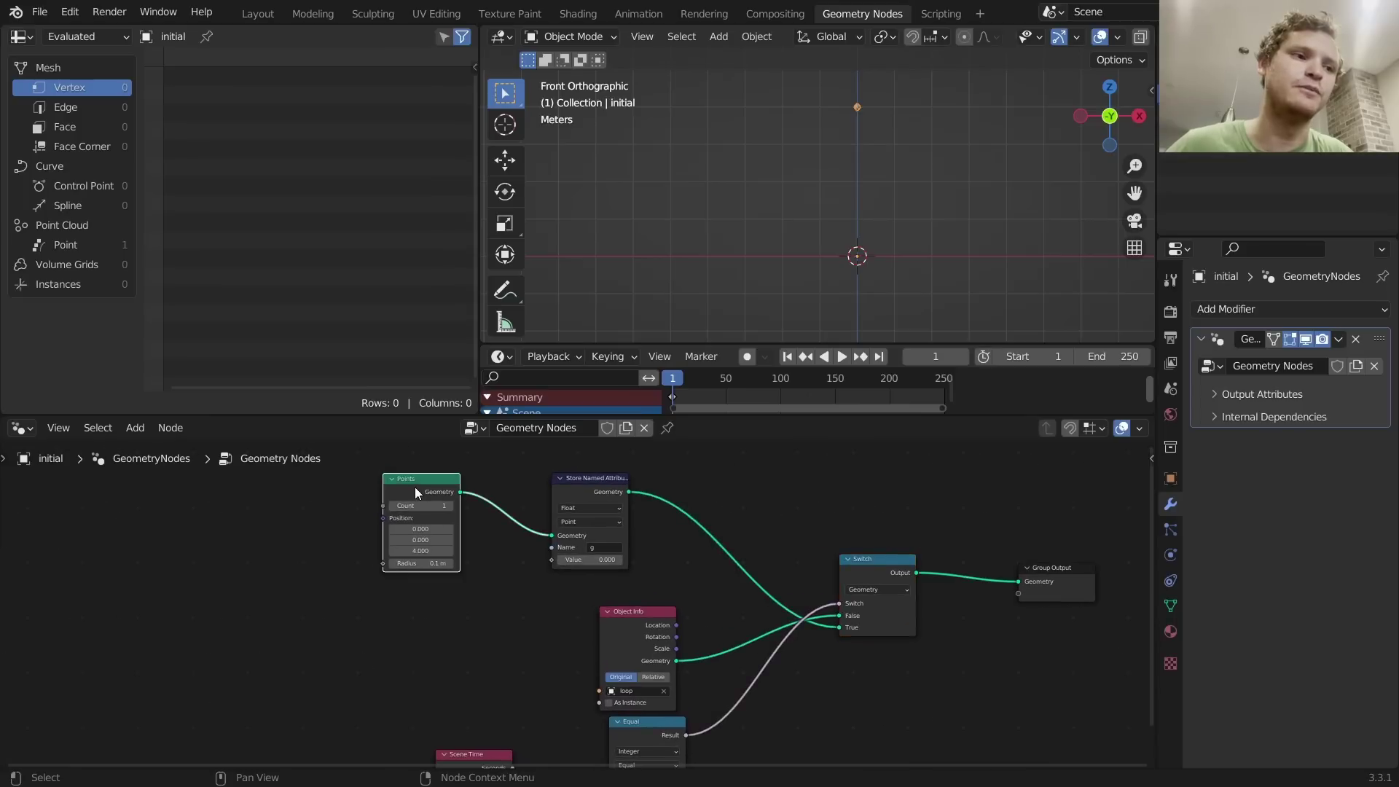
left_click(582, 482)
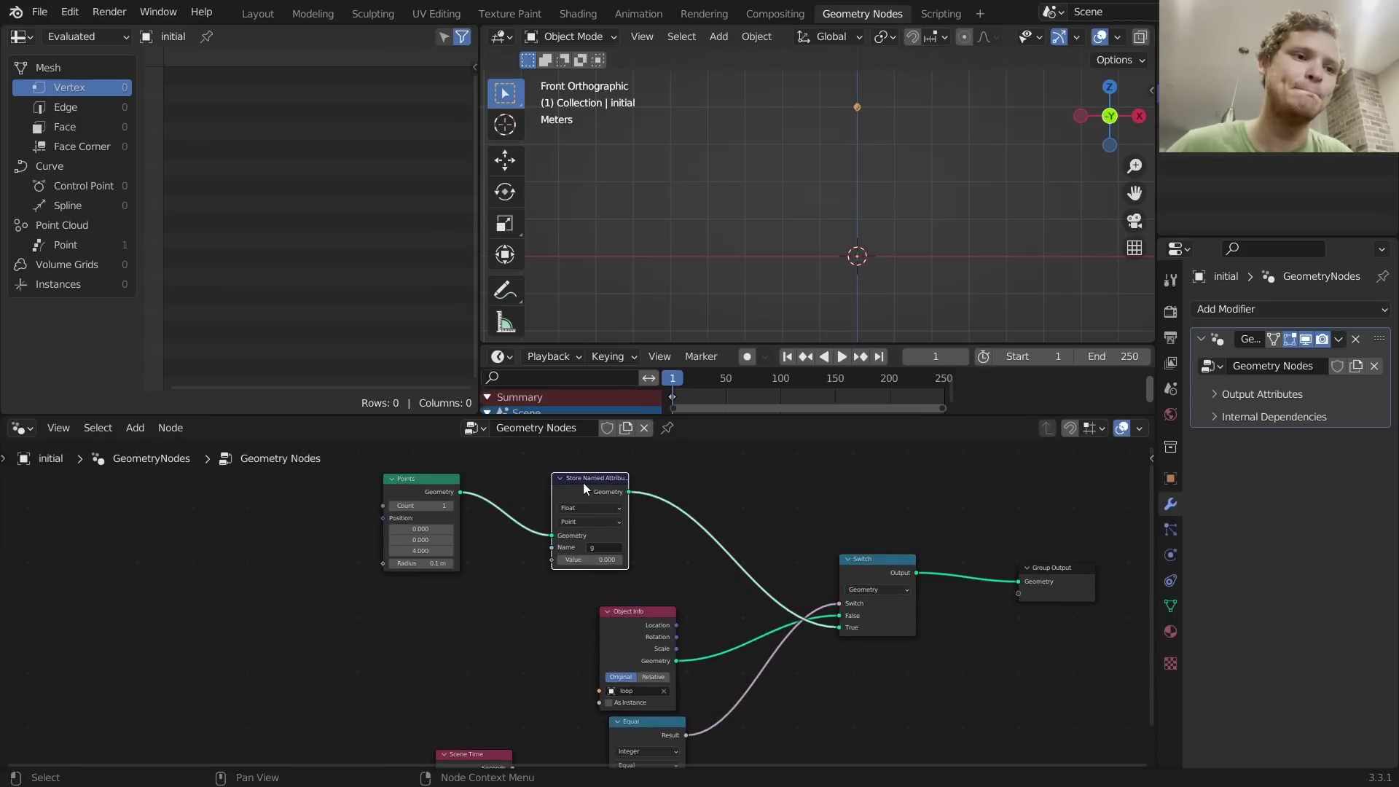
middle_click_drag(611, 550, 533, 455)
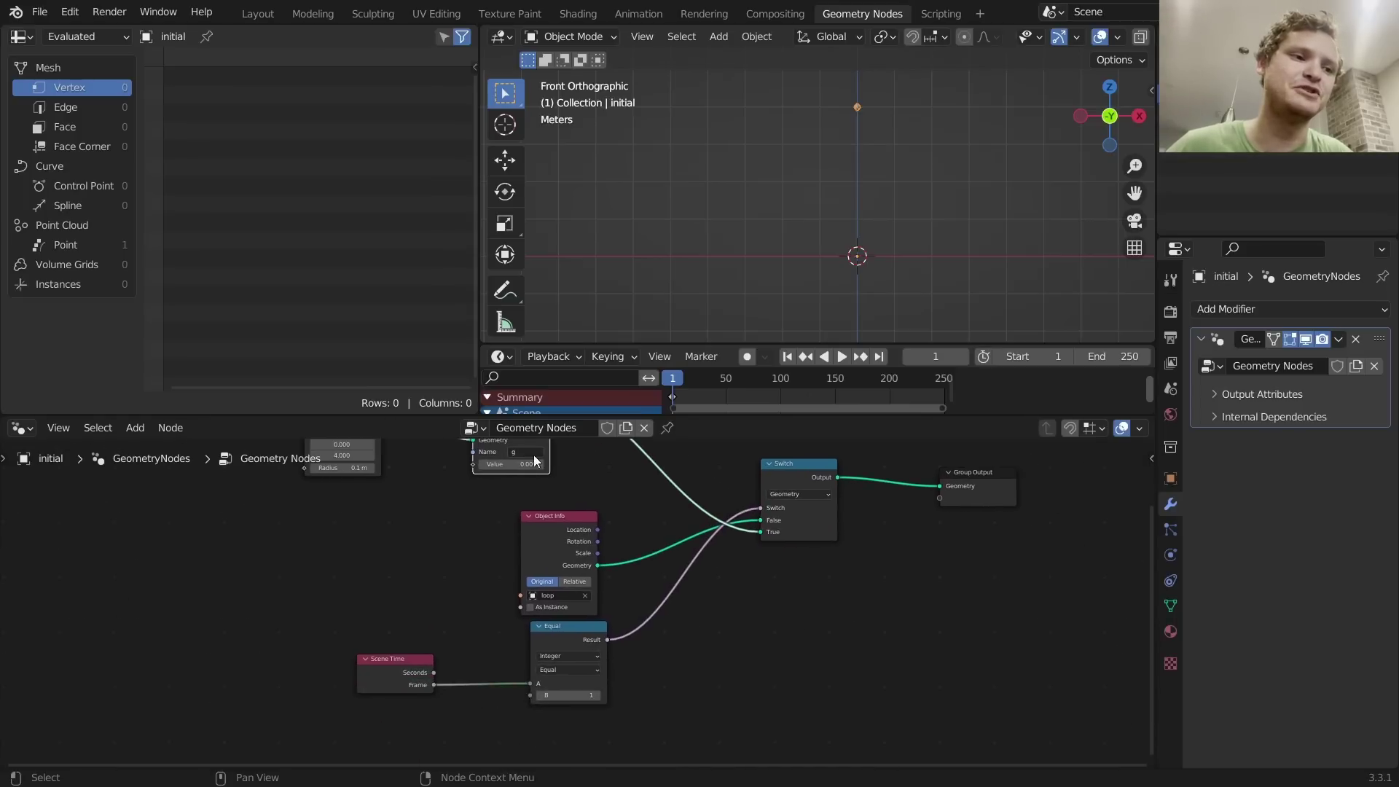
scroll(593, 509, "up", 6)
left_click_drag(312, 676, 615, 715)
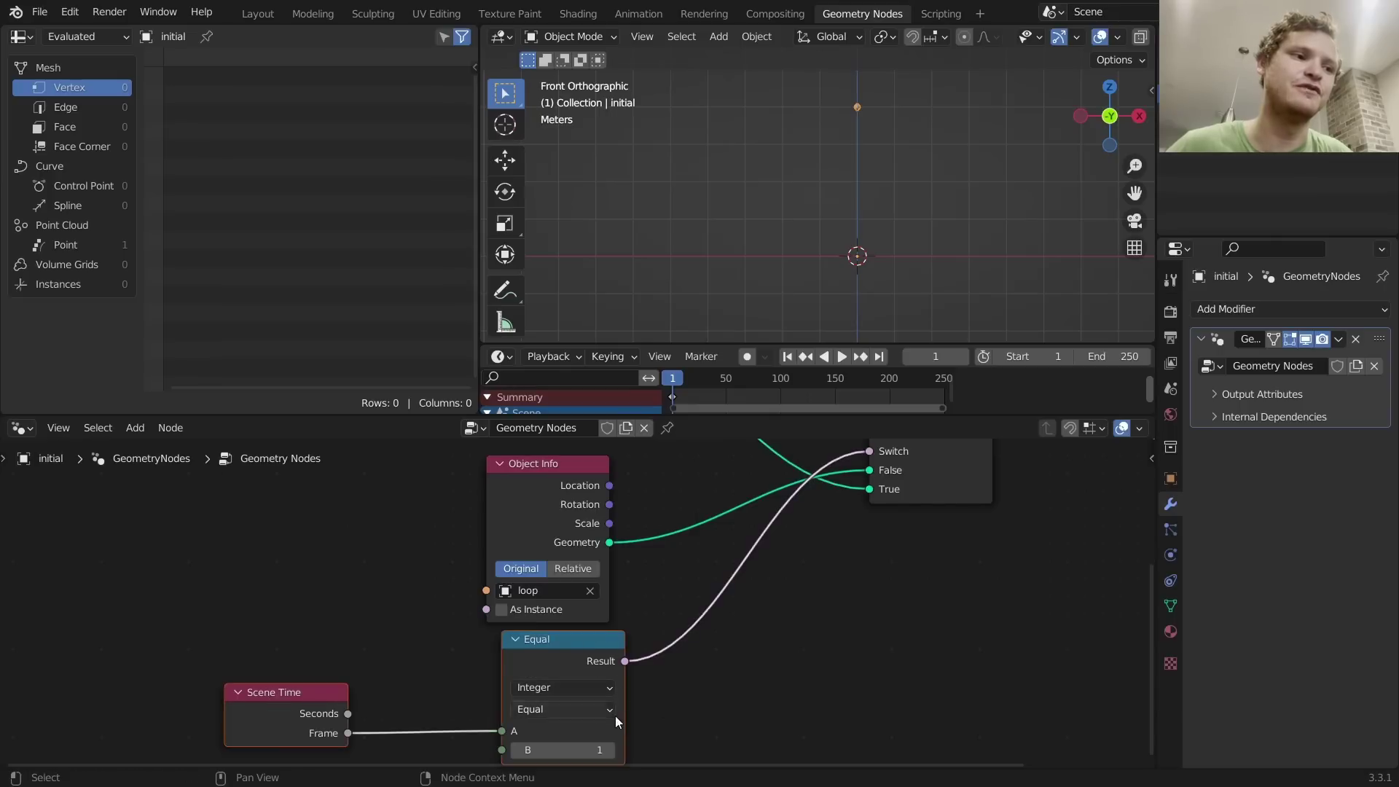
middle_click_drag(695, 529, 526, 646)
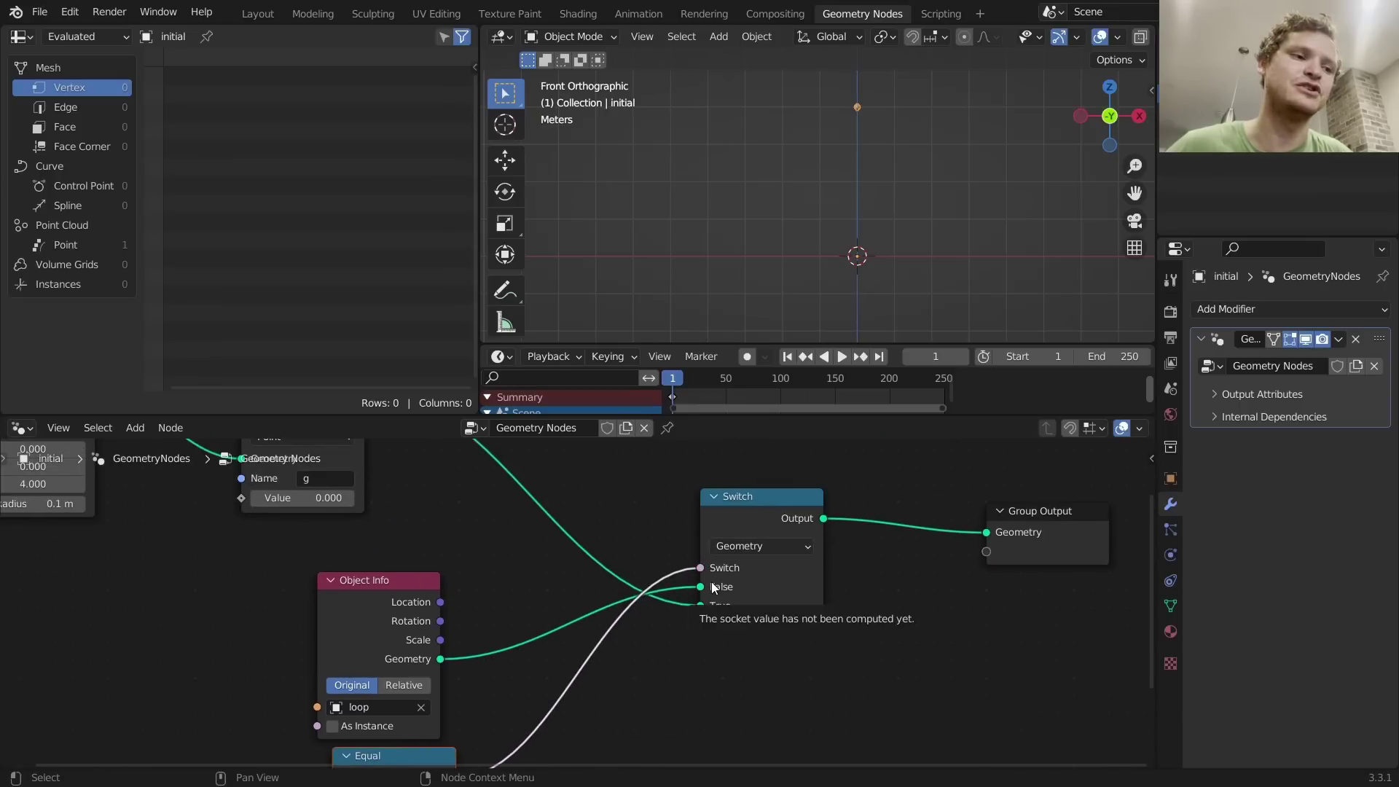
Step: Select the loop object and shift its Scale node slightly farther from the Add node
left_click(1216, 111)
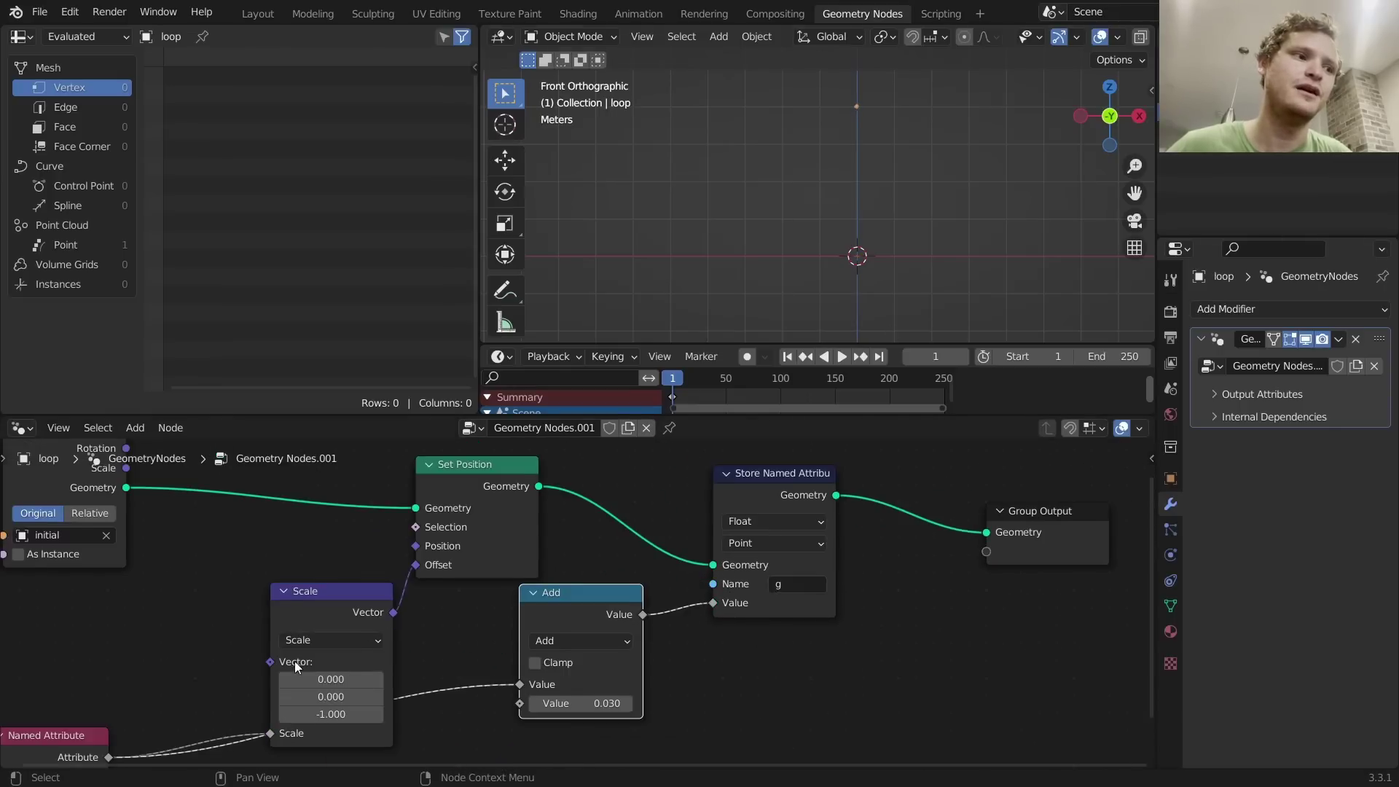
middle_click_drag(317, 649, 436, 574)
scroll(439, 573, "down", 2)
left_click_drag(484, 546, 442, 533)
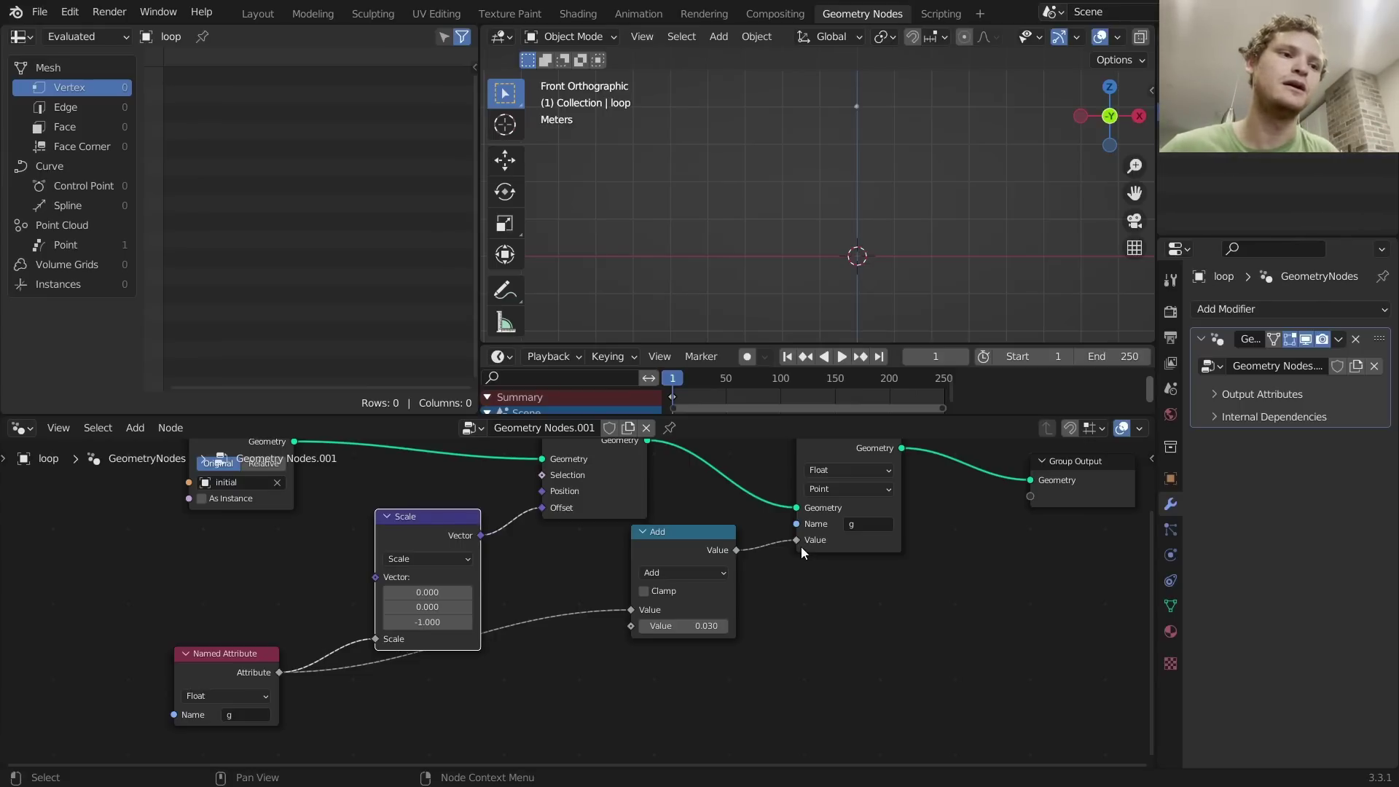
Step: Replay the animation several times from frame 1 to examine the point's accelerating fall
key("space")
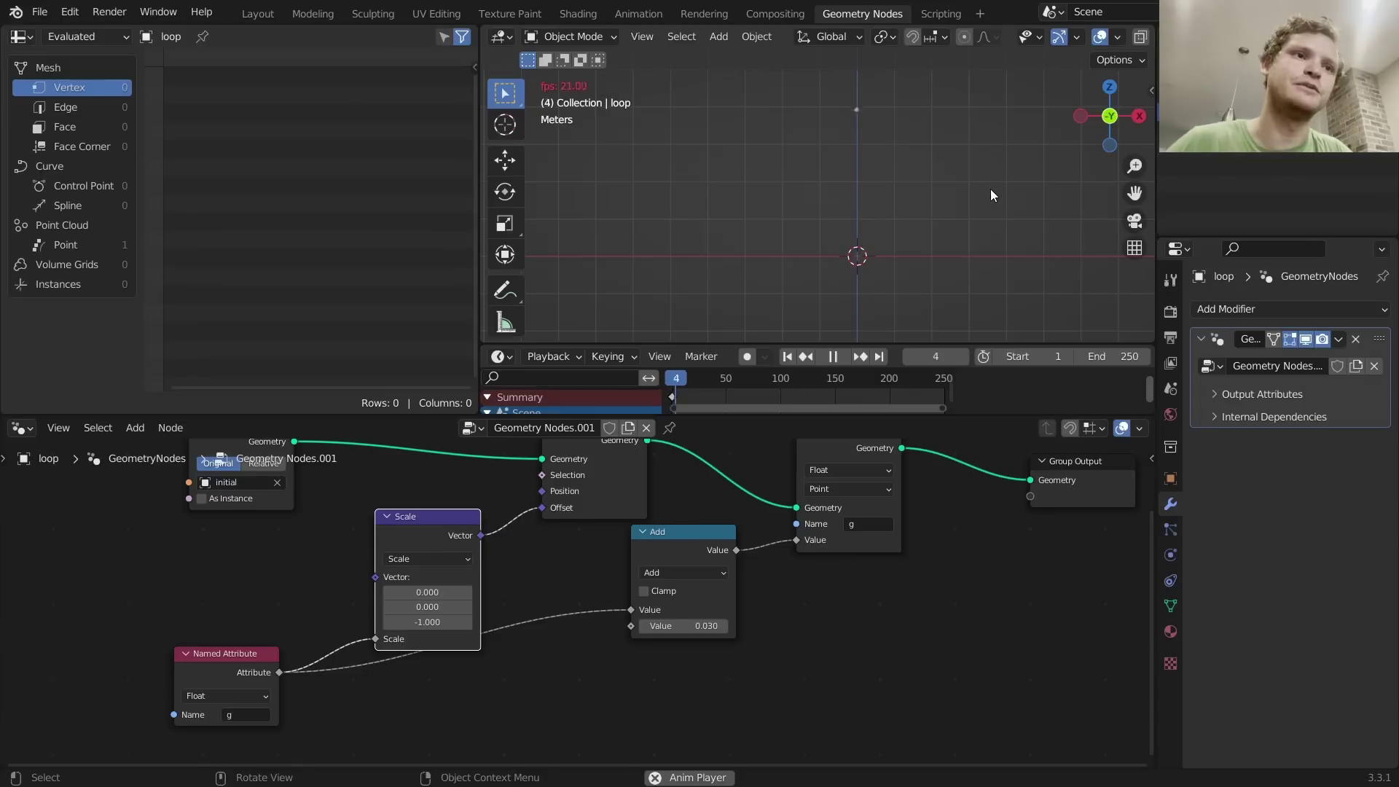
key("space")
key("shift+Left")
key("space")
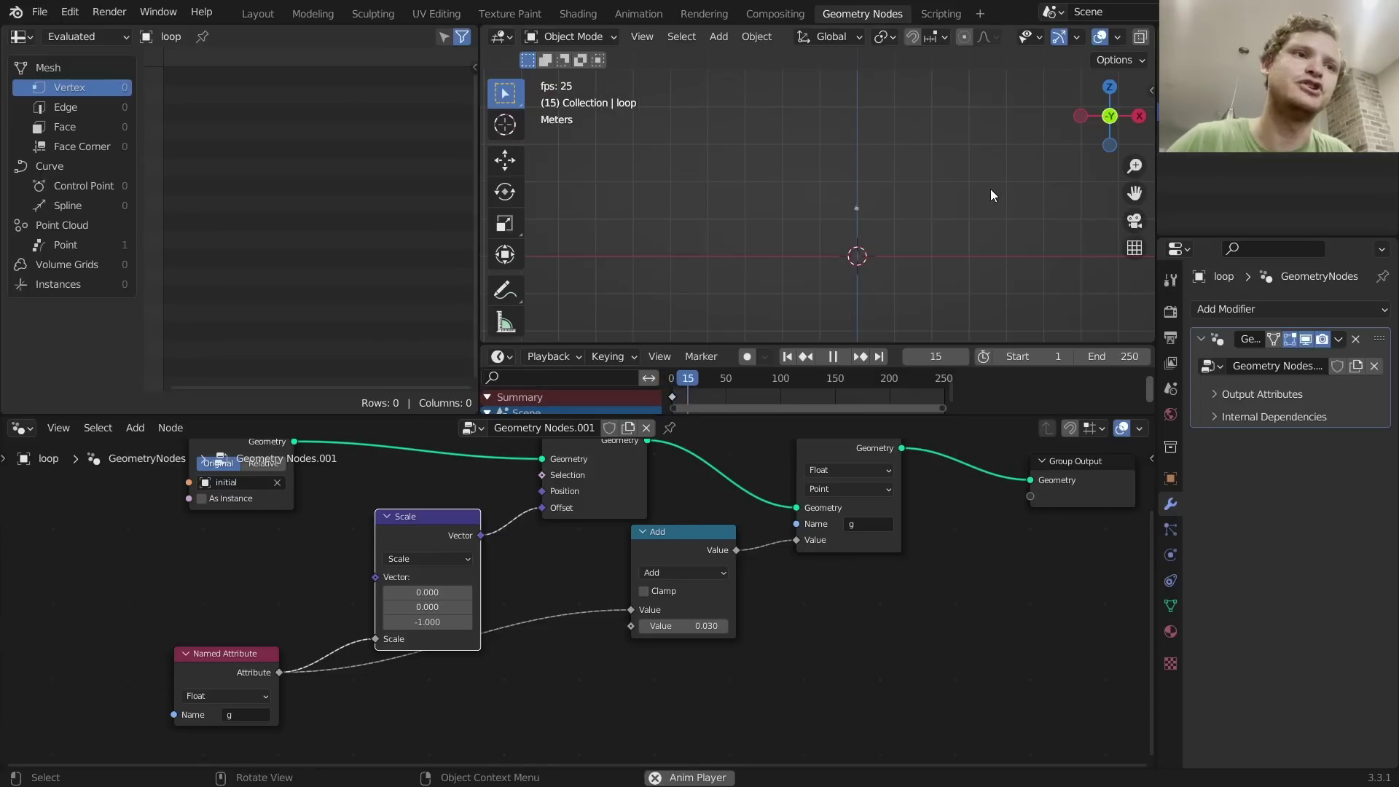
key("space")
key("shift+Left")
key("space")
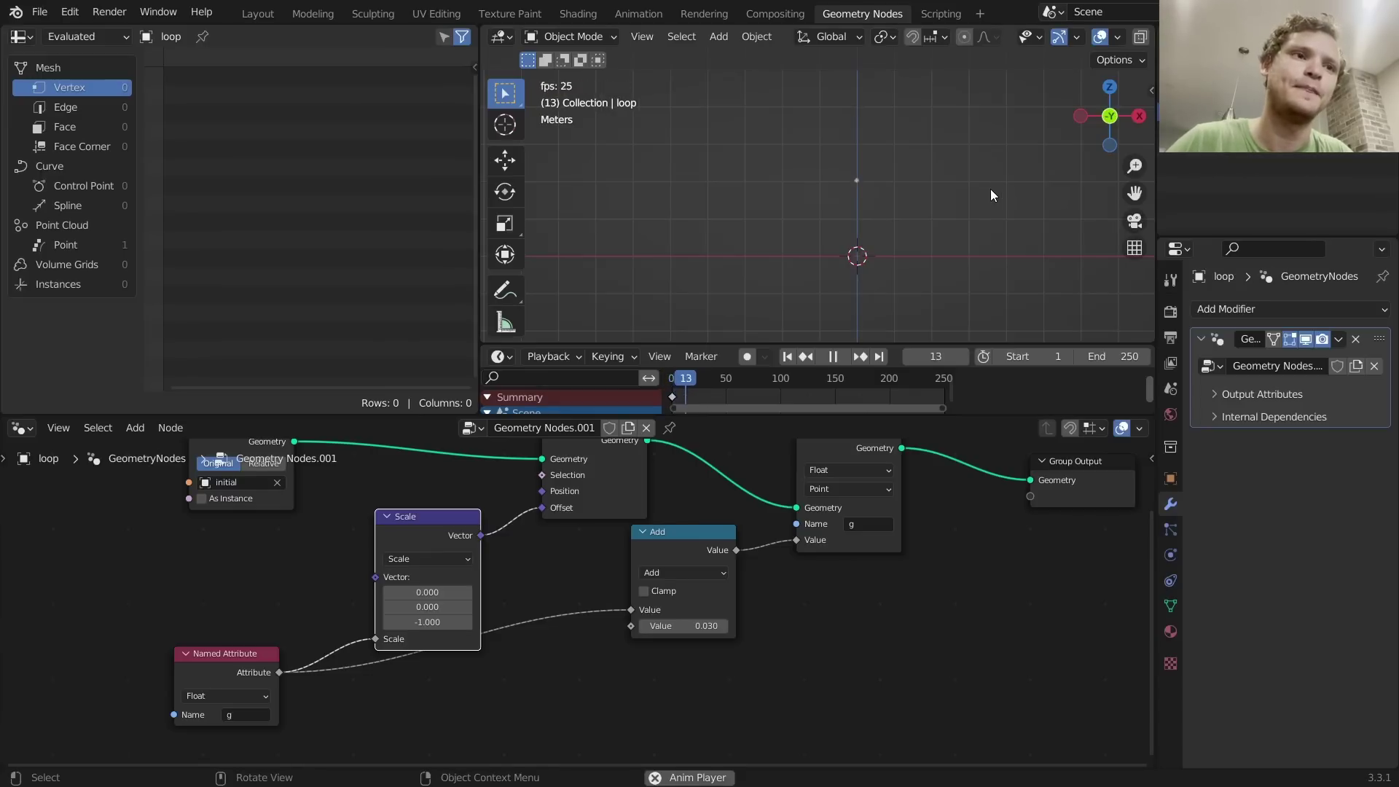
key("space")
key("shift+Left")
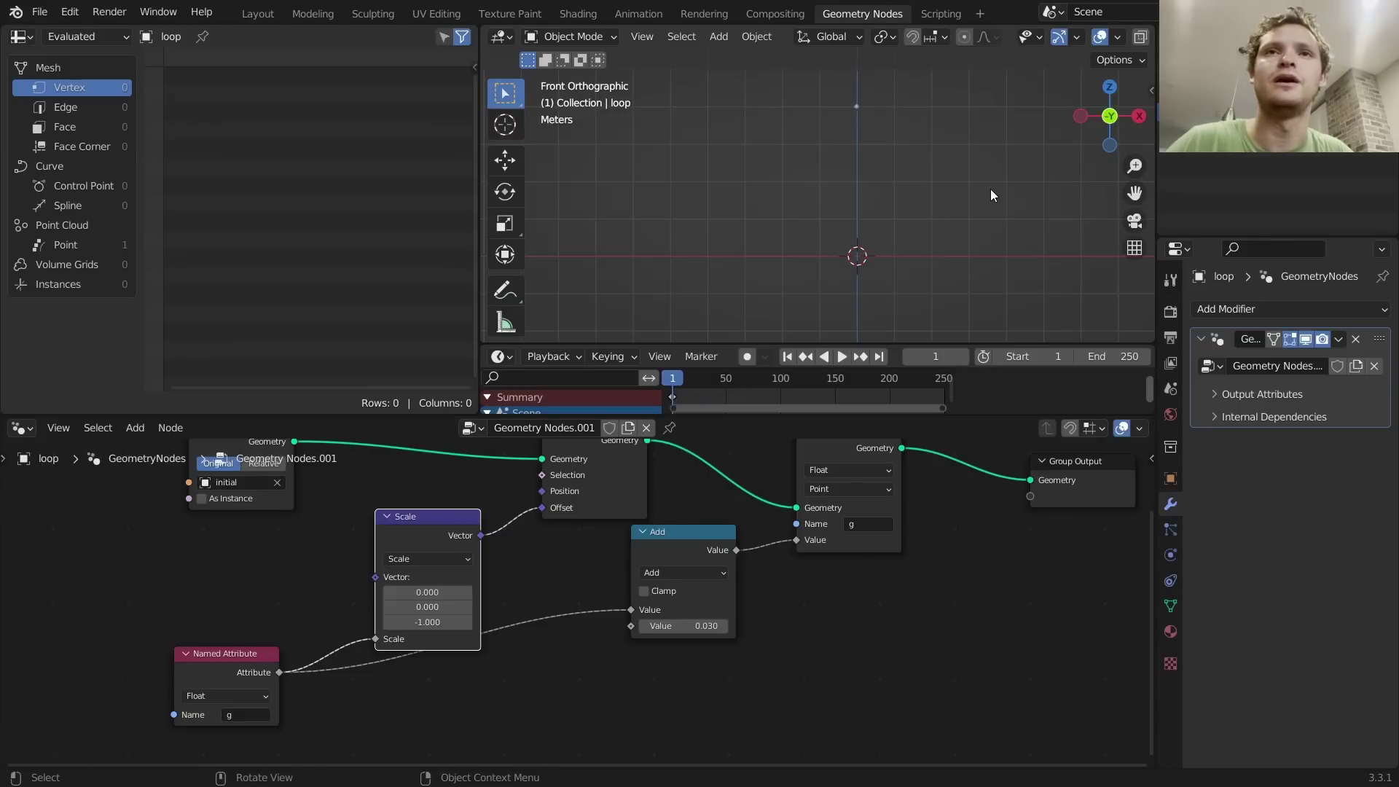
Step: Annotate a rough horizontal ground line near the origin in the front view and erase the annotation strokes
middle_click_drag(978, 503, 893, 548)
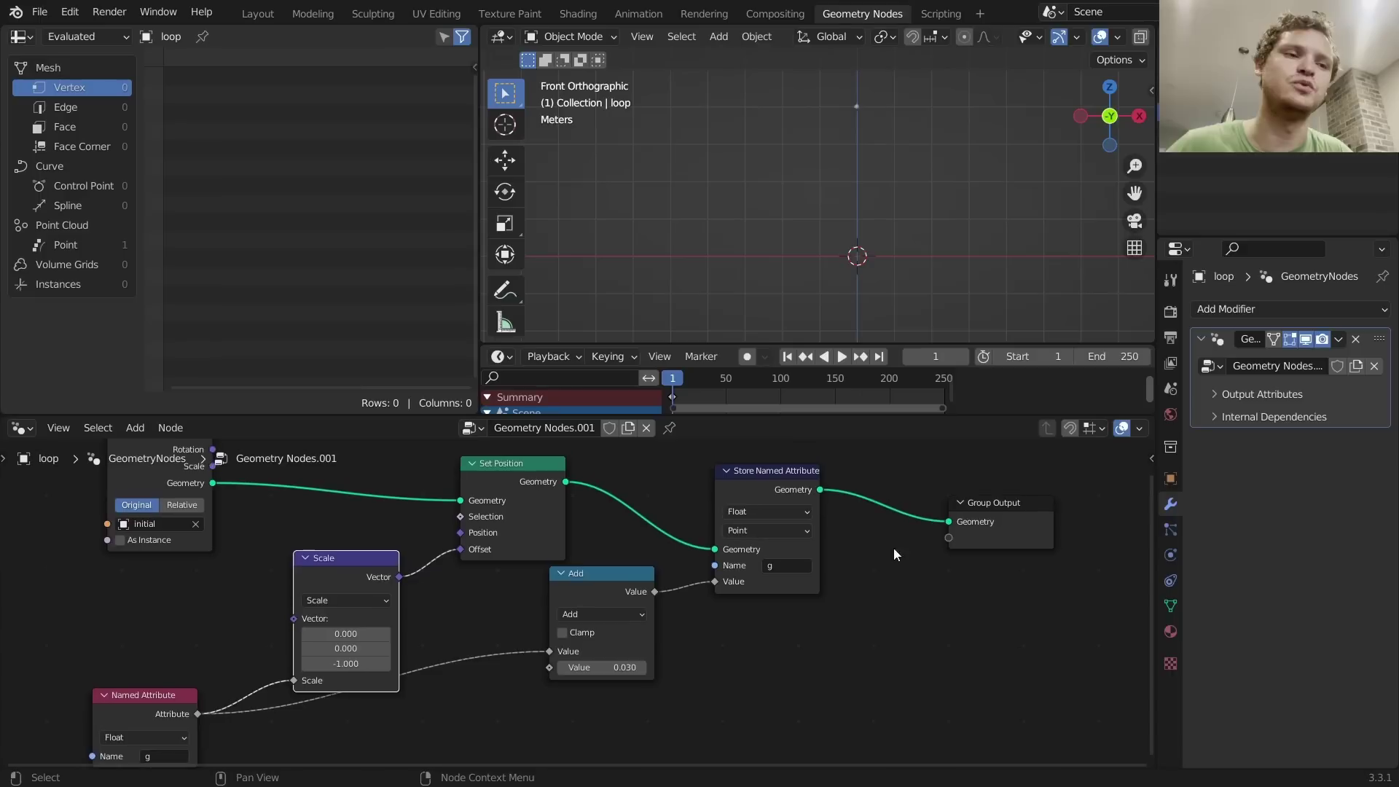
mouse_move(759, 251)
left_mouse_down()
mouse_move(1004, 243)
mouse_move(817, 239)
left_mouse_up()
left_click_drag(731, 240, 964, 244)
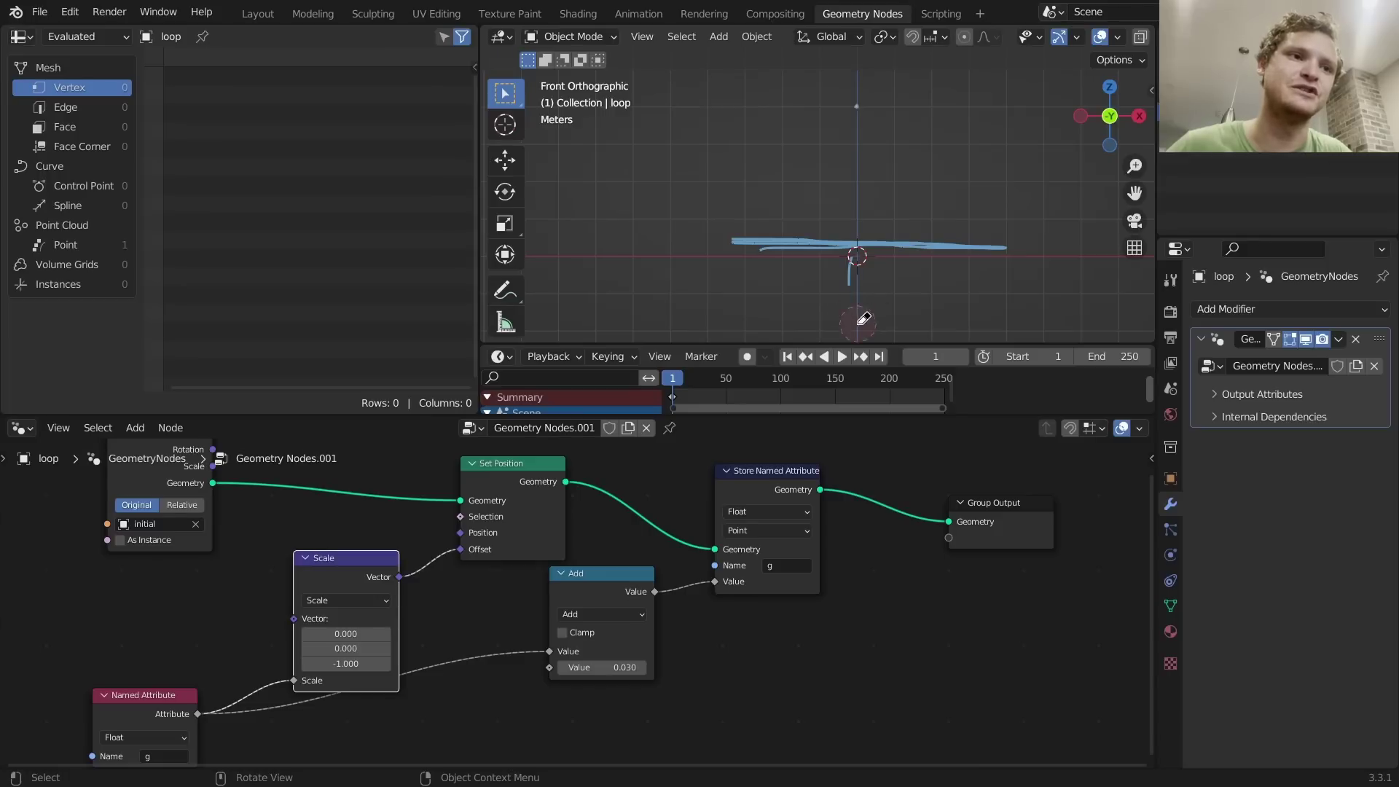
mouse_move(864, 318)
left_mouse_down("ctrl")
mouse_move(844, 253)
mouse_move(720, 244)
mouse_move(736, 251)
left_mouse_up("ctrl")
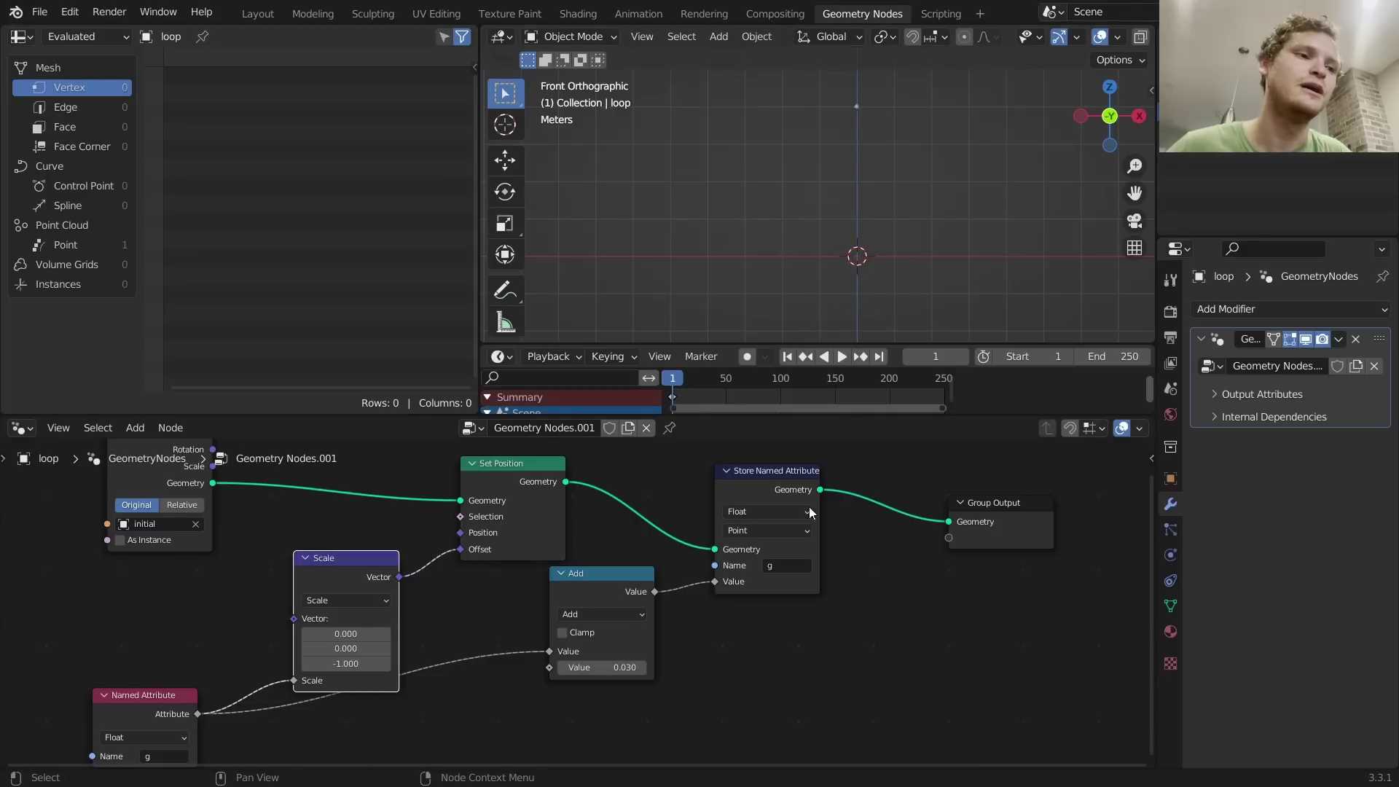
Step: Move the Add node beneath Store Named Attribute and the Named Attribute node farther from Scale, and select the Object Info node
scroll(808, 513, "down", 2)
left_click_drag(663, 568, 723, 612)
middle_click_drag(416, 594, 612, 531)
left_click_drag(487, 606, 309, 620)
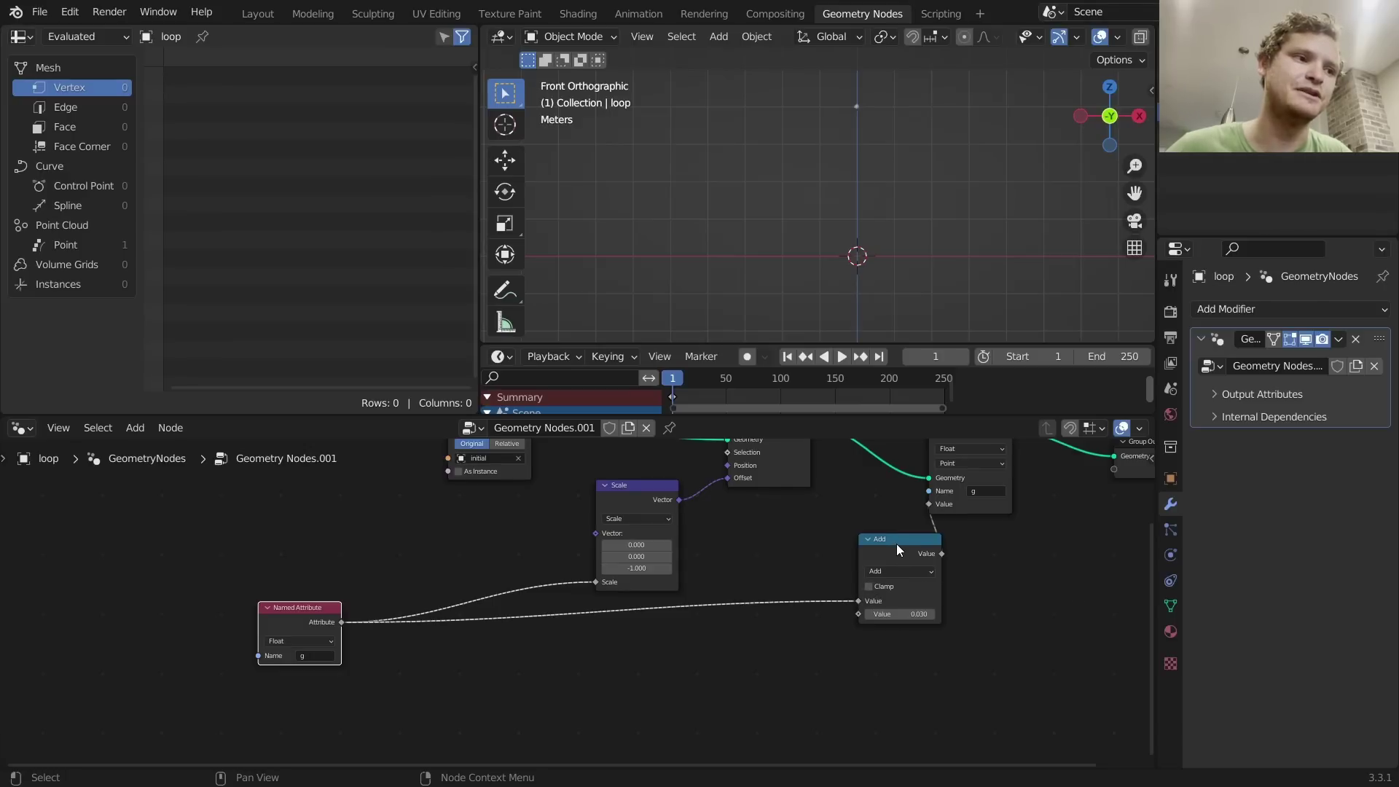
middle_click_drag(461, 535, 531, 589)
left_click_drag(497, 564, 562, 498)
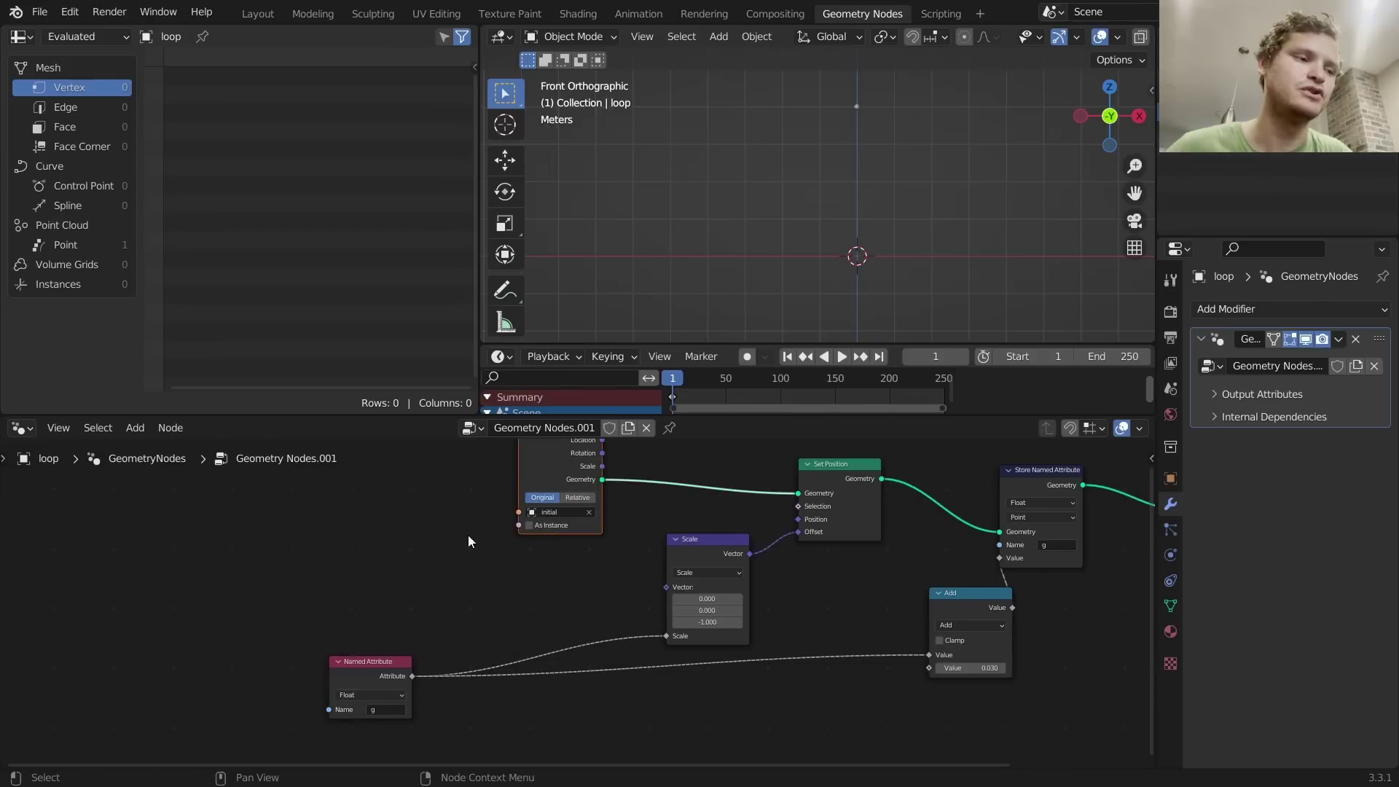
Step: Add a Position node to the loop object's node tree, in the free space above Named Attribute
key("shift+a")
left_click(402, 394)
type("po")
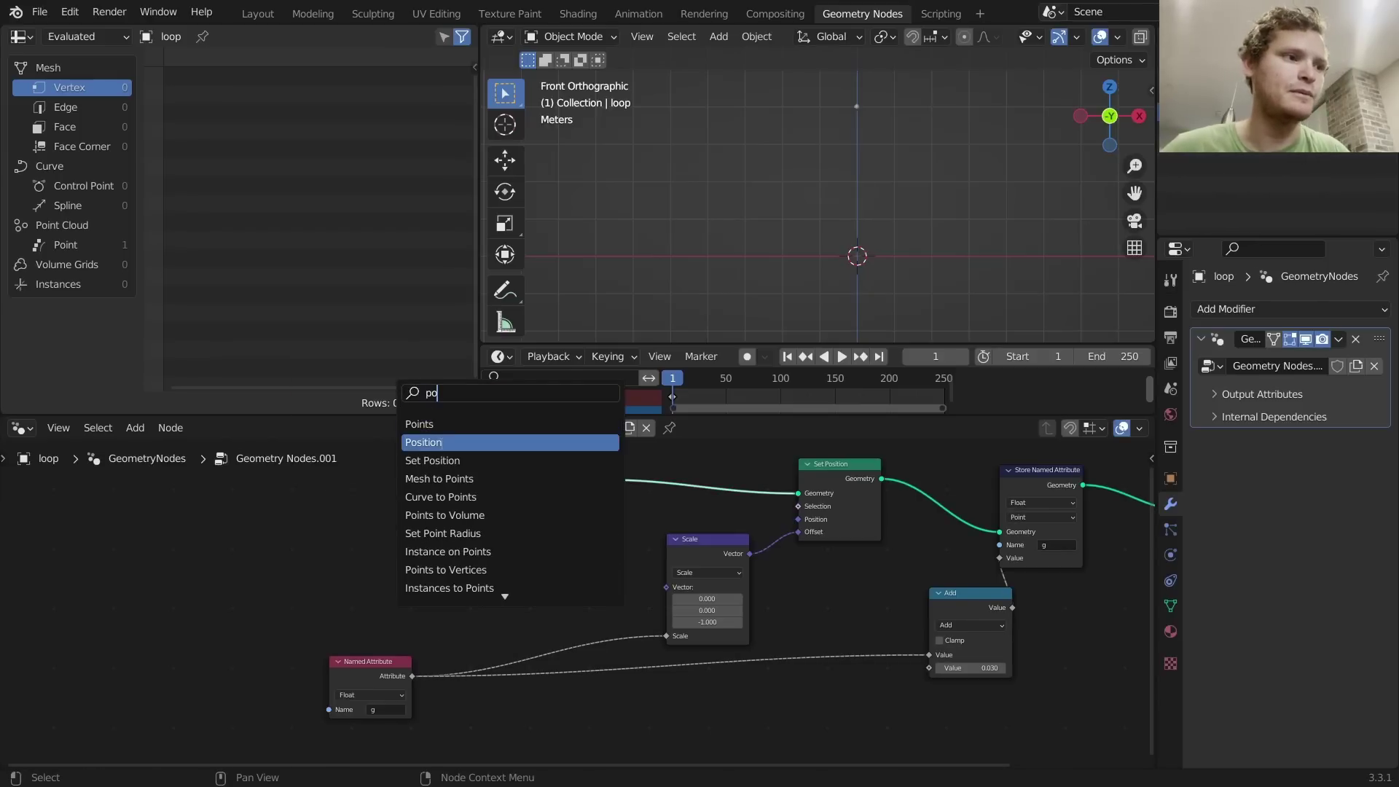
key("Return")
left_click(280, 609)
Step: Add a Separate XYZ node beside the Position node and feed the Position output into its Vector input
key("shift+a")
type("se")
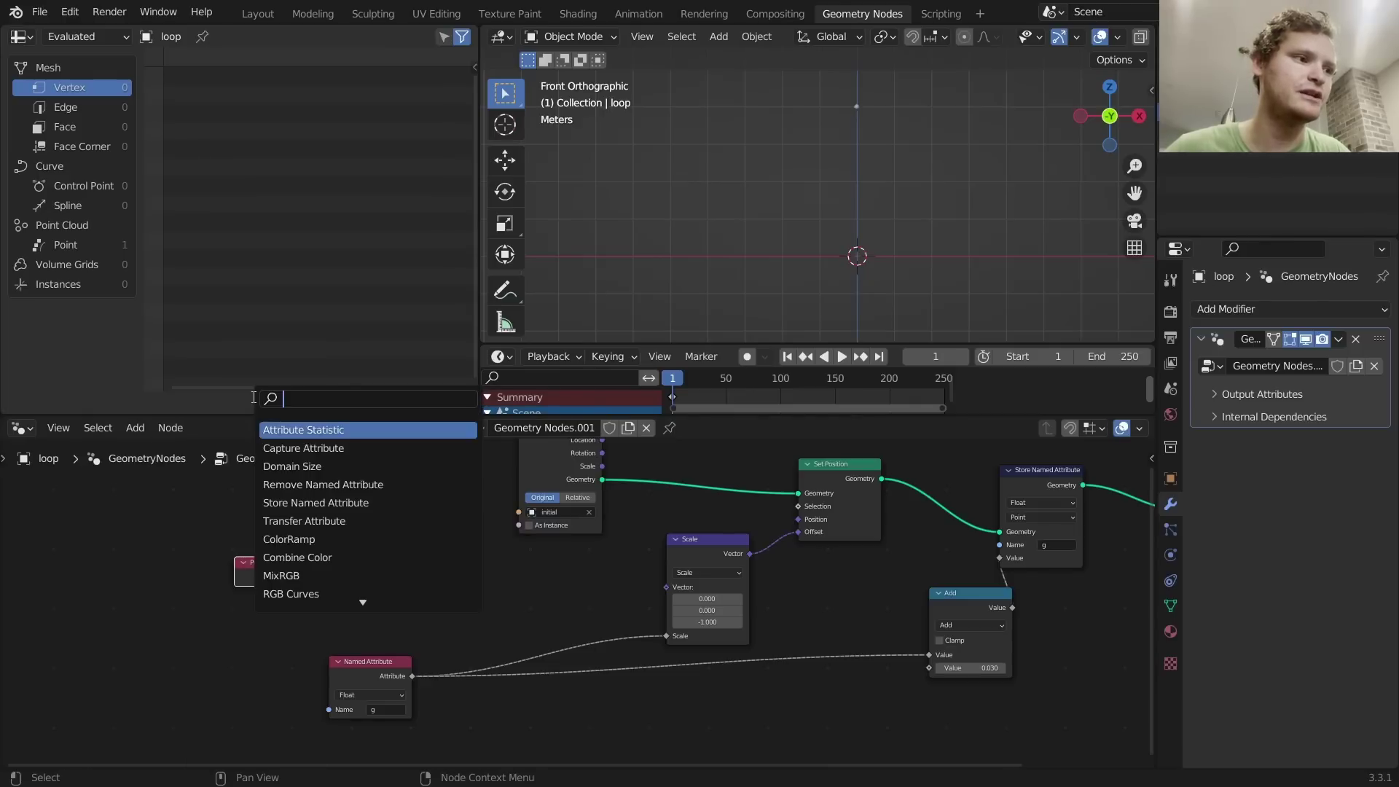
key("Down")
key("Down")
key("Down")
key("Return")
left_click(429, 604)
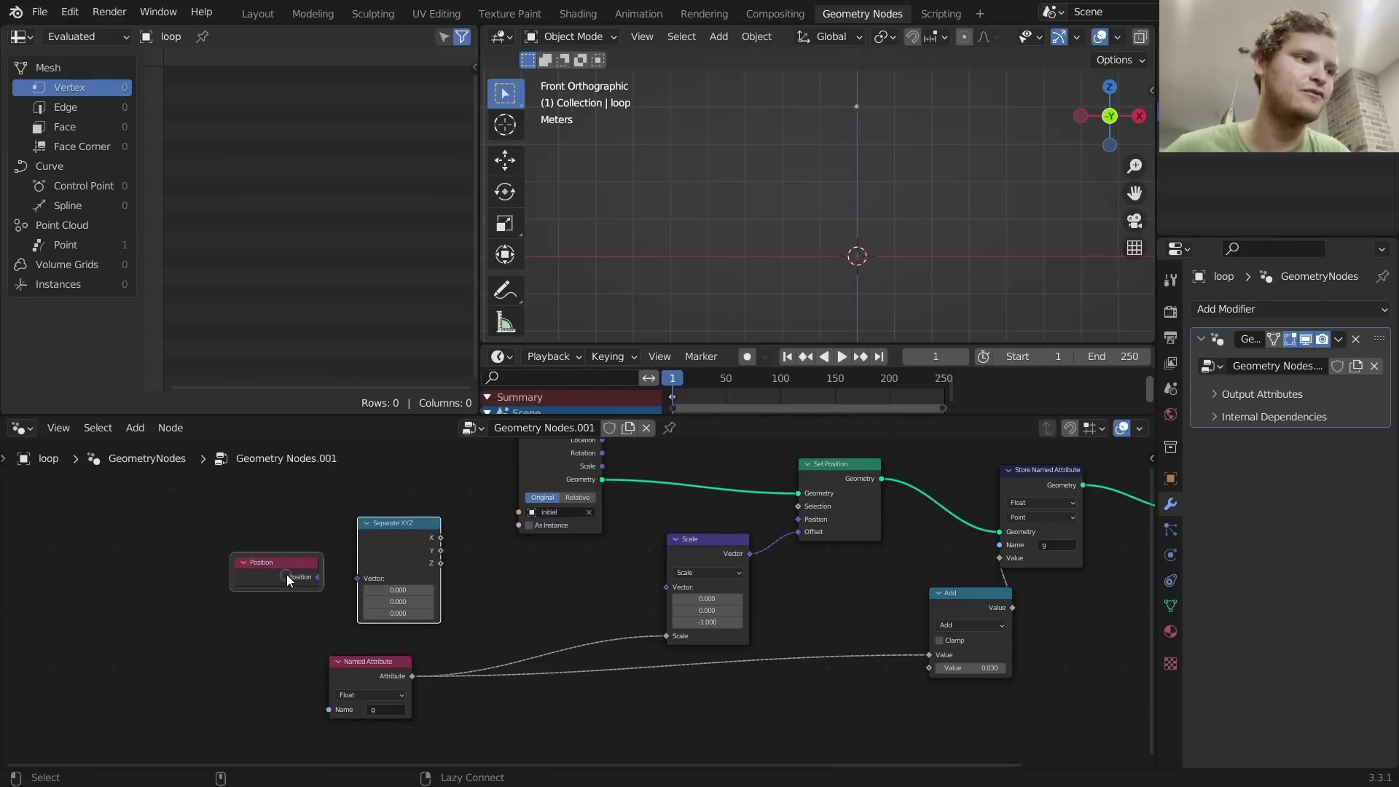
left_click_drag(318, 577, 357, 578)
Step: Annotate the area below the ground line in the front view and erase the strokes
mouse_move(836, 267)
left_mouse_down()
mouse_move(737, 295)
mouse_move(780, 285)
left_mouse_up()
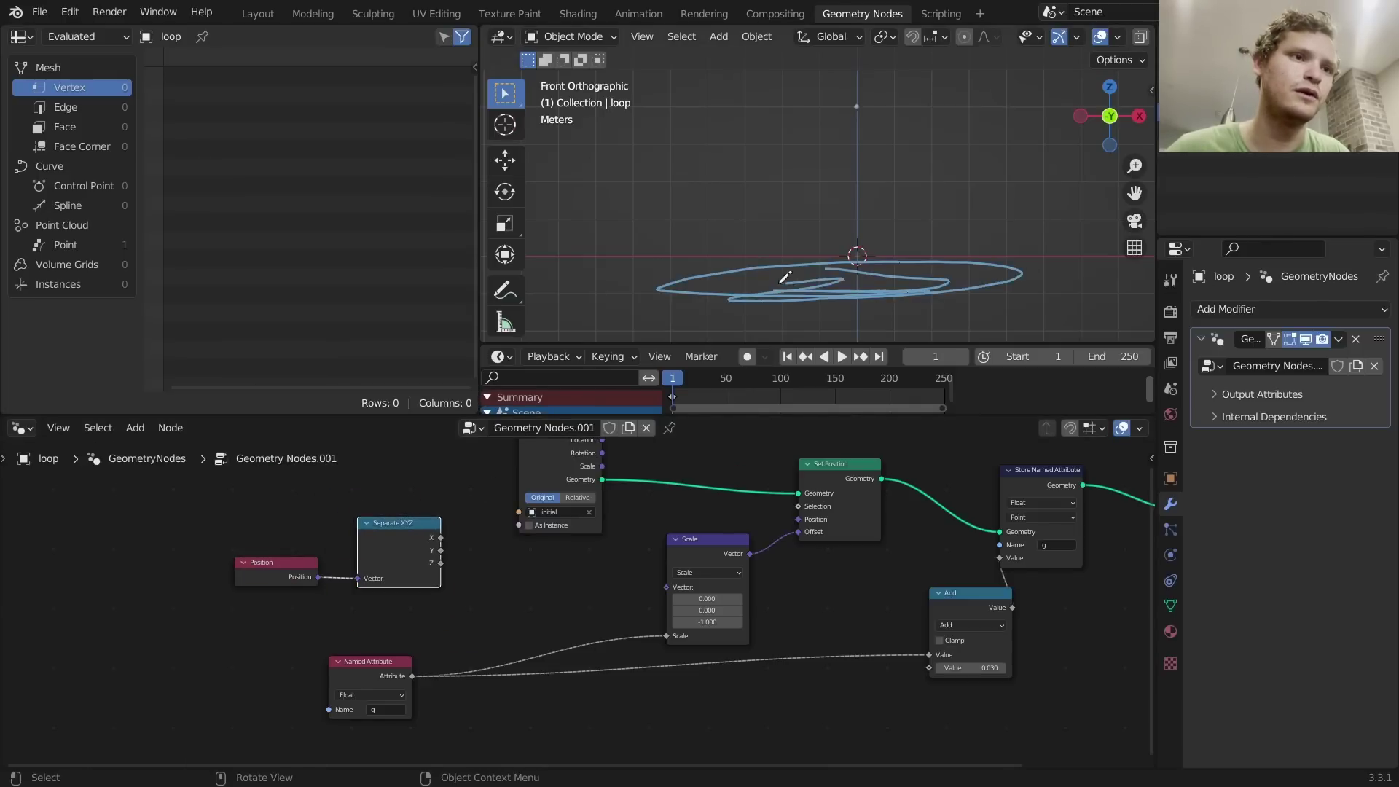
mouse_move(1093, 297)
right_mouse_down()
mouse_move(930, 273)
mouse_move(936, 285)
right_mouse_up()
Step: Add a Math node set to Less Than, fed by Separate XYZ's Z output, and shift the position-check nodes away from Object Info
left_click_drag(378, 555, 368, 562)
key("shift+a")
left_click(348, 391)
type("math")
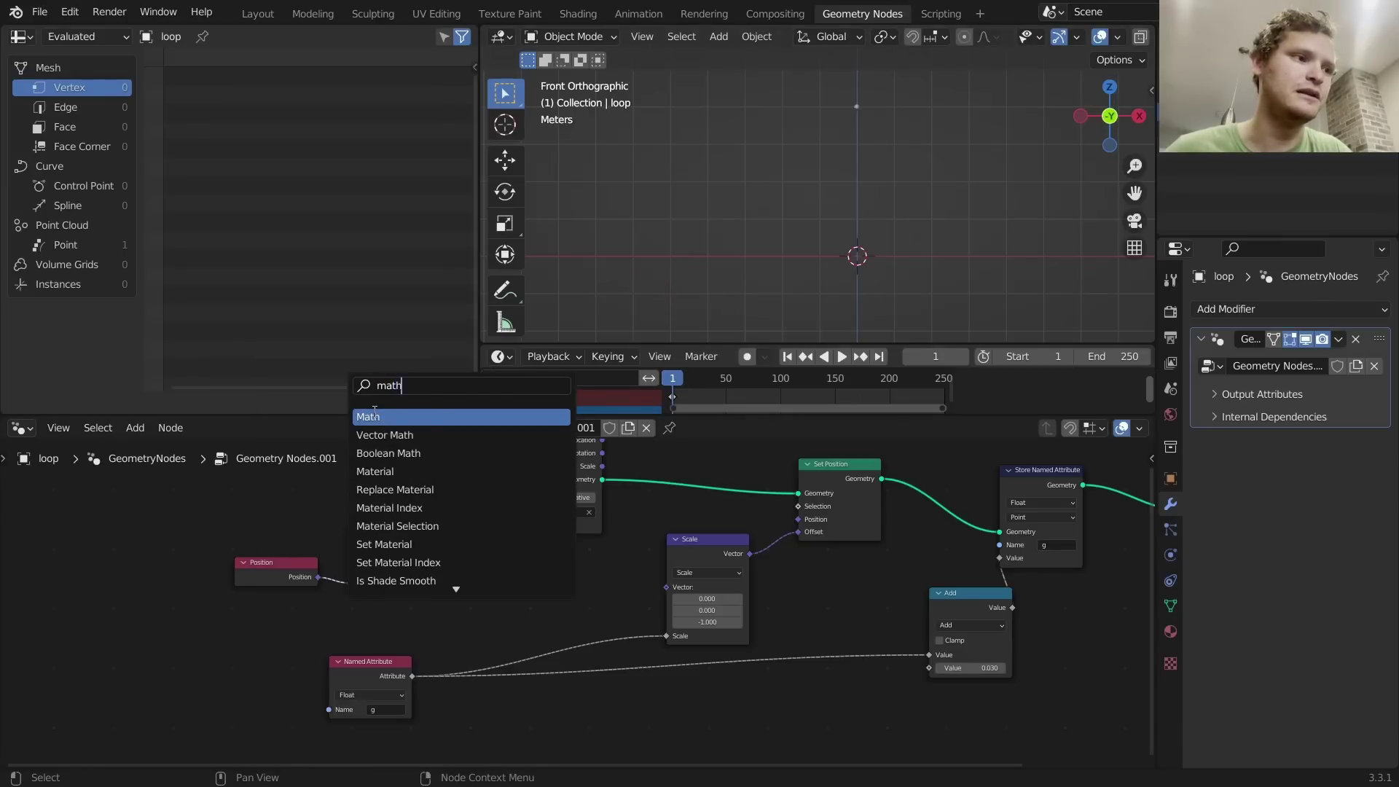
key("Return")
left_click(473, 549)
left_click_drag(432, 568, 445, 588)
left_click(465, 562)
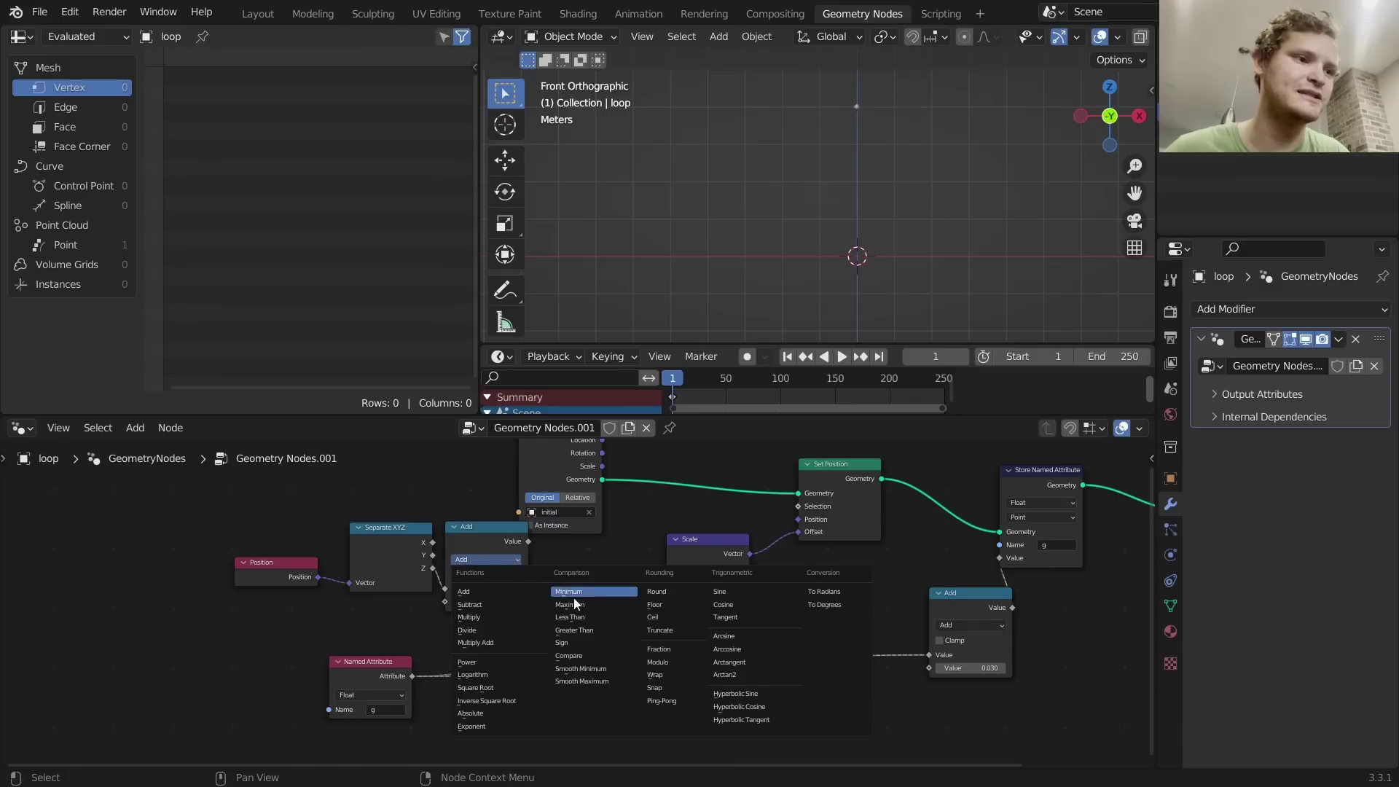
left_click(604, 612)
left_click_drag(277, 608, 312, 557)
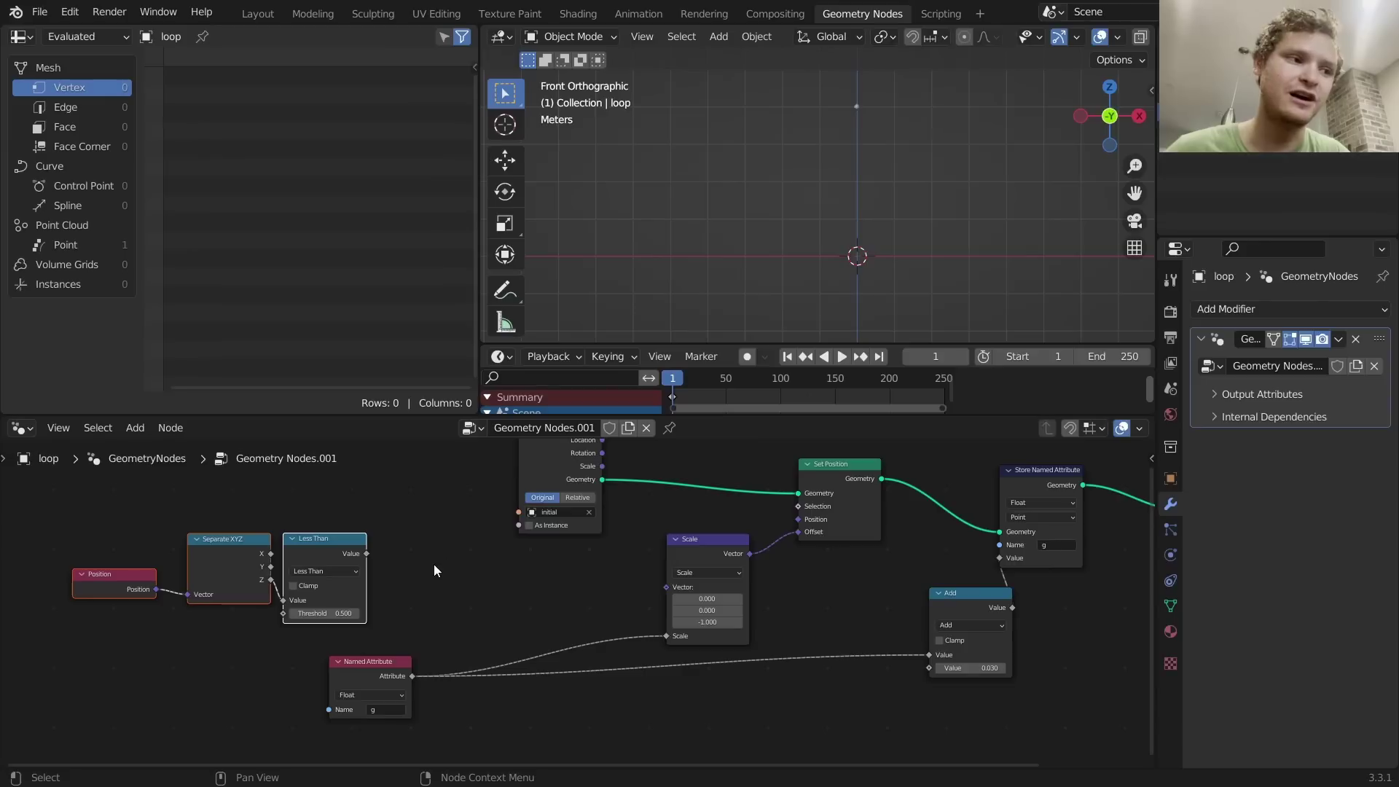
Step: Add a MixRGB node, link the Less Than result to its Fac input, and space it away from Less Than
key("shift+a")
left_click(375, 397)
type("mi")
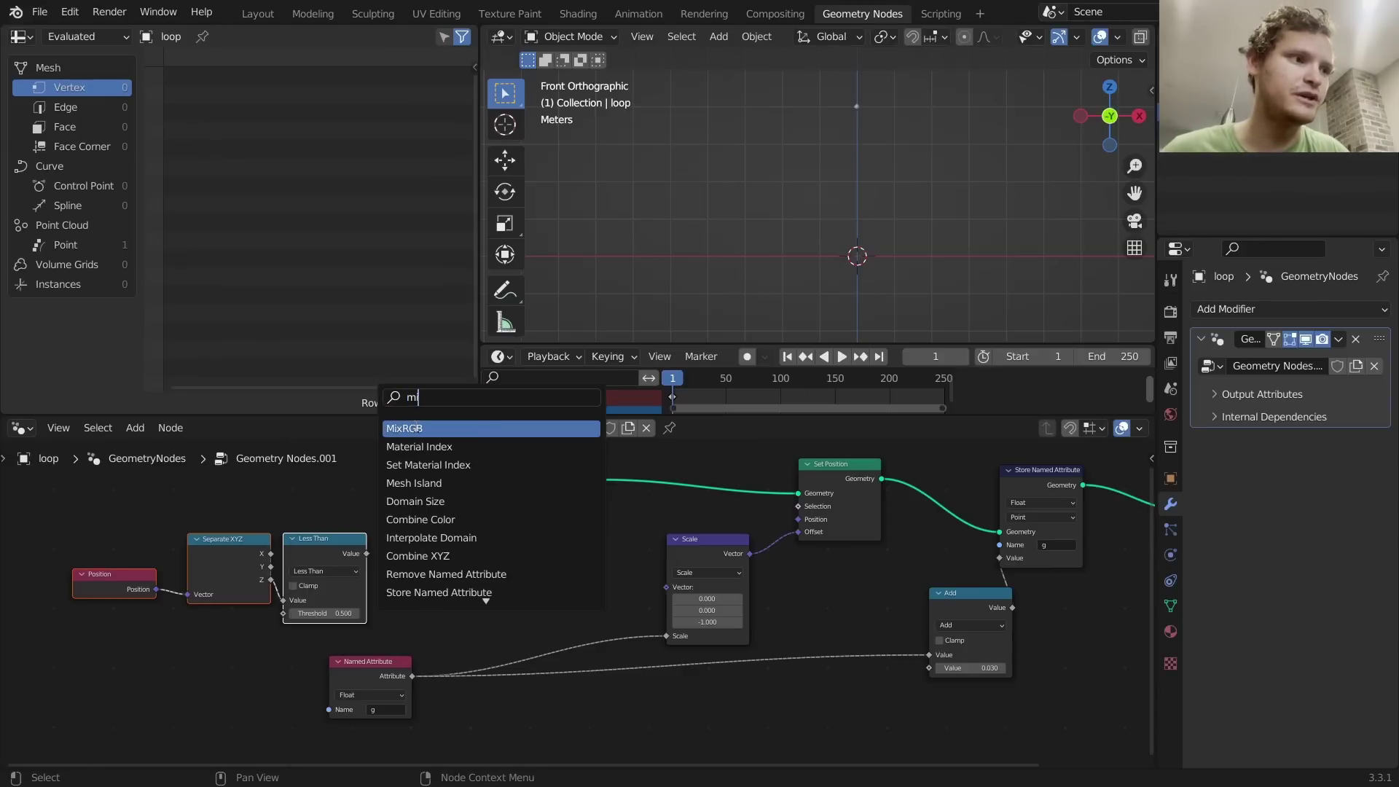
left_click(416, 430)
left_click(403, 551)
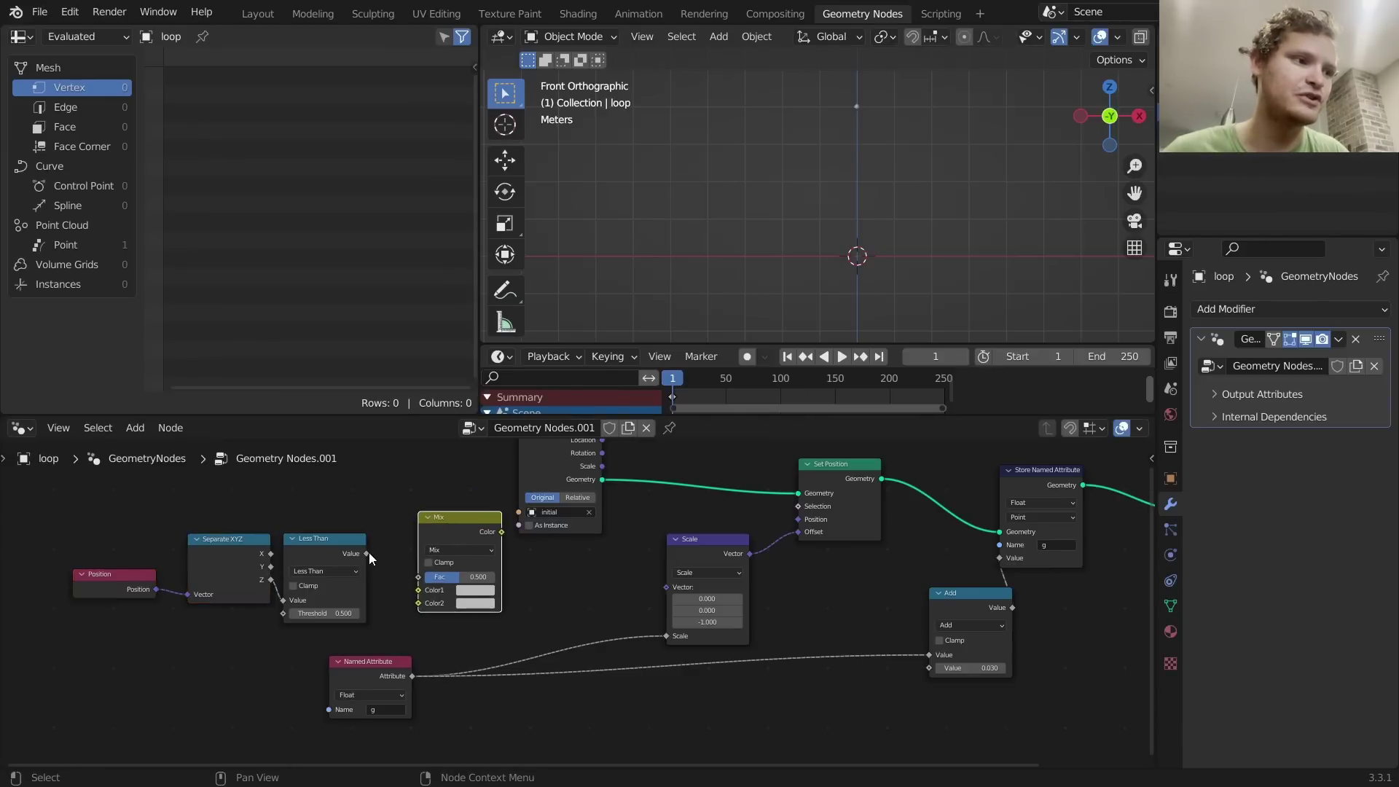
left_click_drag(369, 552, 420, 579)
left_click_drag(478, 520, 515, 539)
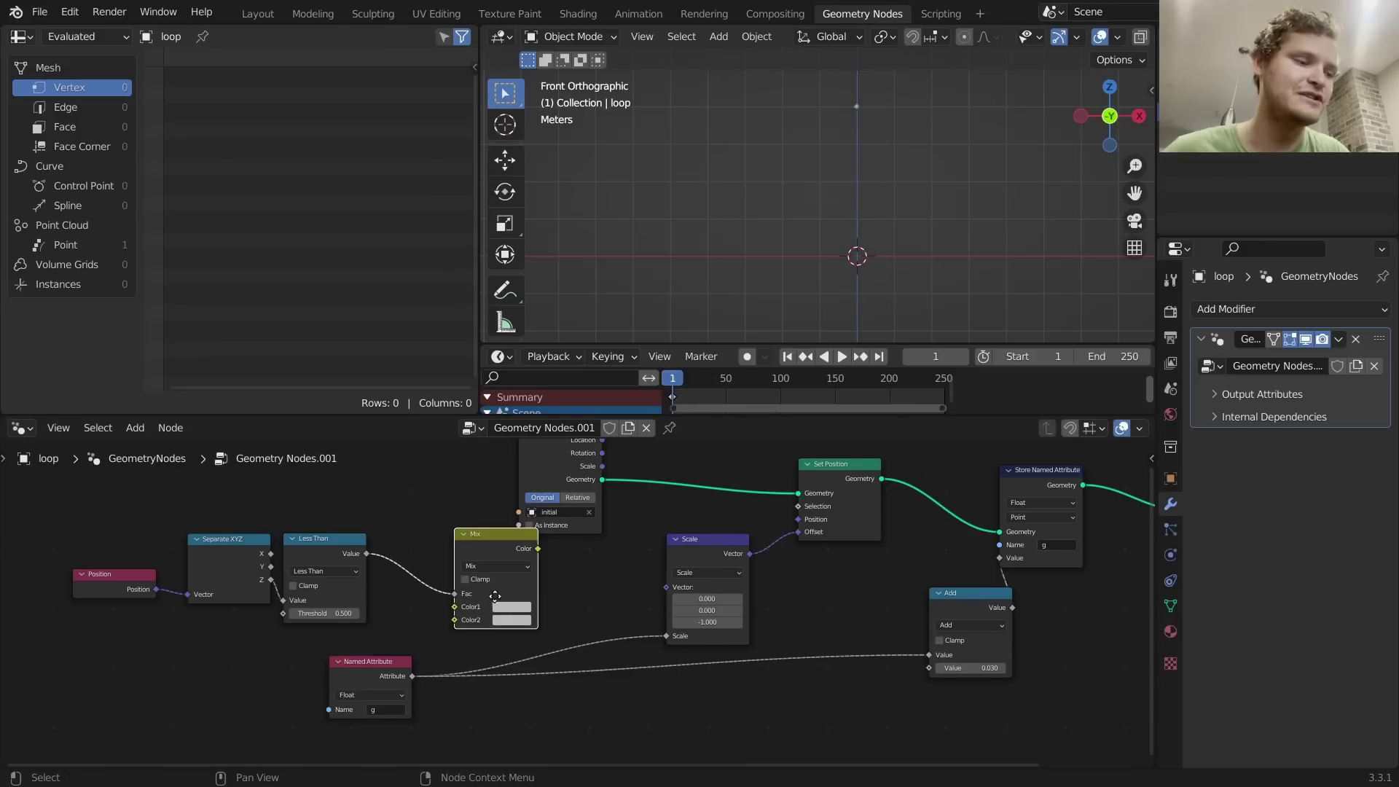
middle_click_drag(495, 596, 584, 568)
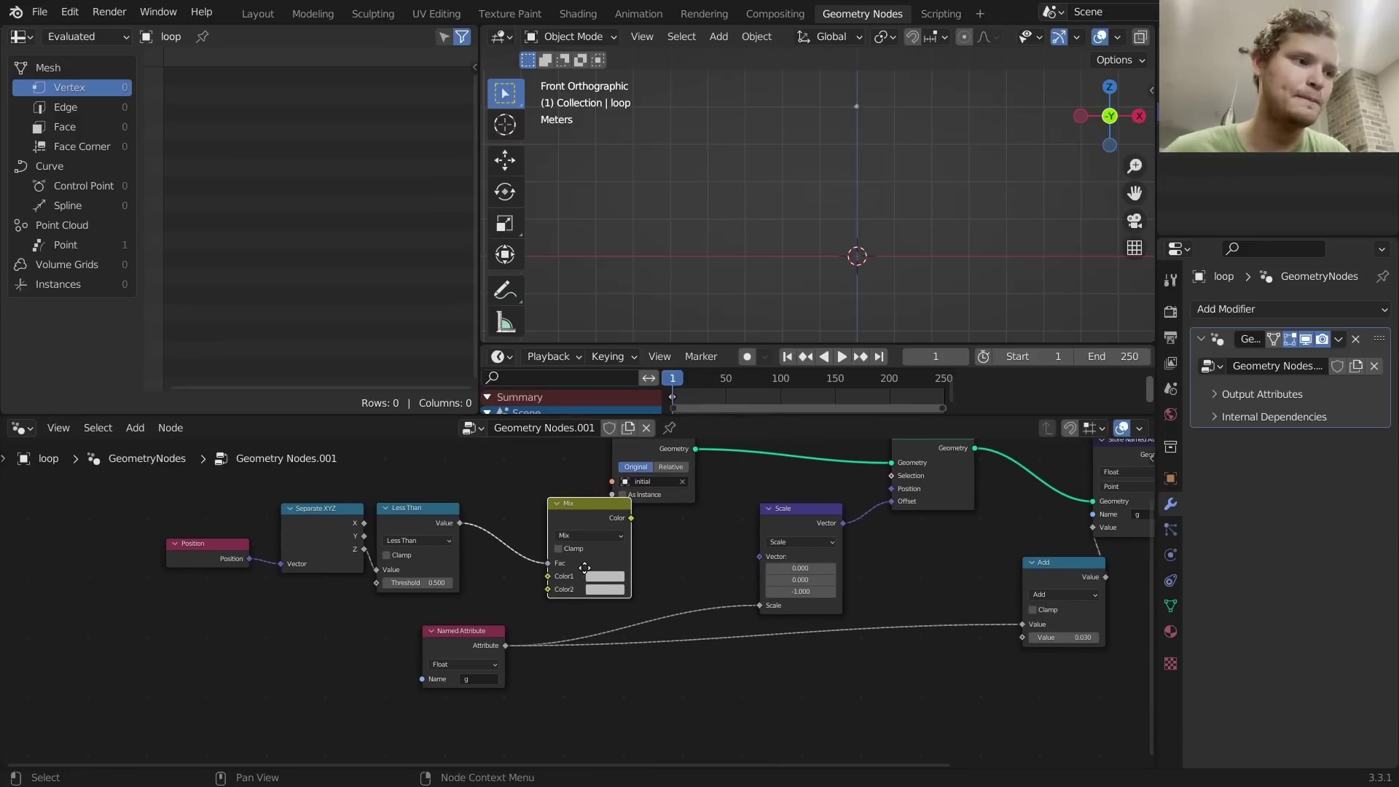
Step: Set the Less Than node's threshold to 0
left_click(421, 585)
type("0")
key("Return")
Step: Make the Mix node's Color2 black and wire it between the g attribute, as Color1, and the Scale node's Scale input
scroll(499, 576, "up", 2)
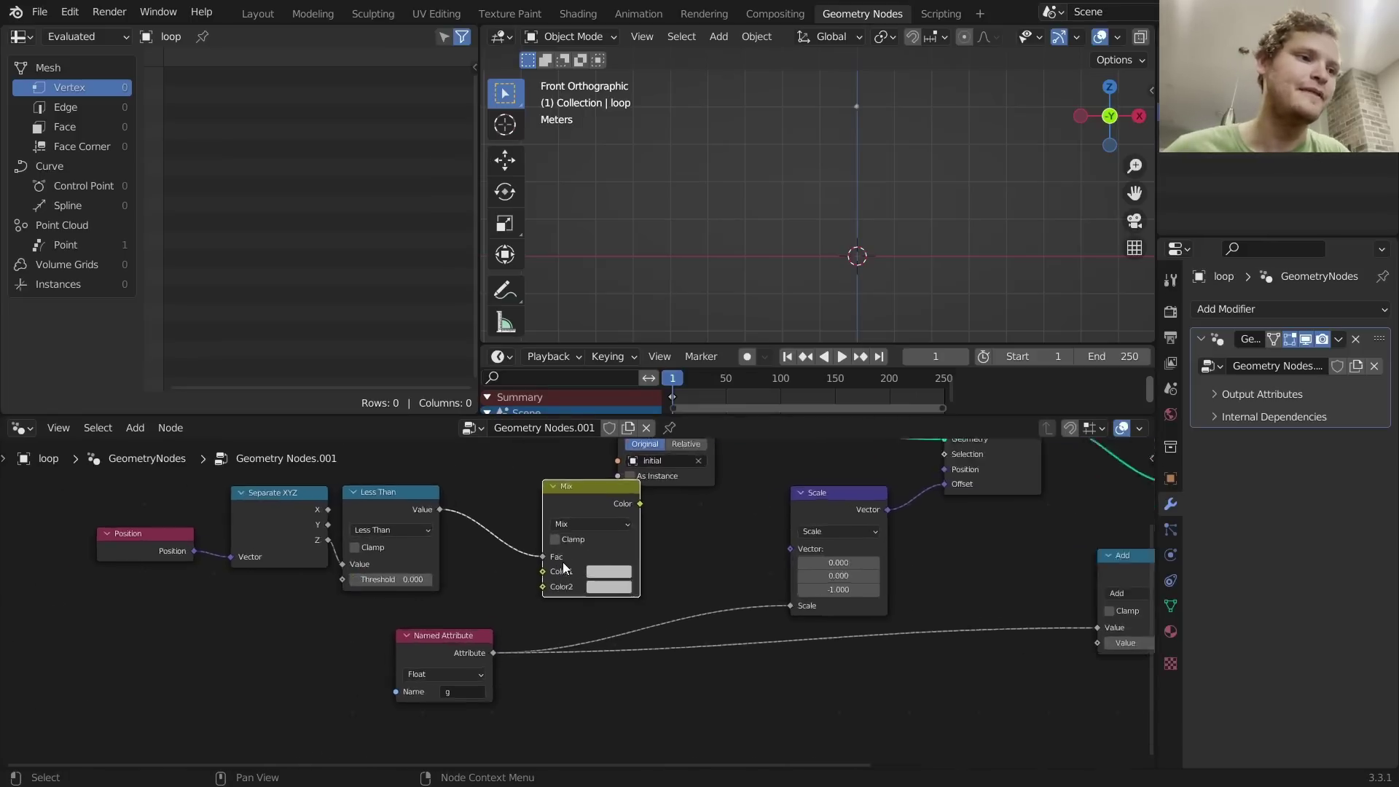
left_click(596, 582)
left_click_drag(739, 441, 740, 459)
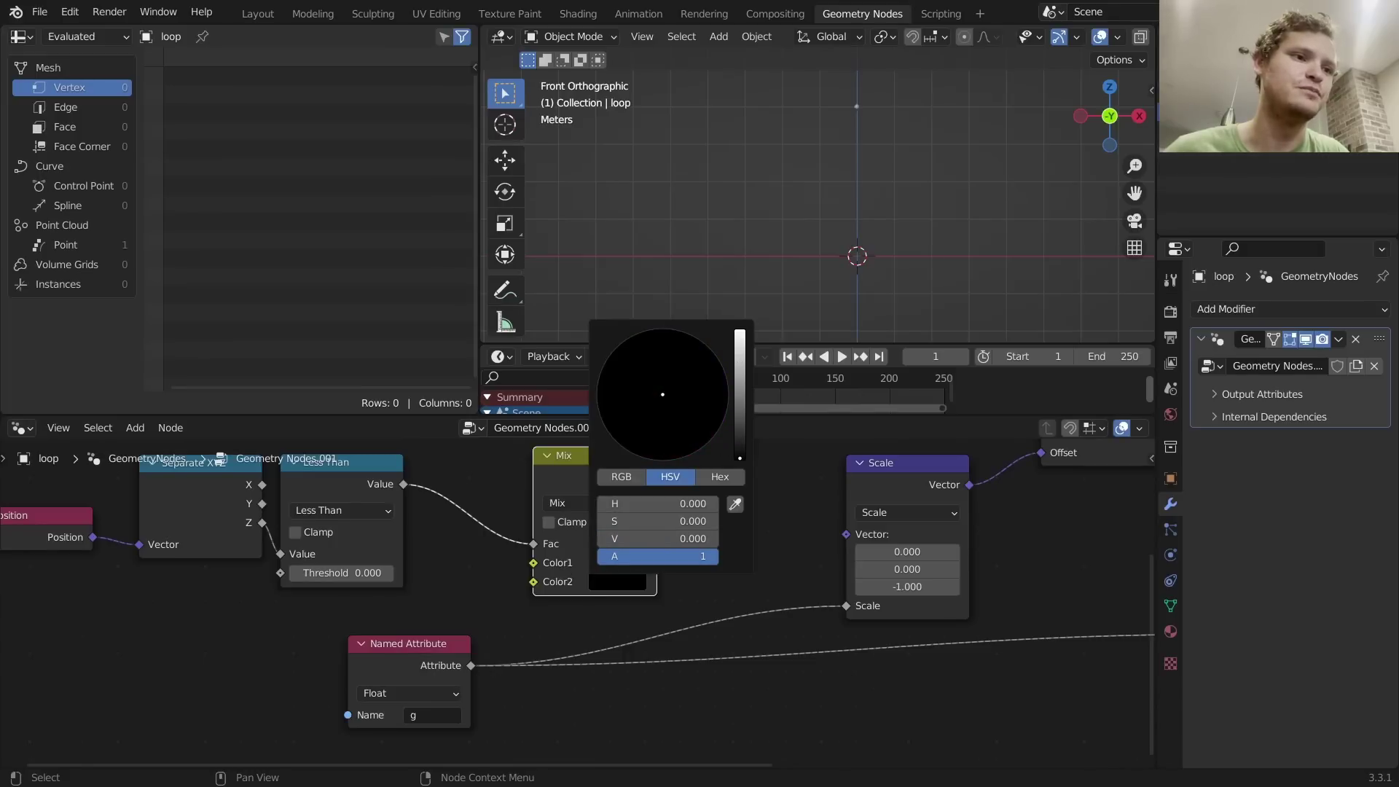
left_click_drag(471, 665, 533, 562)
left_click_drag(657, 477, 835, 605)
Step: Replay the animation several times from frame 1 to examine how the point behaves at the ground line
key("space")
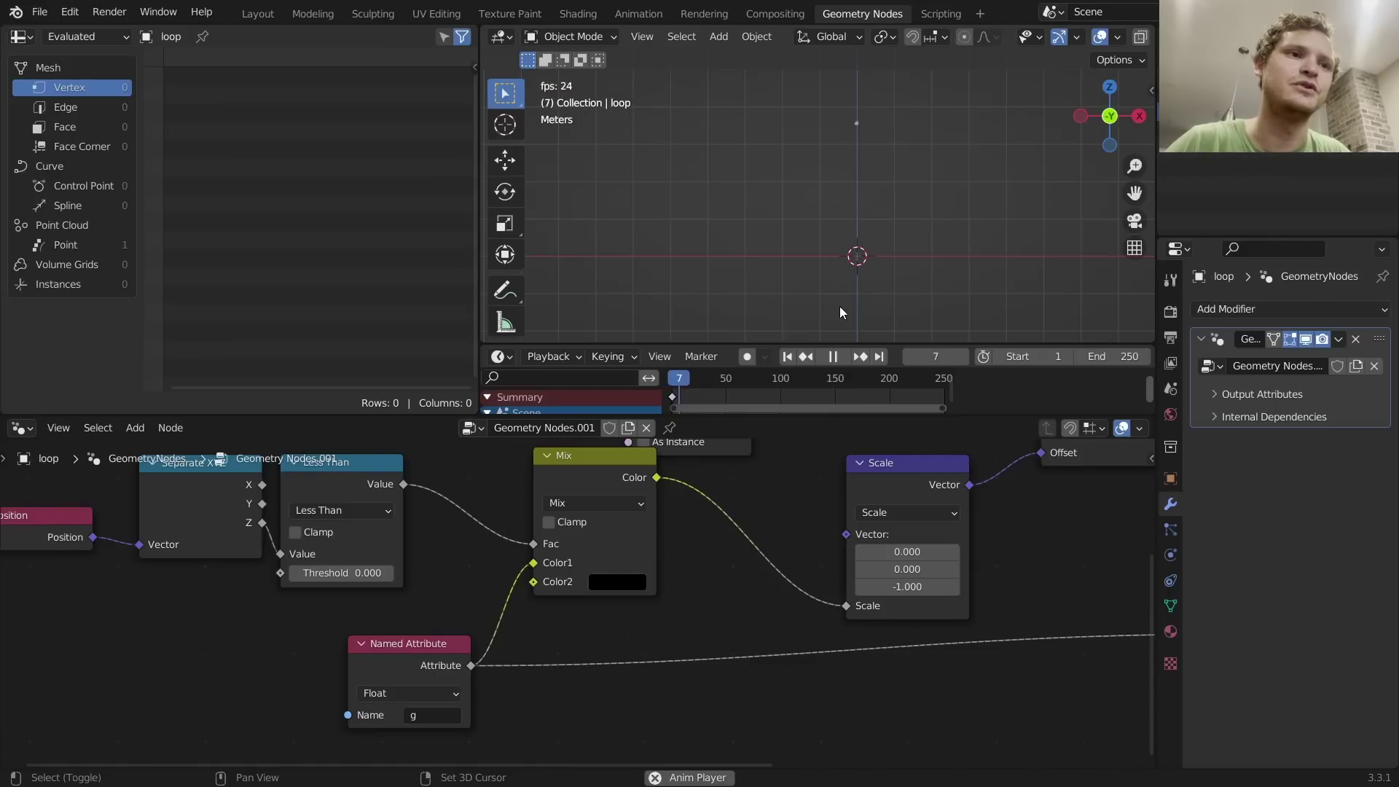
key("shift+Left")
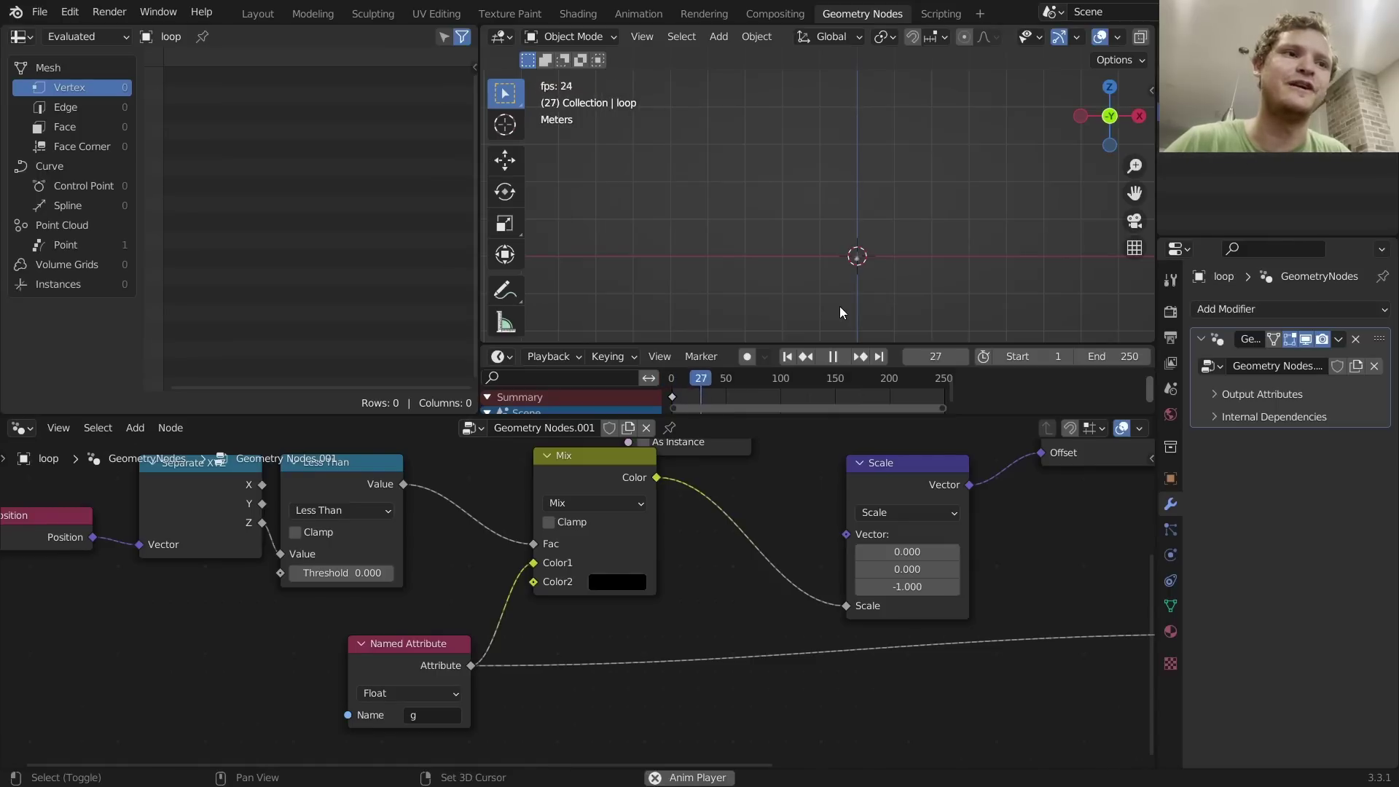
key("shift+Left")
key("shift+Left")
key("space")
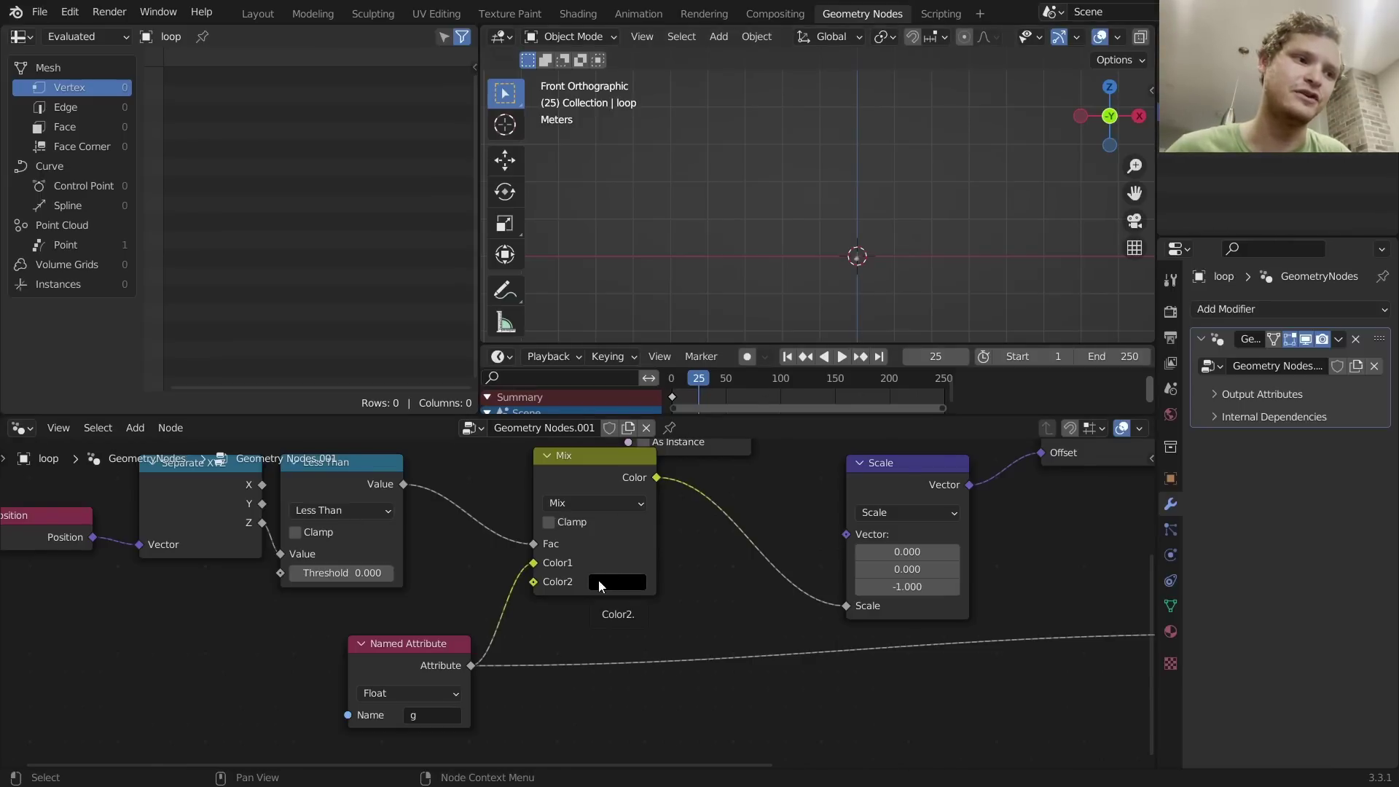
Step: Add a Value node beside Named Attribute and connect it to the Mix node's Color2 input
key("shift+a")
left_click(430, 391)
type("va")
left_click(490, 428)
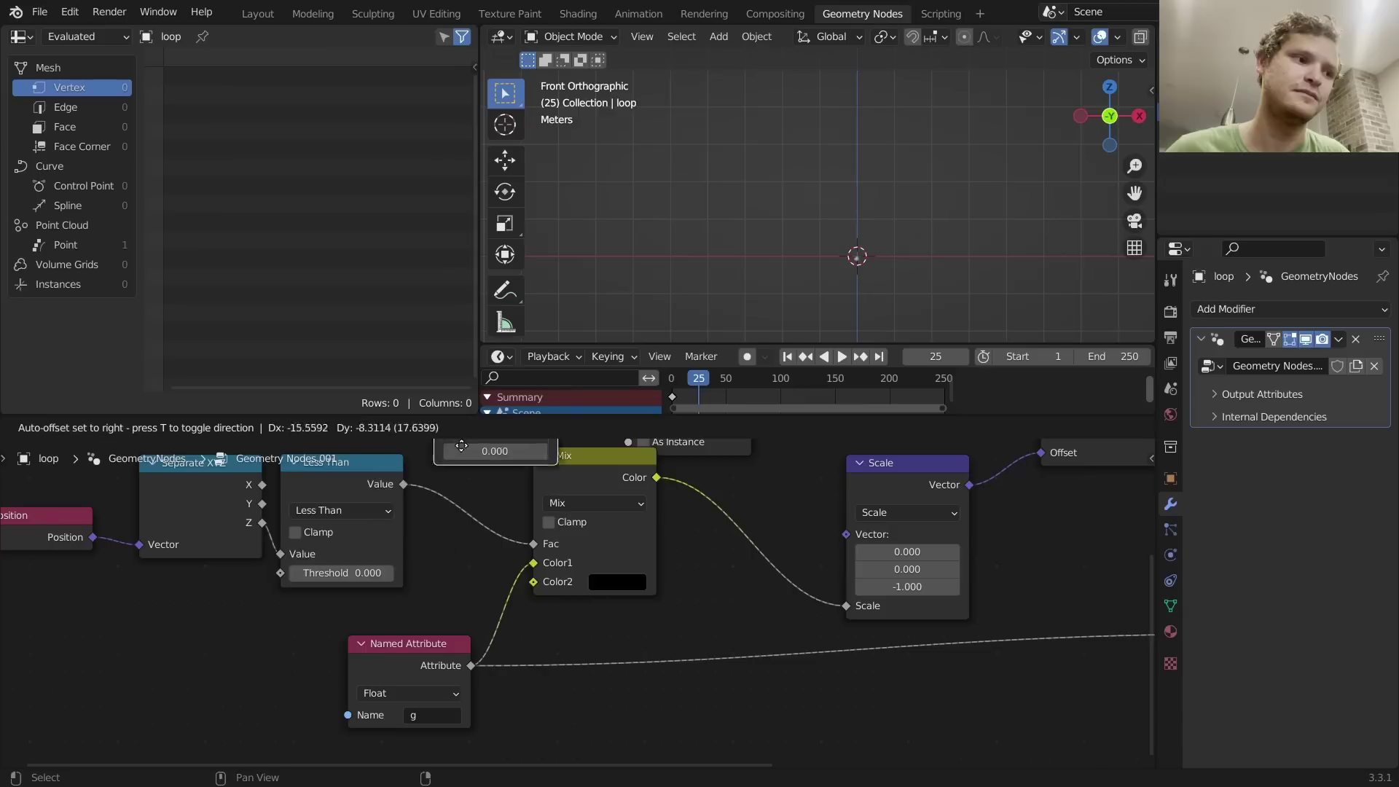
left_click(221, 641)
left_click_drag(277, 628, 548, 583)
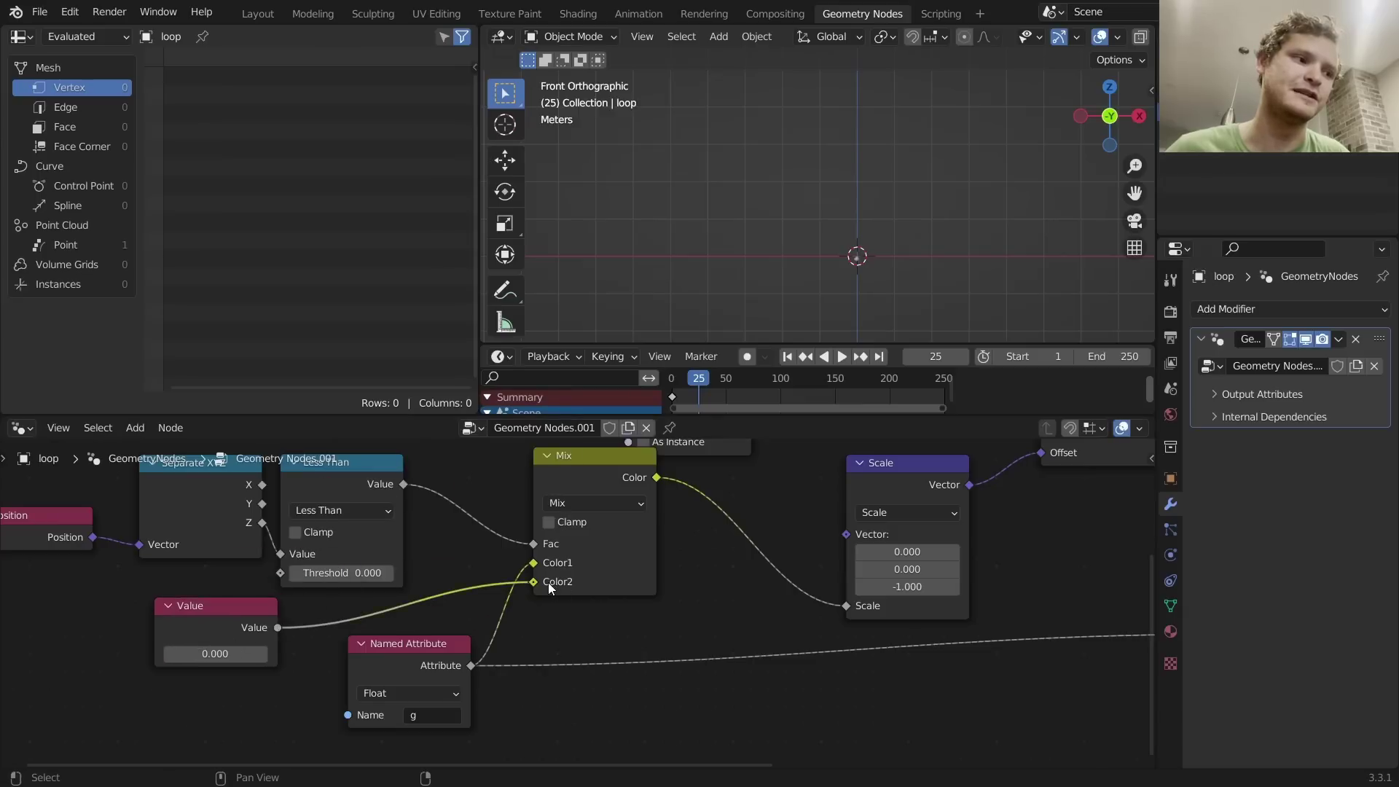
Step: Set the Value node to -0.4 and replay the animation from frame 1 to check the bounce
left_click(215, 654)
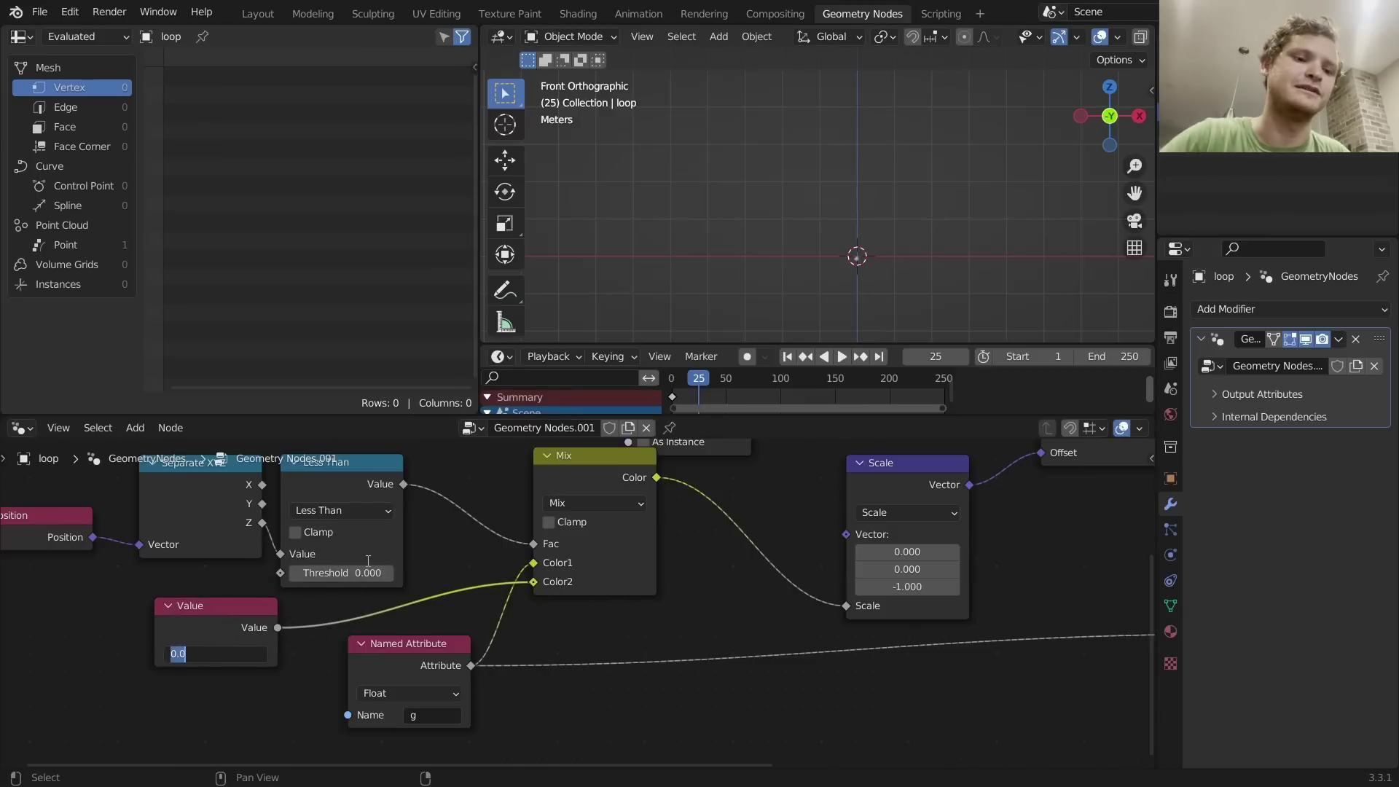
key("BackSpace")
type("-.4")
key("Return")
key("space")
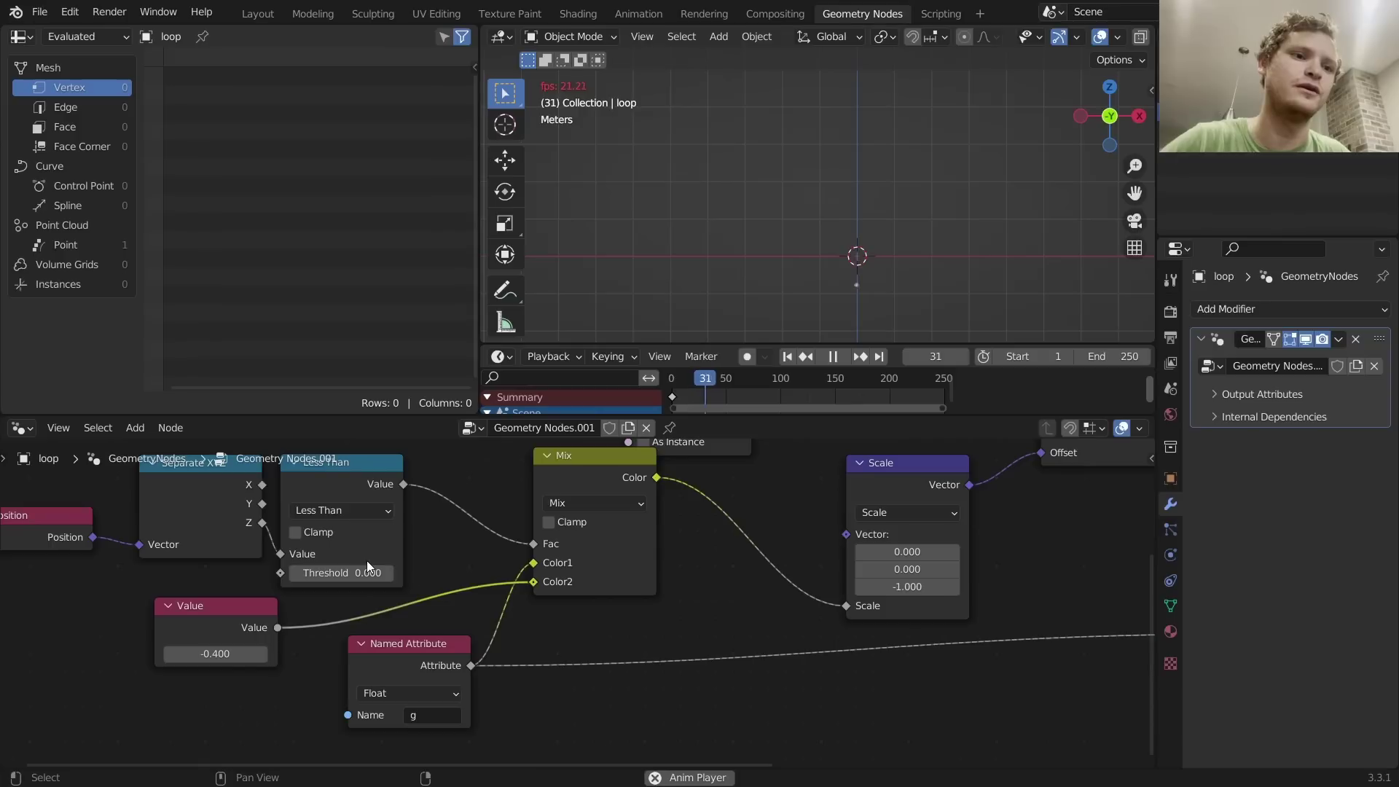
key("space")
key("shift+Left")
key("space")
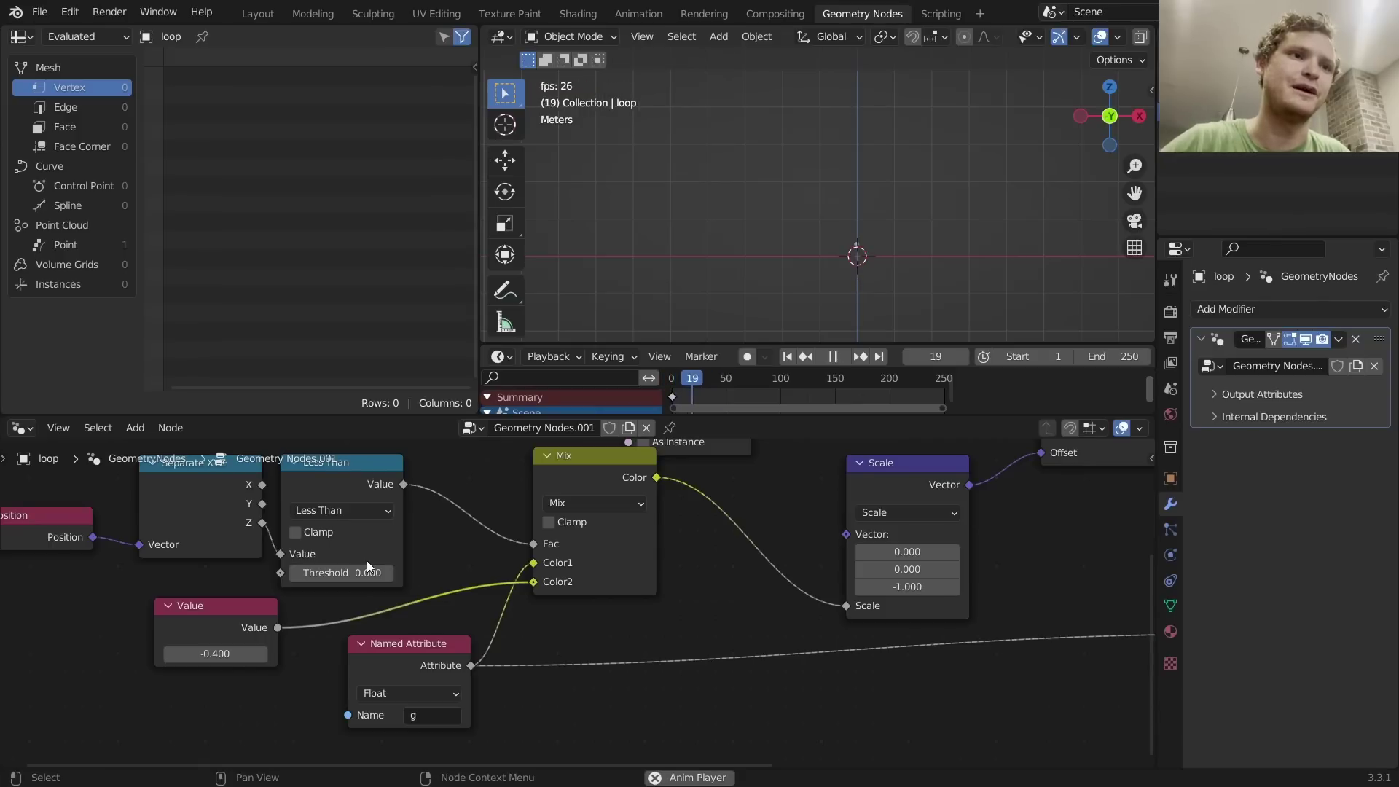
key("space")
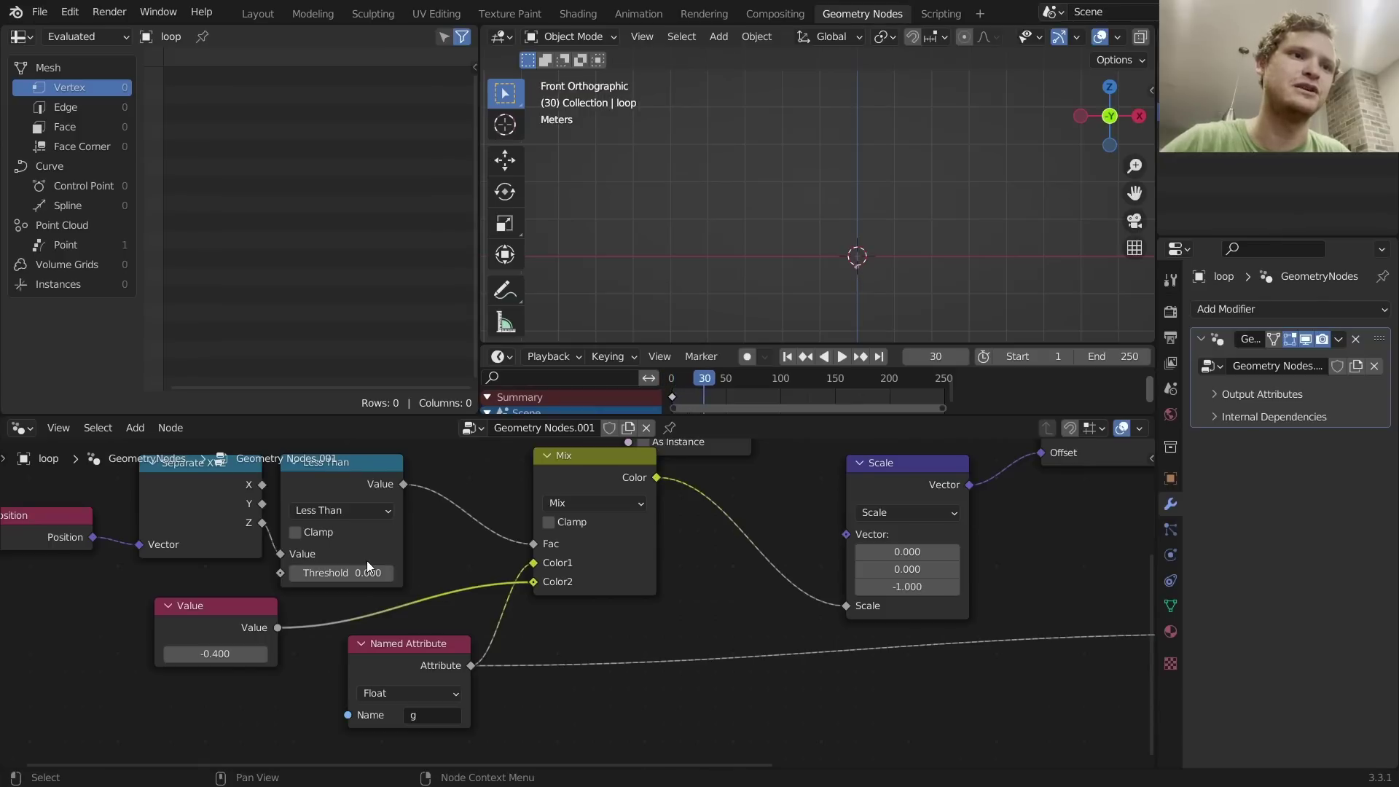
Step: Set the Value node to -1 and play the animation from frame 1 to check the bounce
left_click(248, 652)
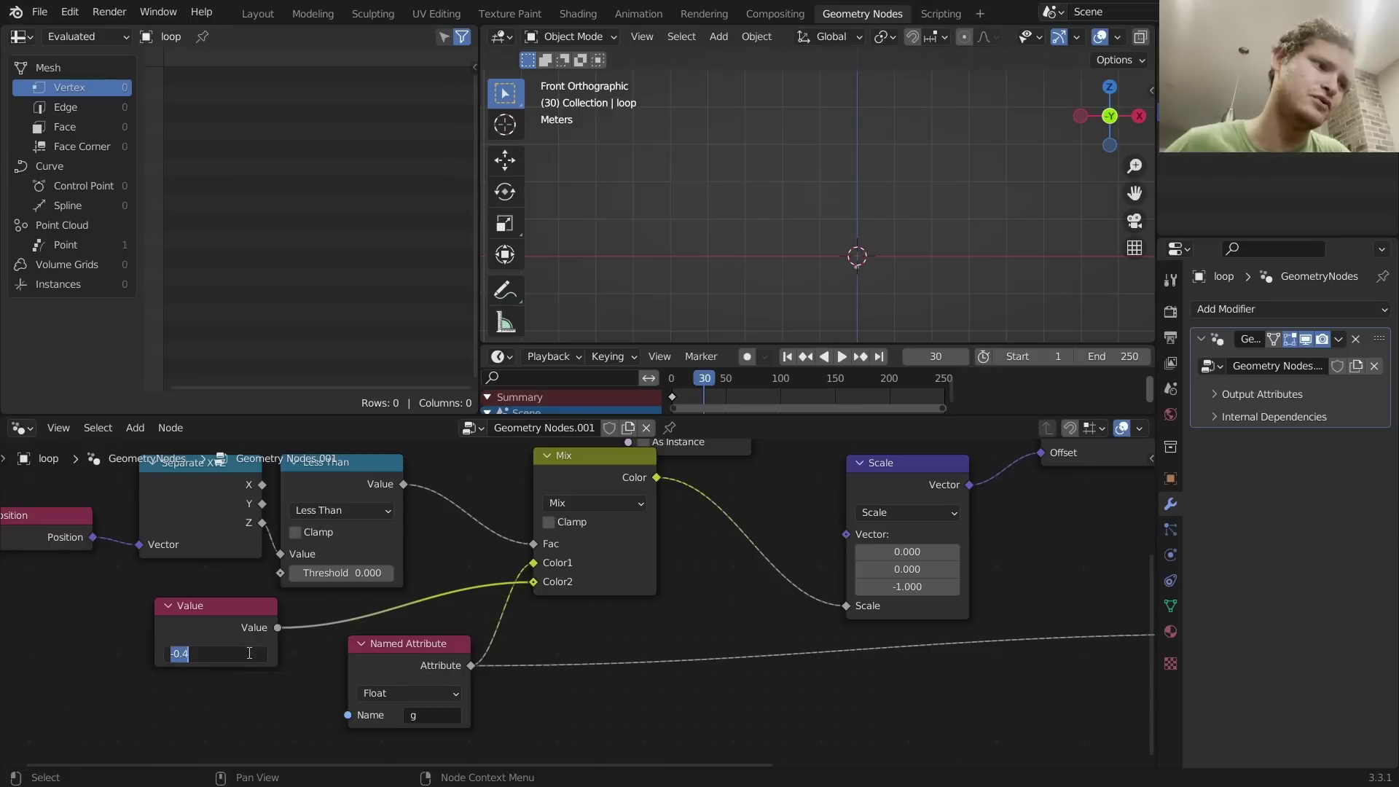
type("-1")
key("Return")
key("shift+Left")
key("space")
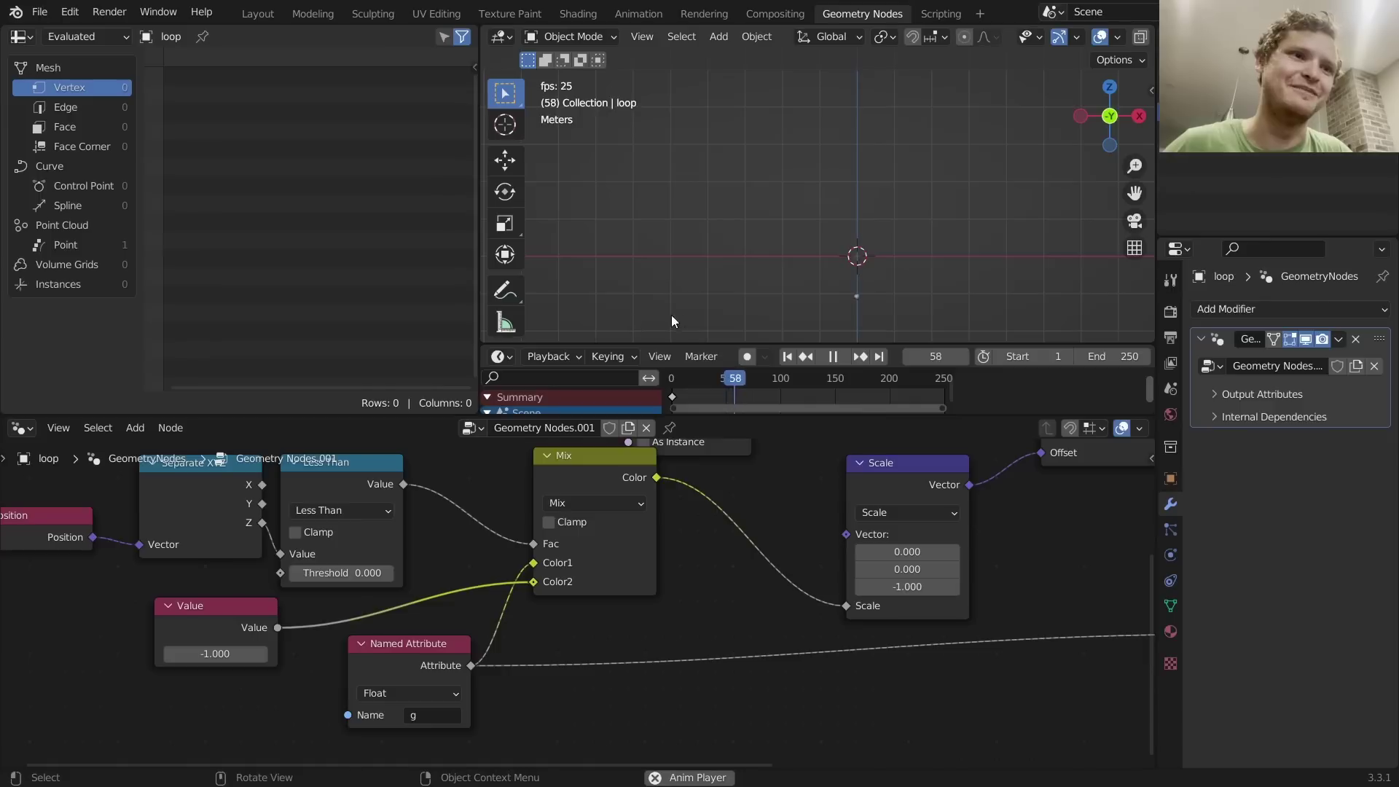
key("space")
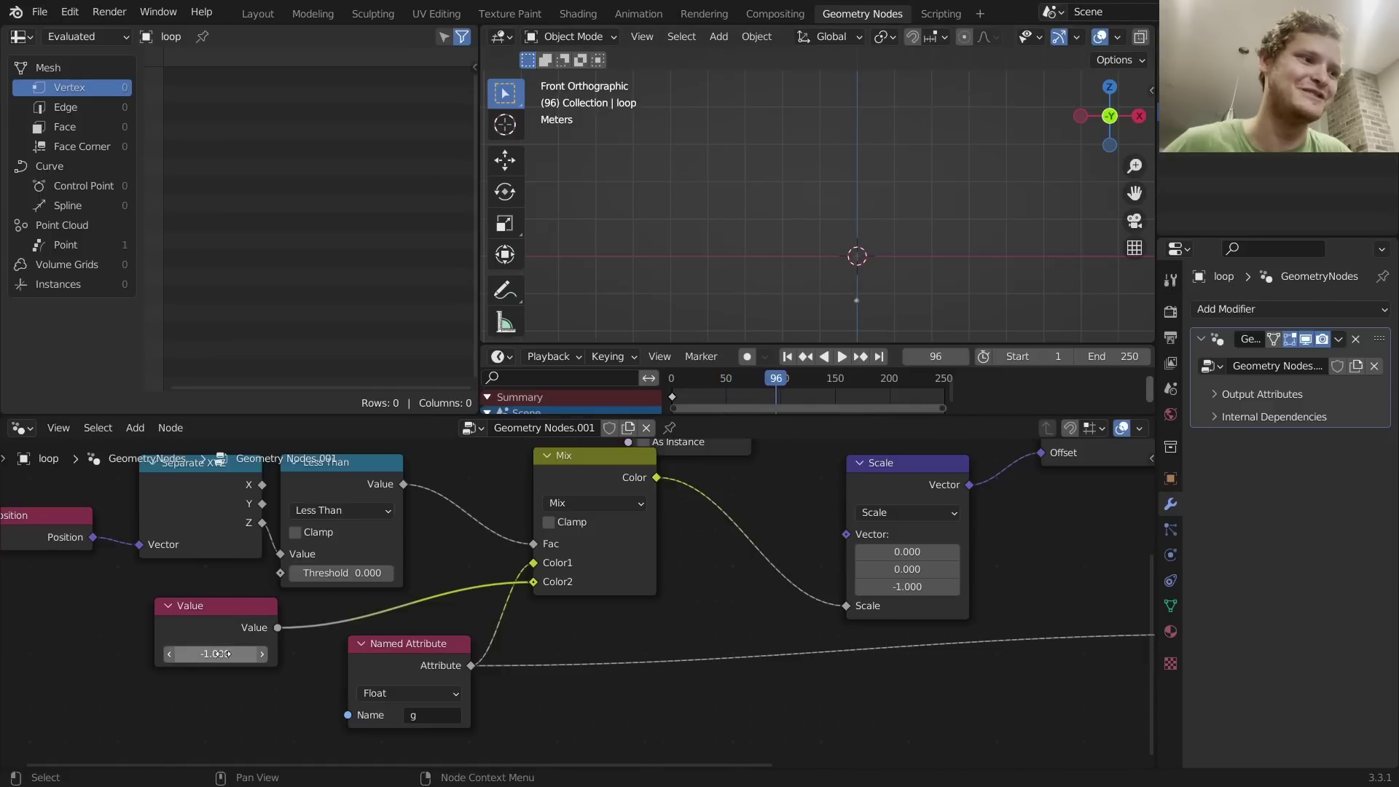
Step: Set the Value node to -10 and play the animation from frame 1, watching the point in a wider front view
left_click(225, 653)
type("-10")
key("Return")
key("shift+Left")
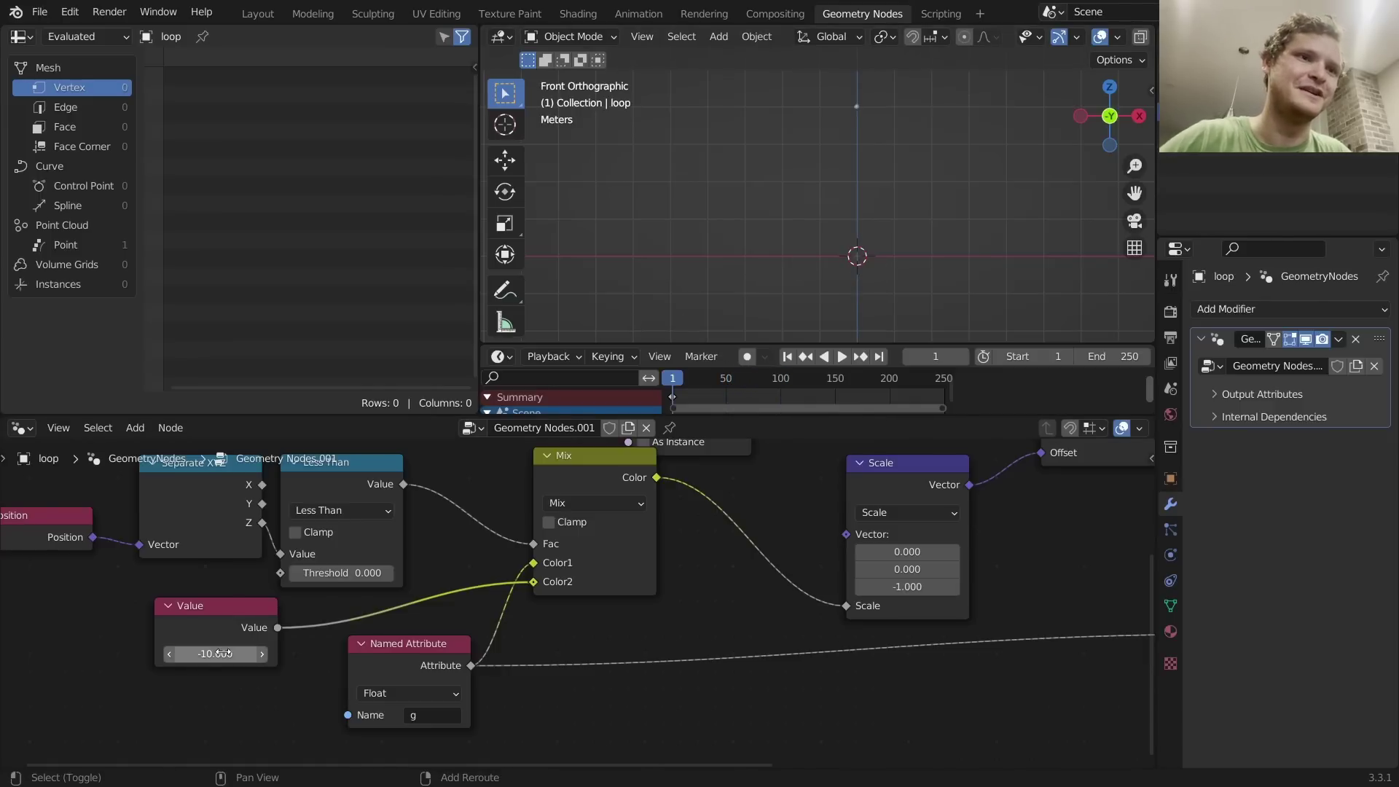
key("space")
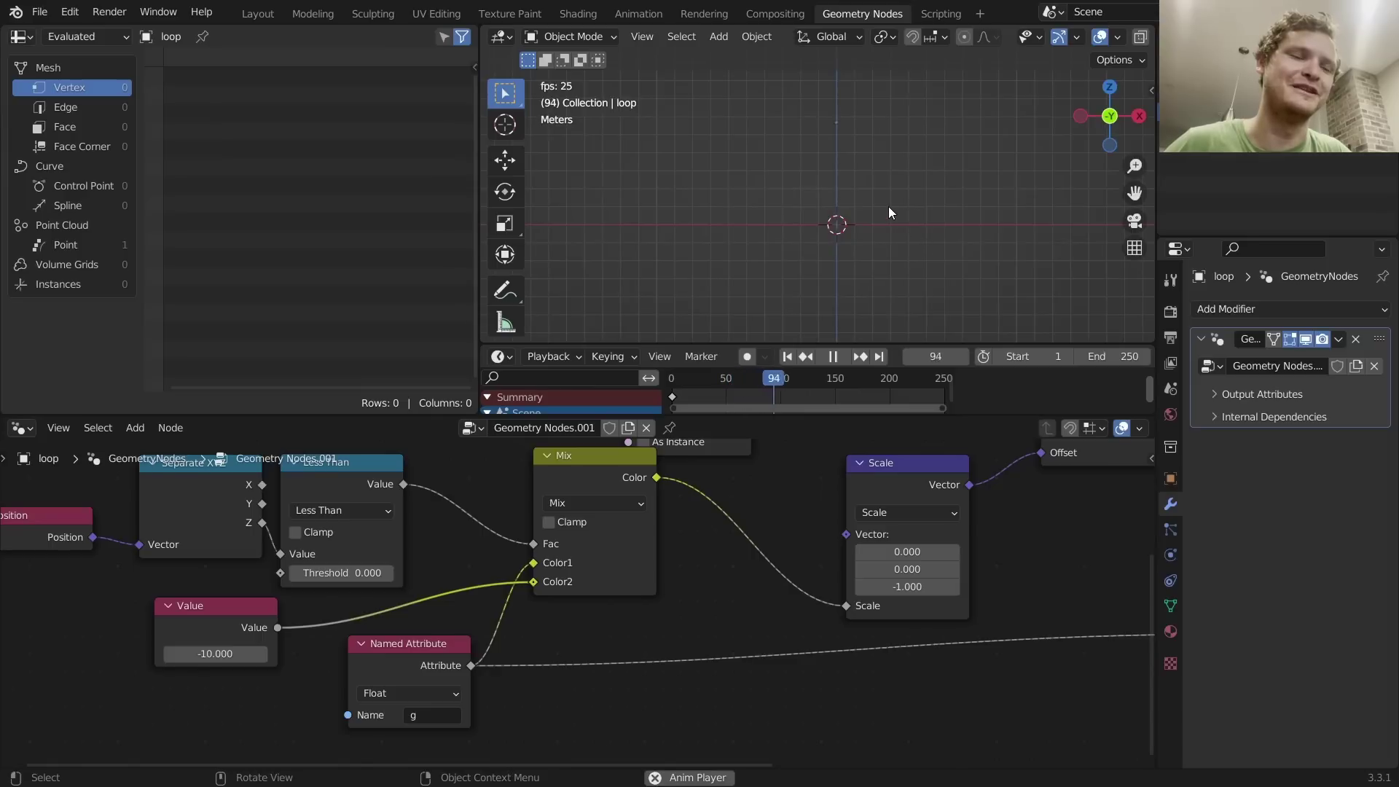
key("space")
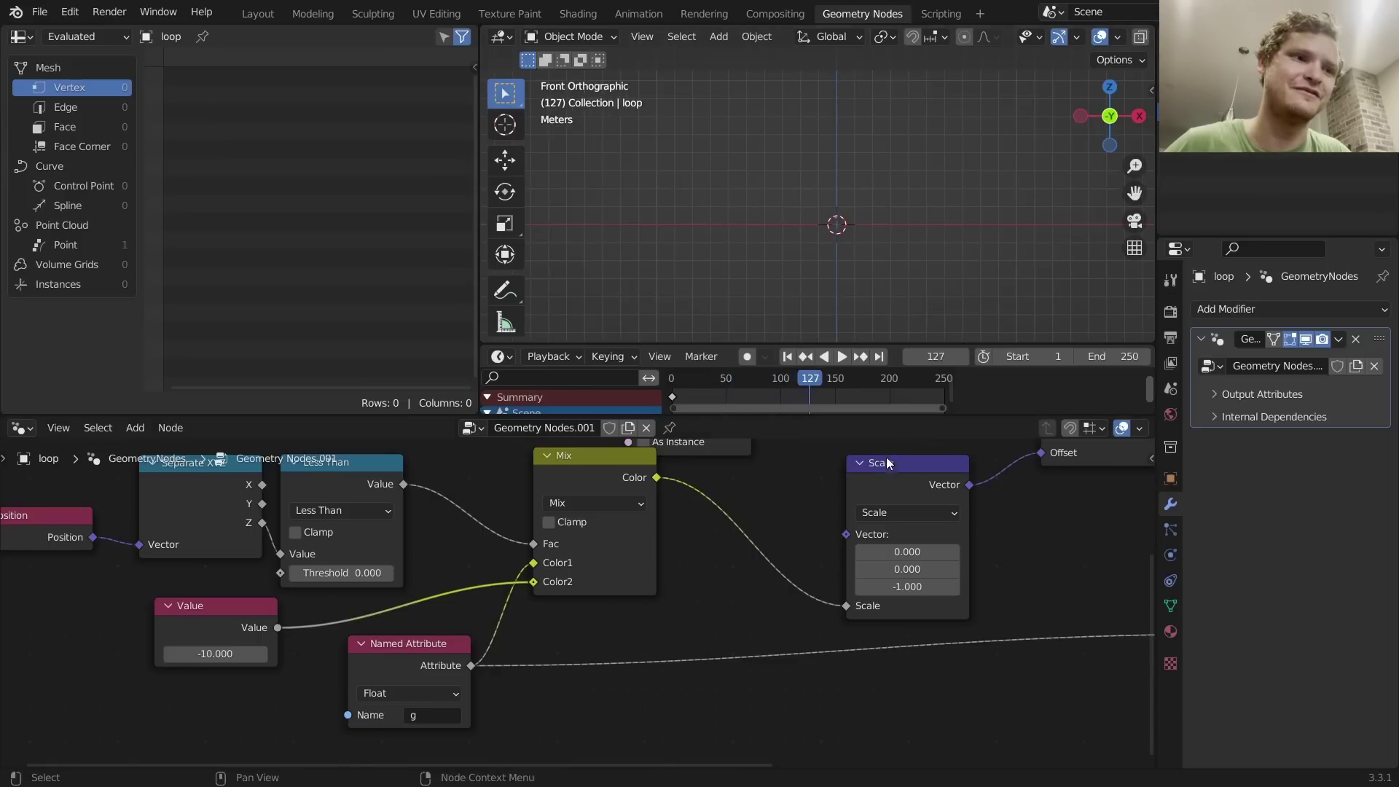
Step: Move the Object Info node above the Separate XYZ and Less Than nodes, clear of the Mix node
scroll(889, 470, "down", 2)
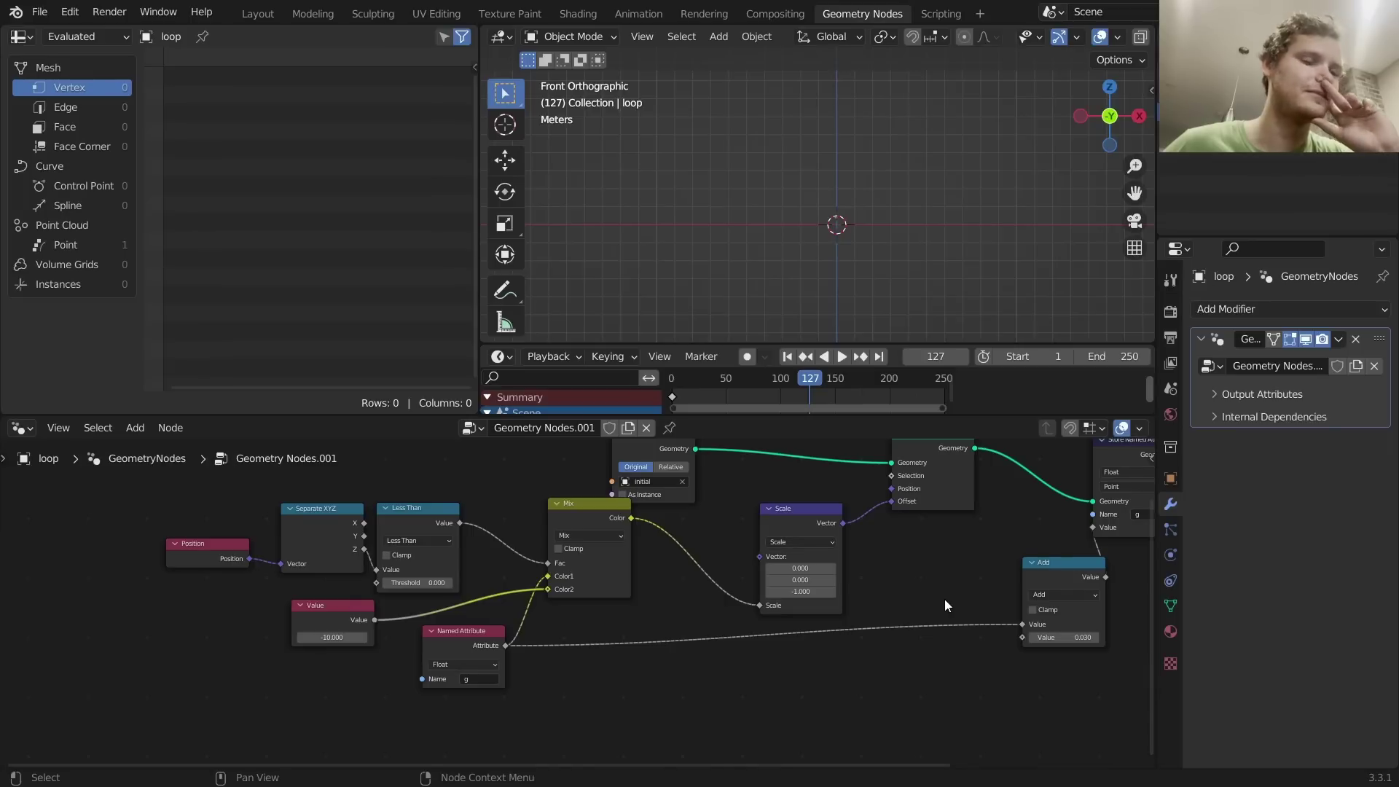
left_click_drag(618, 522, 586, 531)
middle_click_drag(572, 506, 601, 557)
left_click_drag(601, 526, 867, 496)
key("g")
left_click(589, 485)
scroll(594, 486, "down", 4)
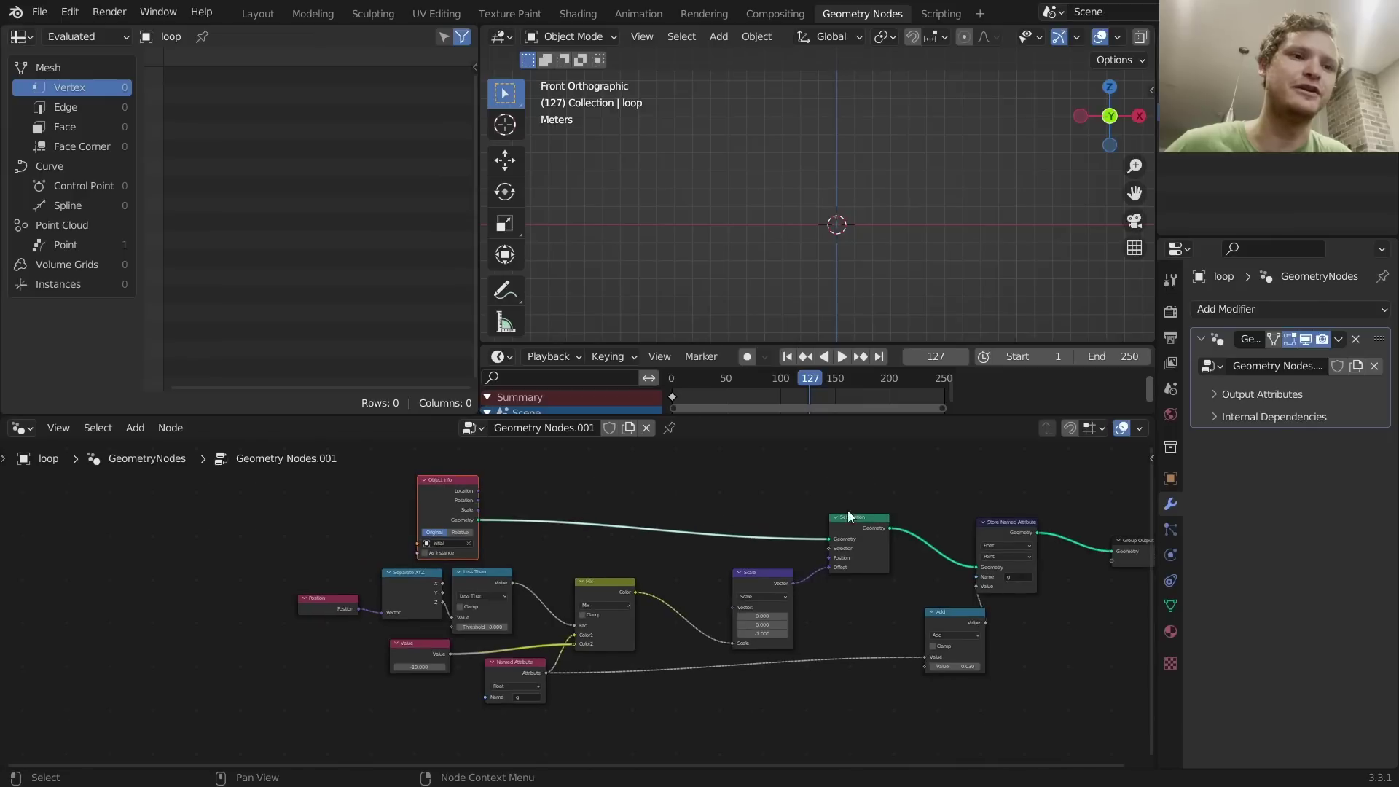
Step: Duplicate Store Named Attribute onto the link between Object Info and Set Position, and dissolve the original before Group Output
left_click(1012, 529)
key("shift+d")
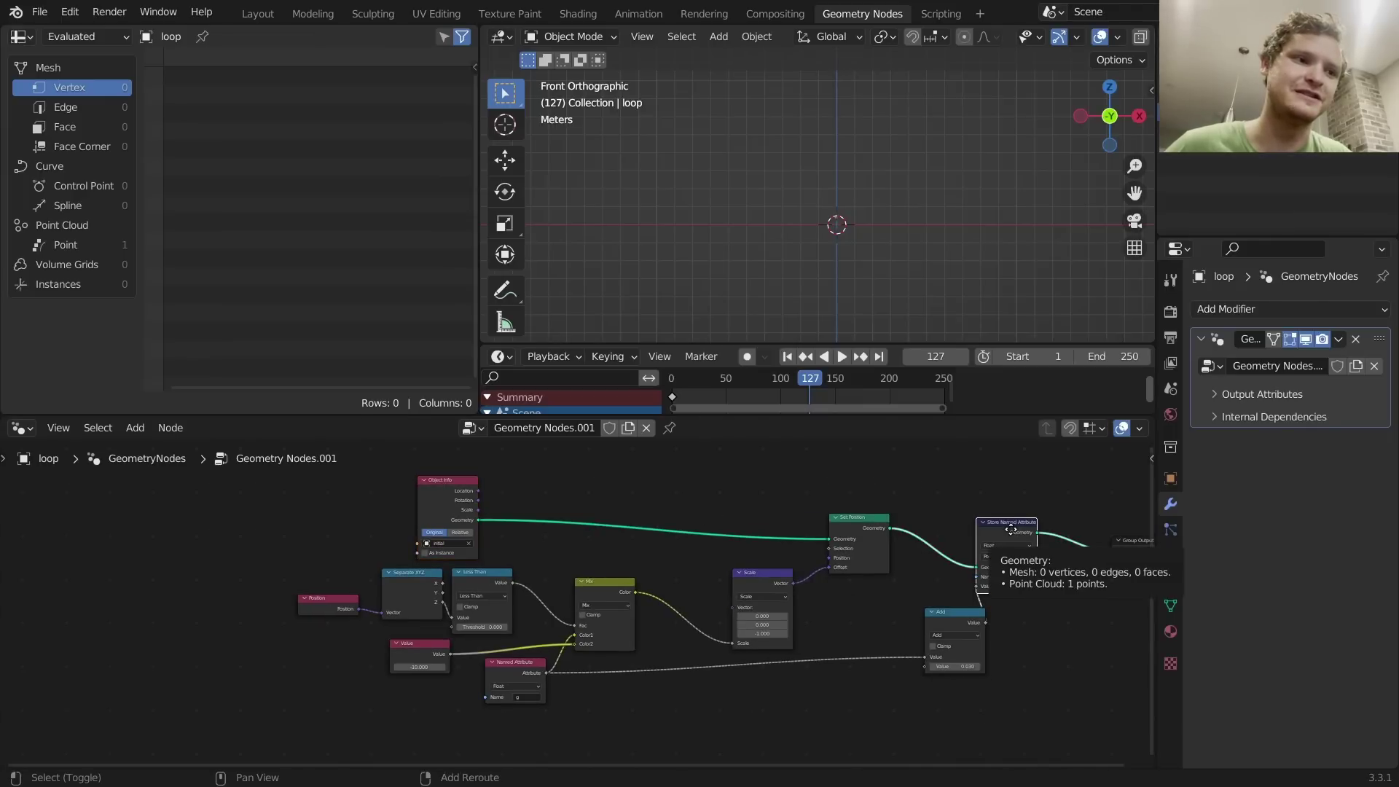
left_click(670, 498)
left_click(1011, 533)
key("ctrl+x")
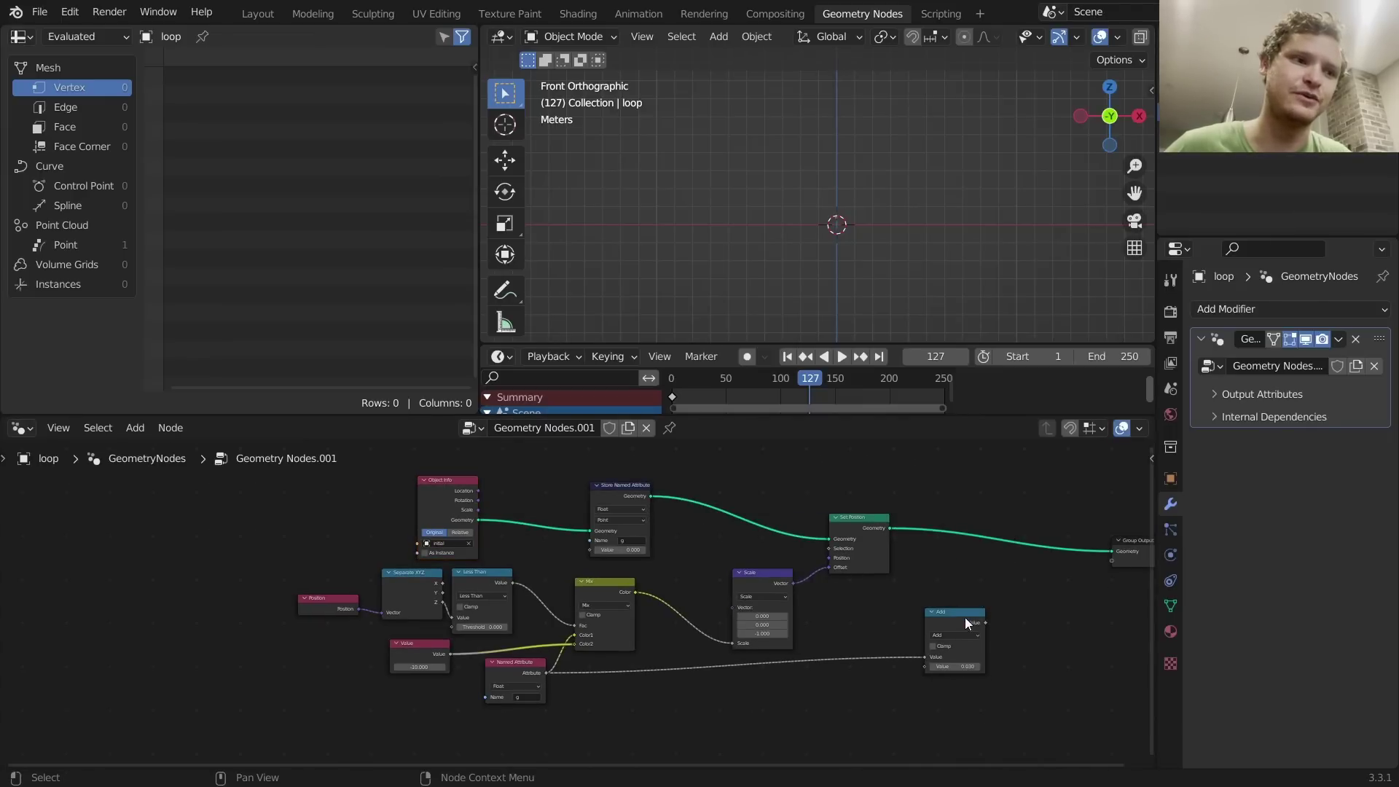
left_click_drag(964, 617, 860, 661)
key("ctrl+z")
key("ctrl+z")
key("ctrl+z")
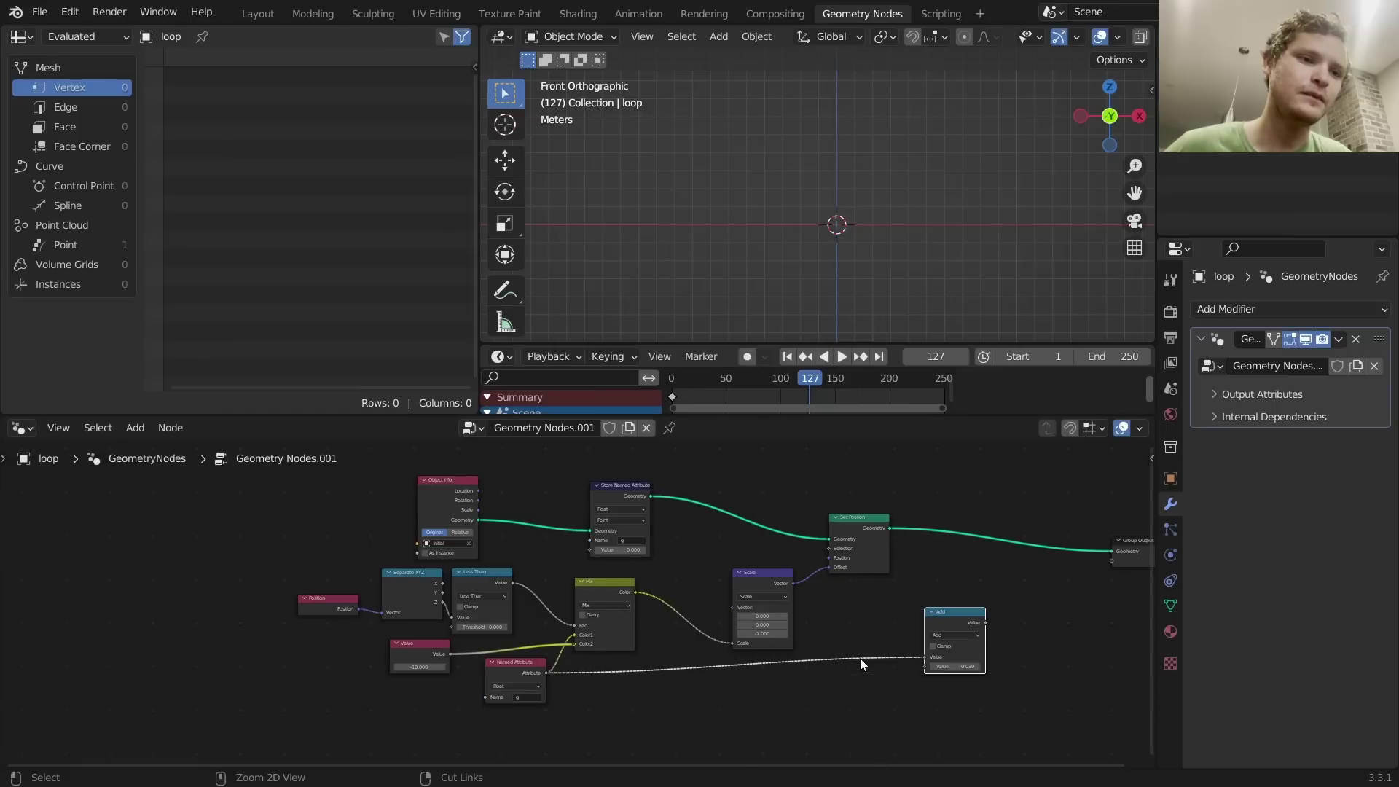
Step: Connect the Mix node's Color output to the Value input of the Store Named Attribute node
scroll(579, 601, "up", 2)
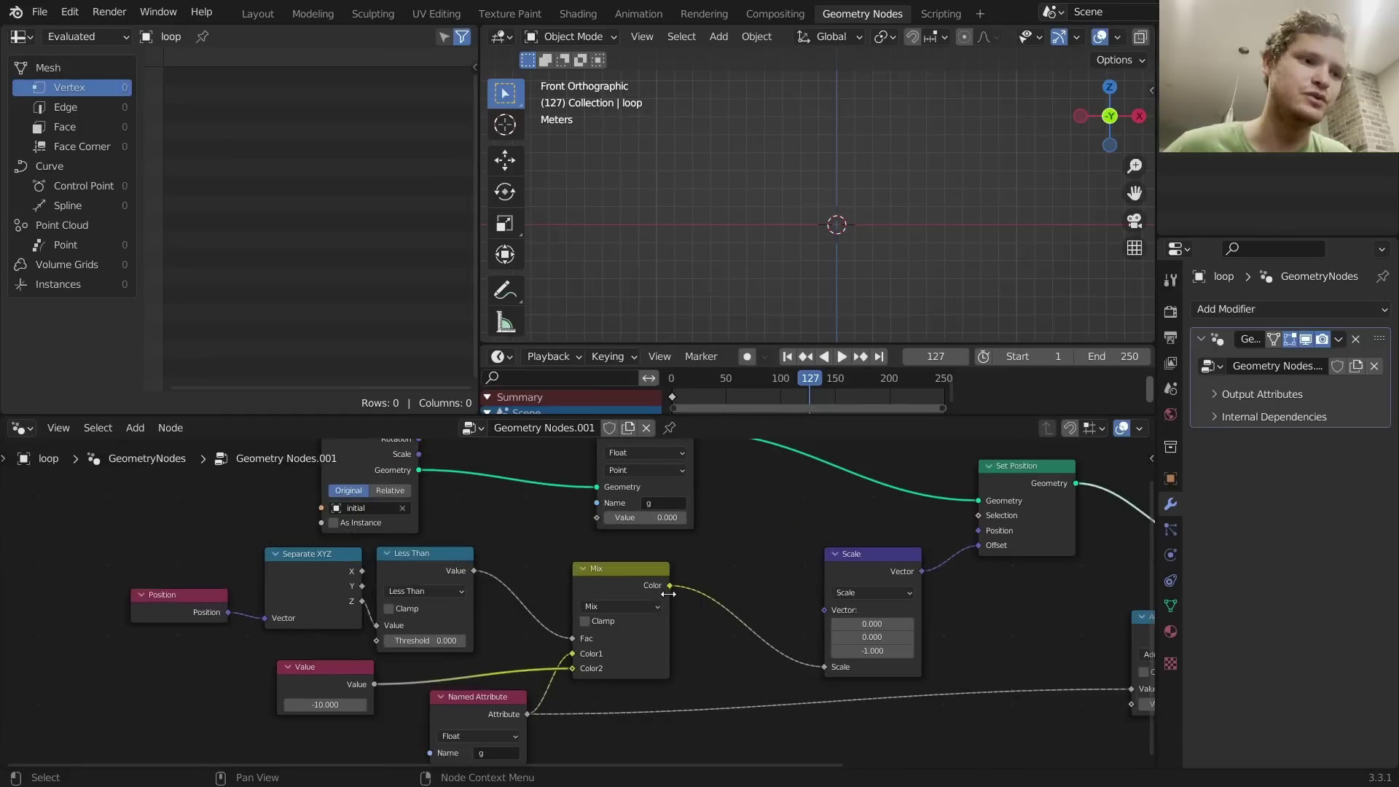
left_click_drag(670, 585, 594, 520)
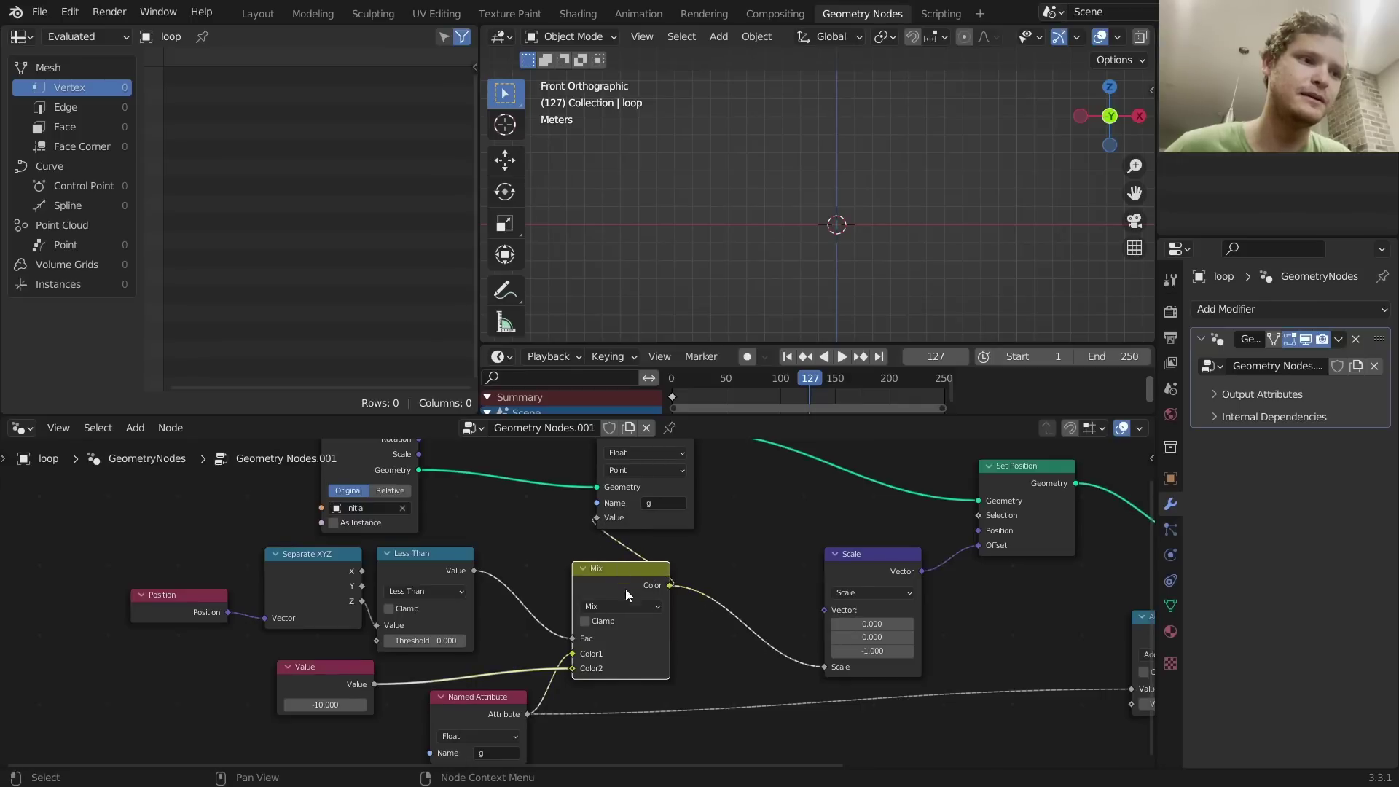
Step: Cut the link from the Mix node to the Scale node and feed the Scale input from the Named Attribute node
middle_click_drag(618, 597, 607, 566)
right_click_drag(718, 618, 757, 540, "ctrl")
left_click_drag(516, 683, 823, 636)
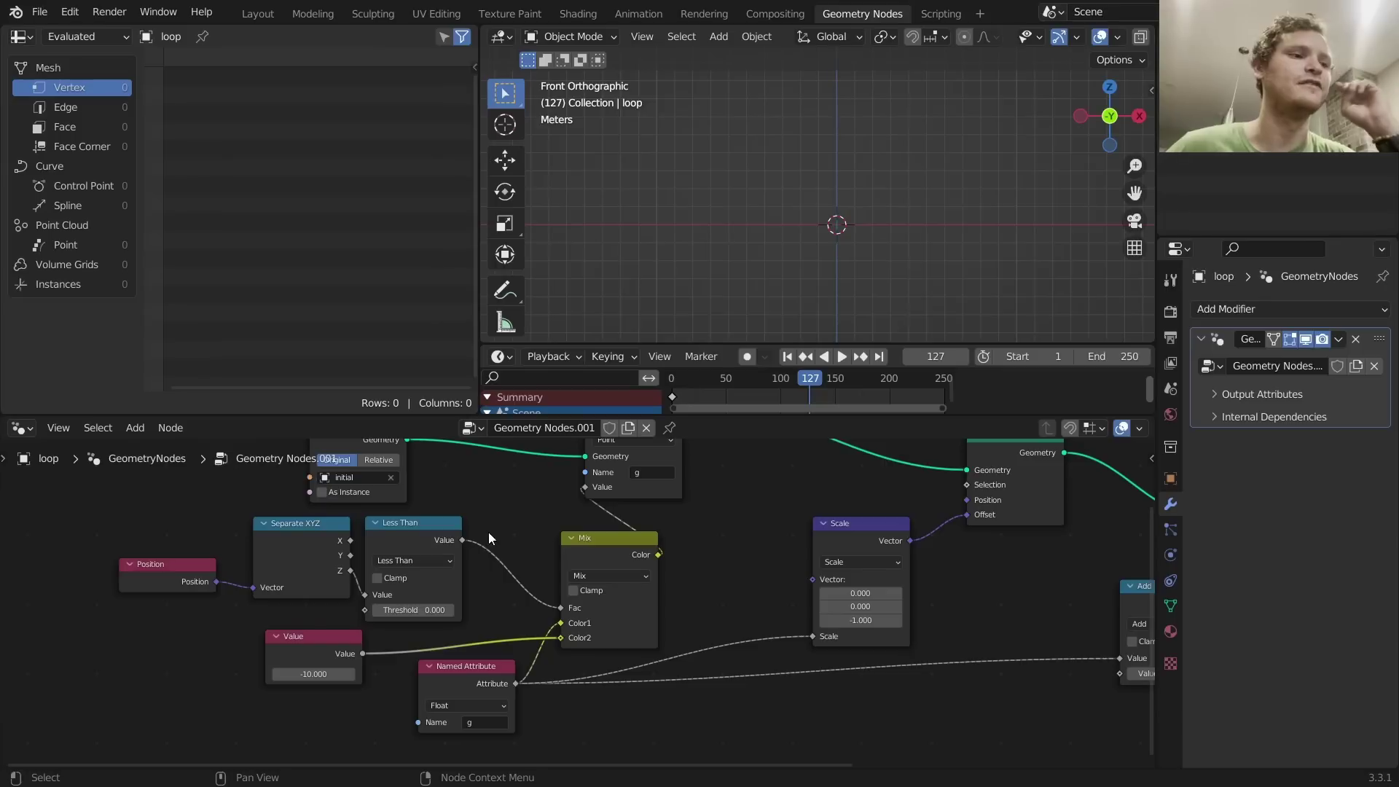
Step: Set the Value node to -0.5 and play the animation from the first frame to check the bounce in a closer view
left_click(322, 674)
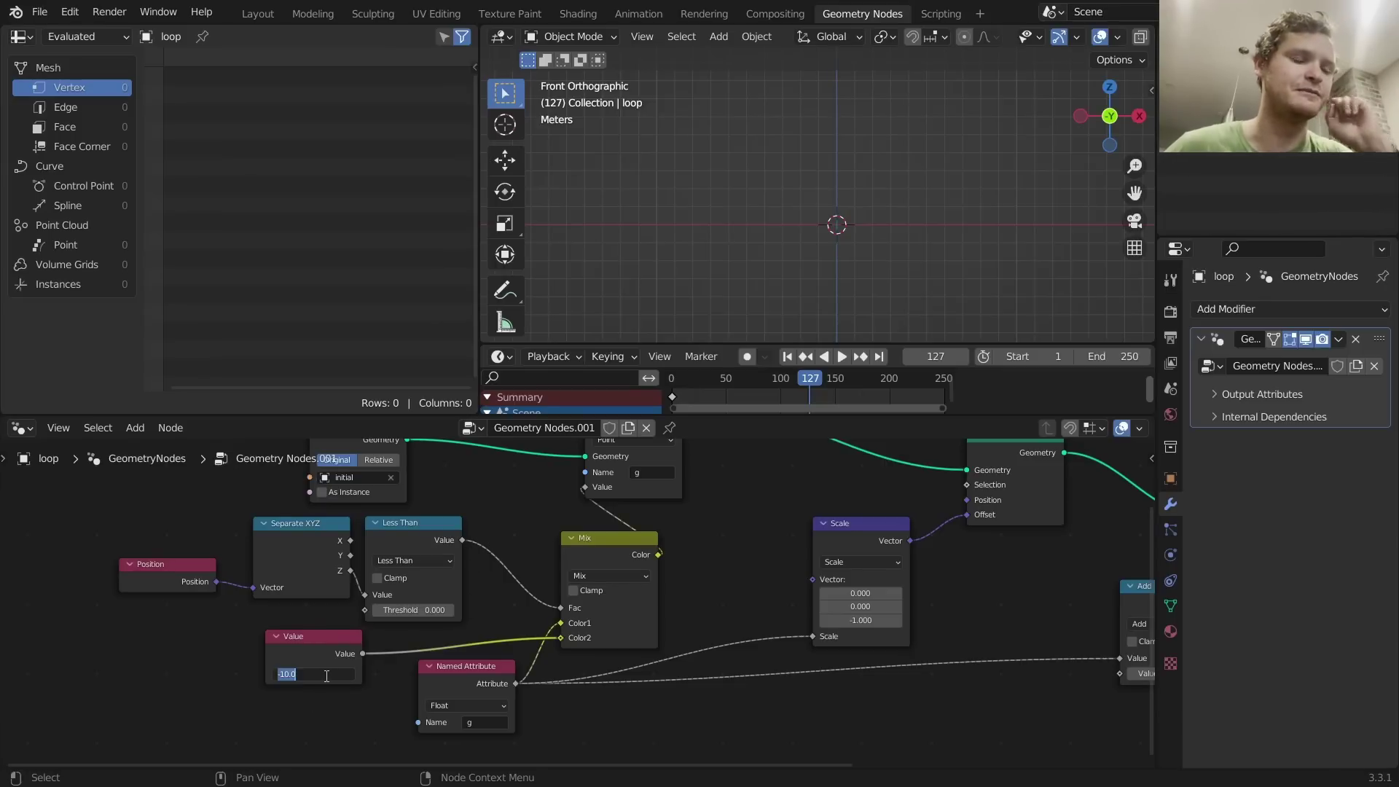
type("-.5")
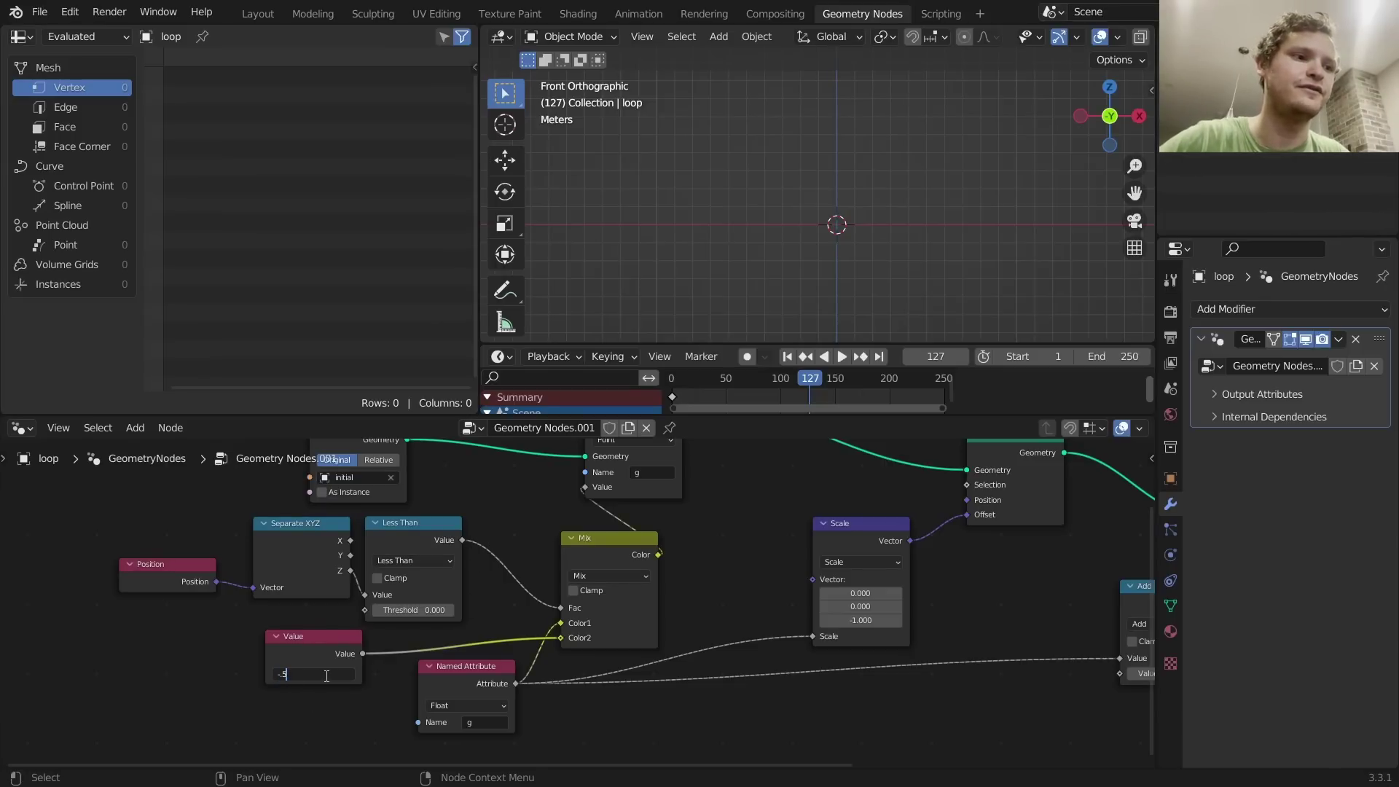
key("Return")
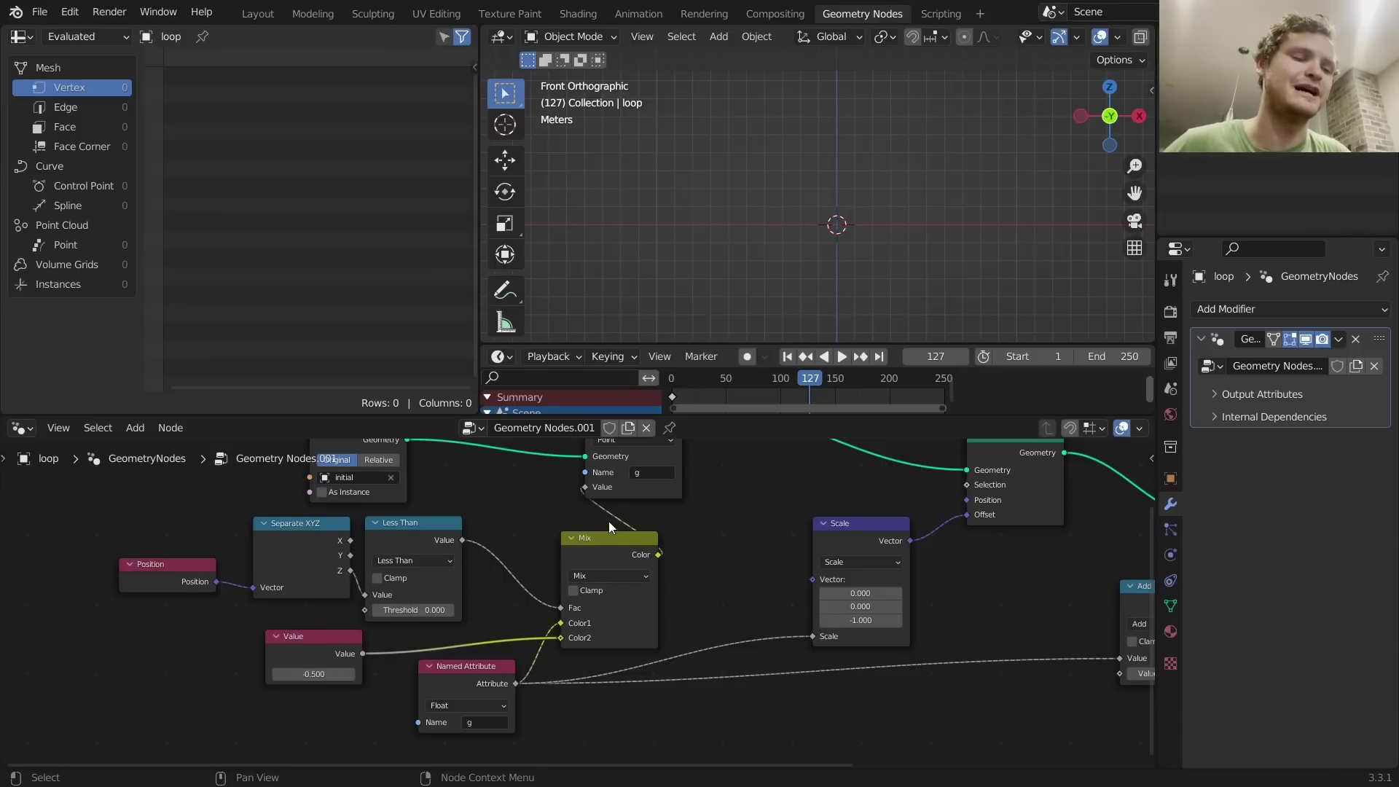
scroll(609, 518, "down", 1)
key("shift+Left")
key("space")
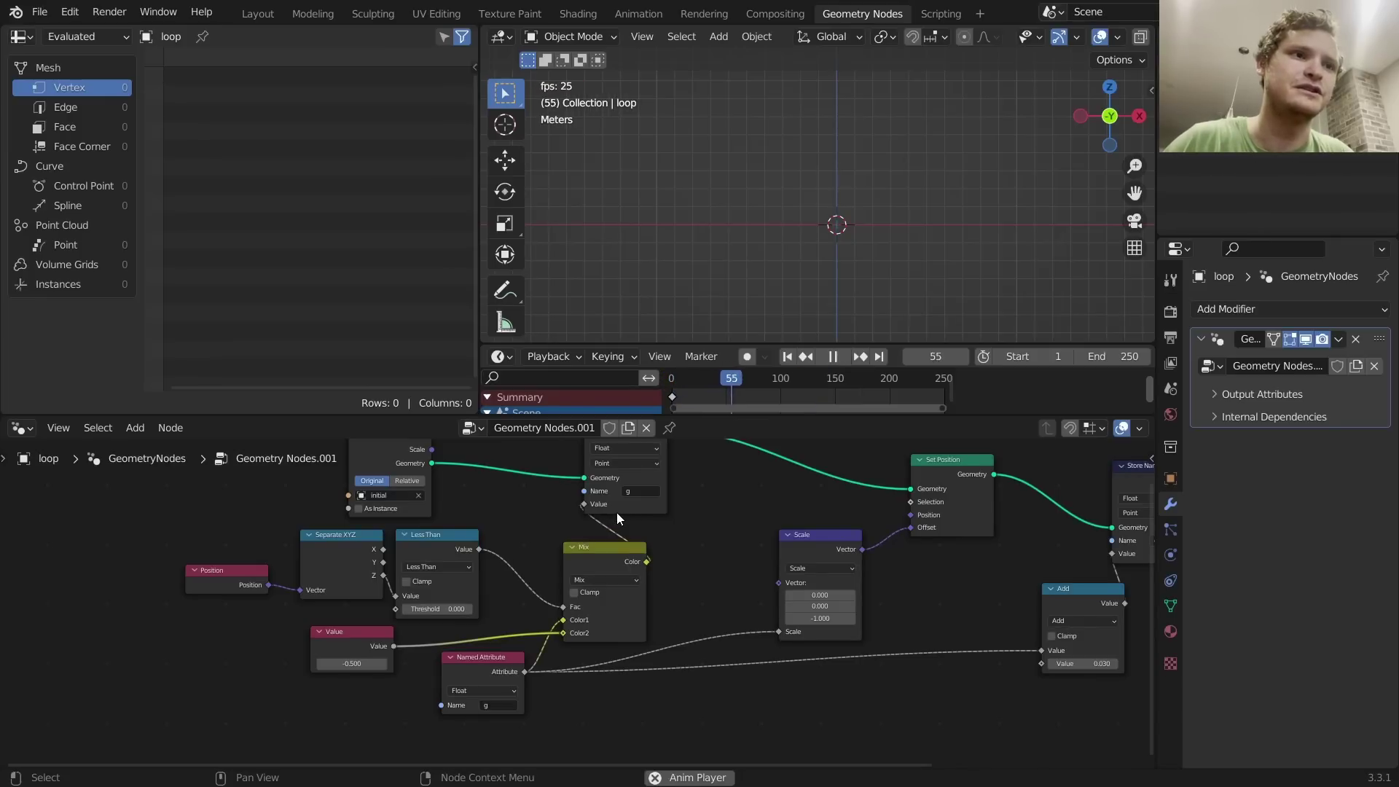
scroll(914, 171, "up", 3)
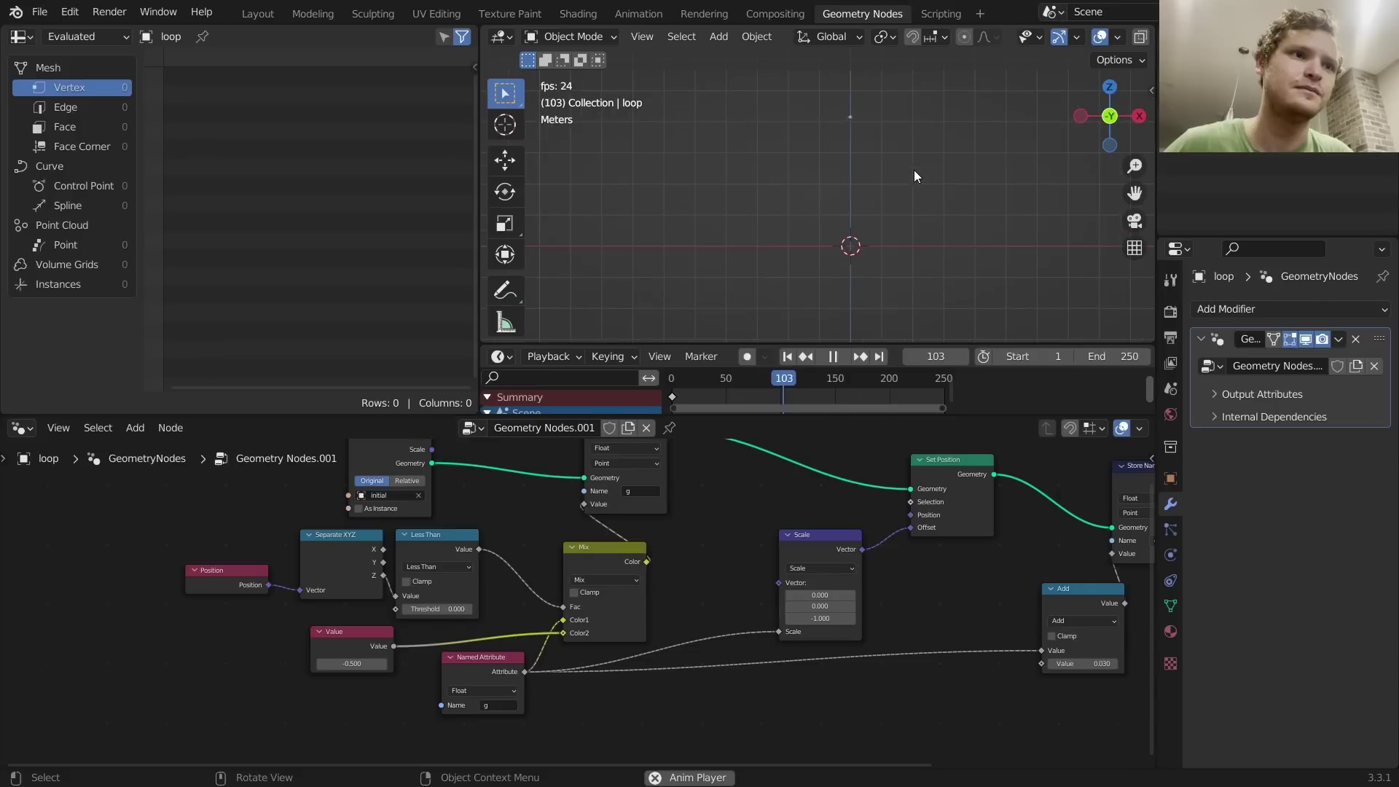
key("shift+Left")
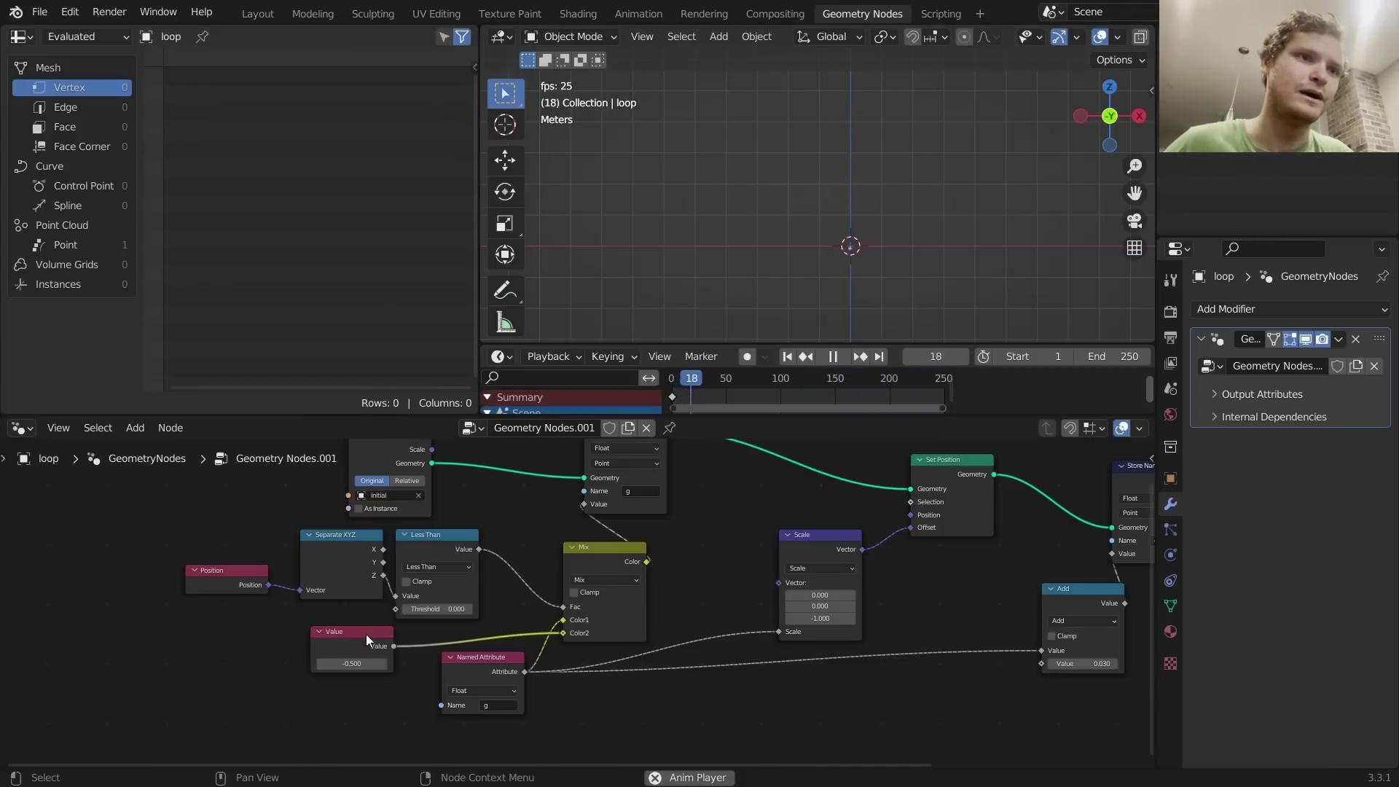
key("space")
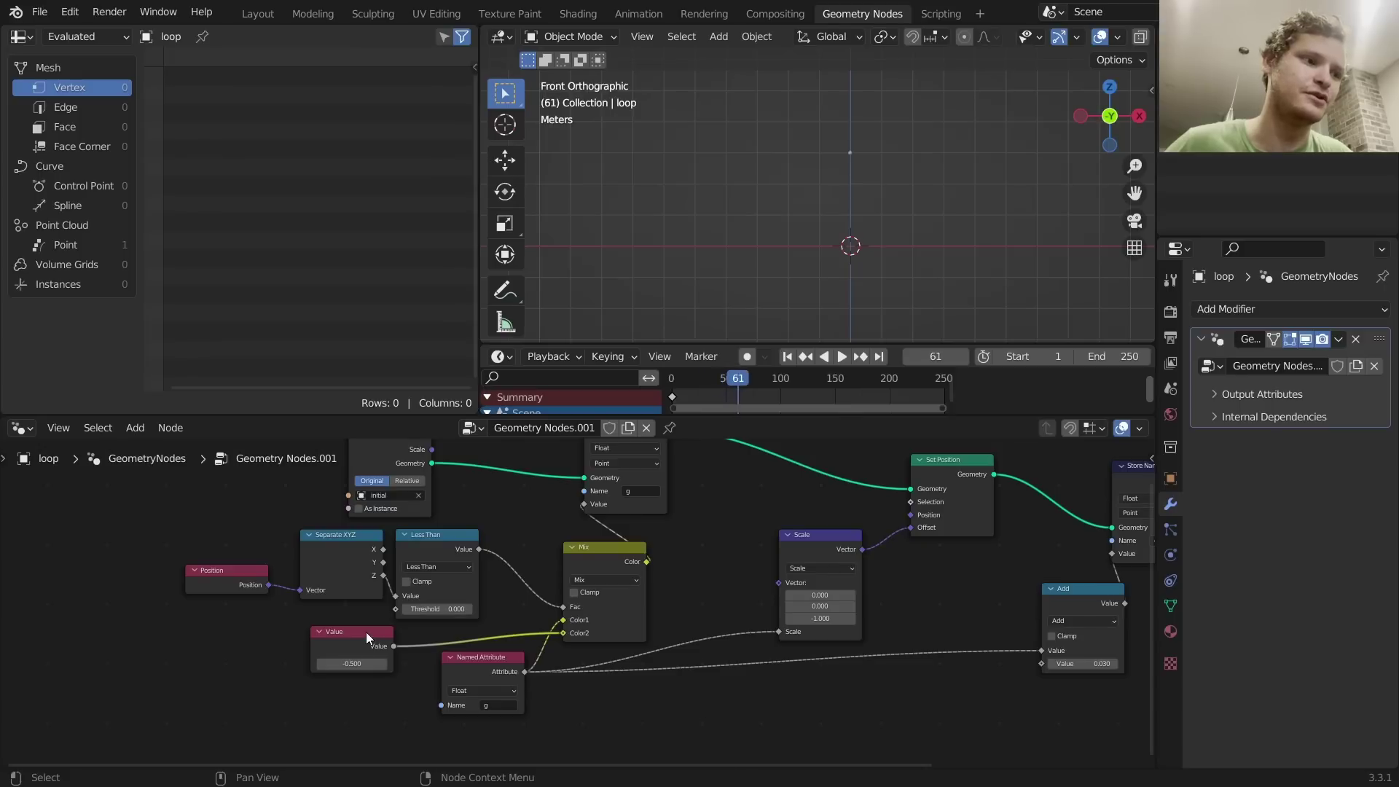
Step: Move the Value node away from the Mix node and insert a Multiply math node, duplicated from Less Than, on their link
left_click_drag(366, 631, 226, 637)
middle_click_drag(319, 615, 487, 576)
scroll(486, 576, "up", 2)
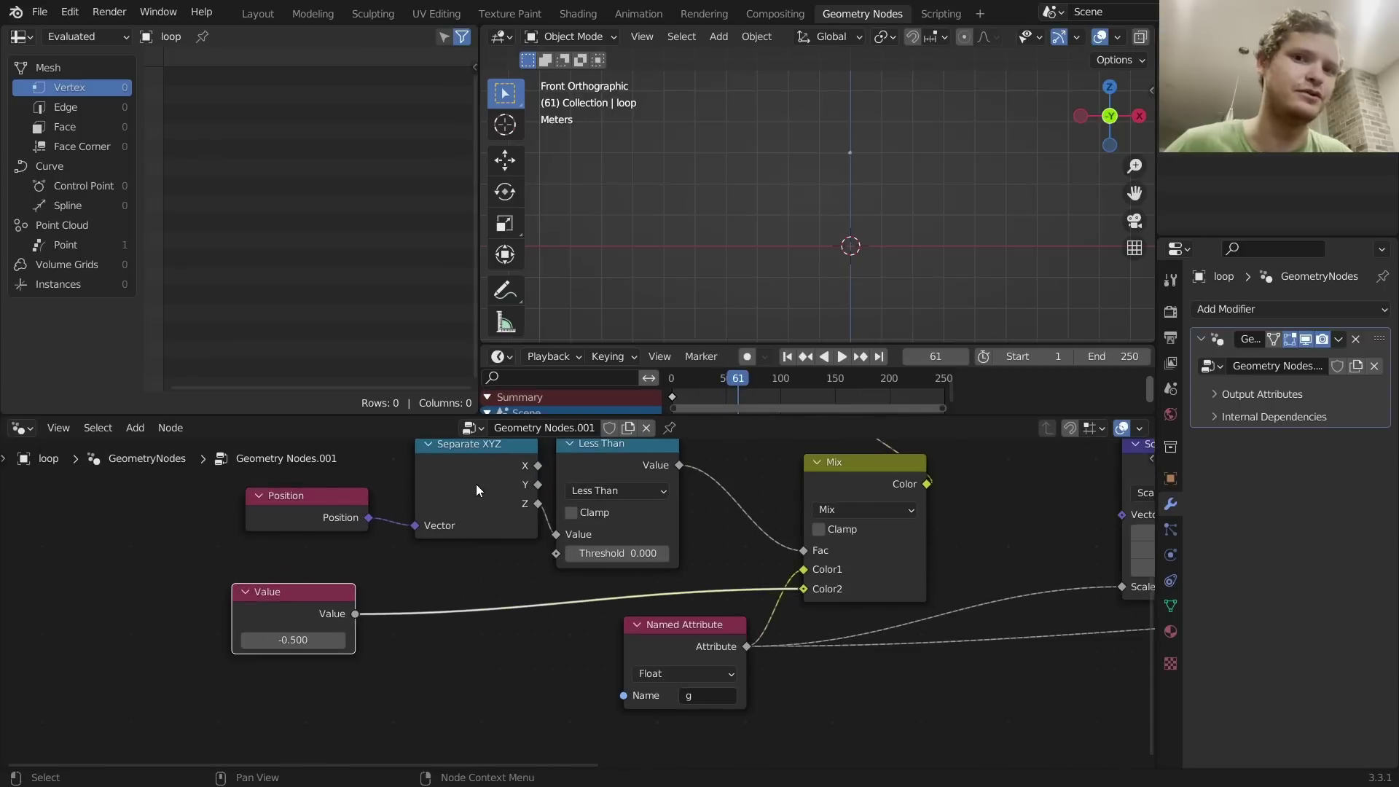
left_click_drag(600, 467, 469, 579)
left_click(478, 601)
left_click(462, 422)
middle_click_drag(459, 614, 569, 565)
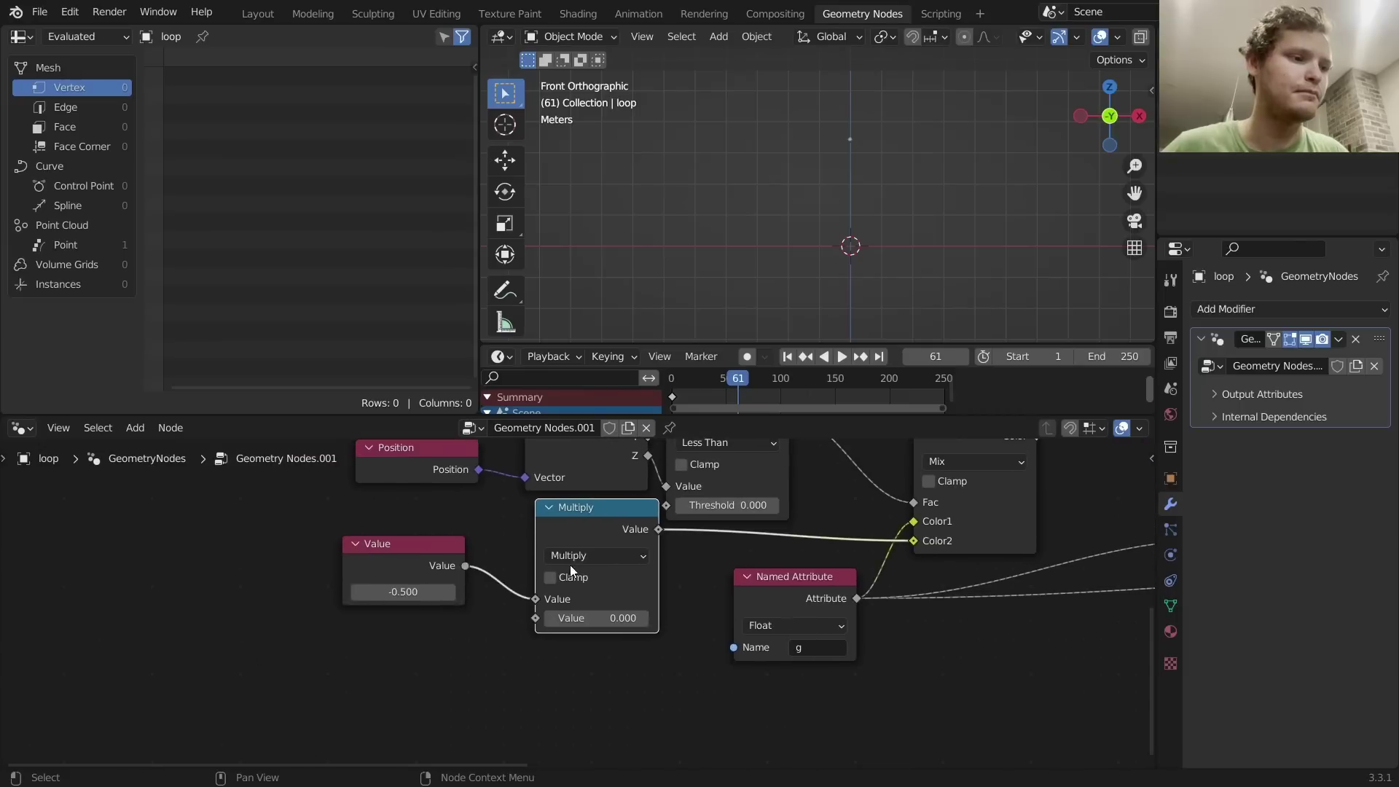
Step: Add a Scene Time node below the Value node and connect its Seconds output to the Multiply node's second Value input
key("shift+a")
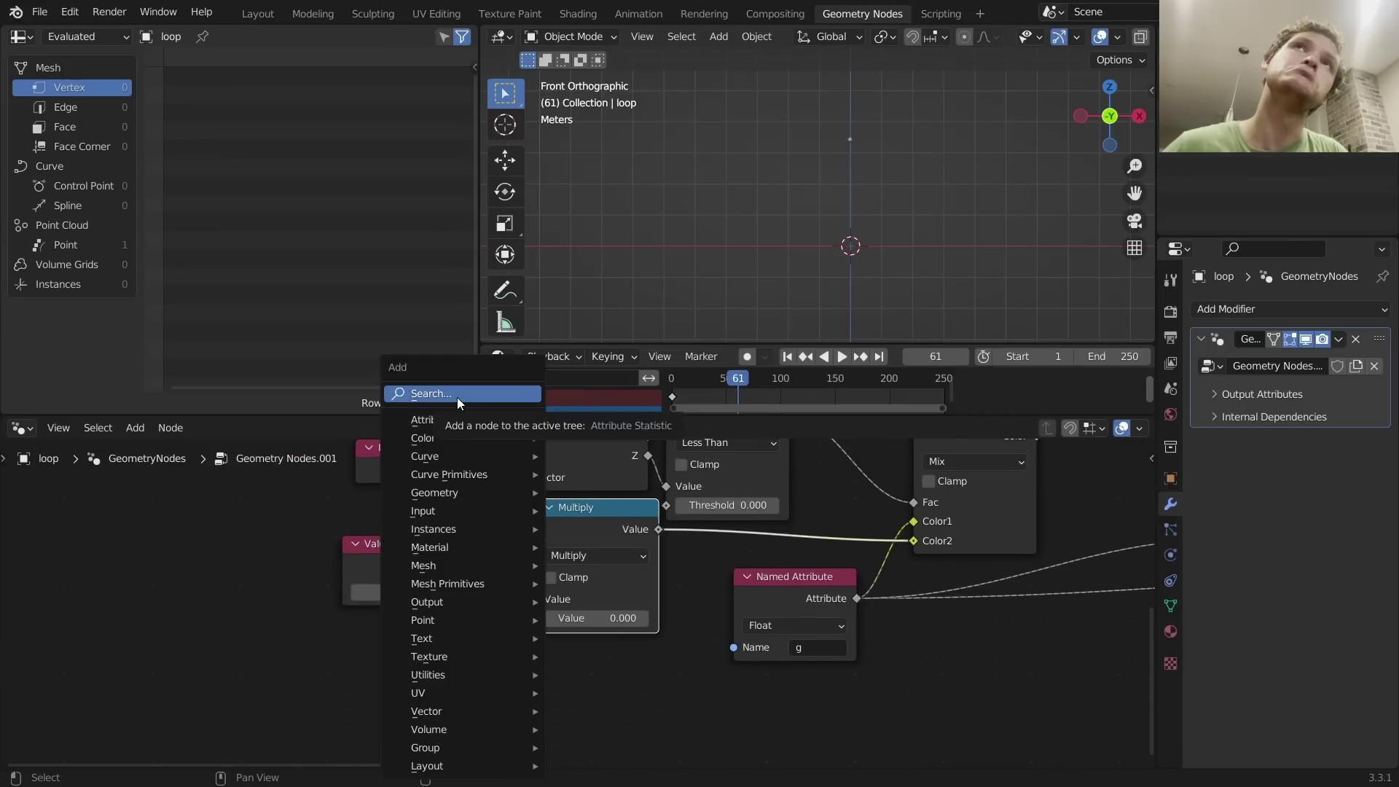
left_click(457, 396)
type("sce")
key("Return")
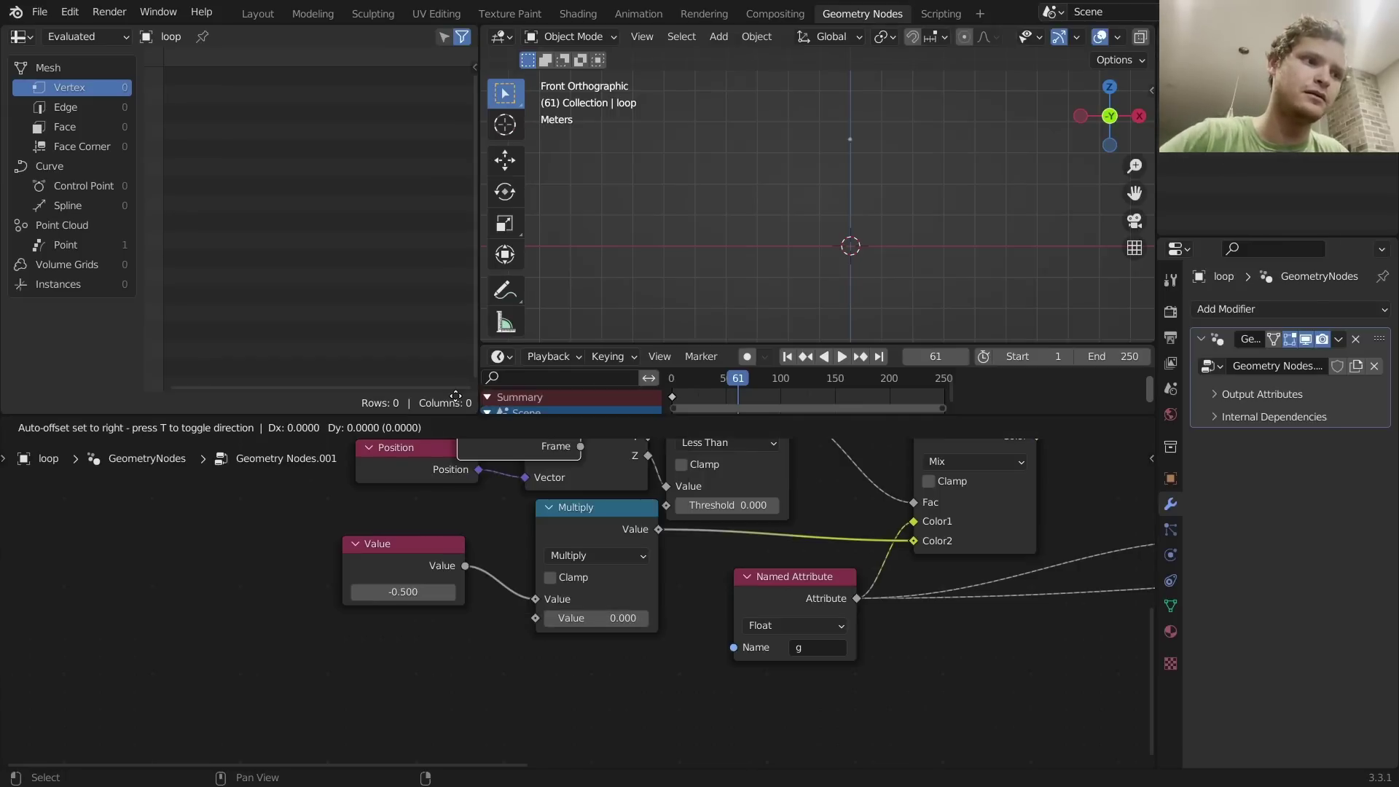
left_click(321, 633)
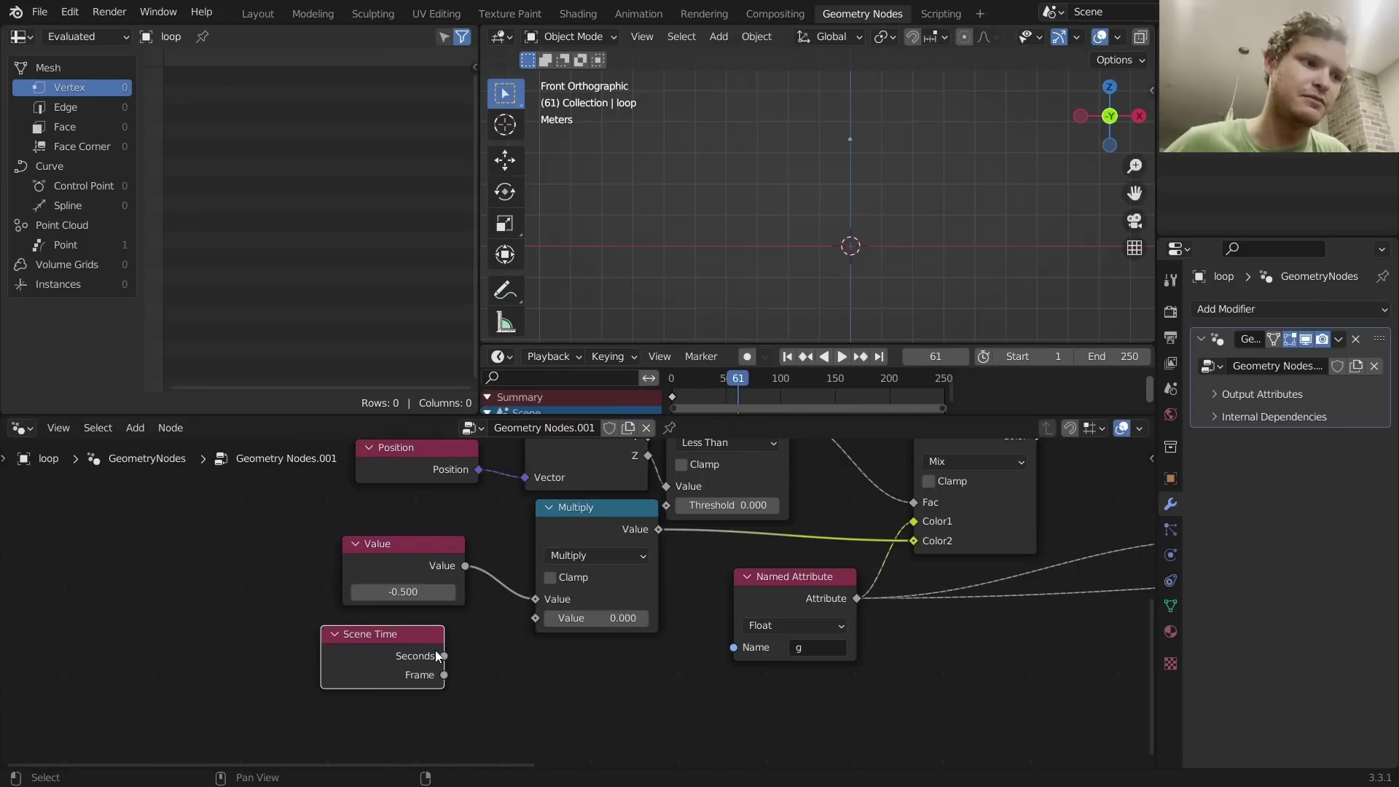
left_click_drag(443, 656, 536, 618)
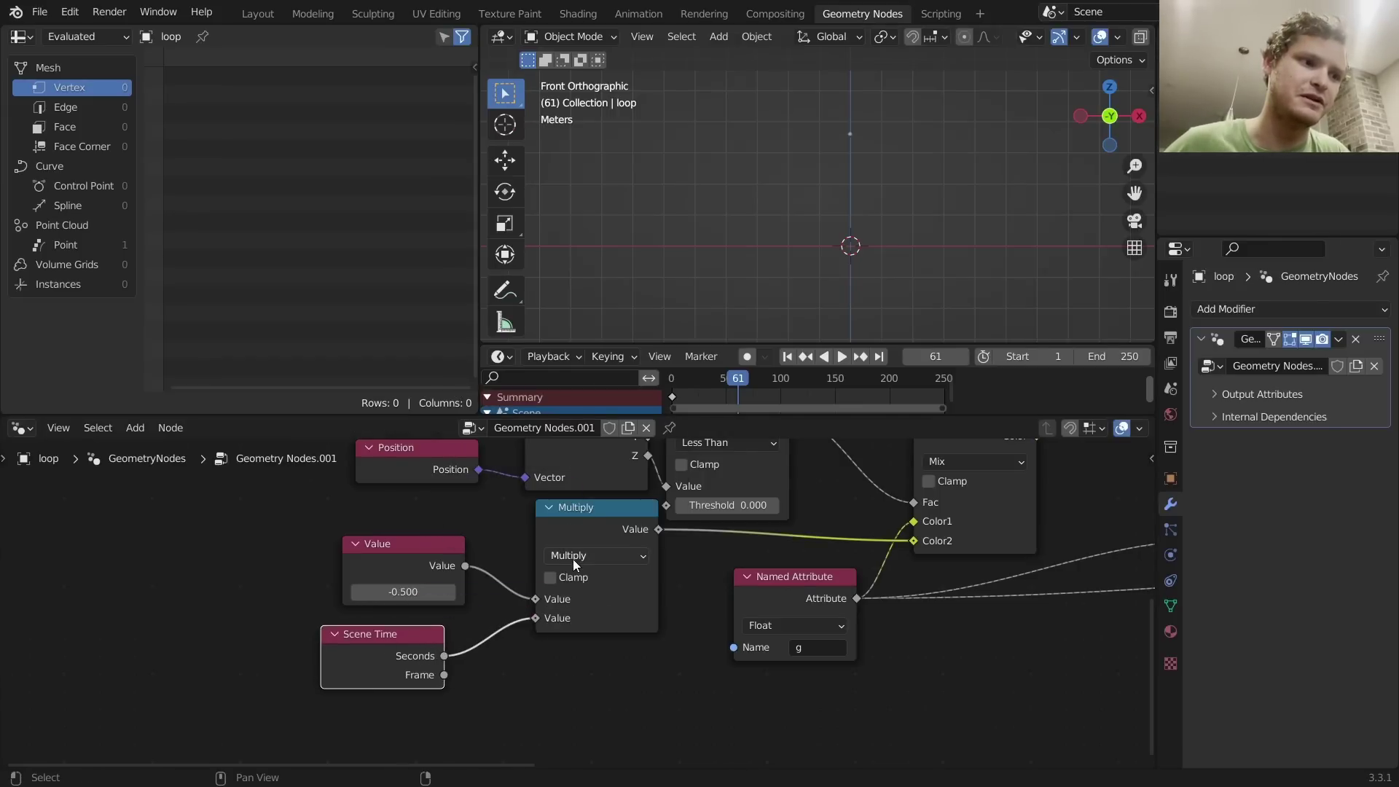
Step: Change the Multiply node's operation to Divide and play the animation from the first frame, watching the point near the ground
left_click(573, 558)
left_click(583, 396)
key("space")
key("space")
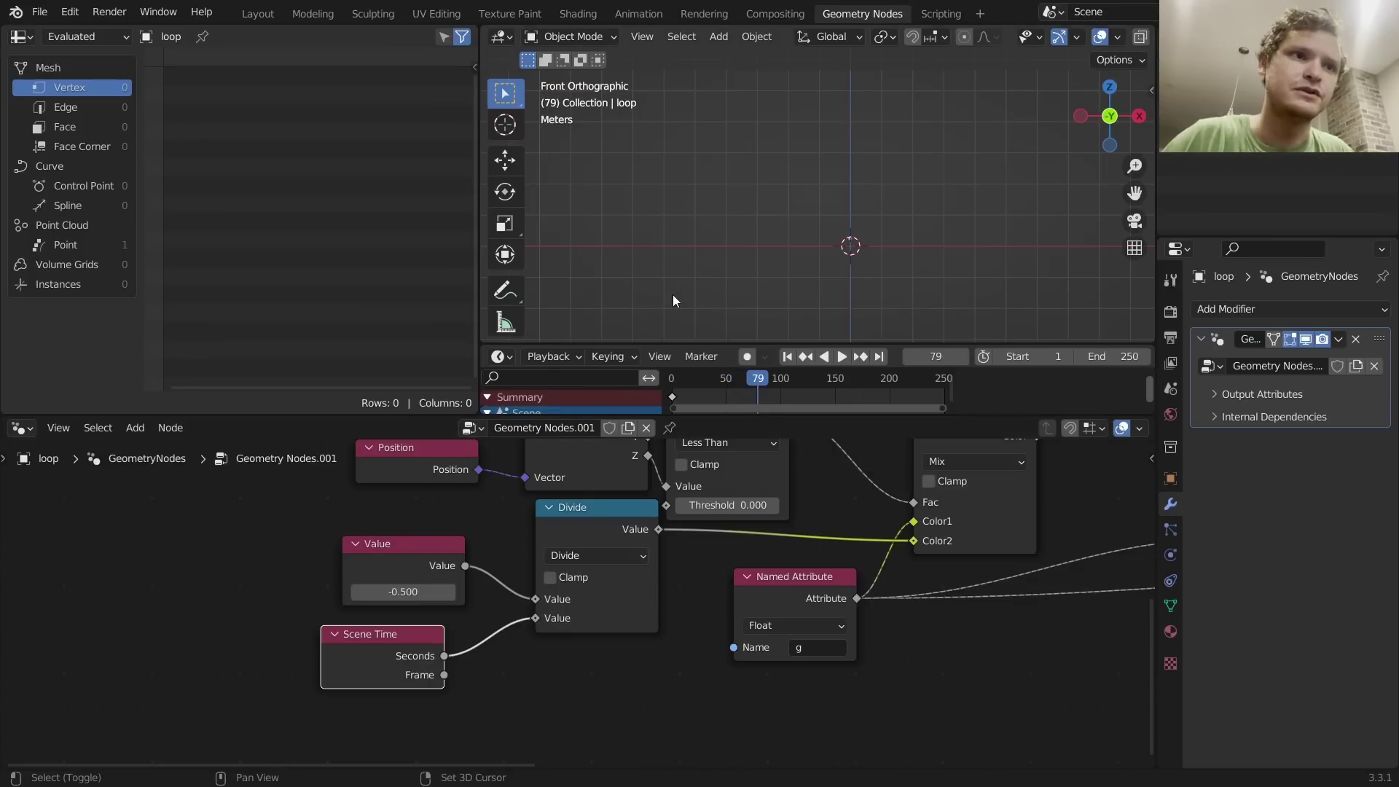
key("shift+Left")
key("space")
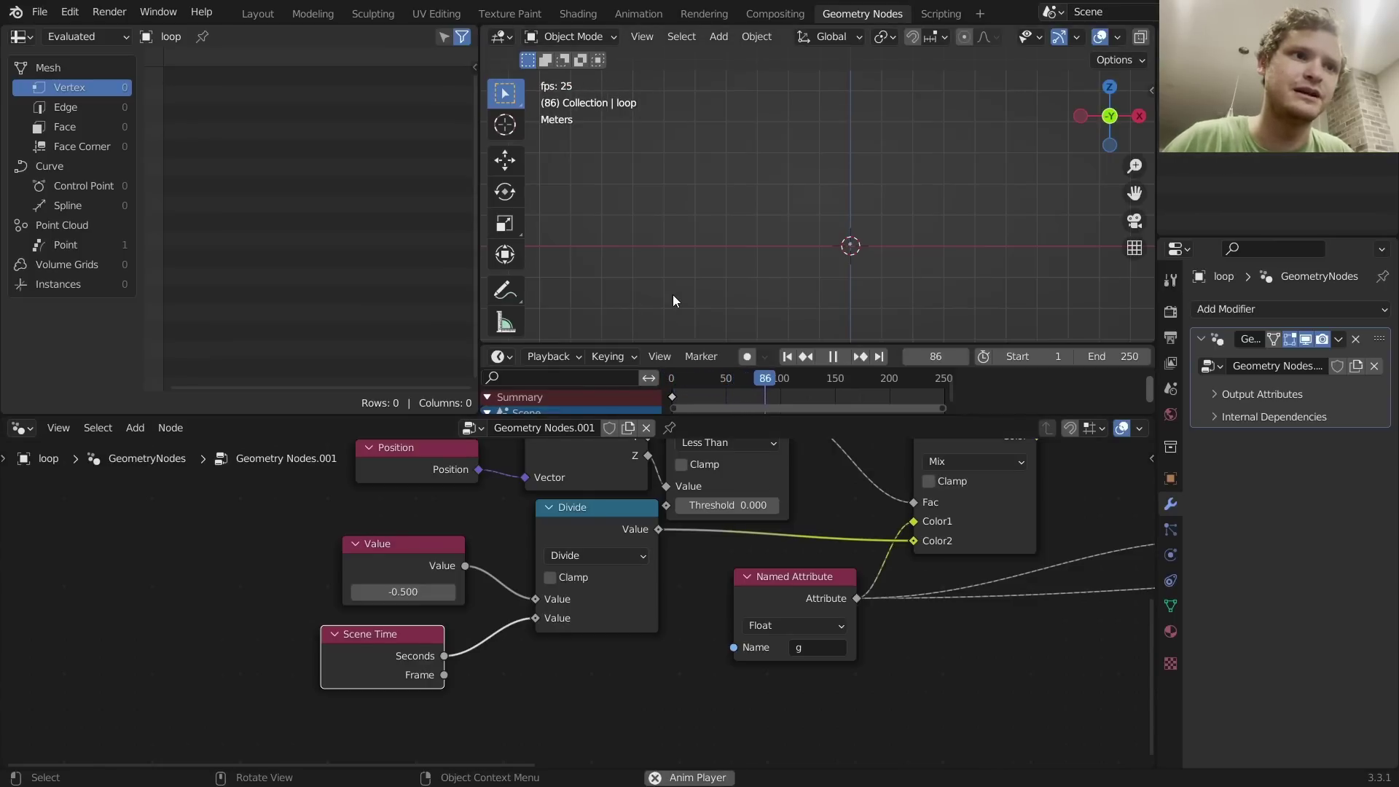
scroll(876, 267, "up", 5)
middle_click_drag(874, 287, 827, 245, "shift")
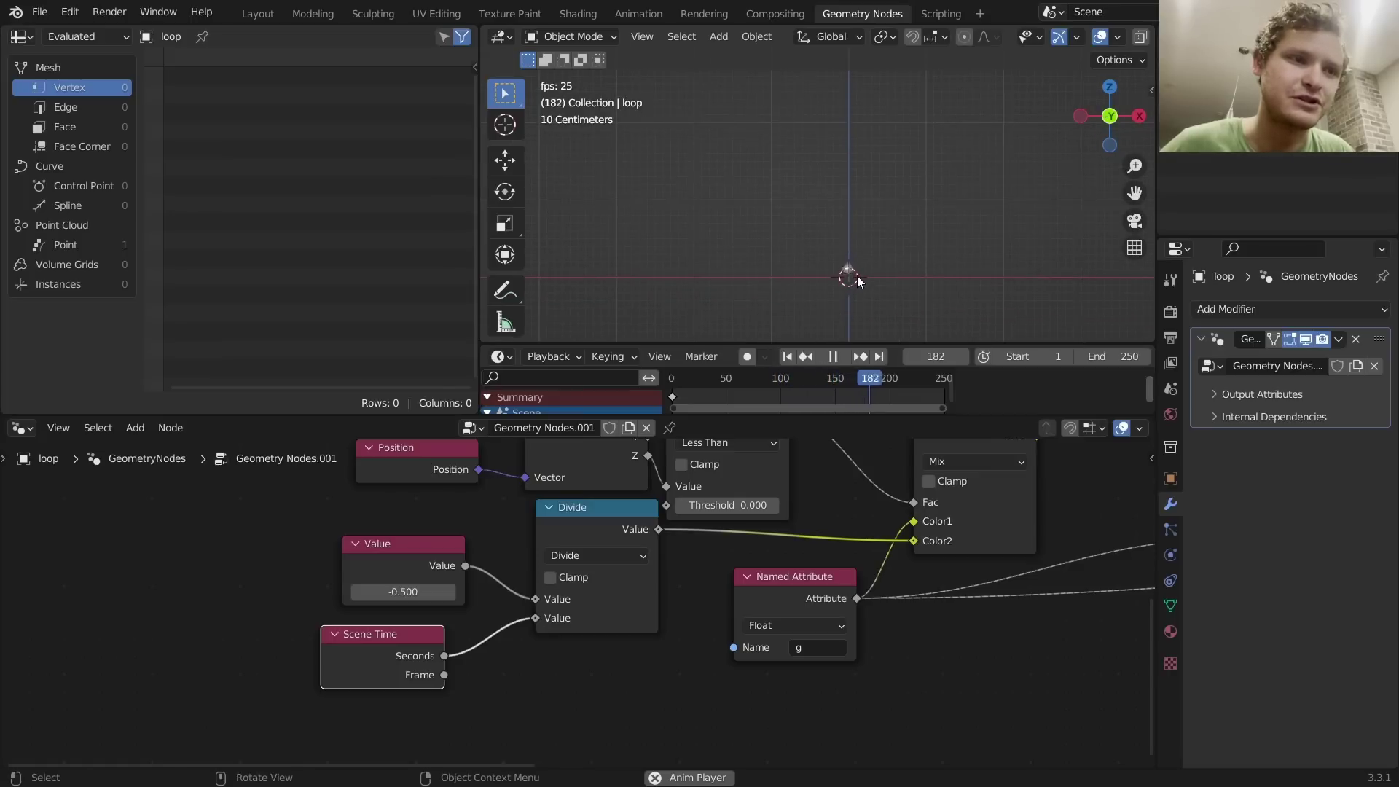
key("space")
Step: Insert a duplicate of the Divide node after Scene Time and set it to Power with an exponent of 2
middle_click_drag(397, 589, 543, 528)
left_click_drag(515, 579, 397, 590)
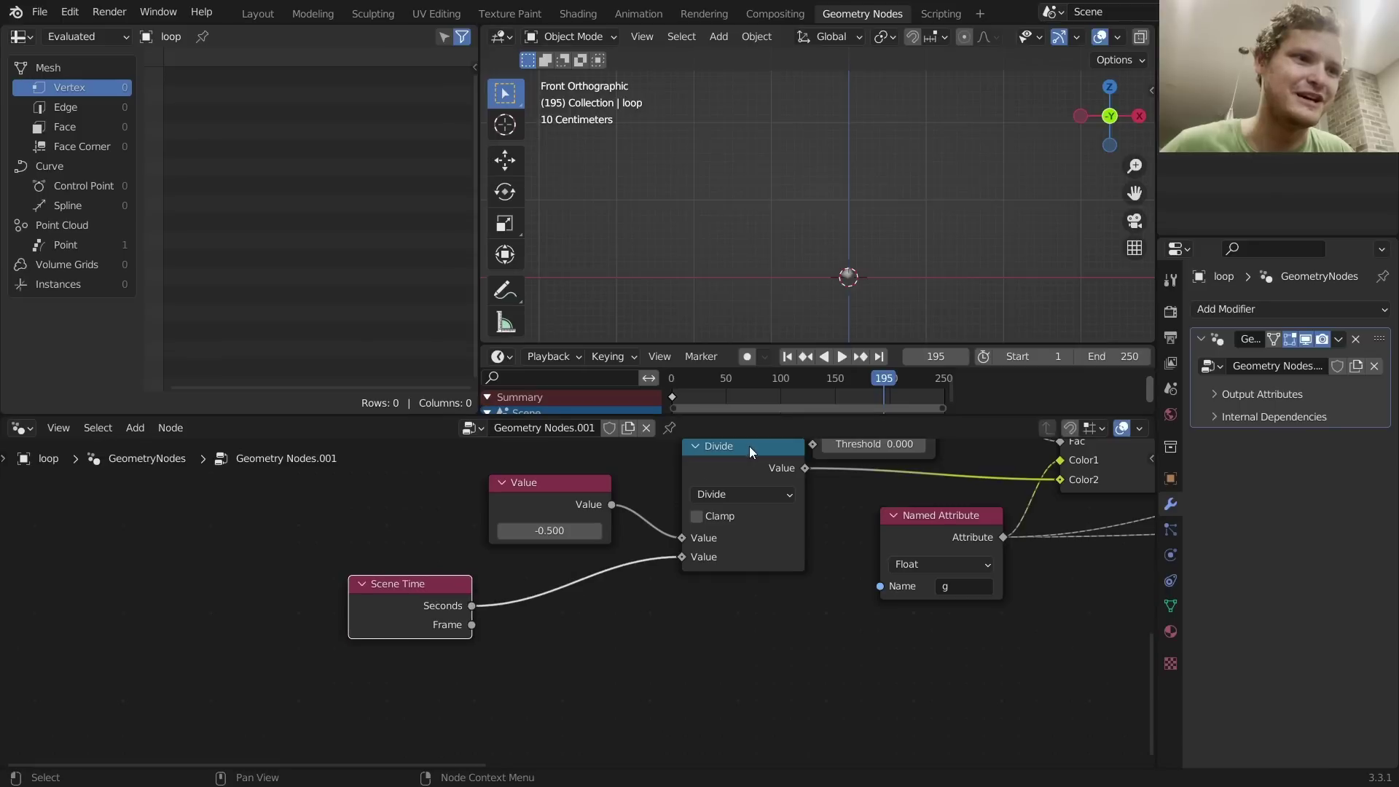
key("shift+d")
left_click(611, 577)
left_click(609, 623)
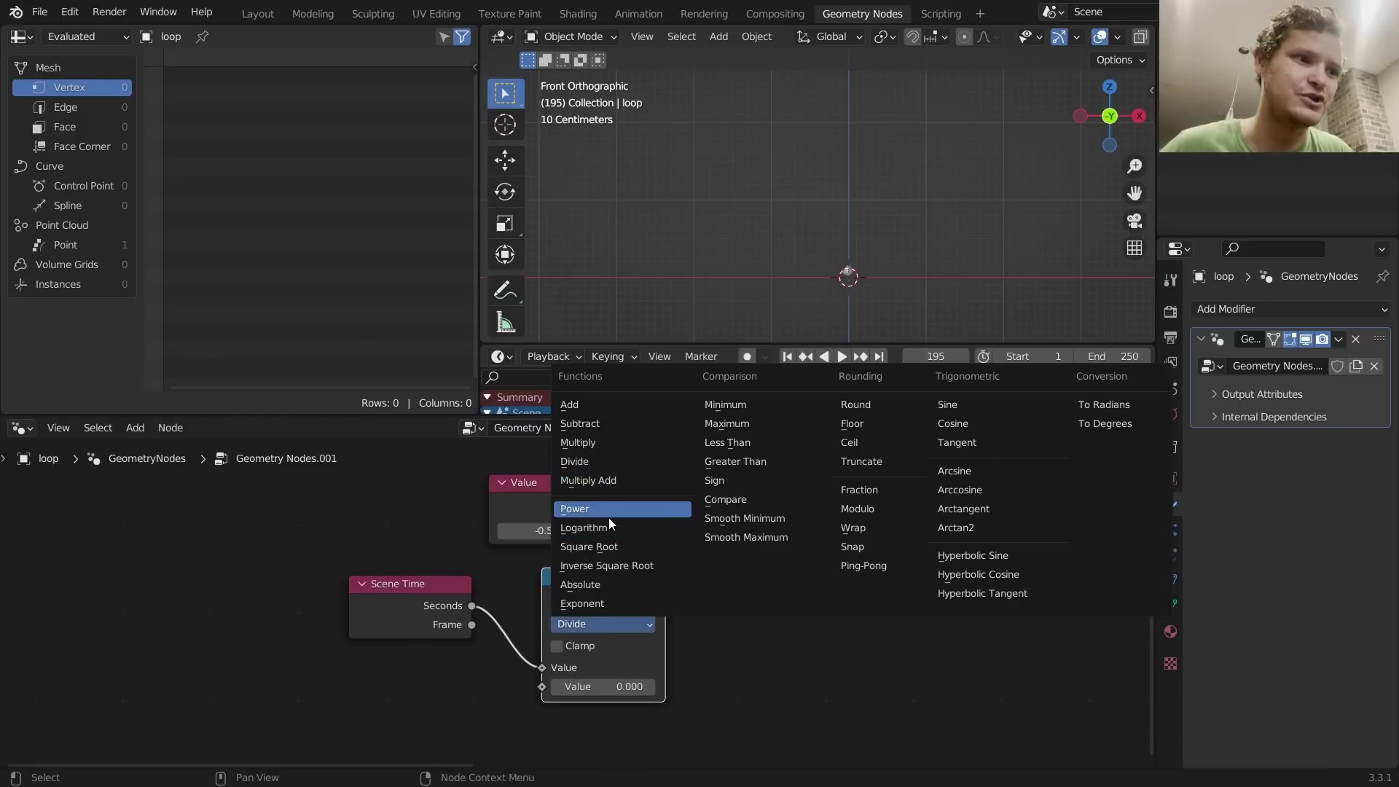
left_click(596, 509)
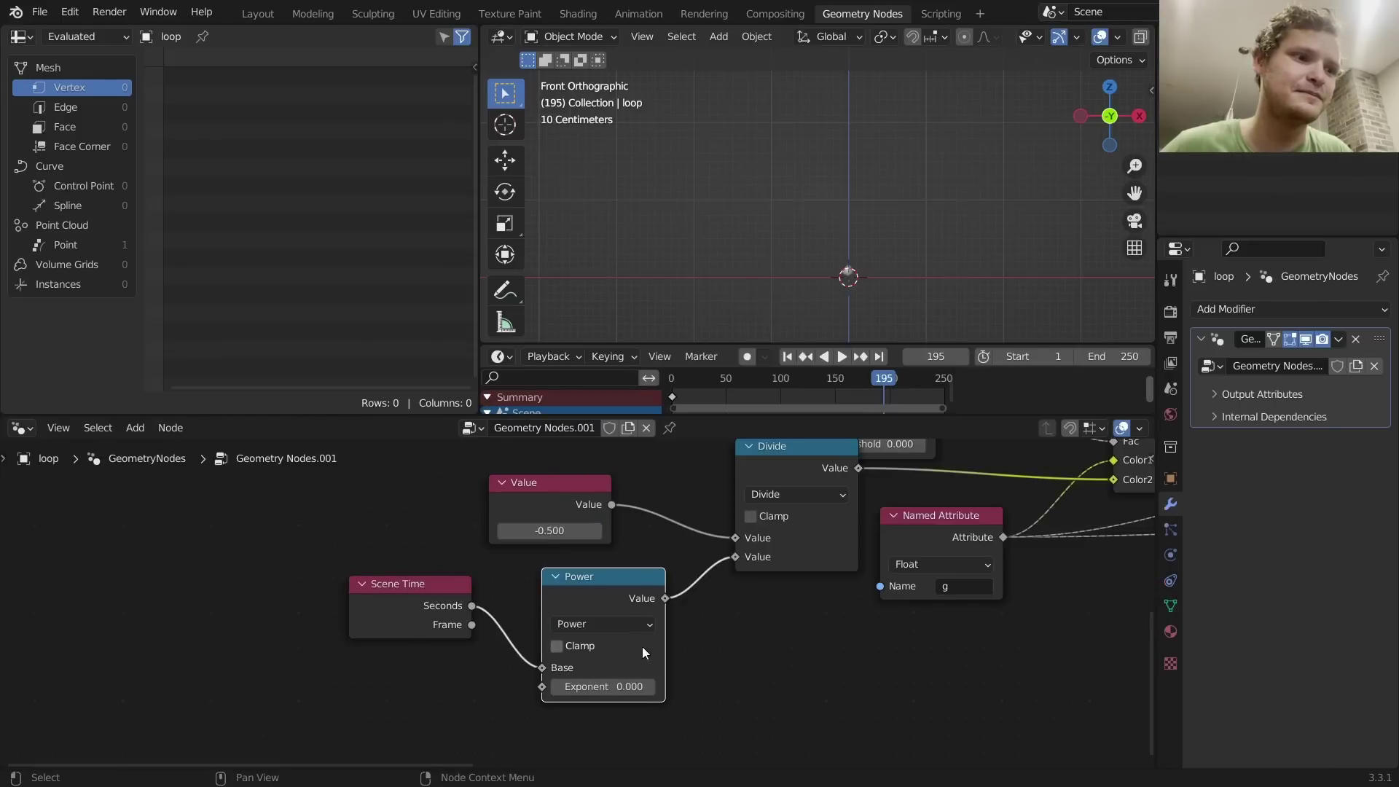
left_click(604, 686)
type("2")
key("Return")
Step: Play the animation from the first frame, examining how the point bounces near the origin
key("shift+Left")
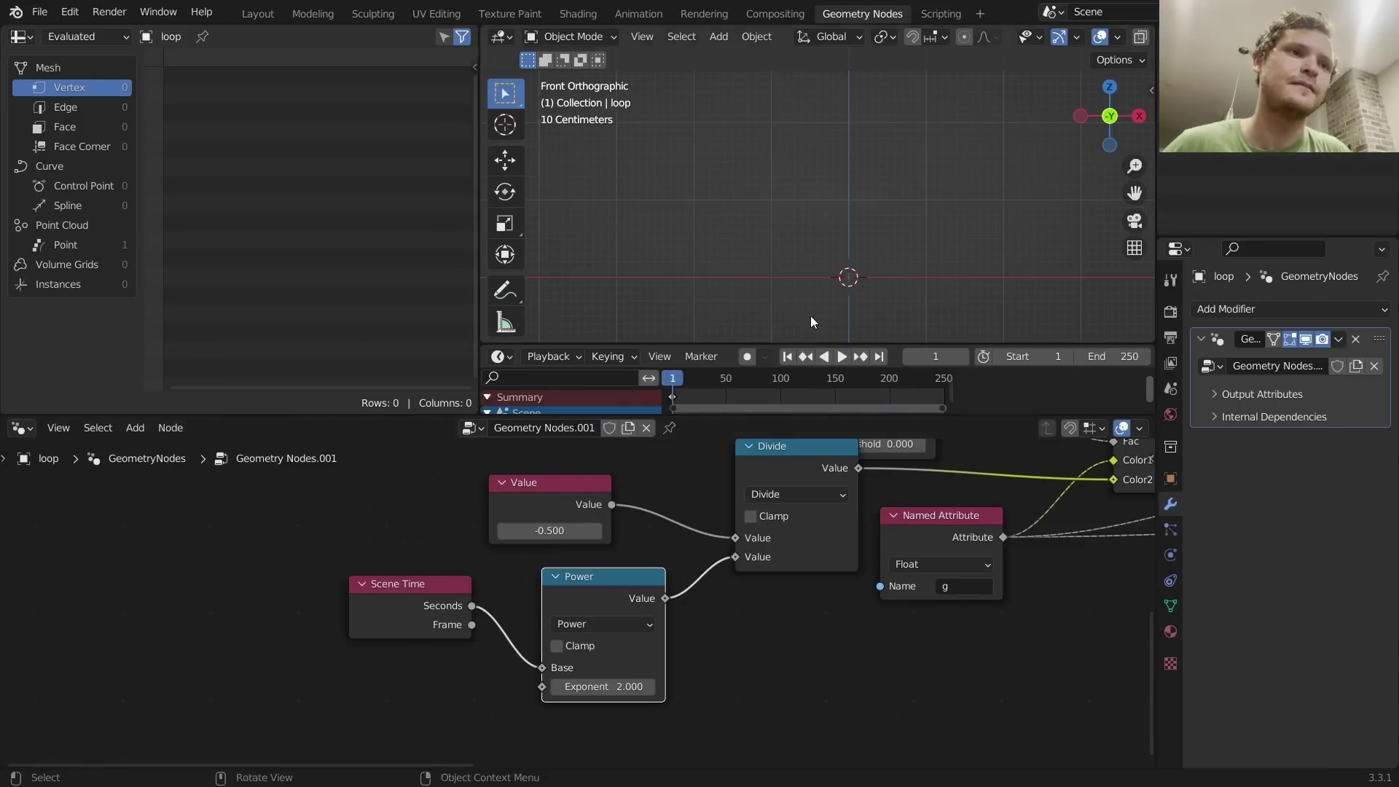
scroll(810, 317, "down", 5)
key("space")
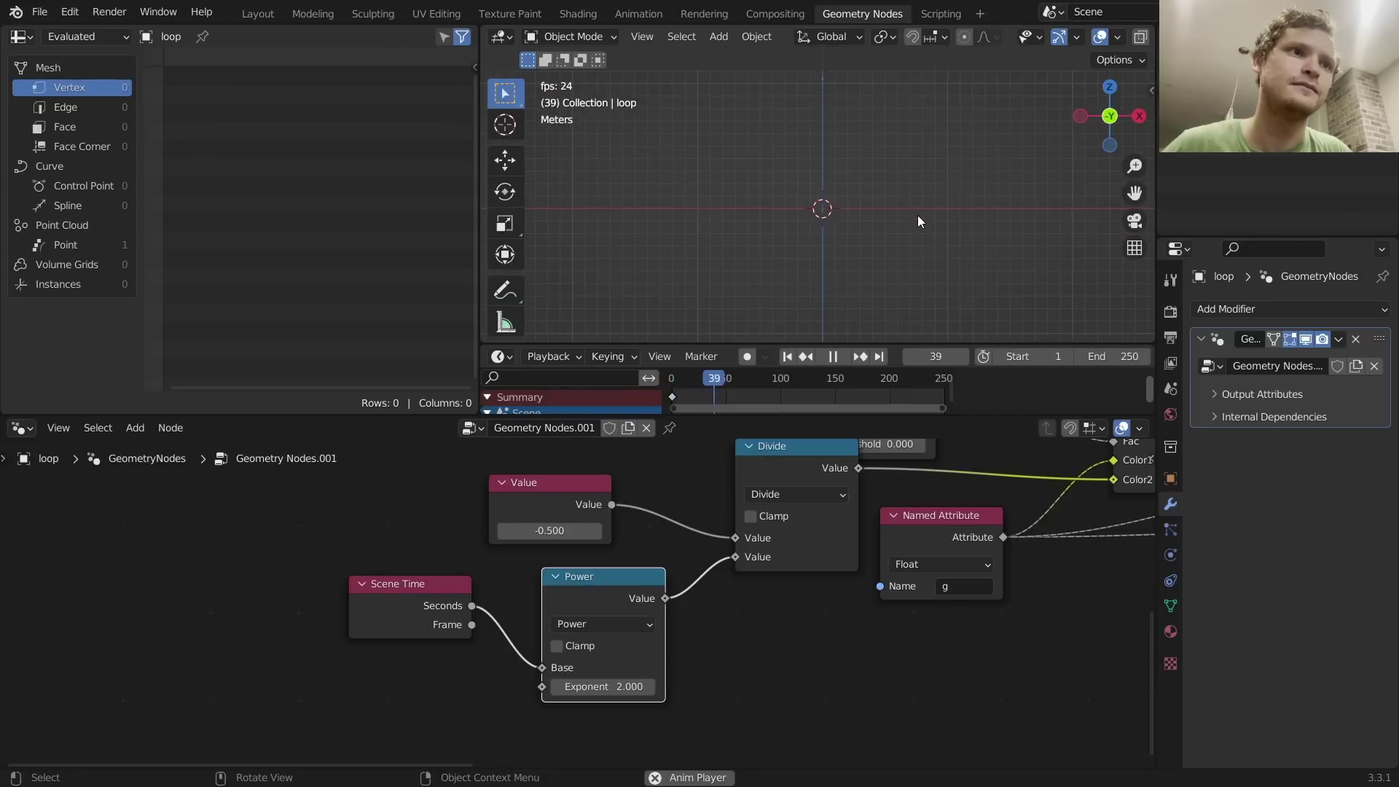
scroll(907, 219, "up", 5)
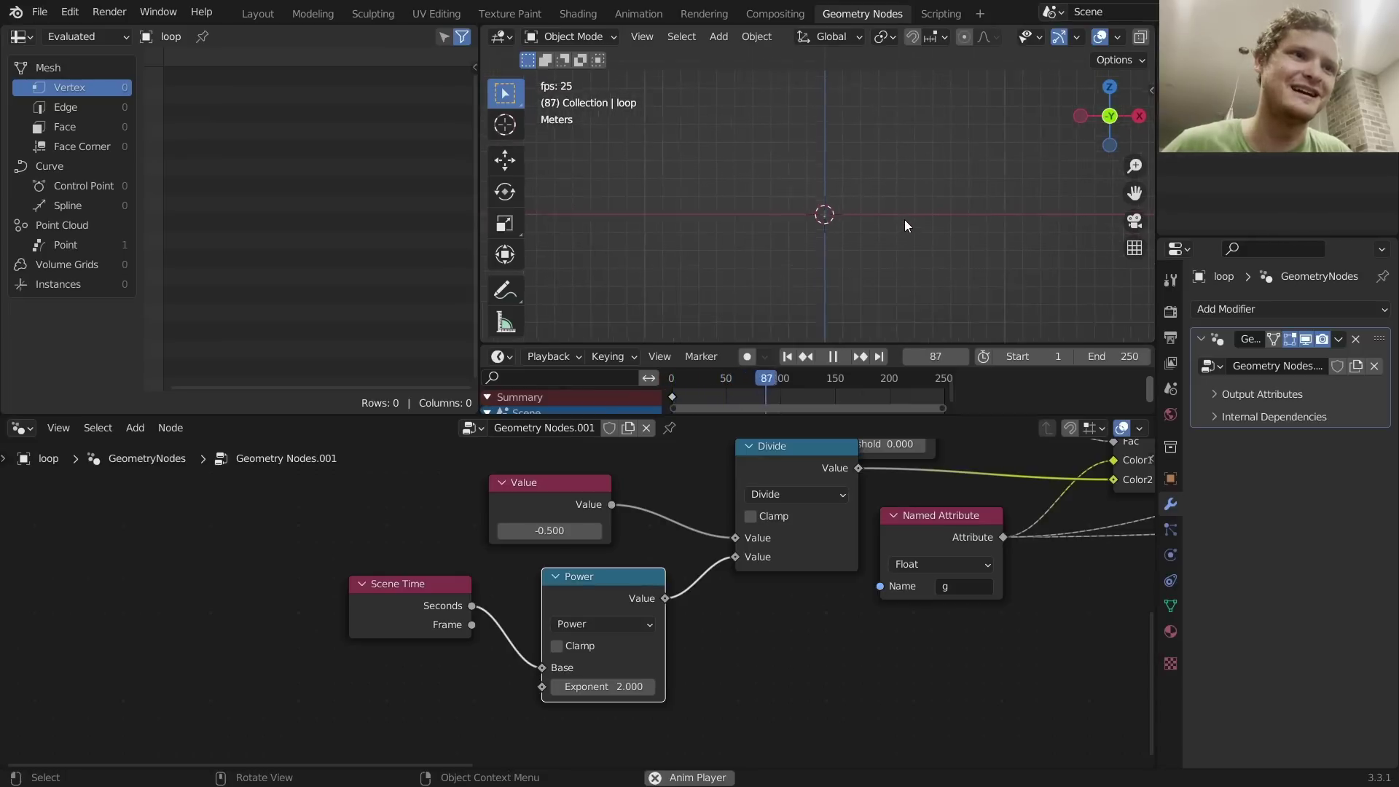
scroll(860, 248, "up", 3)
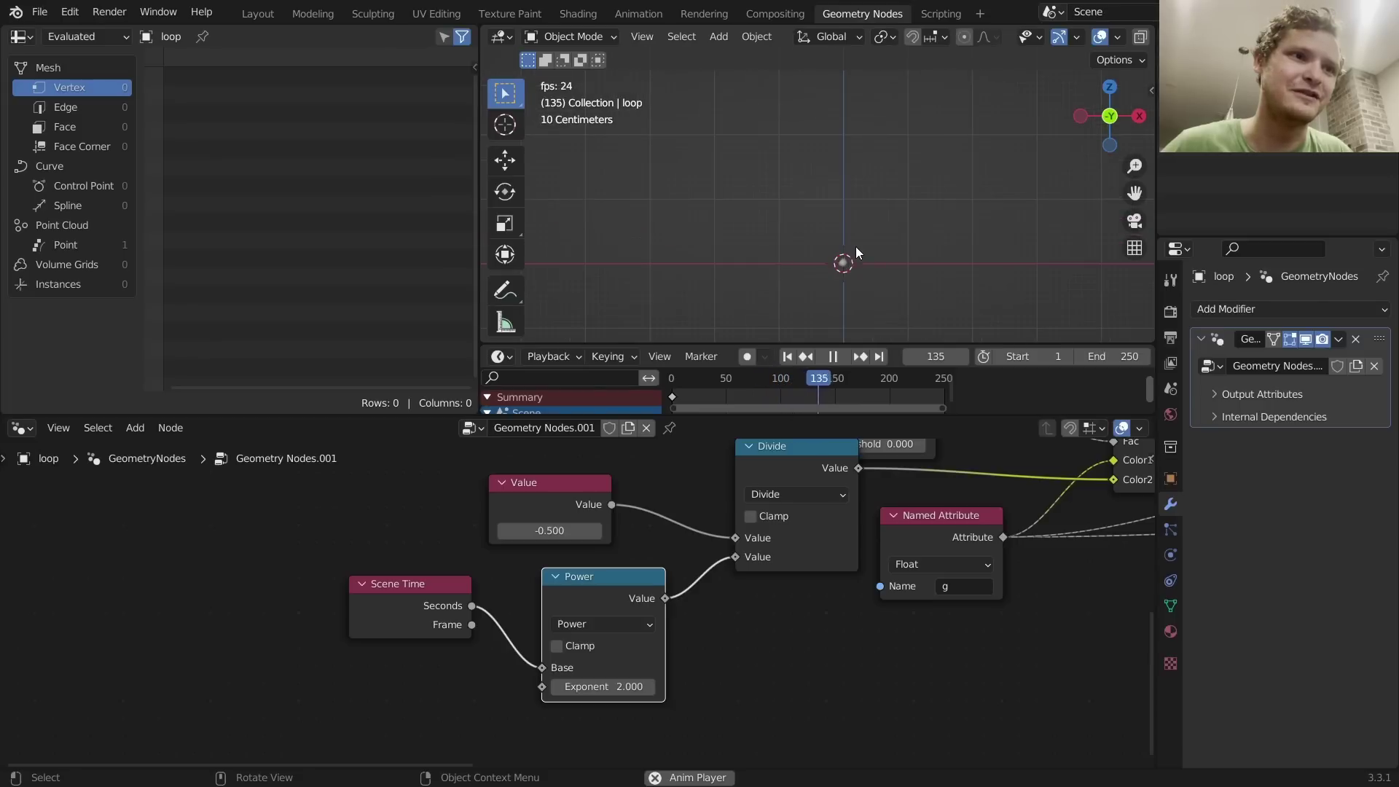
key("space")
Step: Move the Add node beneath the Scale node to make room before the final Store Named Attribute node
scroll(848, 558, "down", 6)
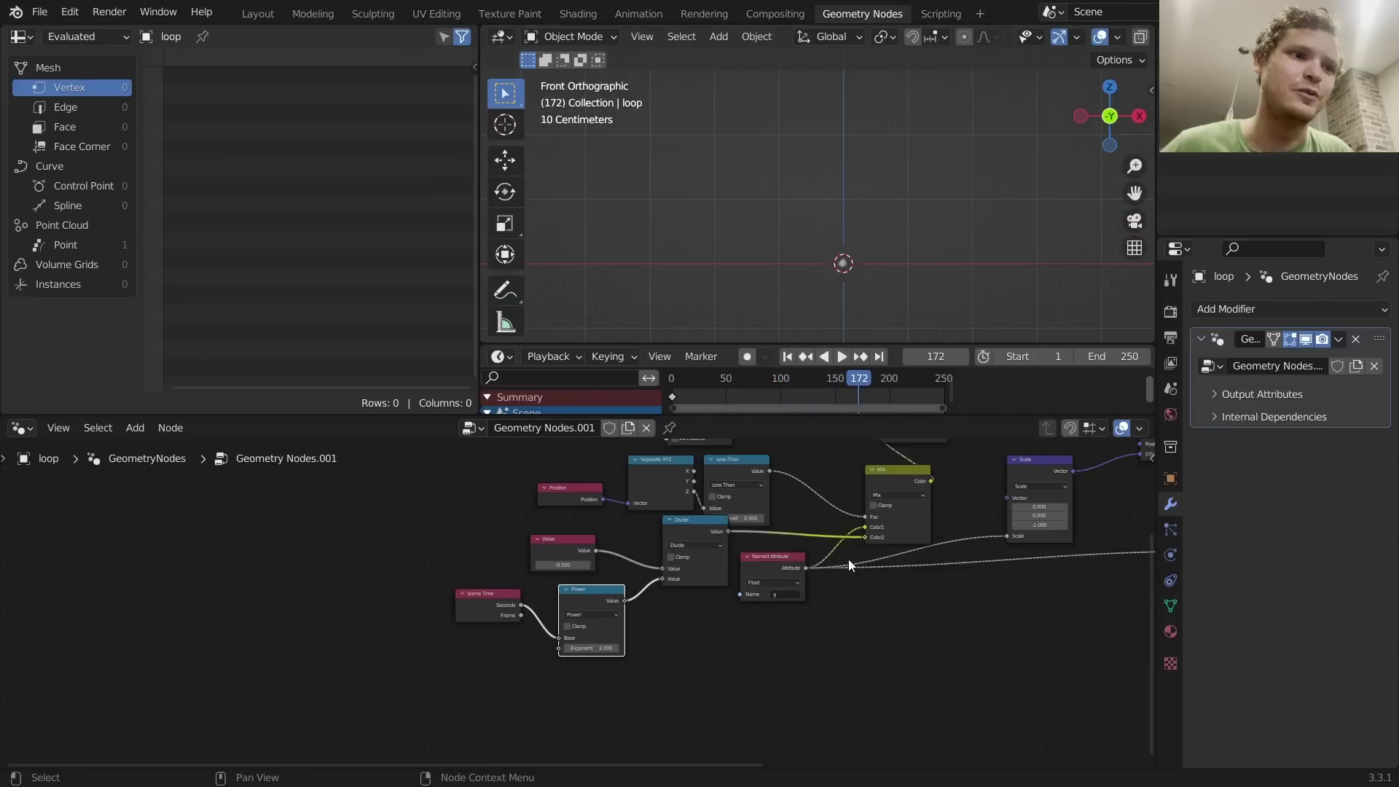
middle_click_drag(848, 559, 507, 650)
key("space")
key("space")
middle_click_drag(908, 598, 869, 568)
left_click_drag(864, 567, 681, 616)
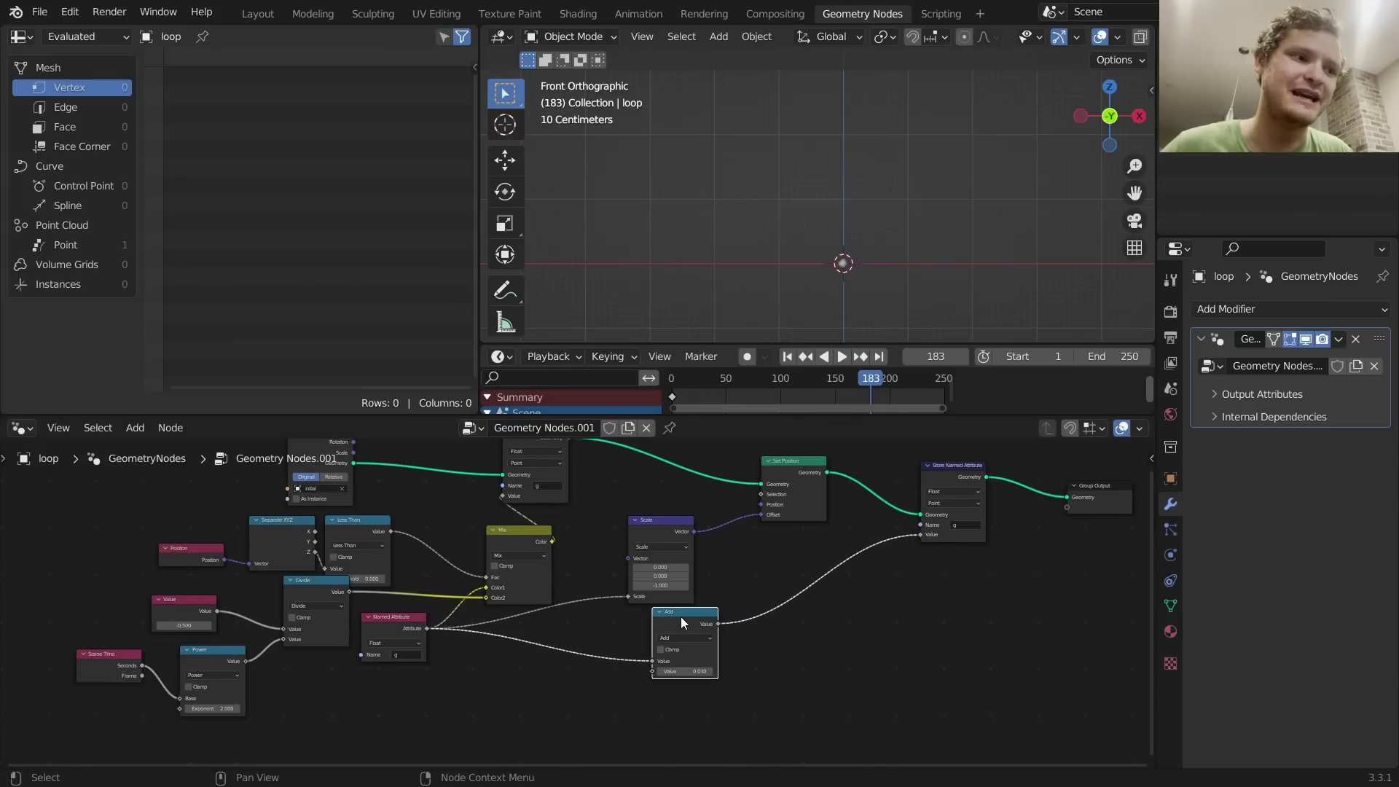
Step: Insert a duplicate of the Add node before the final Store Named Attribute, set to Multiply with a value of 0.98
key("shift+d")
left_click(838, 588)
left_click(838, 592)
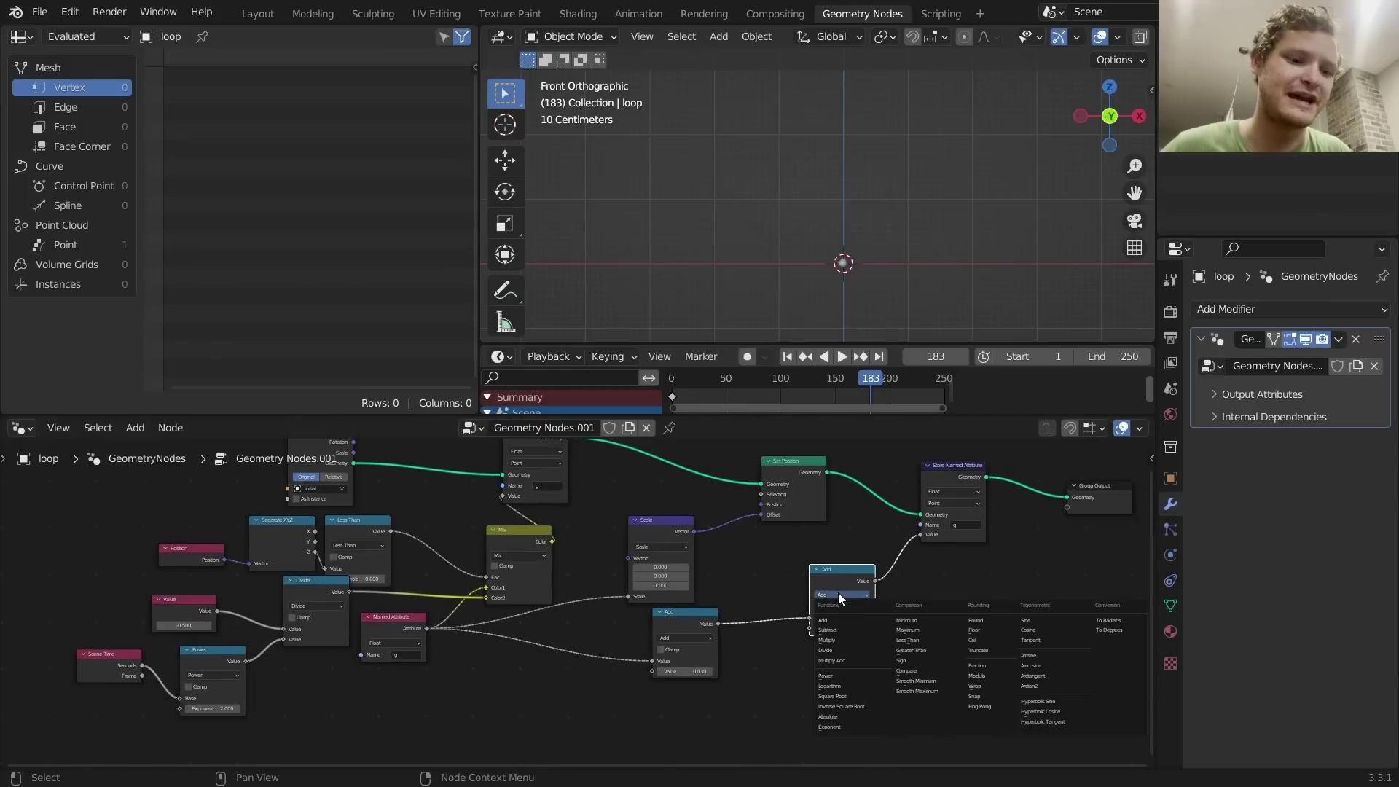
left_click(844, 616)
scroll(843, 614, "up", 2)
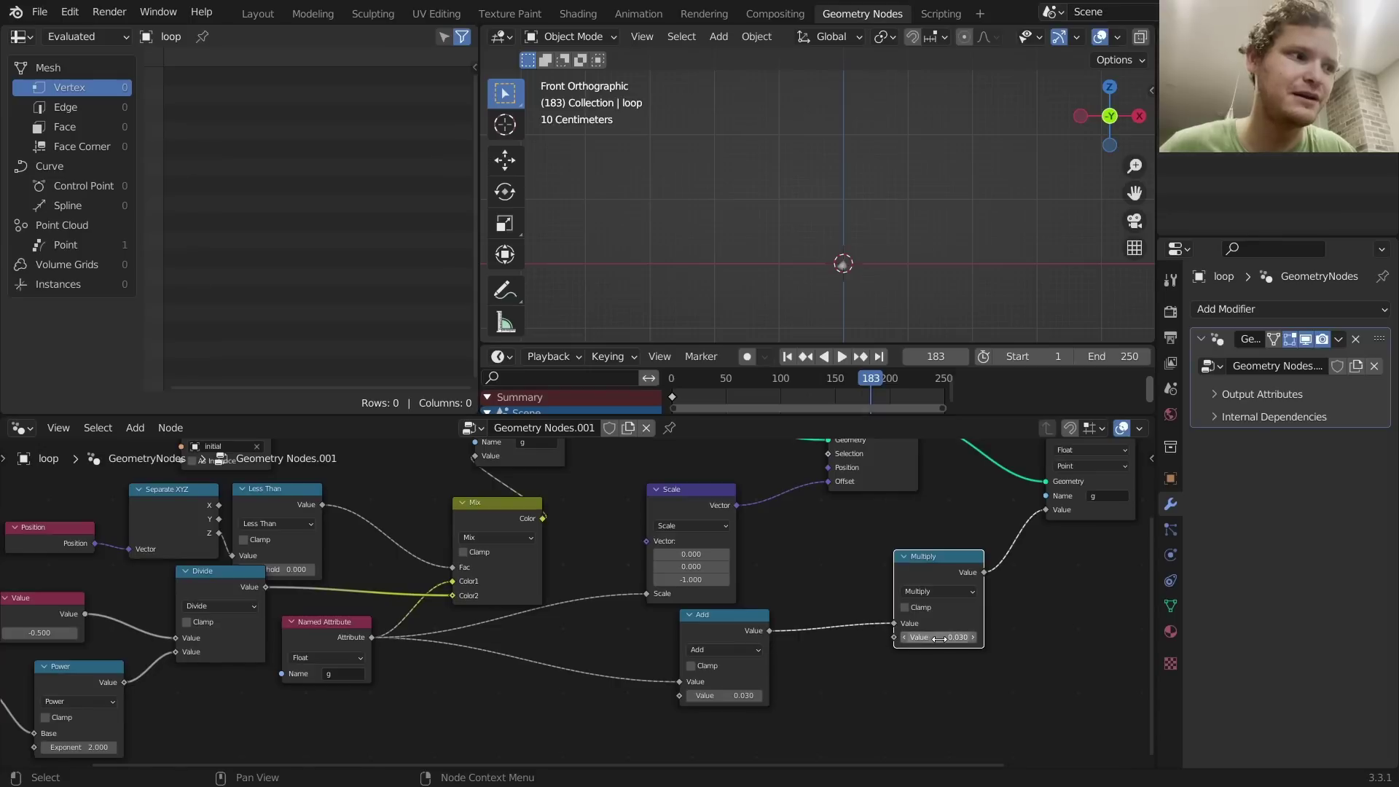
left_click(940, 635)
type("0.98")
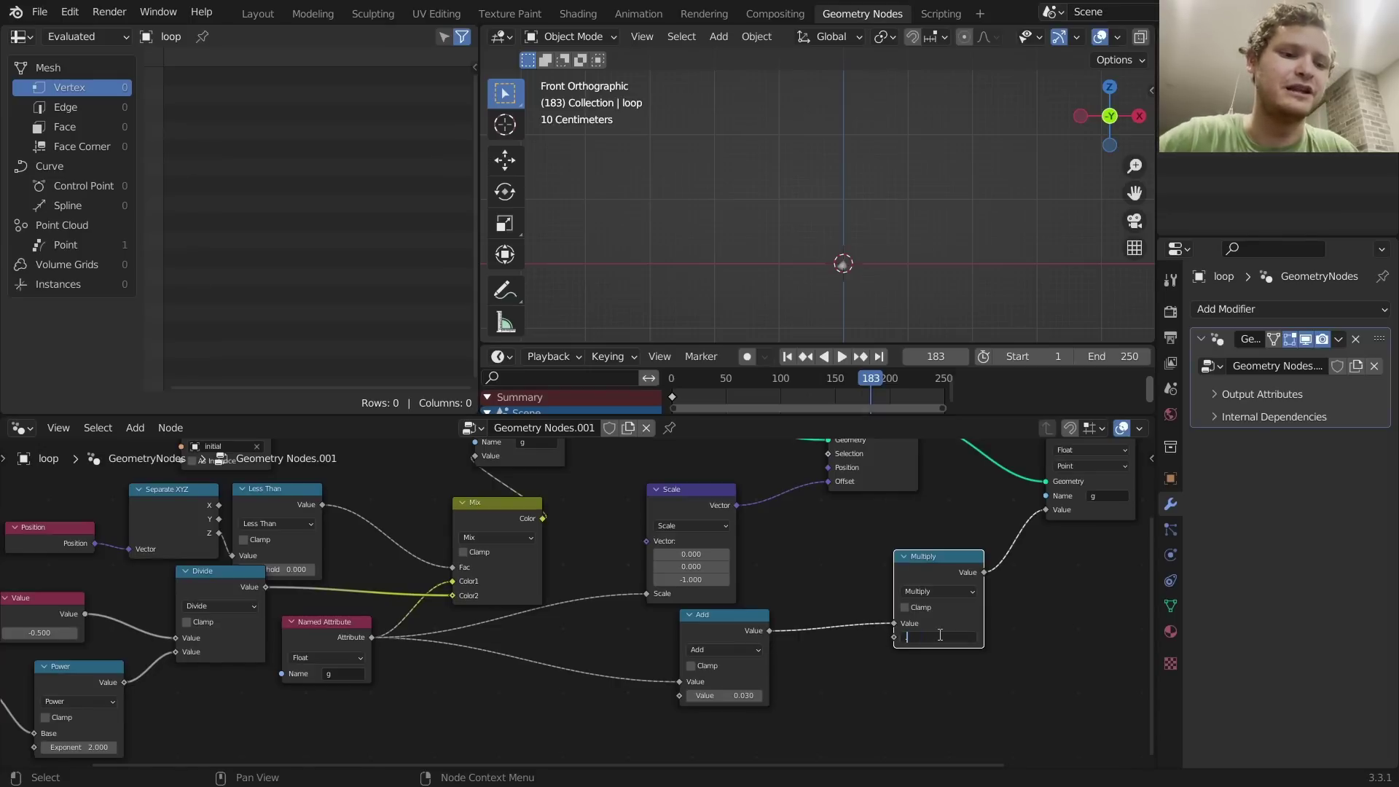
key("Return")
Step: Replay the animation from the first frame to examine the point's damped bounce
key("shift+Left")
key("space")
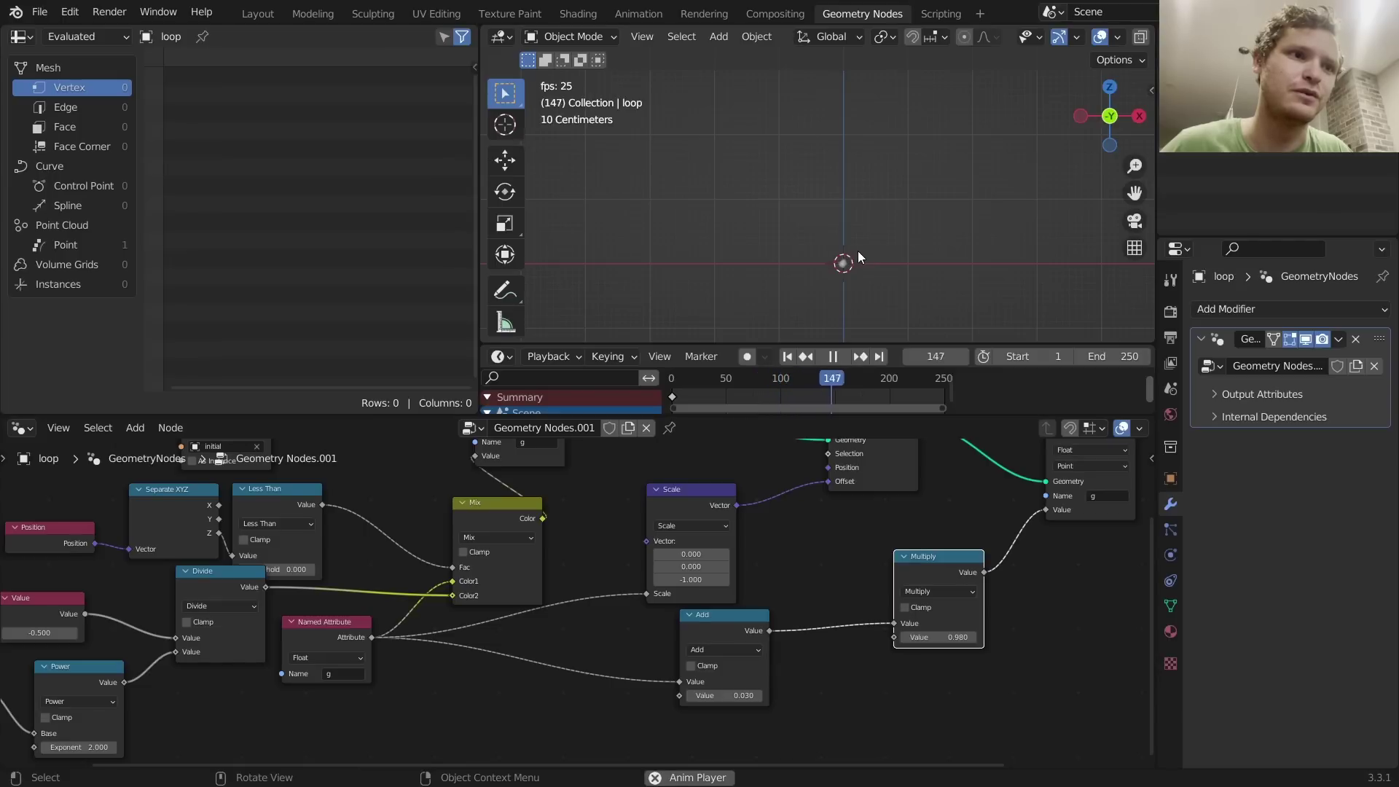
key("space")
Step: Move the Mix and Named Attribute nodes with all their input nodes further left, away from the first Store Named Attribute node
middle_click_drag(393, 556, 662, 517)
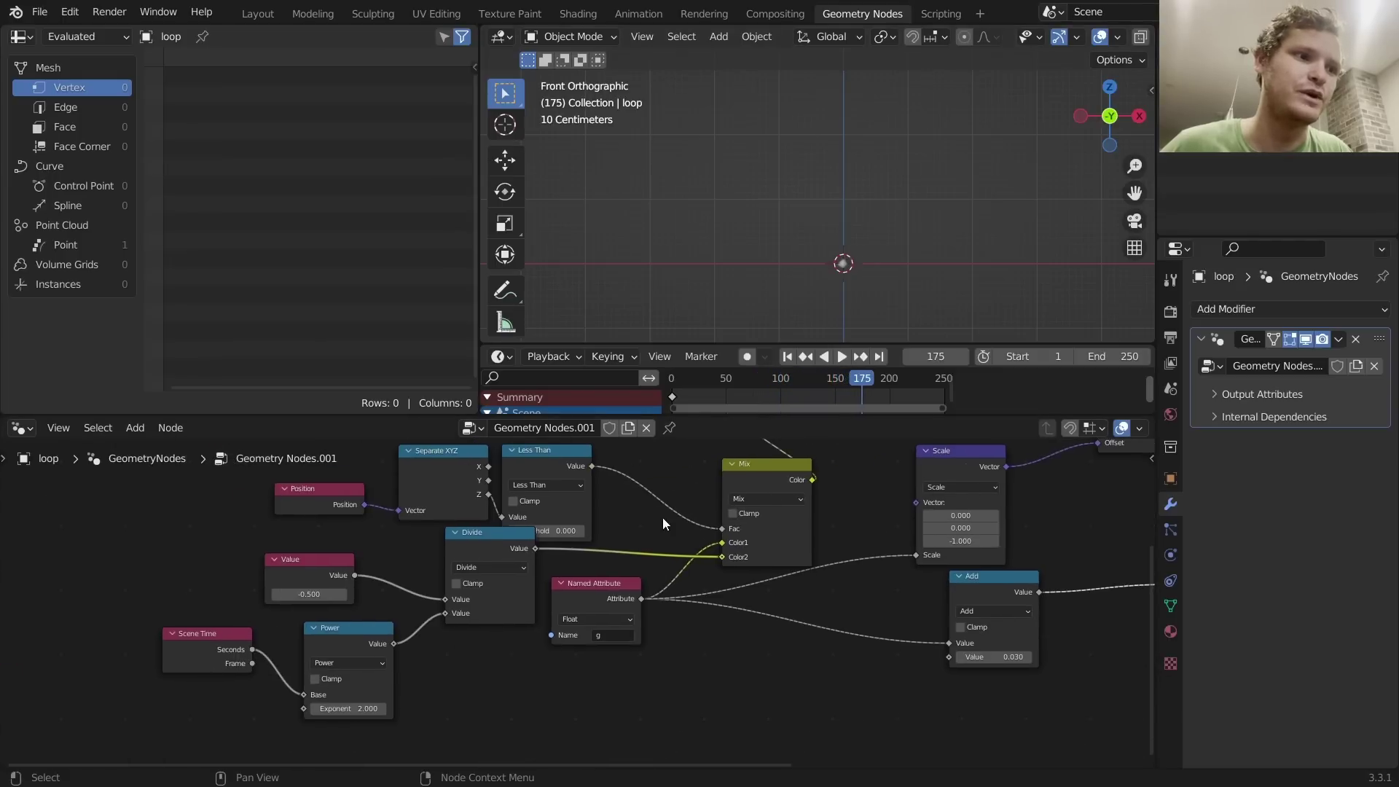
scroll(599, 501, "down", 4)
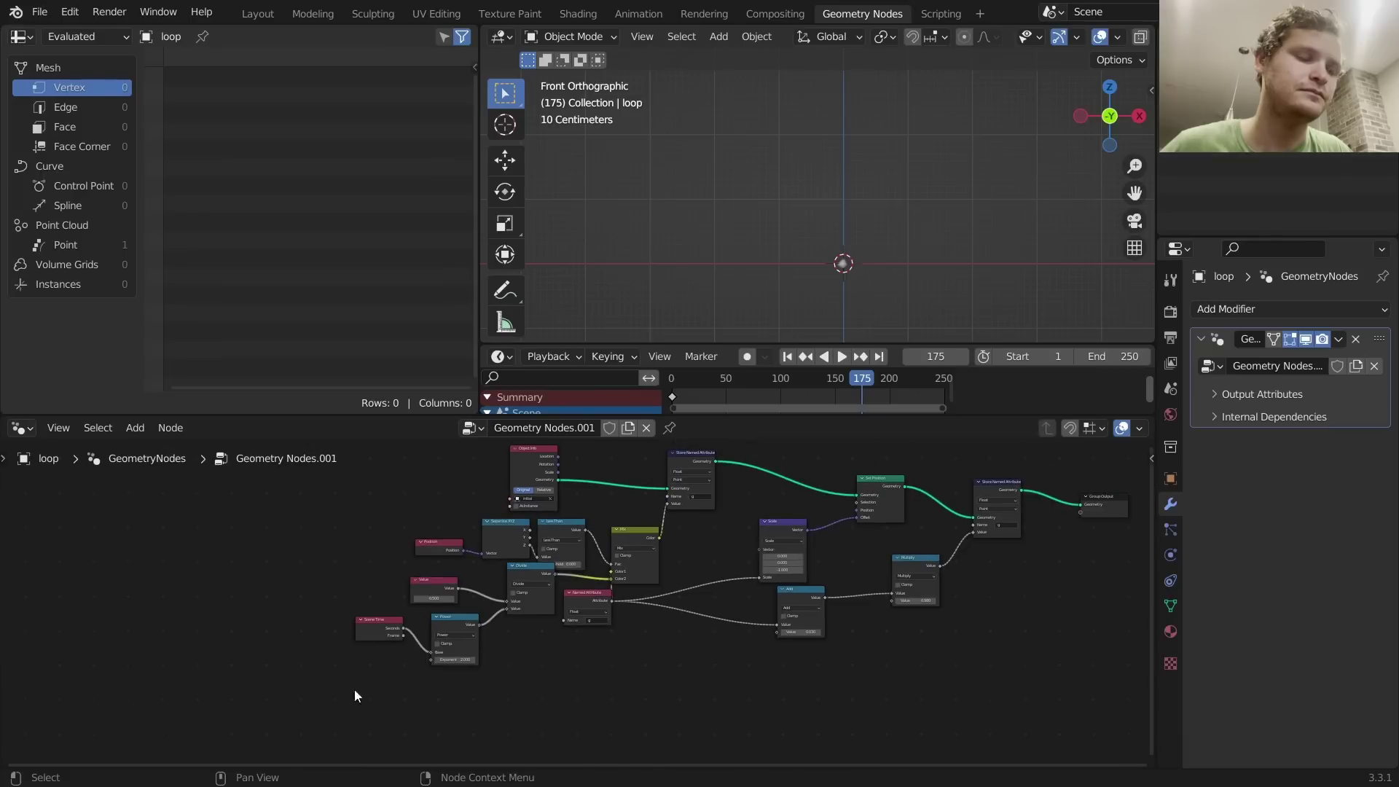
left_click_drag(345, 695, 442, 574)
Step: Duplicate the Multiply node onto the link between Mix and the first Store Named Attribute, and play from the first frame
left_click(919, 583)
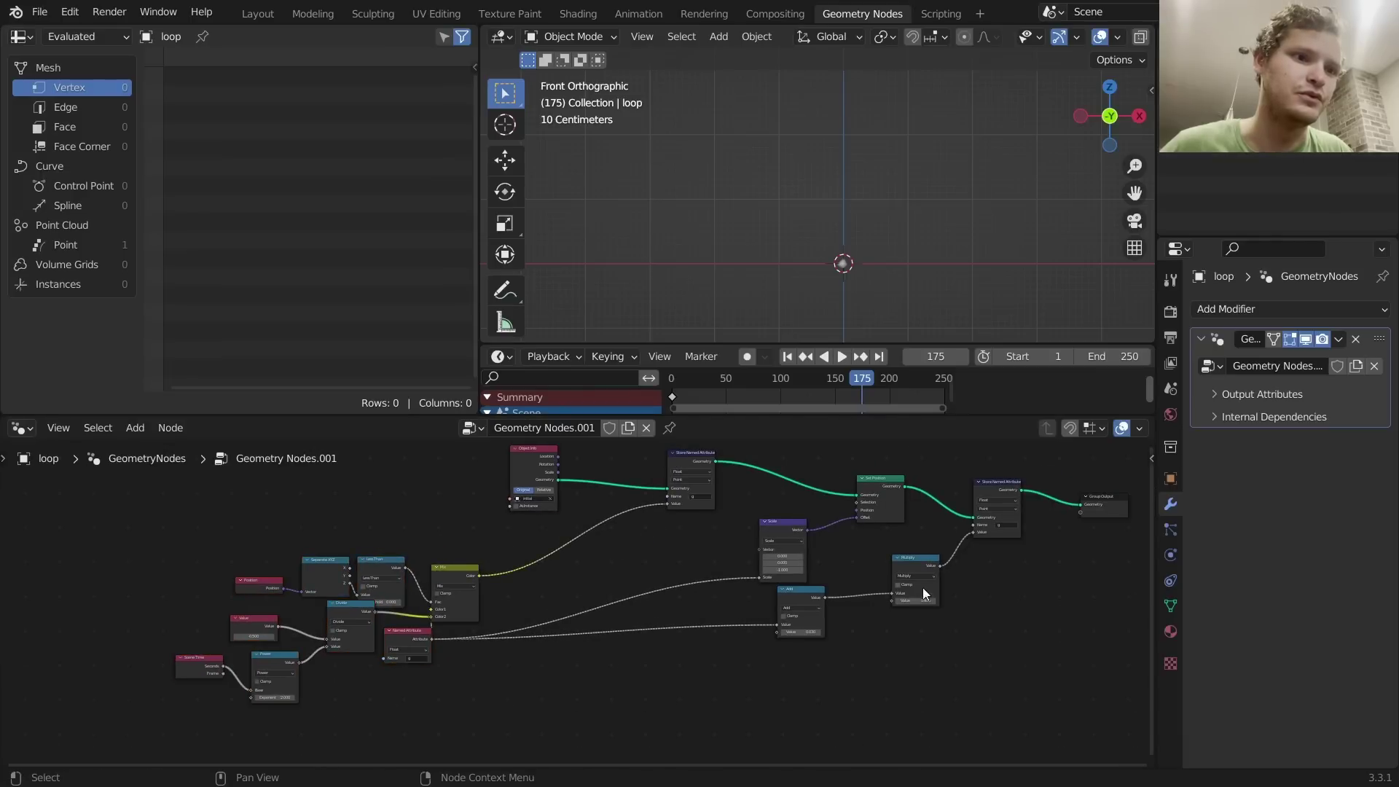
key("shift+d")
left_click(579, 552)
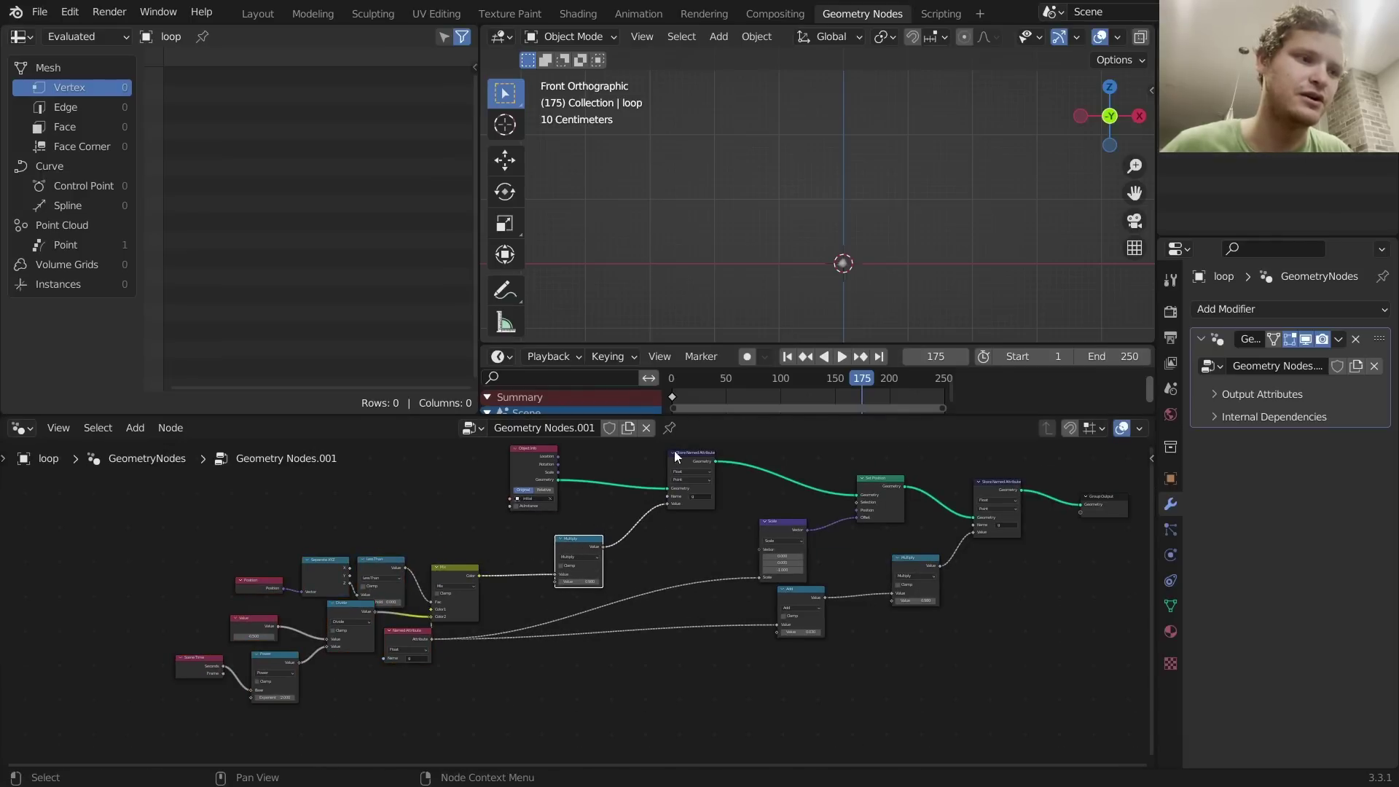
key("shift+Left")
key("space")
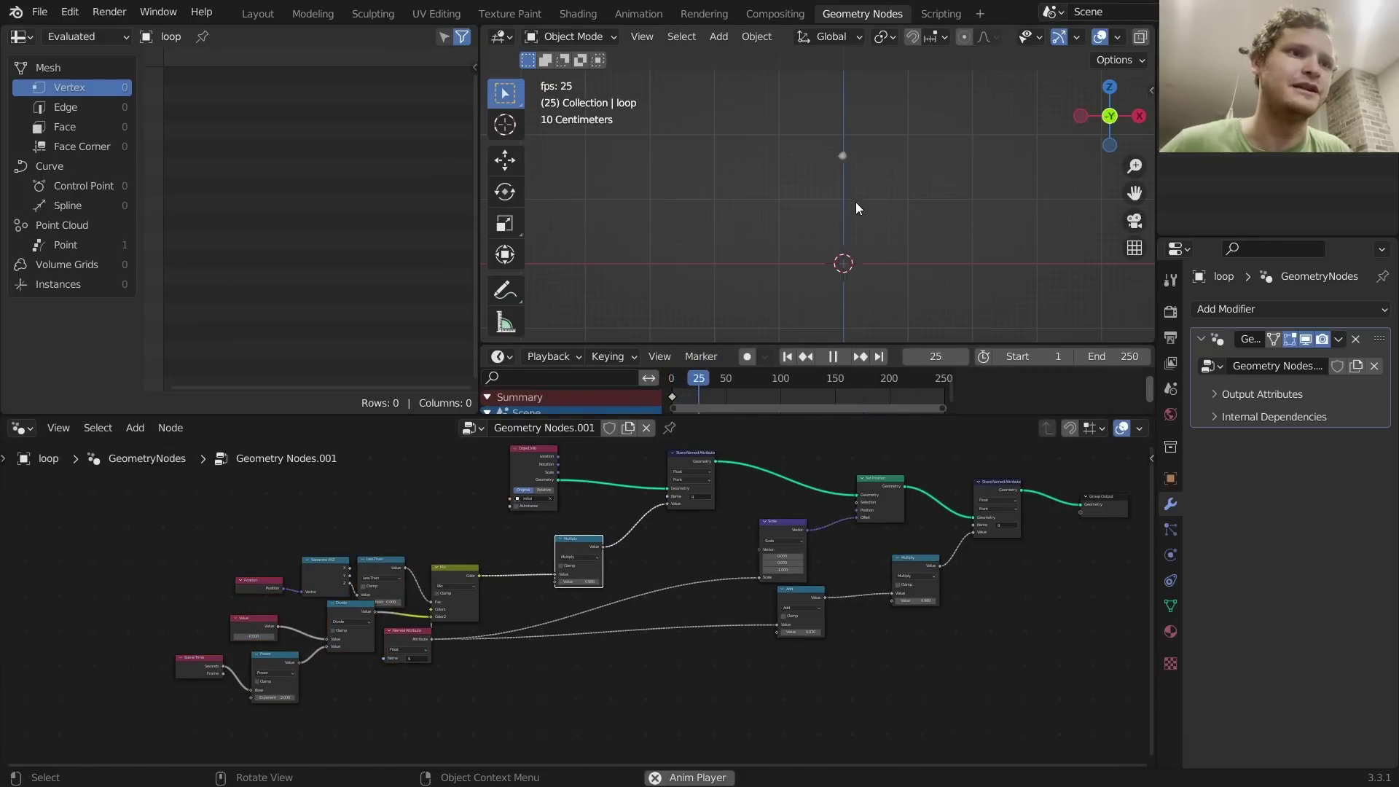
Step: Replay the animation from the first frame to examine the point's bounce with both Multiply nodes in place, and stop playback
scroll(863, 219, "down", 3)
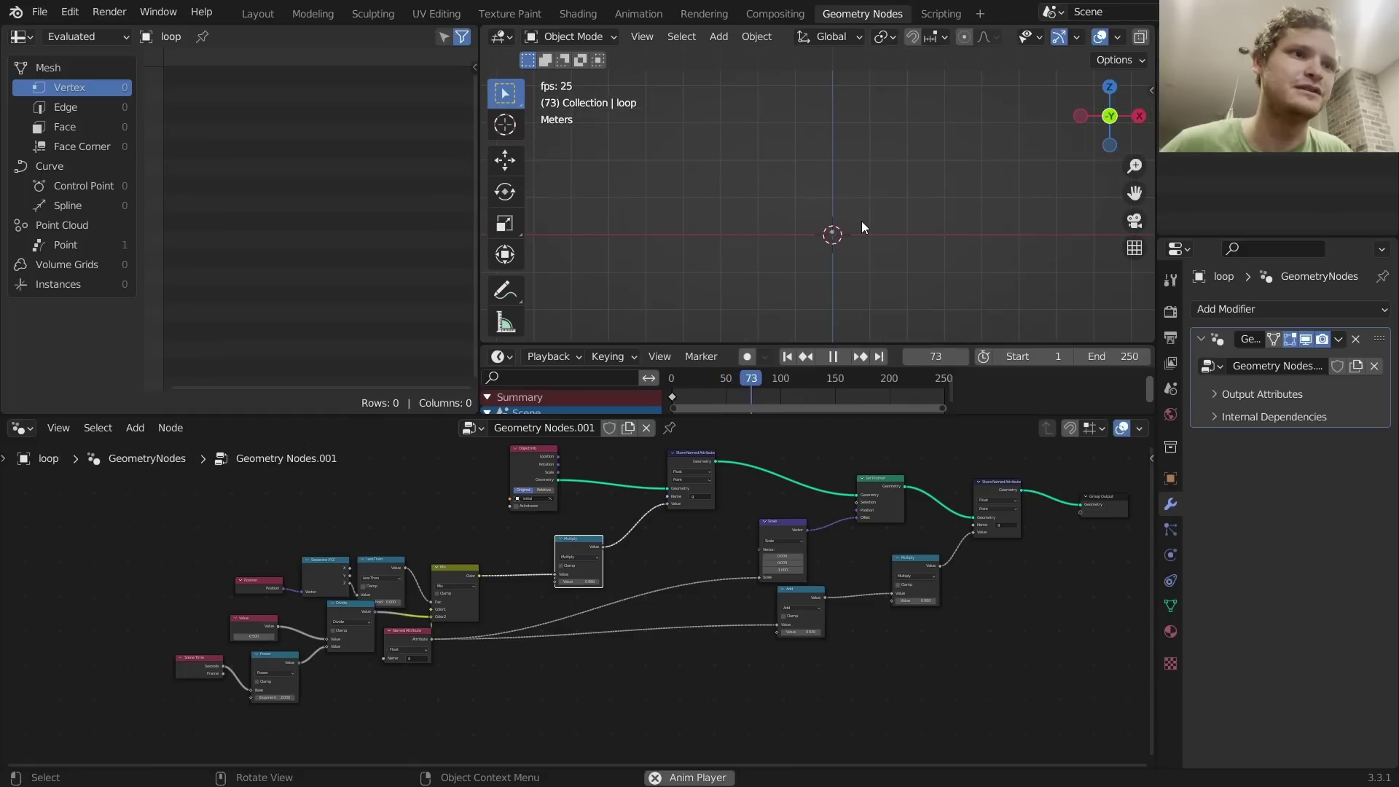
scroll(859, 232, "up", 2)
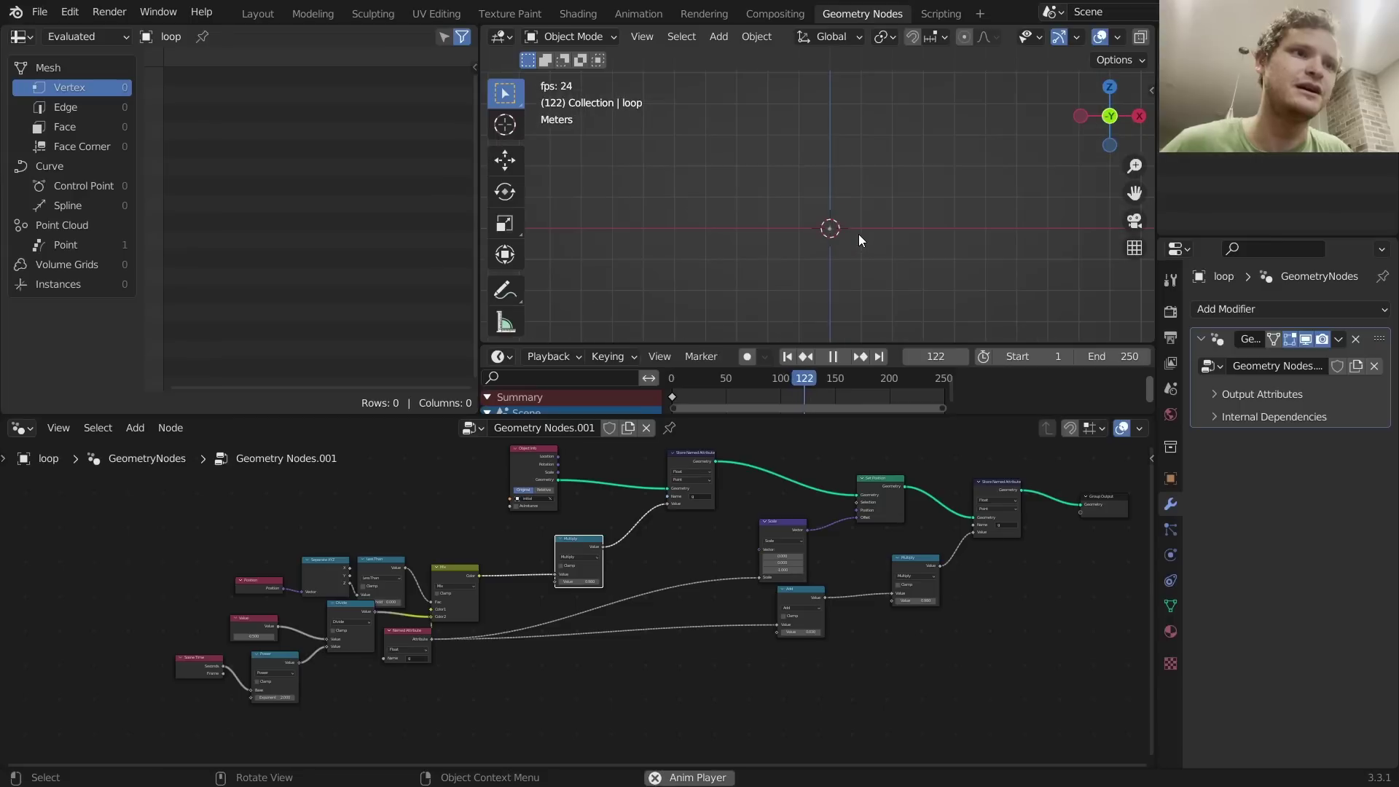
key("shift+Left")
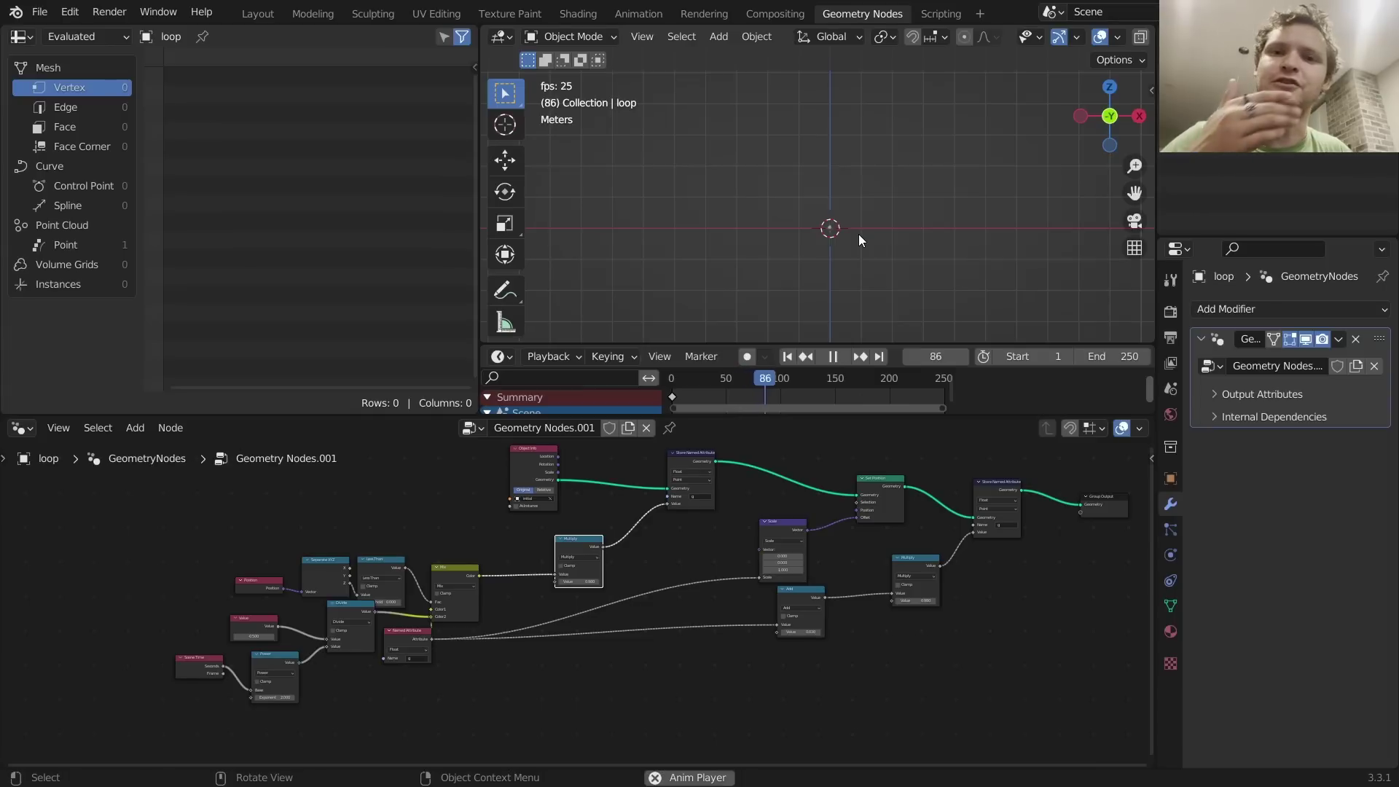
key("space")
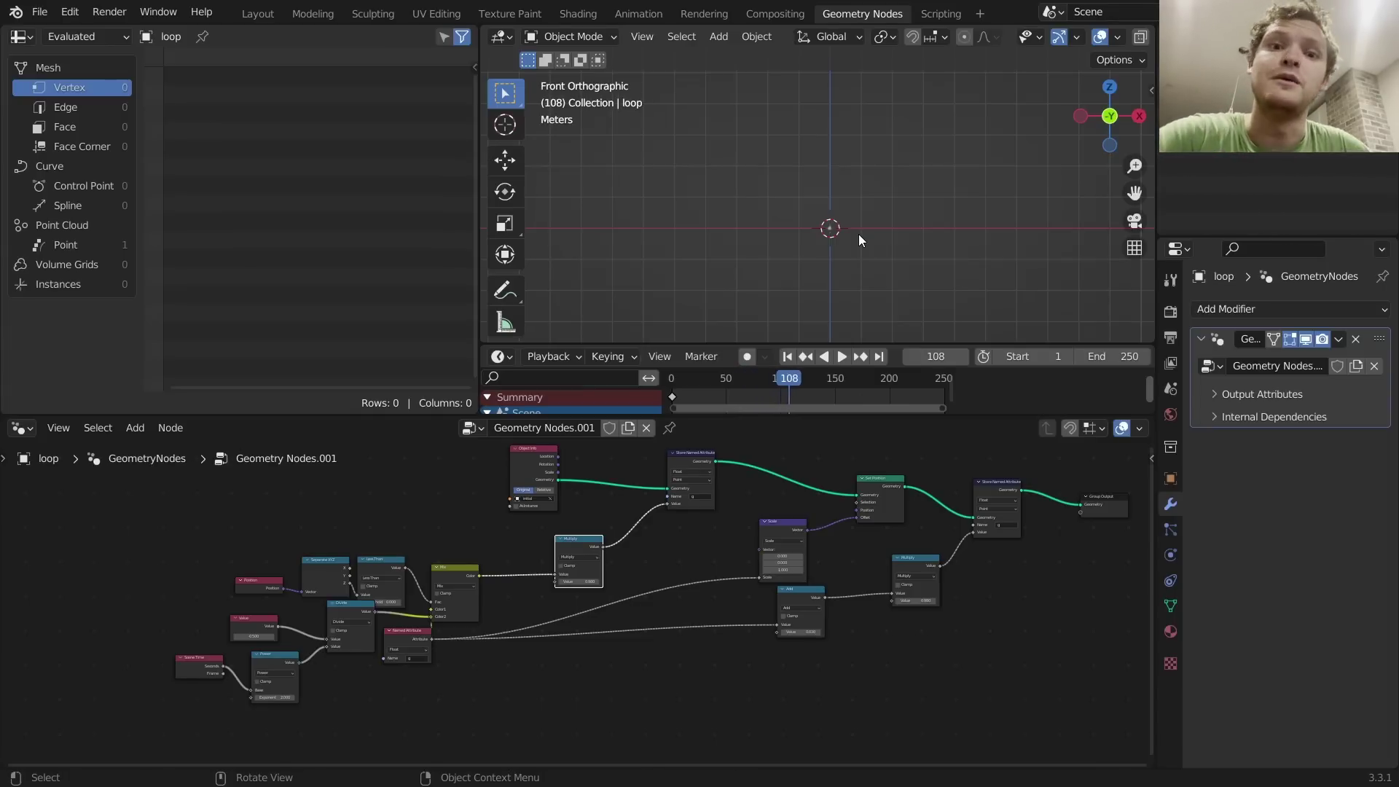
key("space")
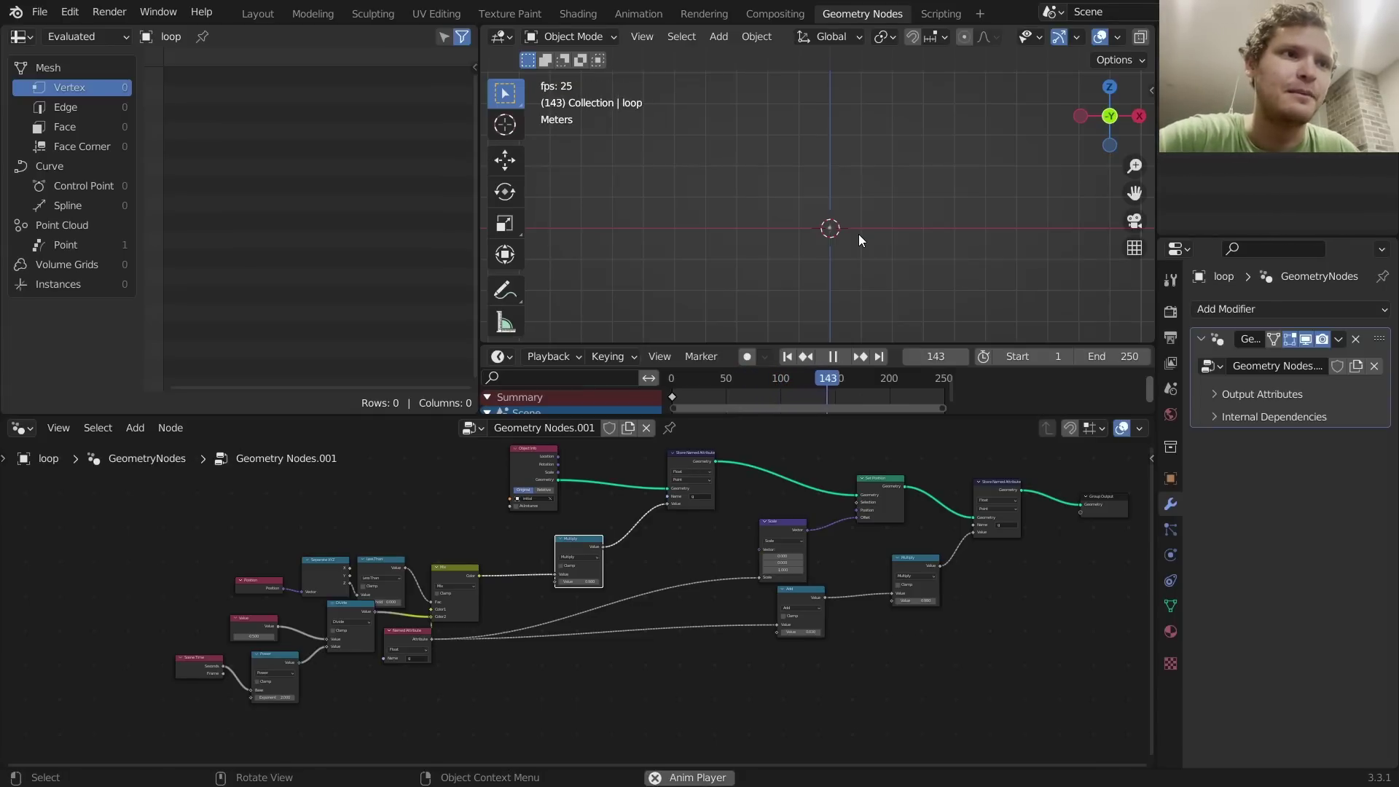
key("space")
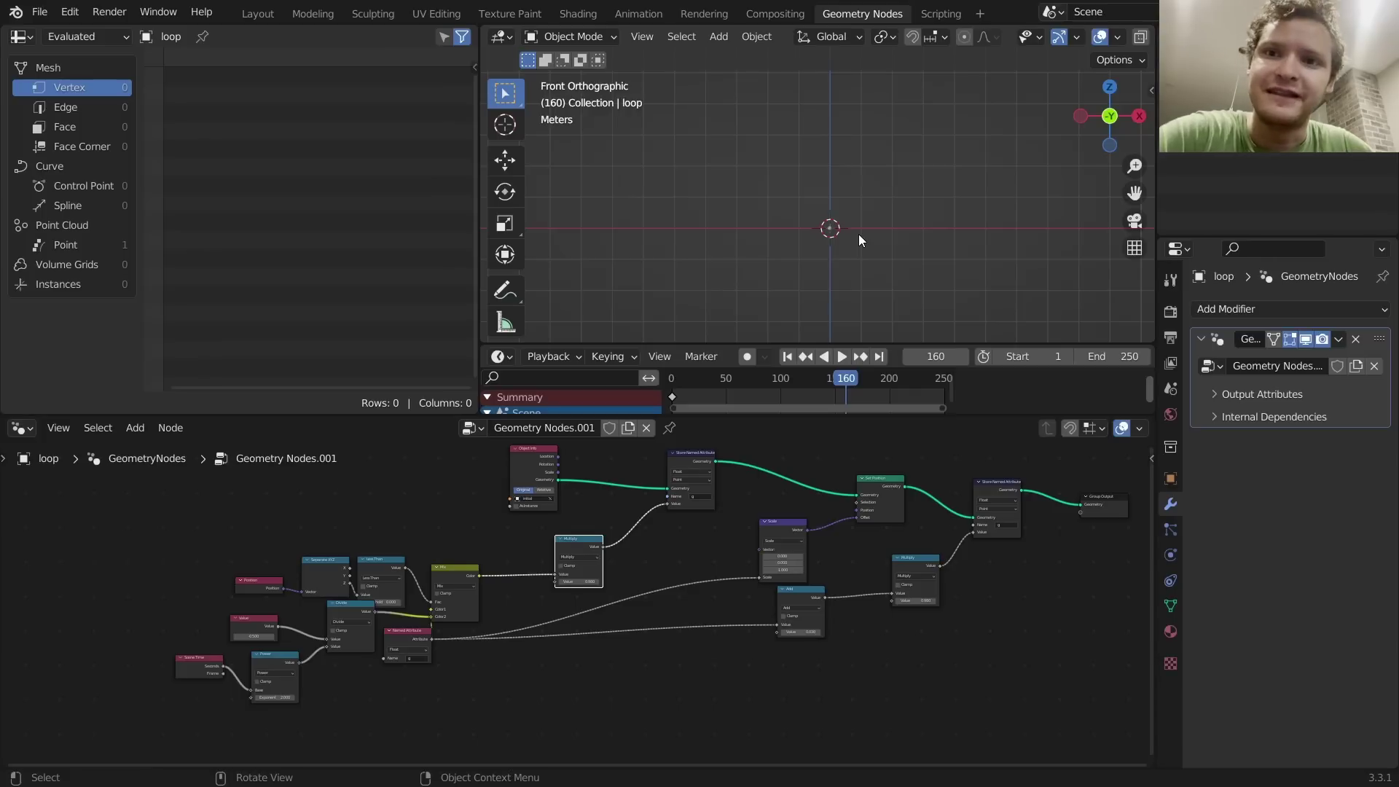